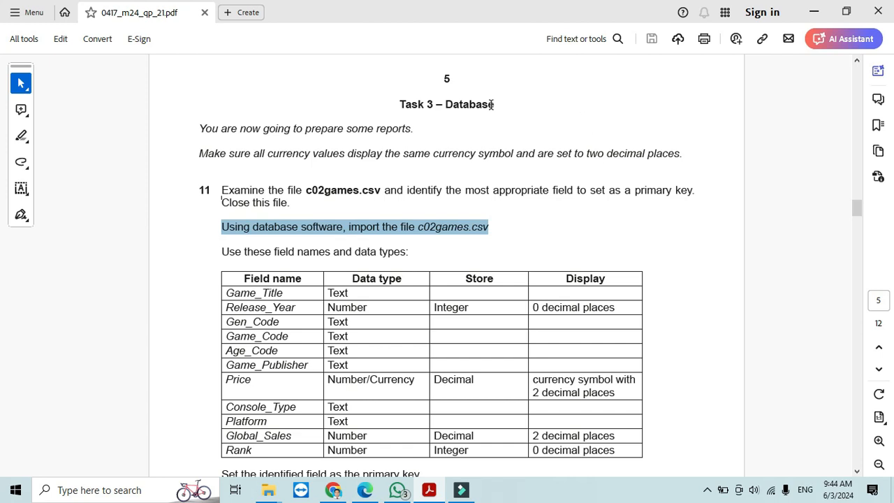
- Read Task 3 in the exam paper, highlighting the report, currency and c02games.csv instructions
left_click_drag(492, 104, 443, 104)
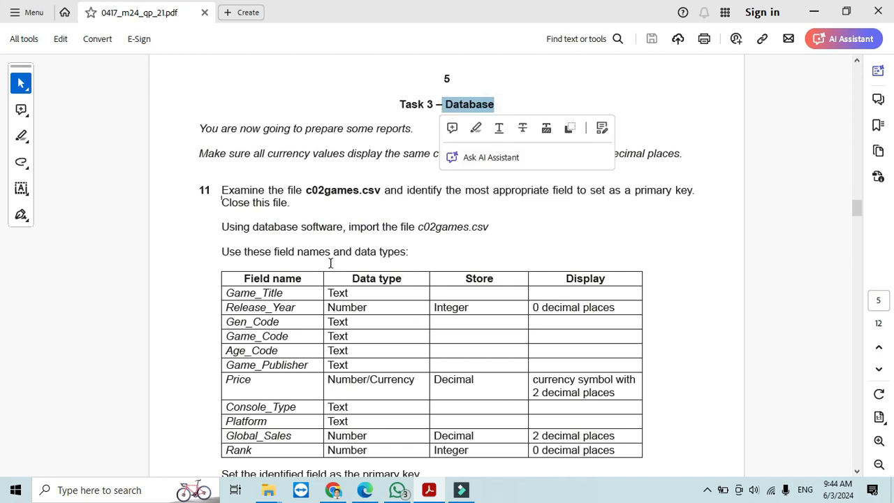
left_click(325, 227)
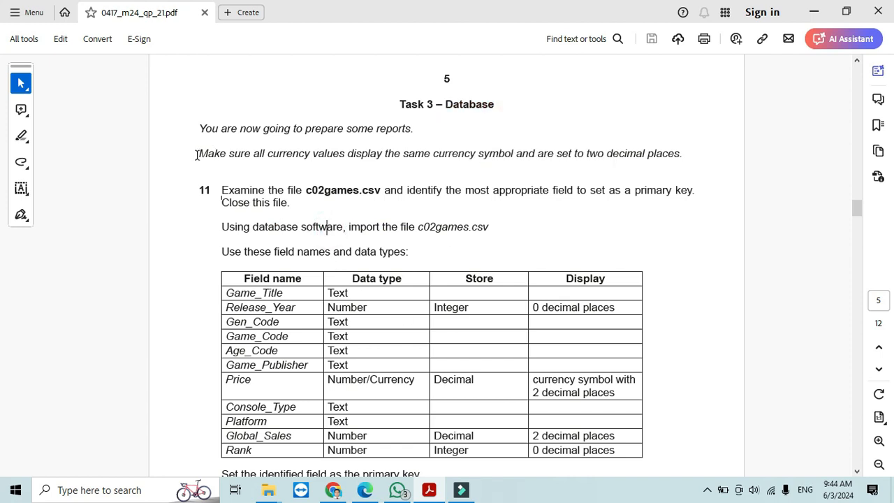
left_click_drag(196, 131, 692, 197)
left_click(264, 198)
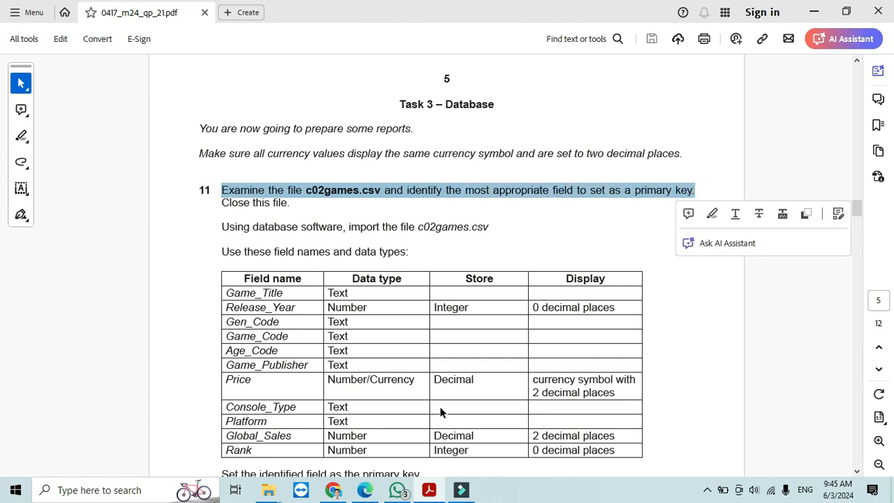
- Open c02games from the source files folder in Excel
mouse_move(269, 490)
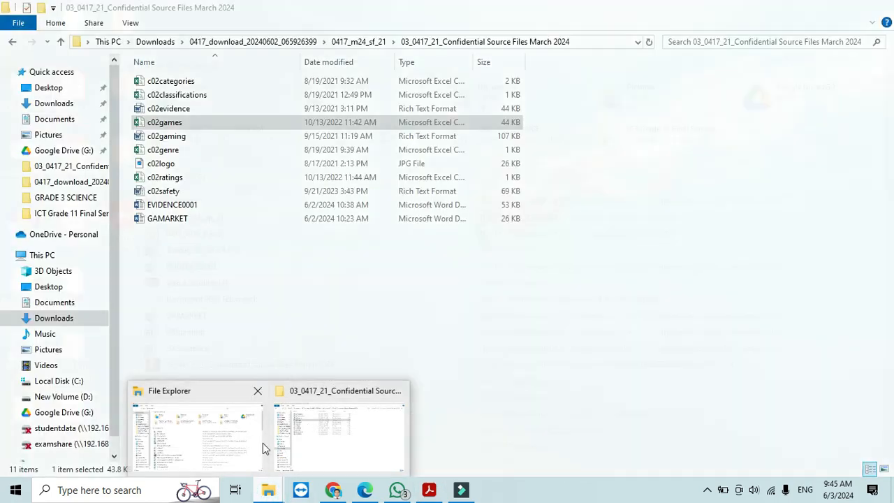
left_click(312, 427)
double_click(167, 125)
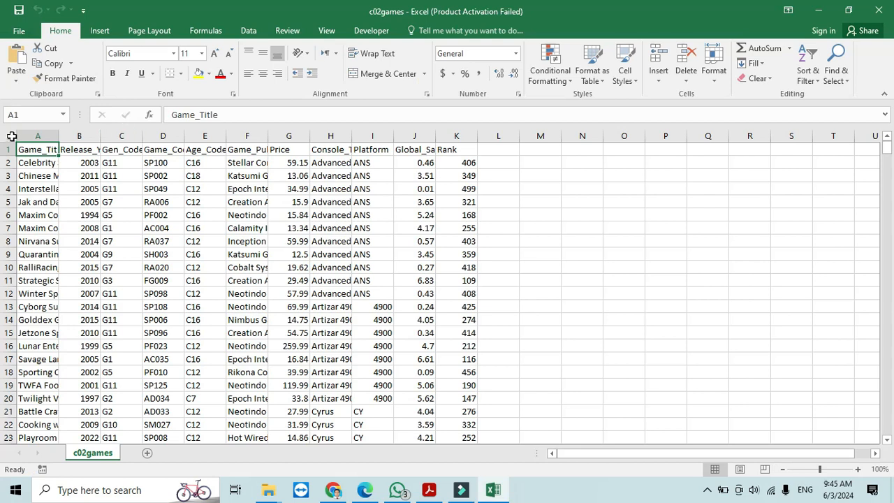
- Auto-fit every column of the c02games sheet, then select the Game_Code column
left_click(11, 136)
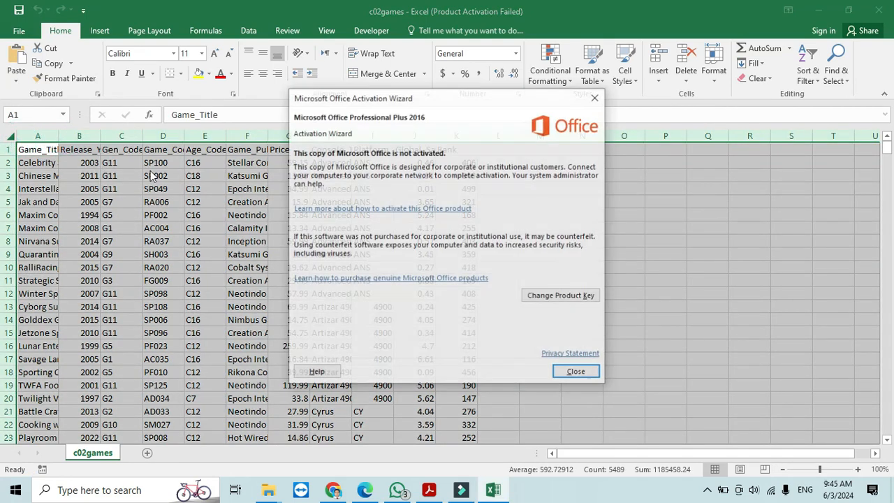
left_click(576, 371)
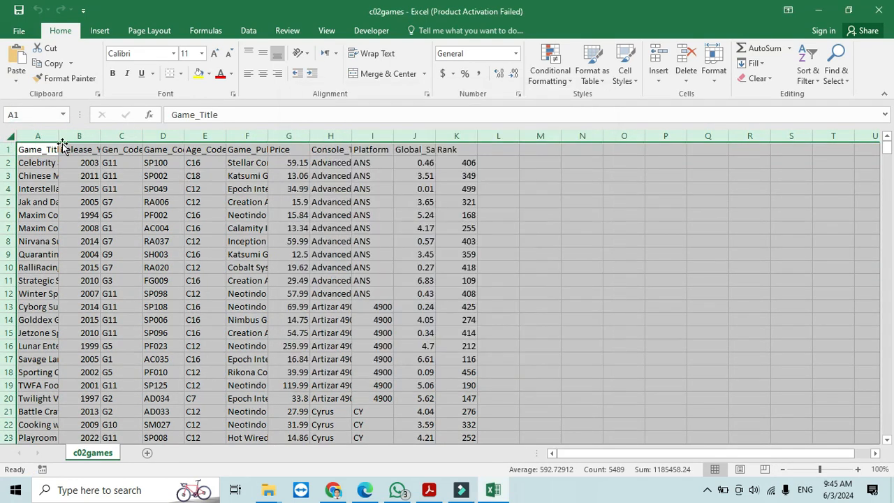
double_click(60, 136)
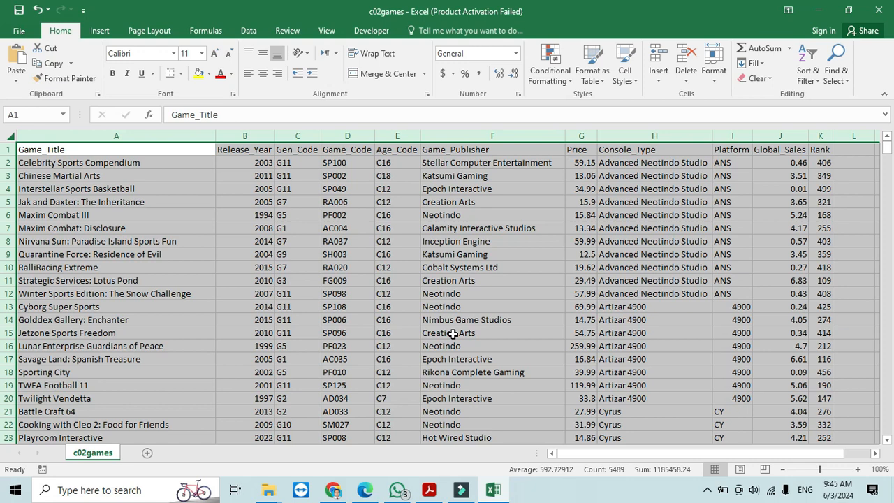
left_click(352, 137)
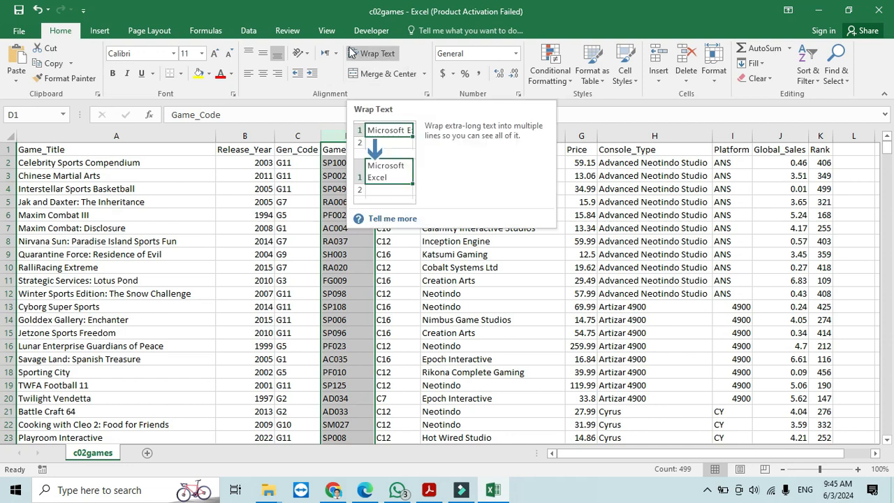
- Check Game_Code for duplicates across the whole table, cancel, then close Excel without saving
left_click(258, 30)
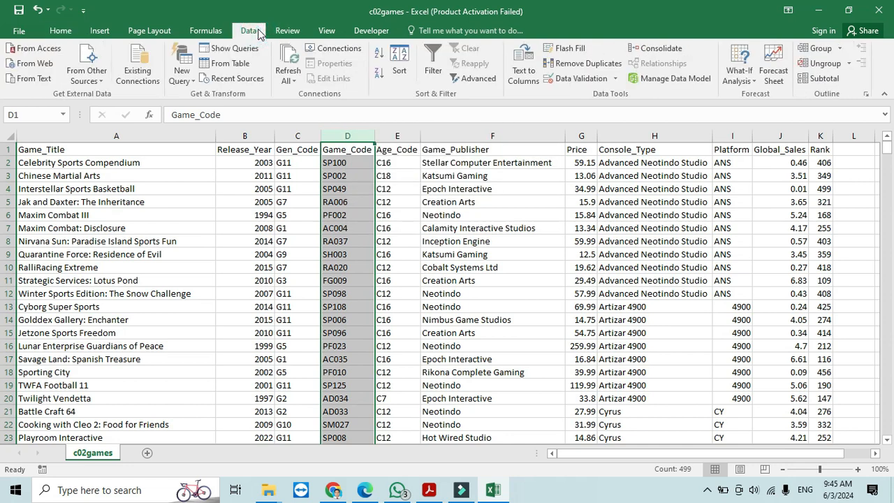
left_click(603, 64)
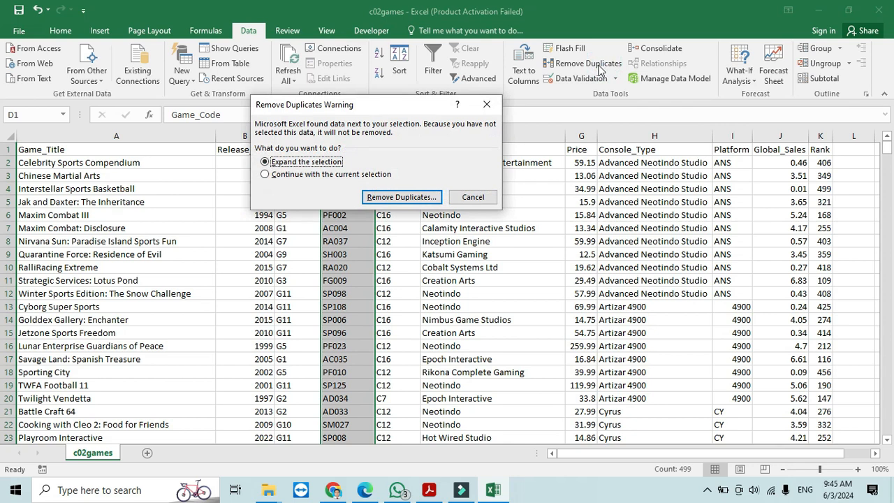
left_click(402, 197)
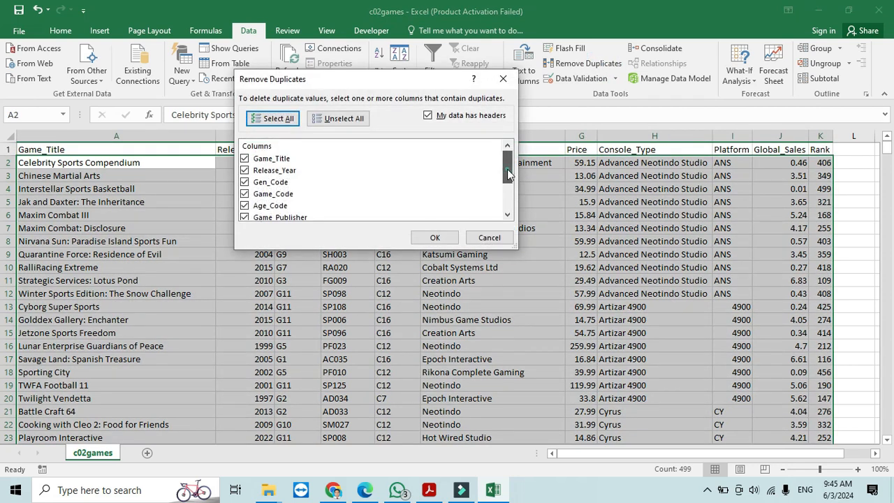
left_click_drag(508, 175, 508, 150)
left_click(492, 238)
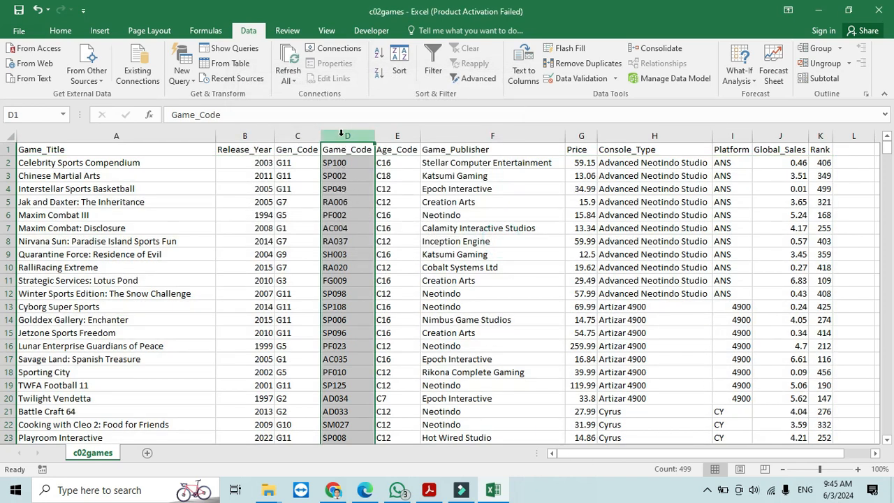
left_click(879, 10)
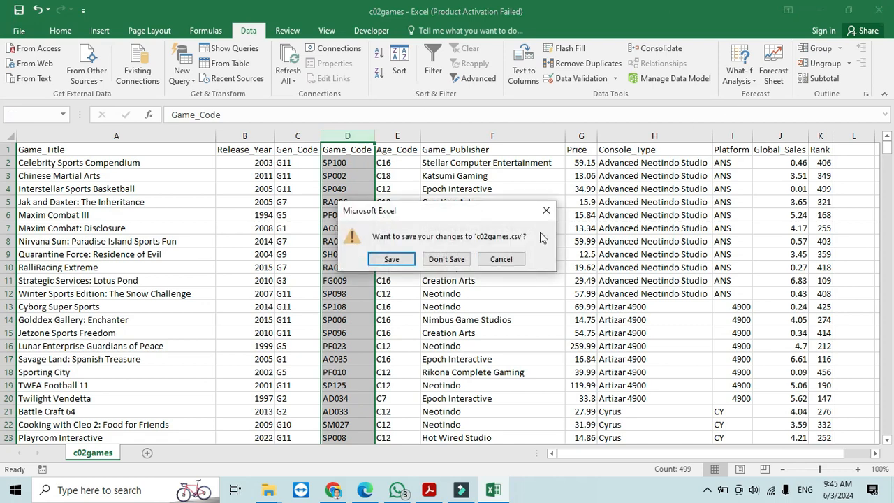
left_click(454, 261)
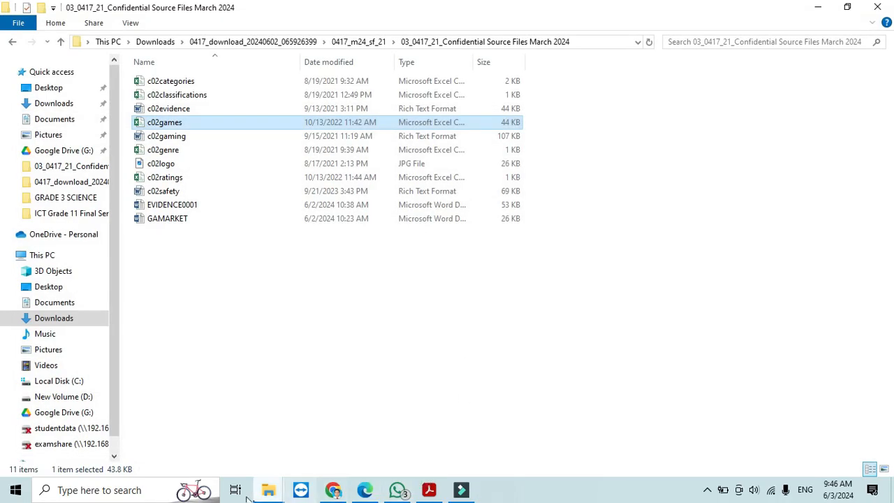
- Search for 'acc', launch Access 2016 and start a blank desktop database
left_click(123, 491)
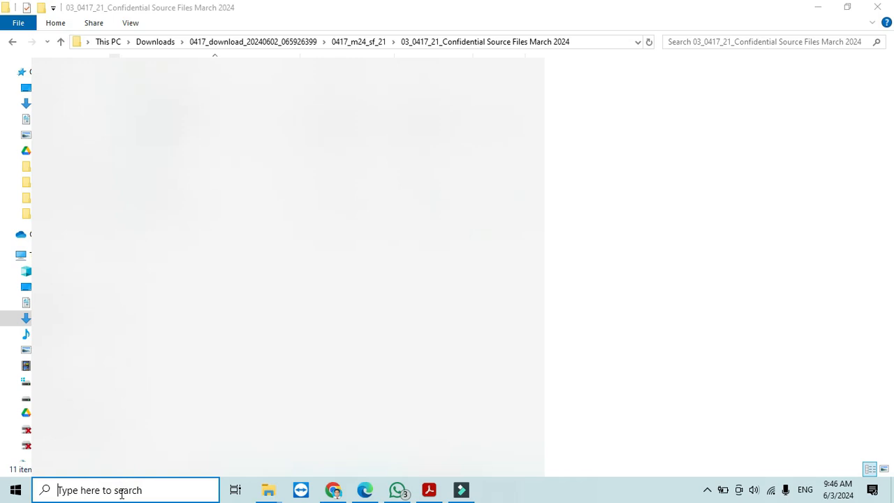
type("acc")
left_click(168, 177)
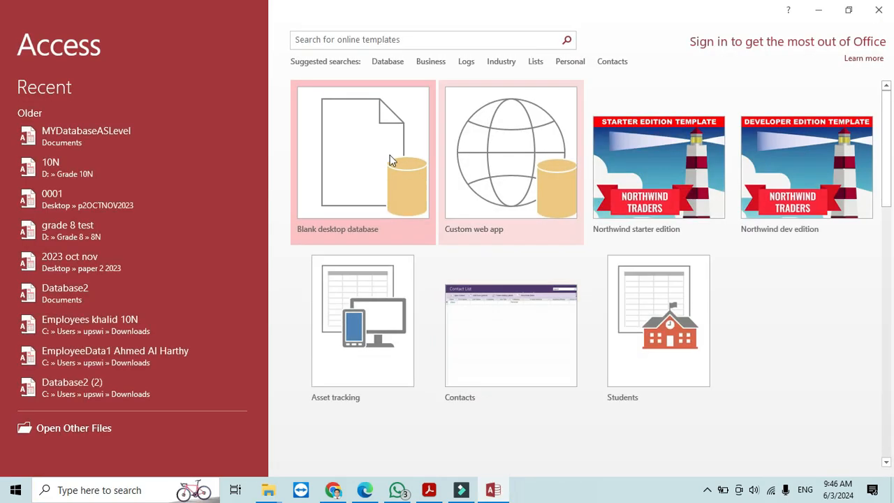
left_click(389, 165)
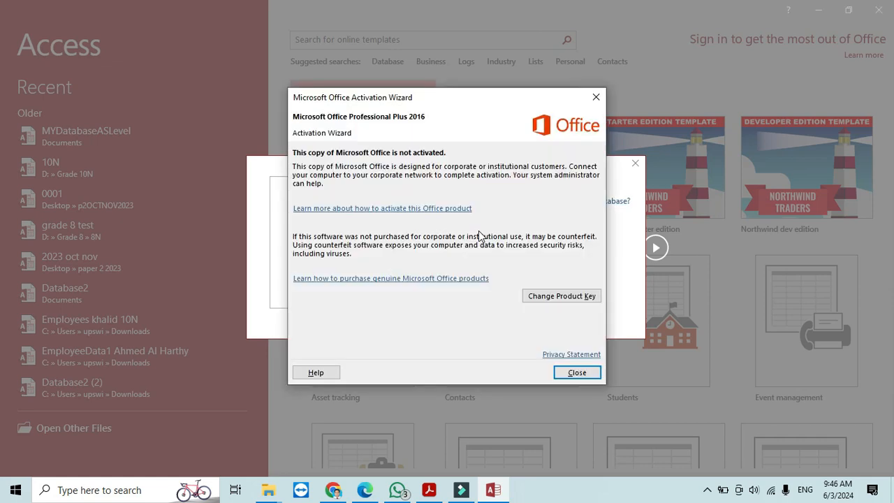
- Create the blank database p212024feb march.accdb in the Confidential Source Files March 2024 folder
left_click(577, 372)
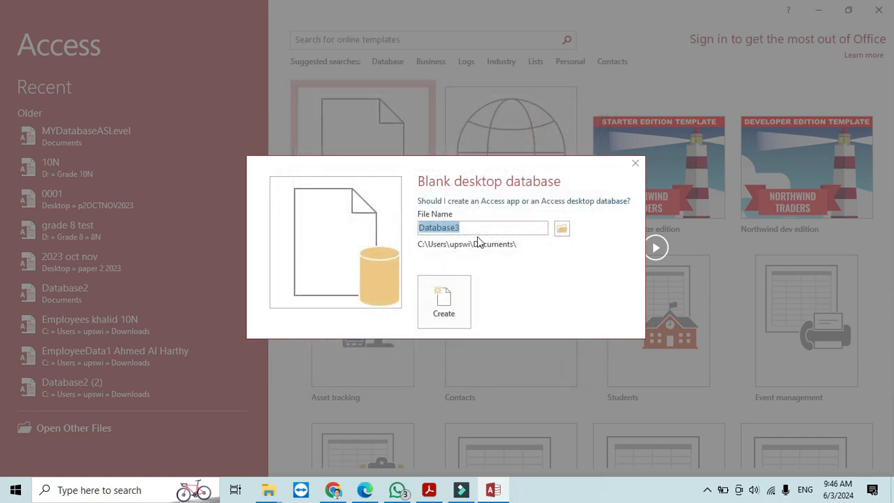
type("p212024feb march")
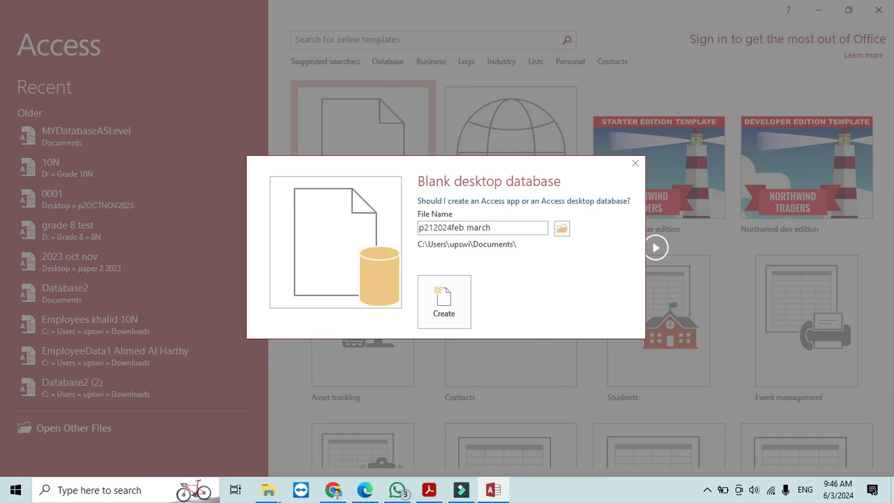
left_click(563, 231)
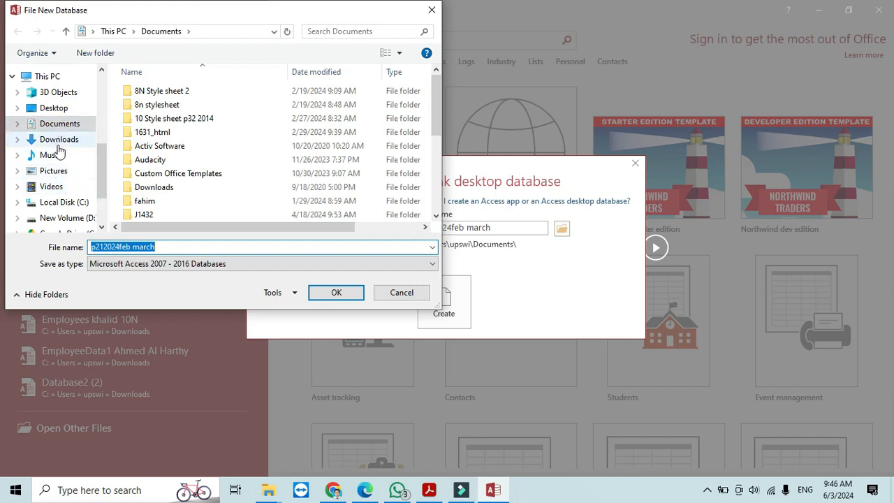
left_click(60, 139)
left_click(185, 112)
double_click(183, 111)
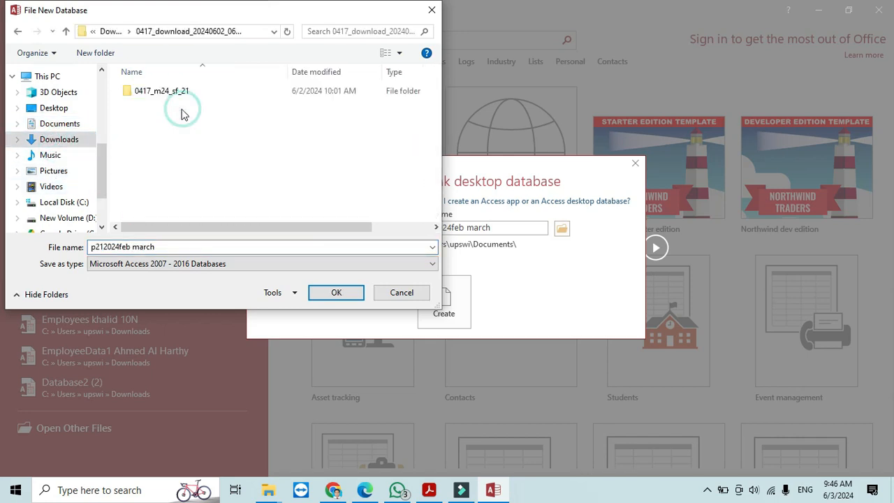
double_click(176, 93)
left_click(186, 90)
double_click(186, 91)
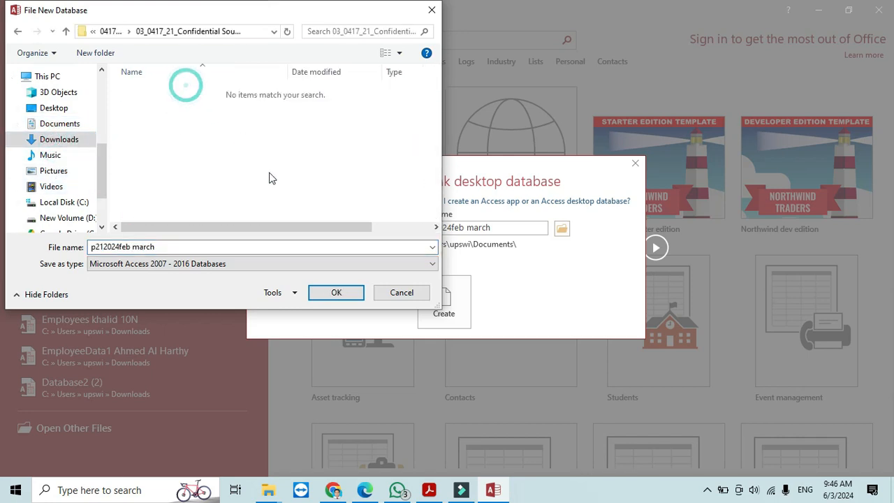
left_click(346, 294)
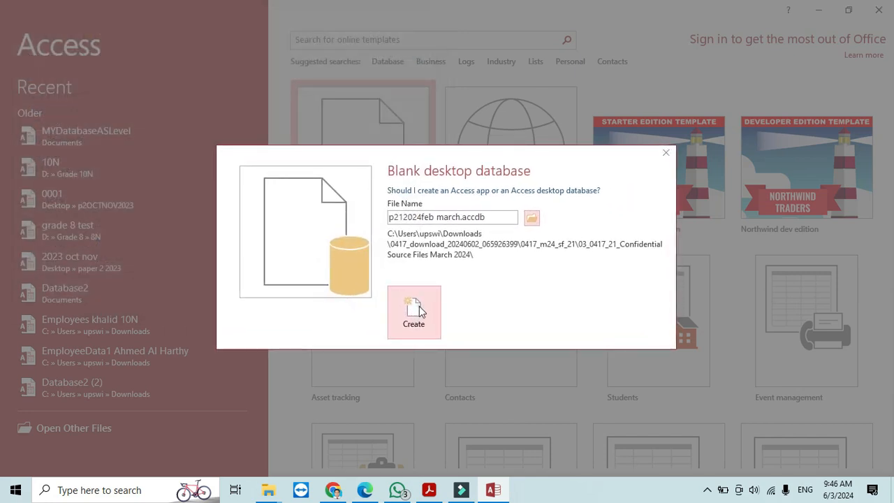
left_click(419, 308)
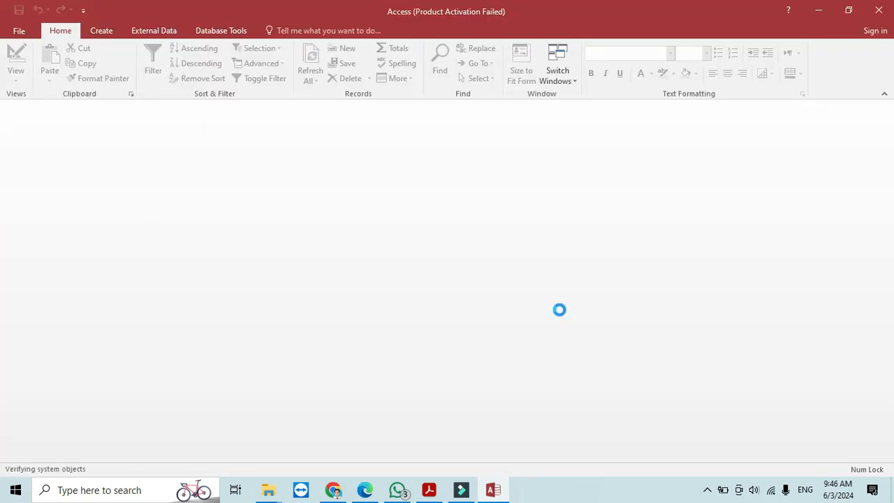
- Reread the exam paper, close the empty Table1 and start a text file import
left_click(429, 490)
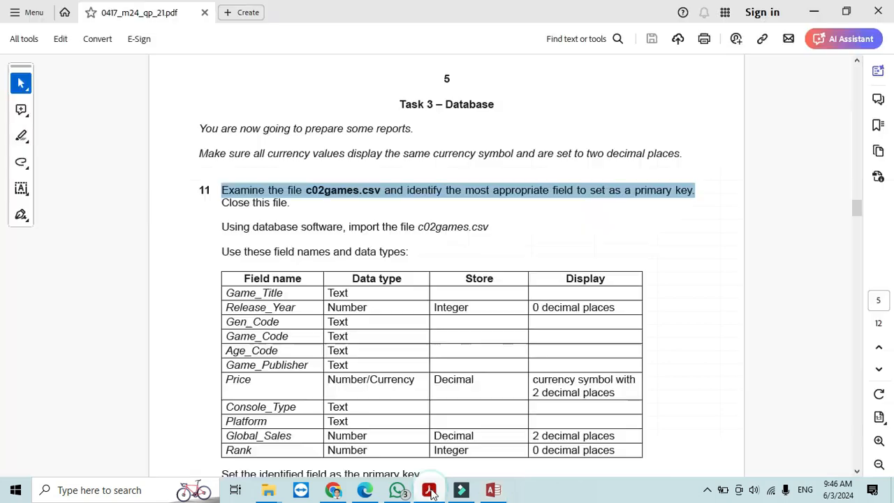
left_click(814, 11)
left_click(886, 106)
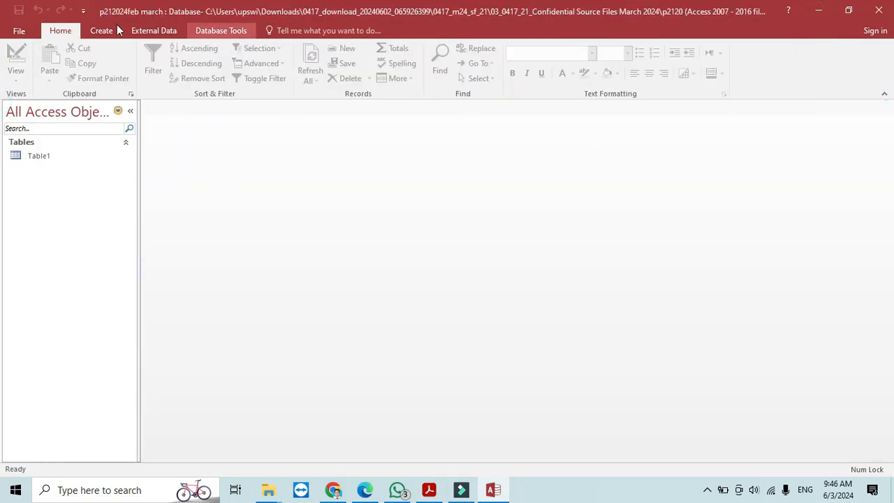
left_click(144, 32)
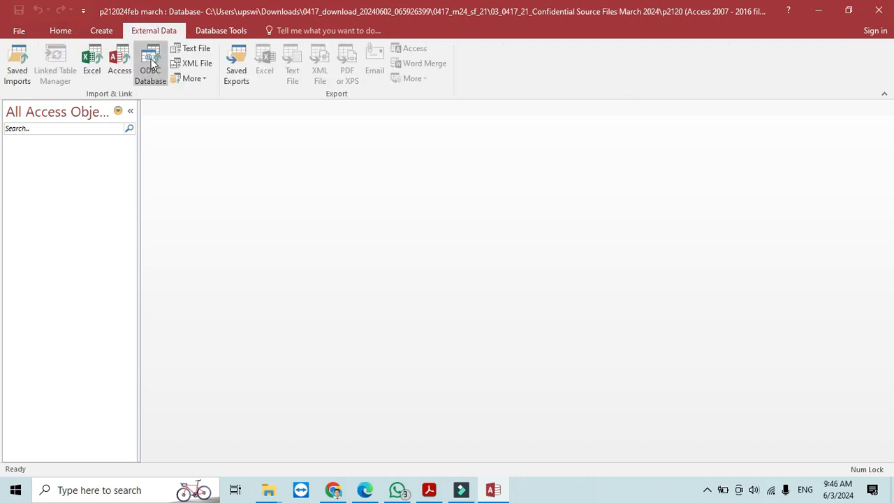
left_click(192, 48)
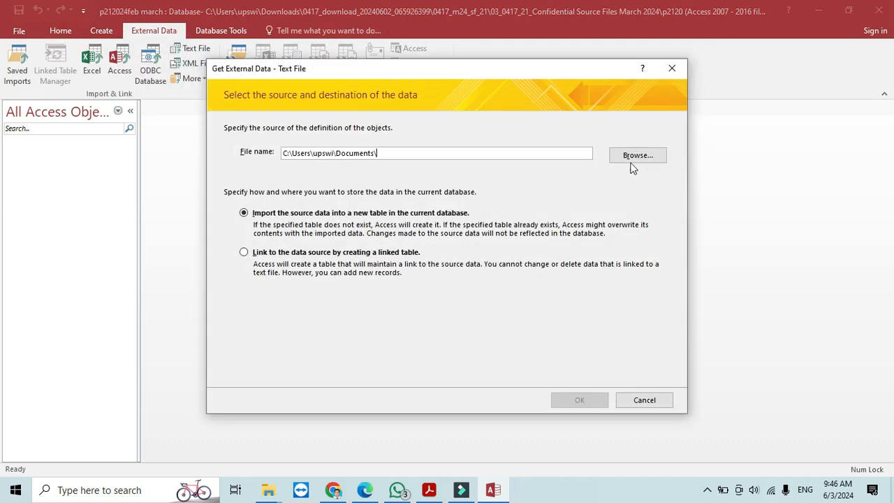
- Choose c02games from the Confidential Source Files folder to import into a new table
left_click(632, 157)
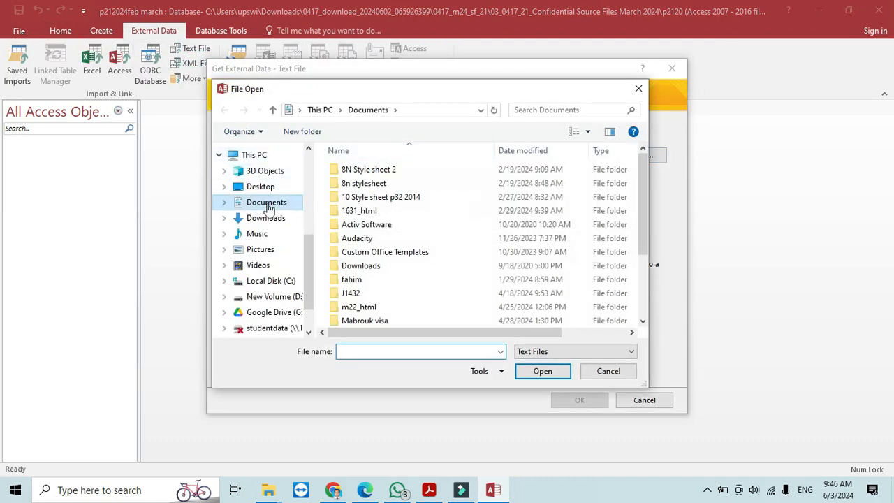
left_click(267, 217)
double_click(369, 188)
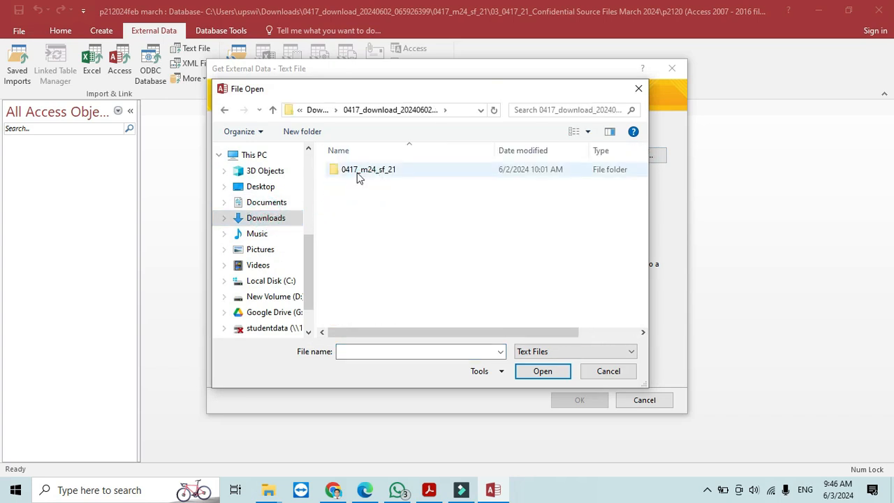
double_click(358, 175)
double_click(356, 171)
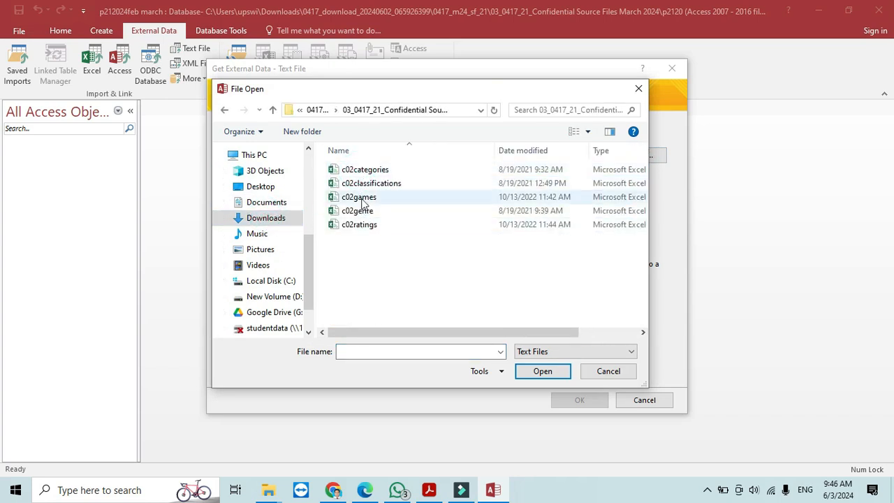
left_click(363, 199)
left_click(541, 371)
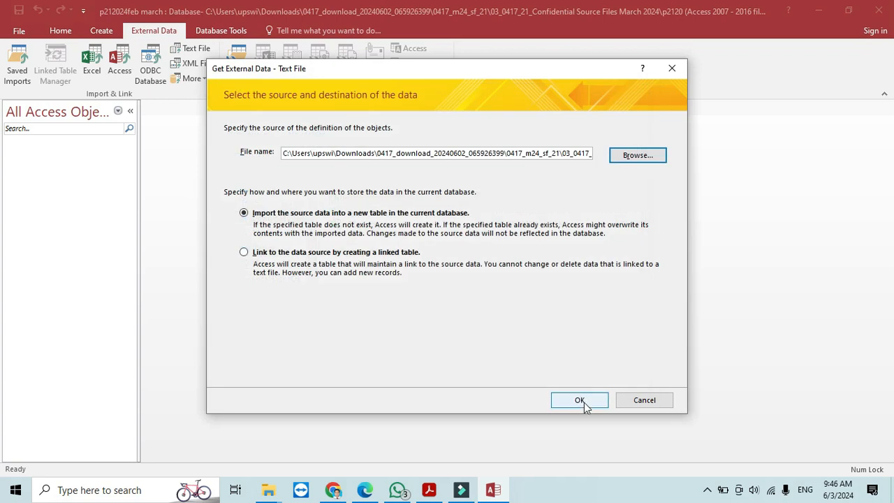
left_click(580, 400)
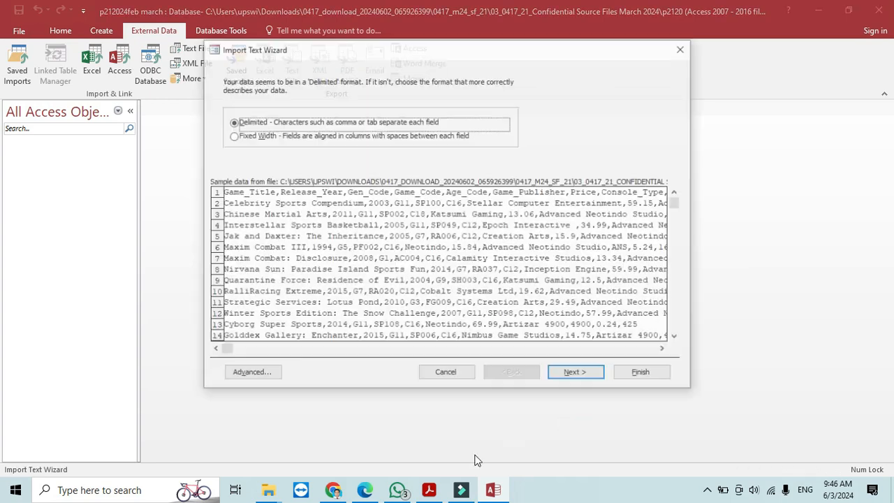
- Import c02games as delimited text with the first row as field names
left_click(589, 373)
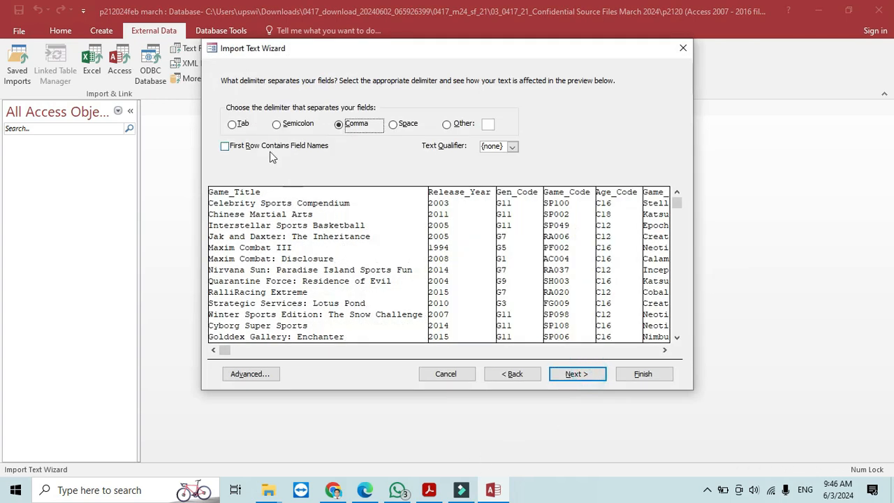
left_click(228, 146)
left_click(572, 374)
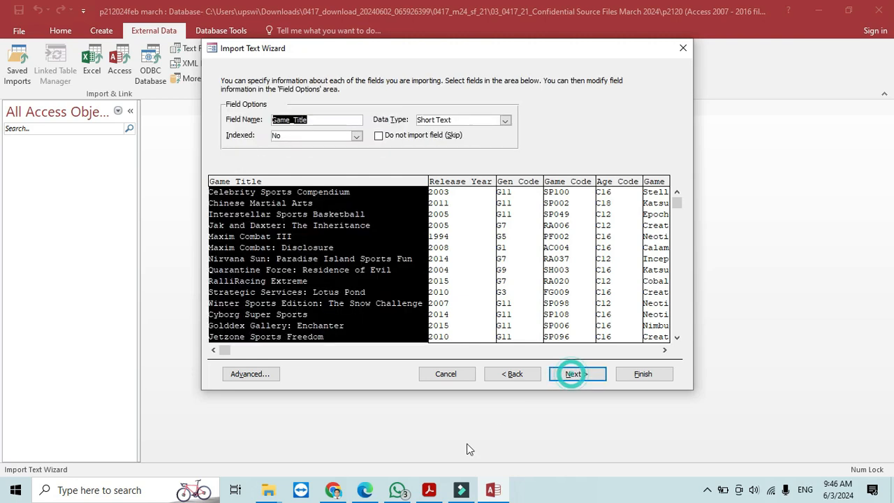
- Check Release_Year, Gen_Code, Game_Code, Age_Code and Game_Publisher types against the exam paper
left_click(431, 491)
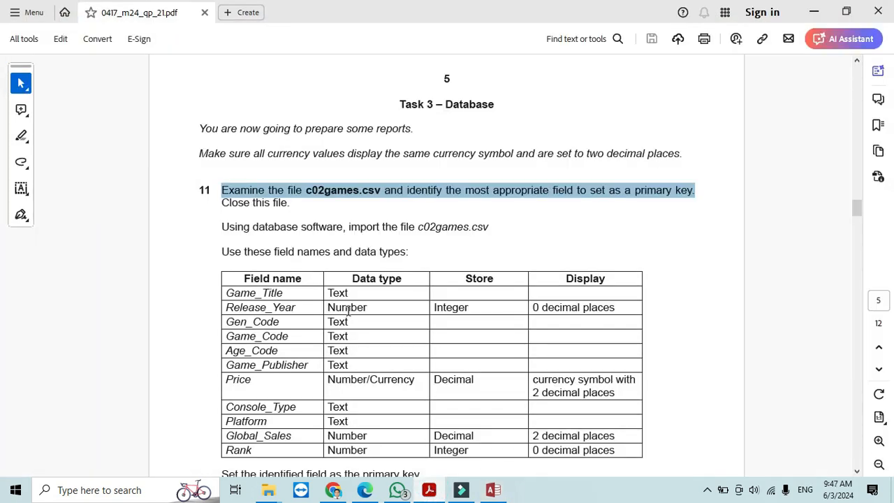
left_click(432, 492)
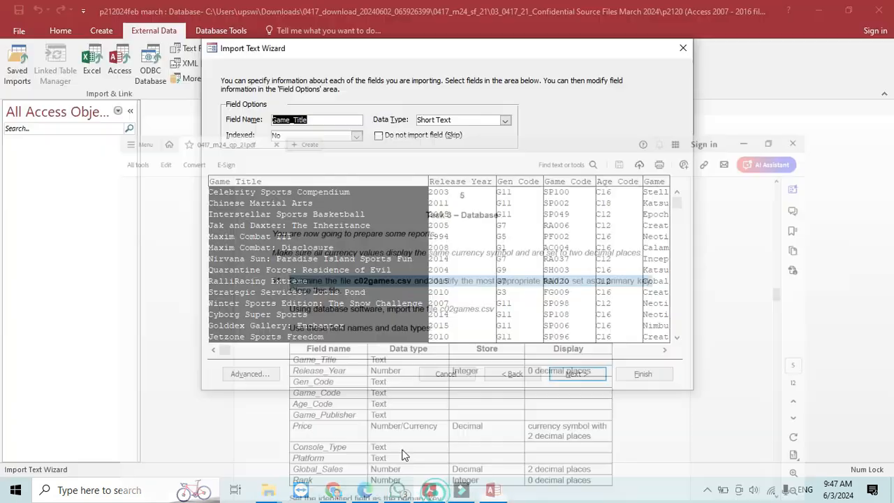
left_click(452, 189)
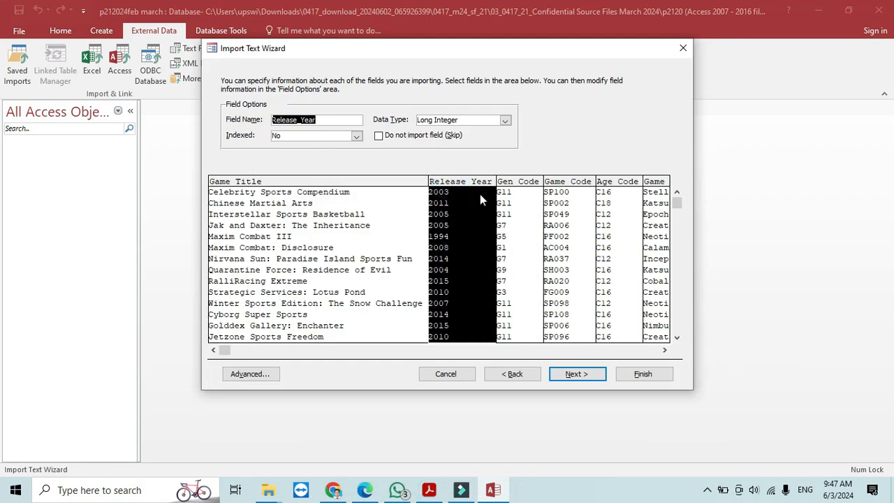
left_click(520, 185)
left_click(565, 185)
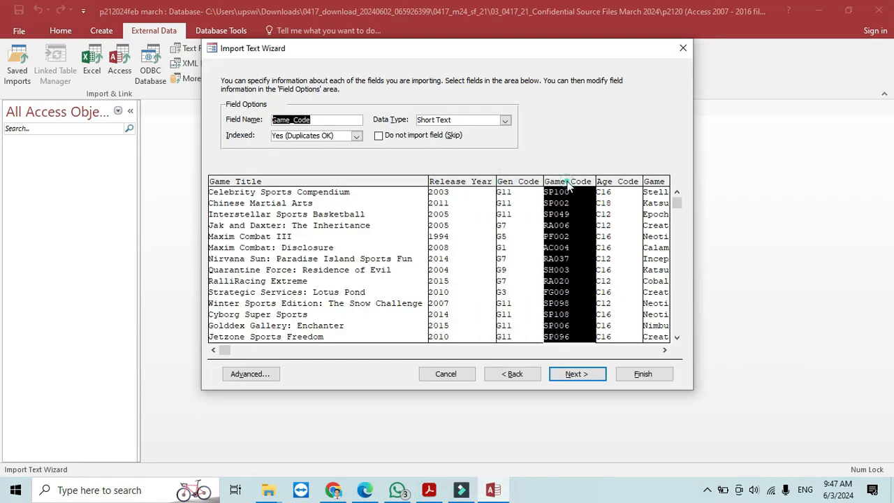
left_click(631, 185)
left_click(665, 350)
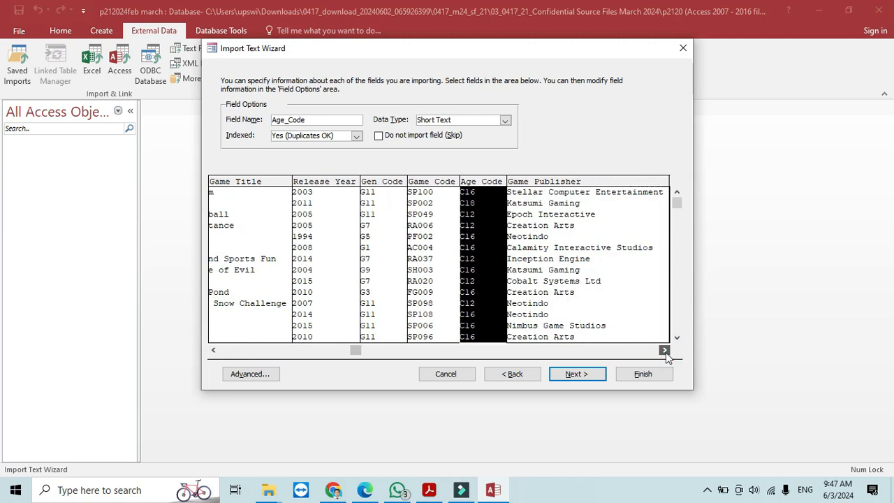
left_click(581, 192)
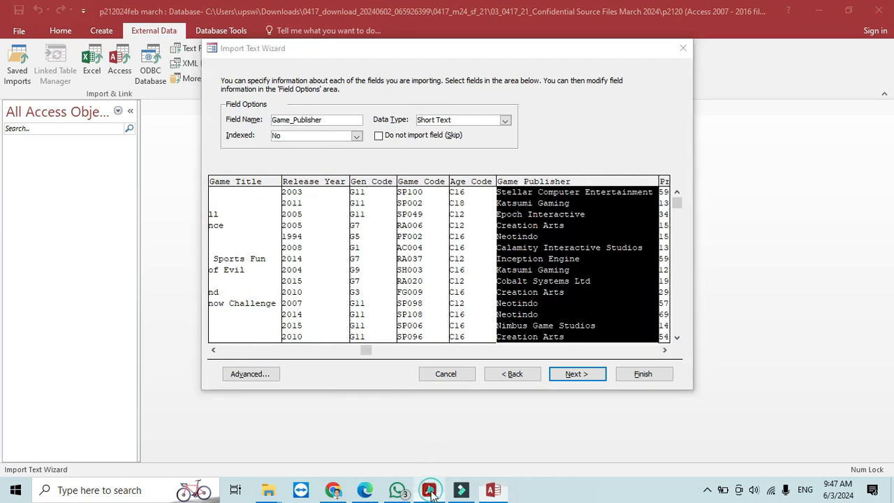
left_click(430, 491)
left_click(430, 490)
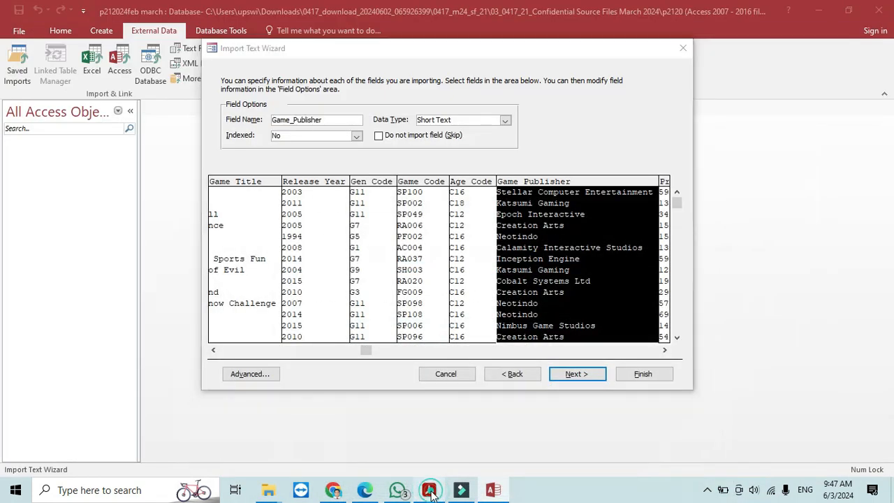
left_click(430, 491)
left_click(430, 491)
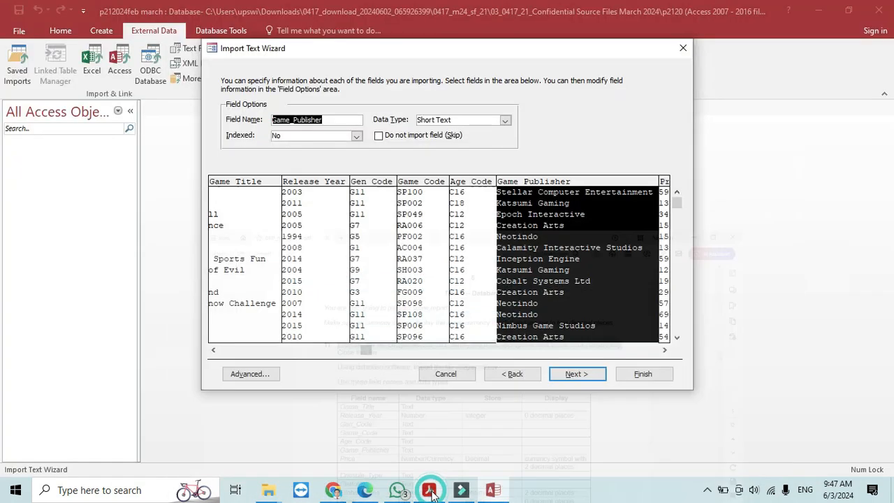
- Set the Price field's data type to Currency
left_click(665, 350)
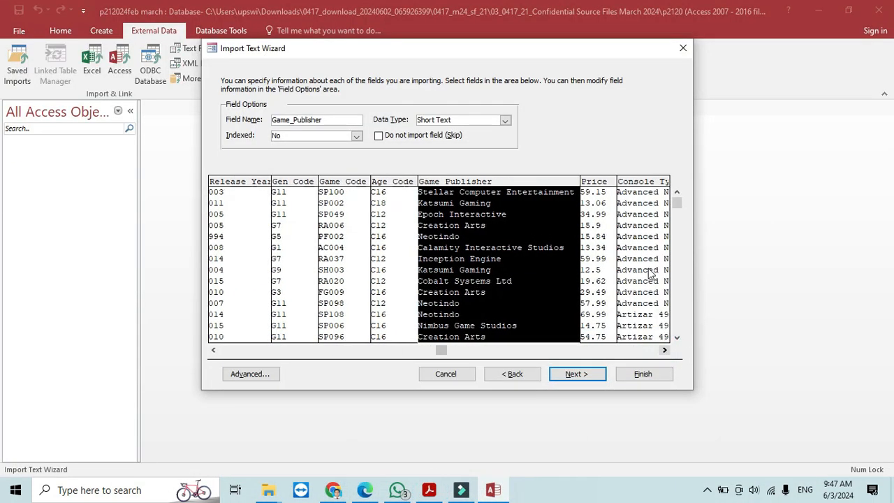
left_click(611, 183)
left_click(506, 120)
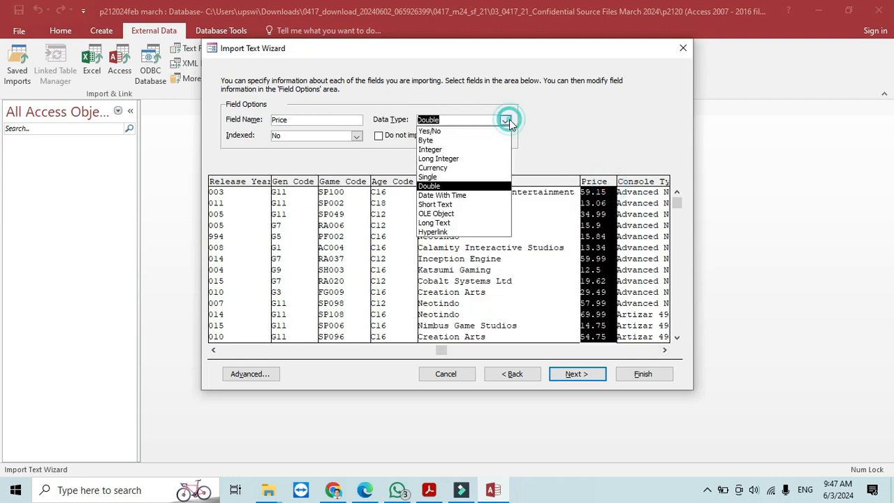
left_click(455, 168)
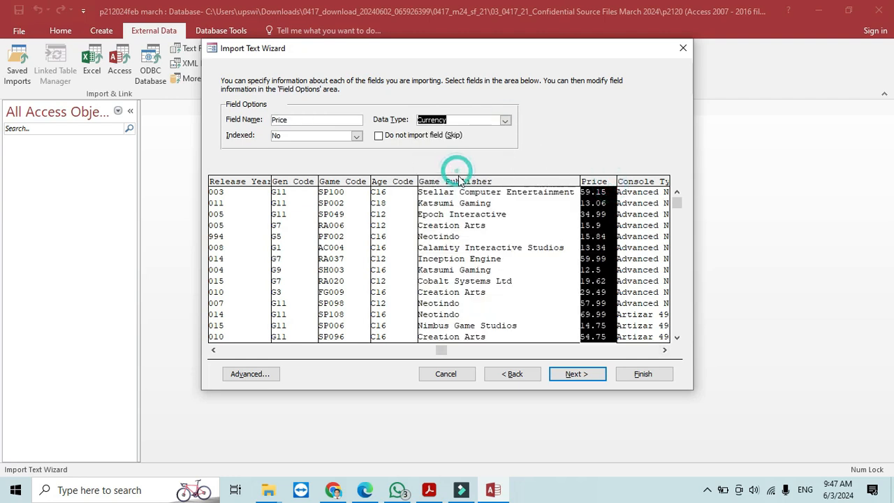
- Review Global_Sales and Rank against the exam paper, keeping Global_Sales as Double
left_click(429, 490)
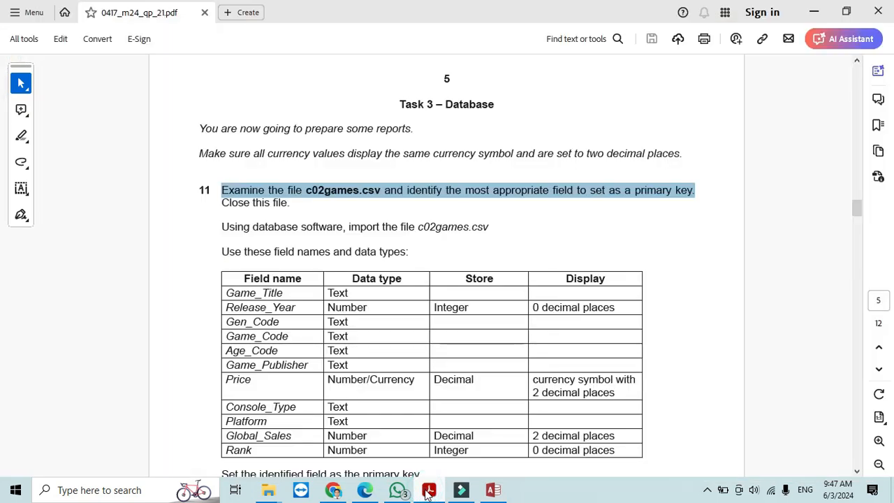
left_click(429, 490)
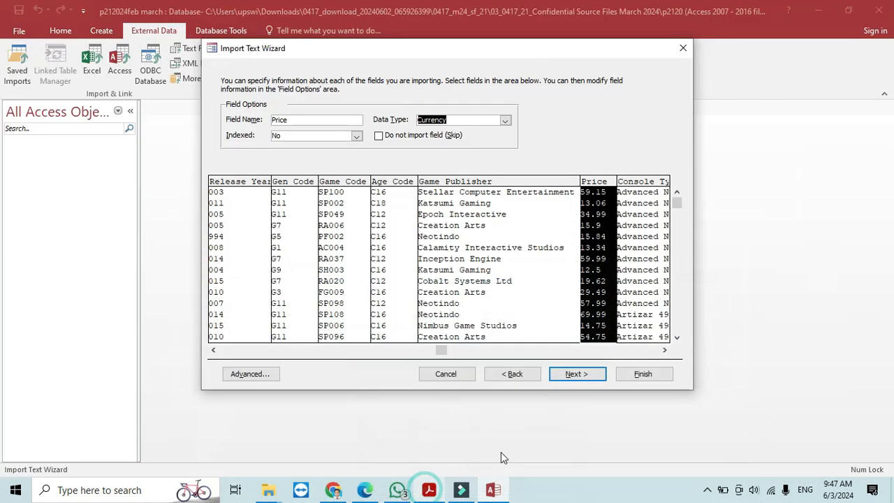
left_click(663, 351)
left_click_drag(664, 352, 664, 352)
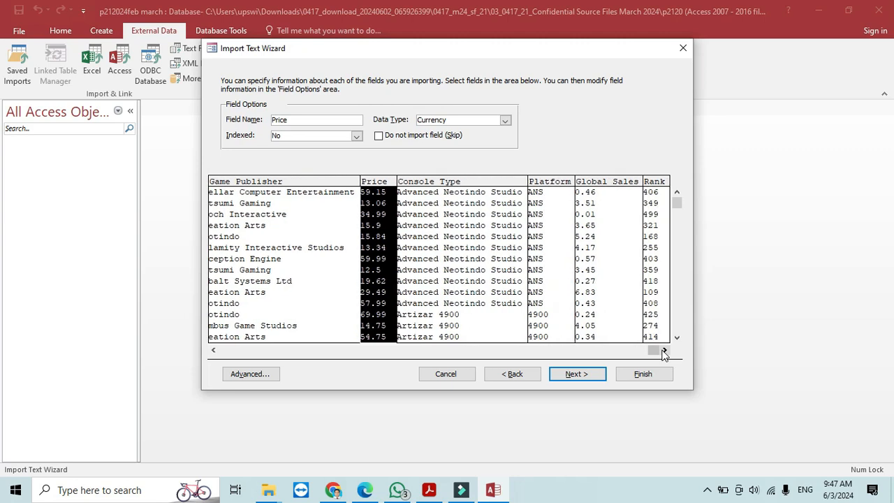
left_click(605, 199)
left_click(429, 490)
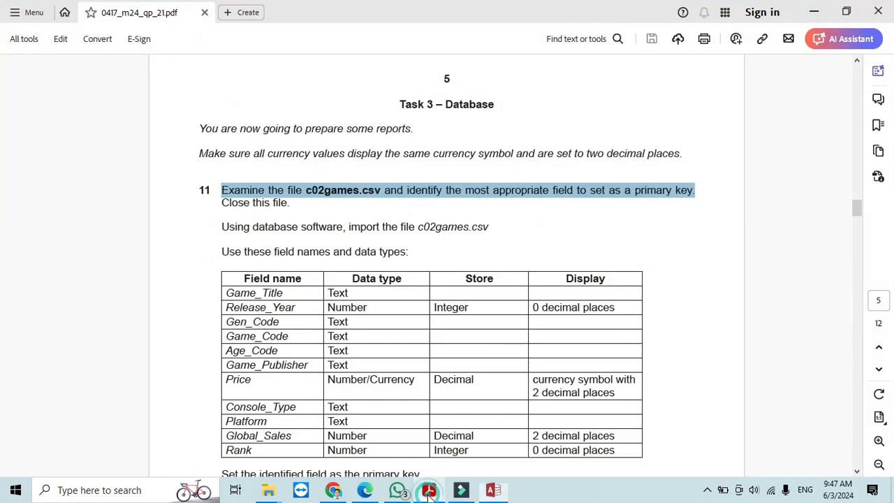
left_click(429, 492)
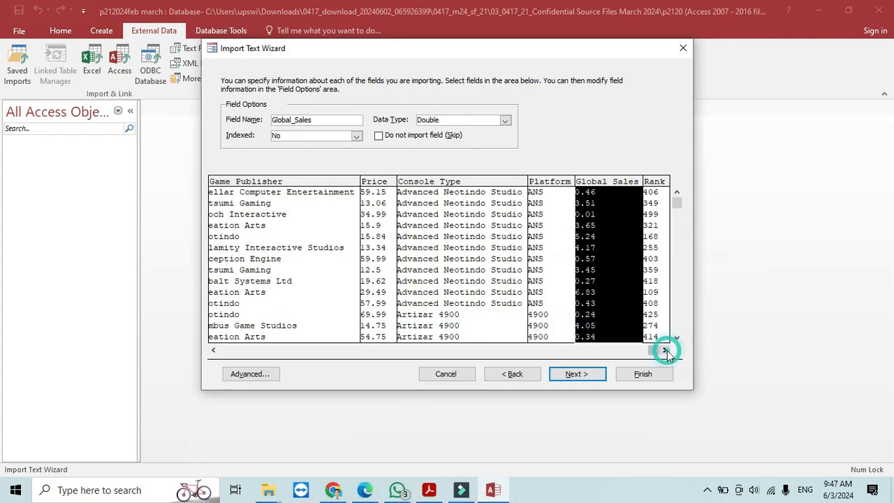
left_click(429, 490)
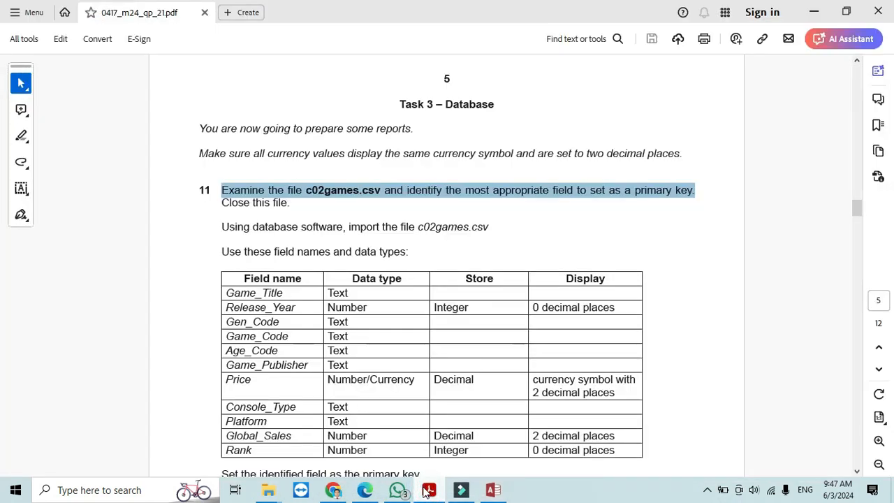
left_click(426, 491)
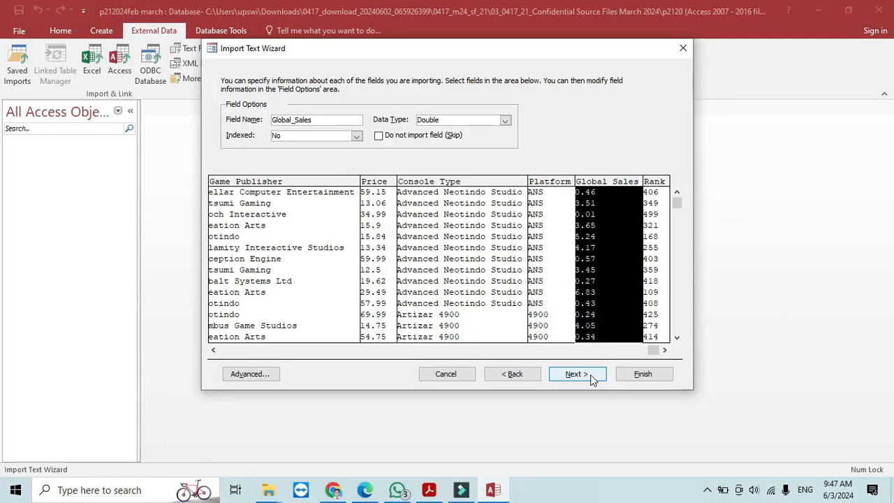
left_click(440, 493)
left_click(440, 494)
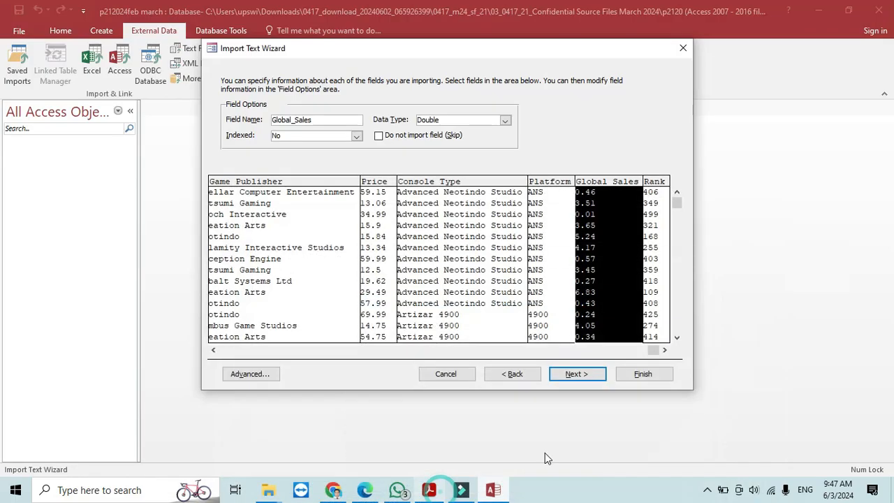
left_click(656, 217)
left_click(569, 377)
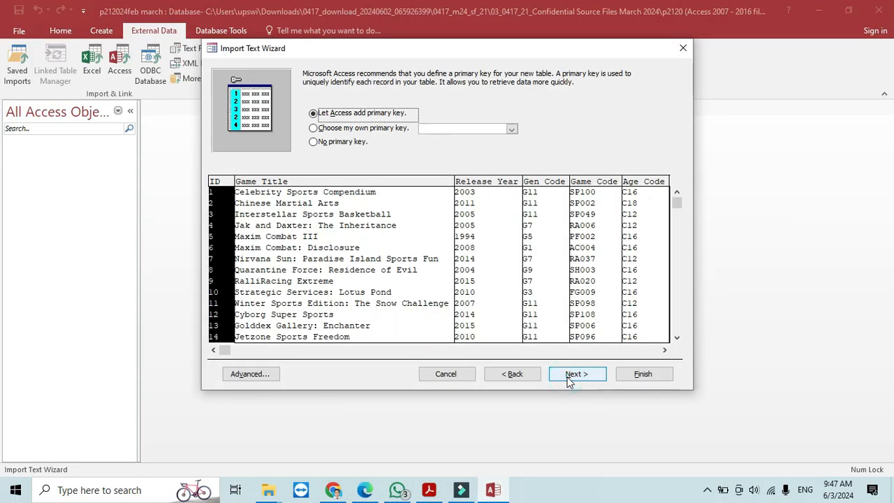
- Make Game_Code the primary key and finish importing the C02games table without saving import steps
left_click(363, 133)
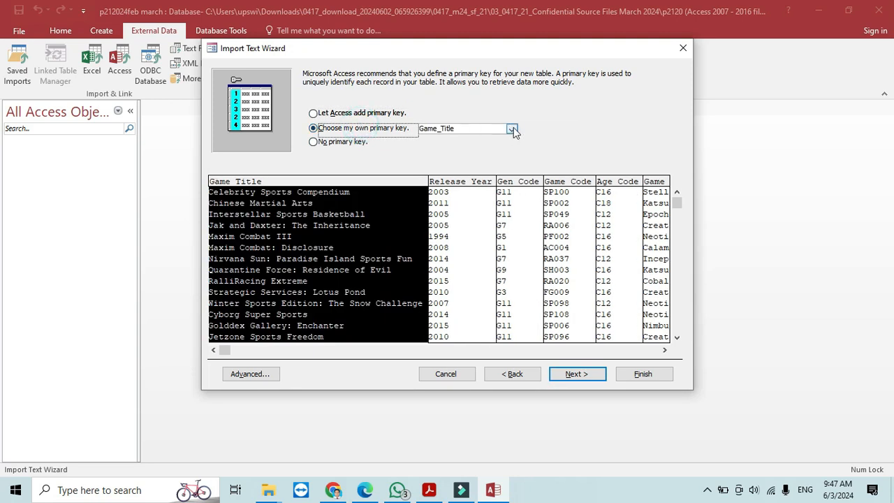
left_click(573, 183)
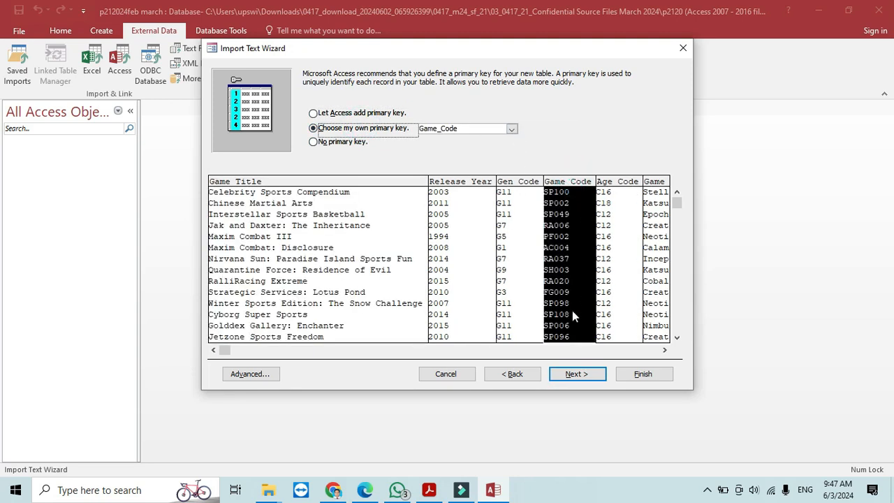
left_click(583, 373)
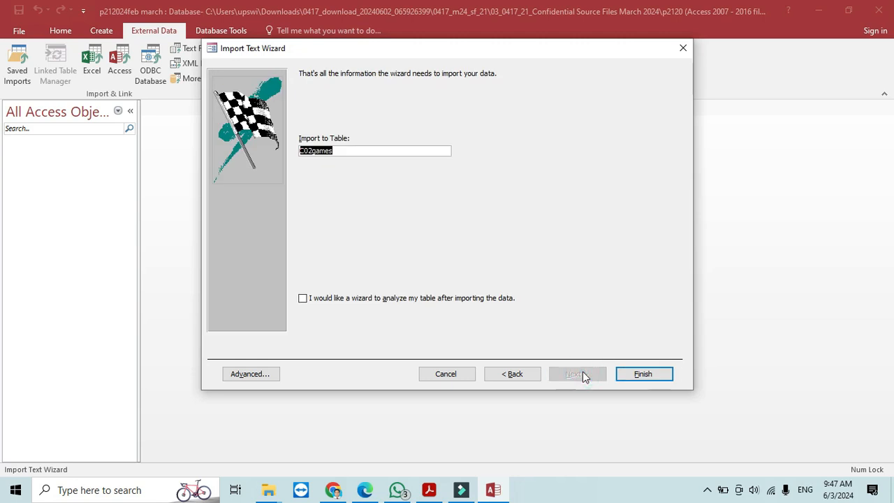
left_click(643, 374)
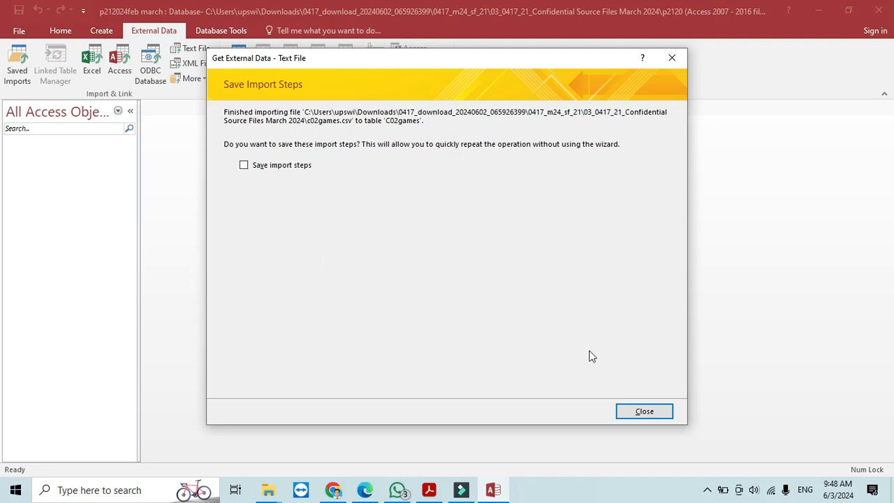
left_click(667, 416)
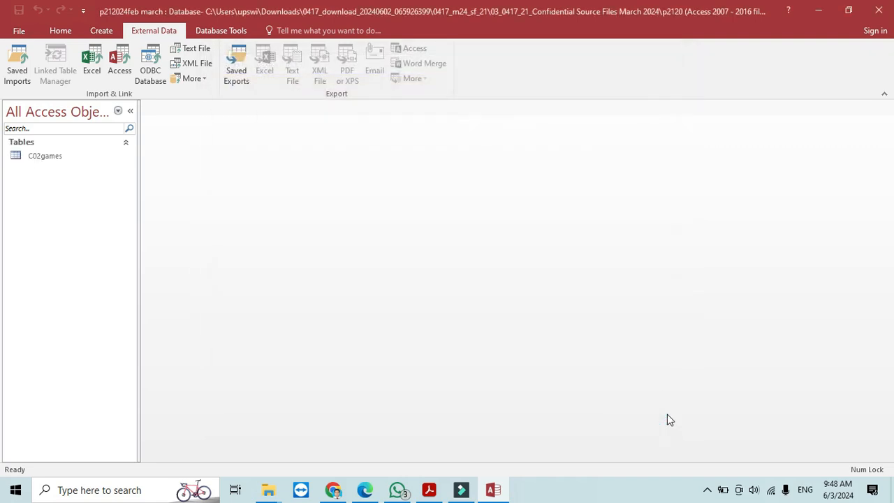
- In C02games Design View, set Release_Year to 0 decimal places
right_click(48, 156)
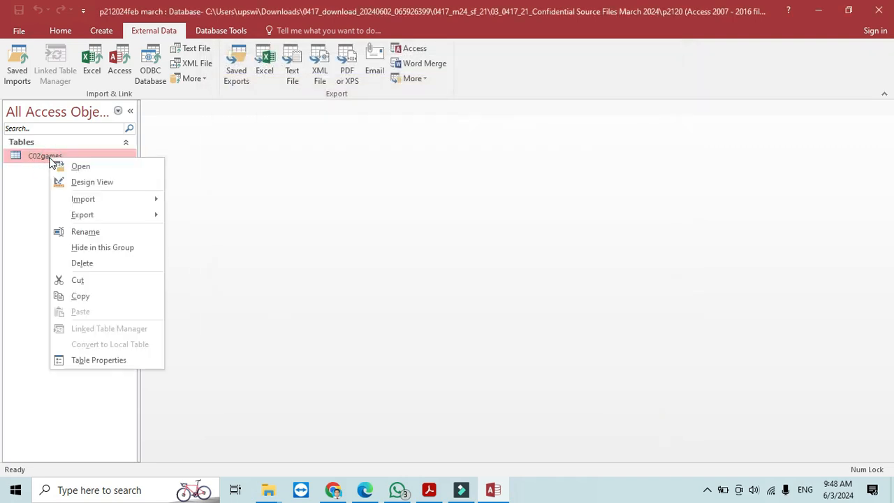
left_click(83, 185)
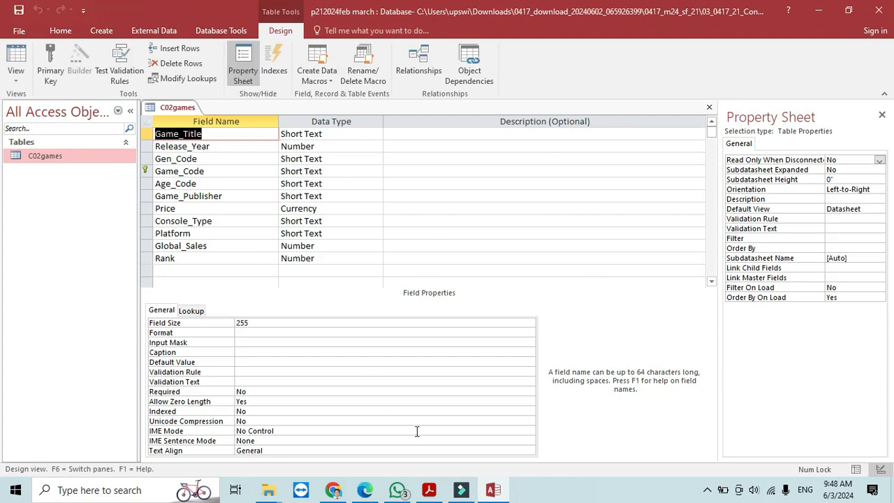
left_click(429, 491)
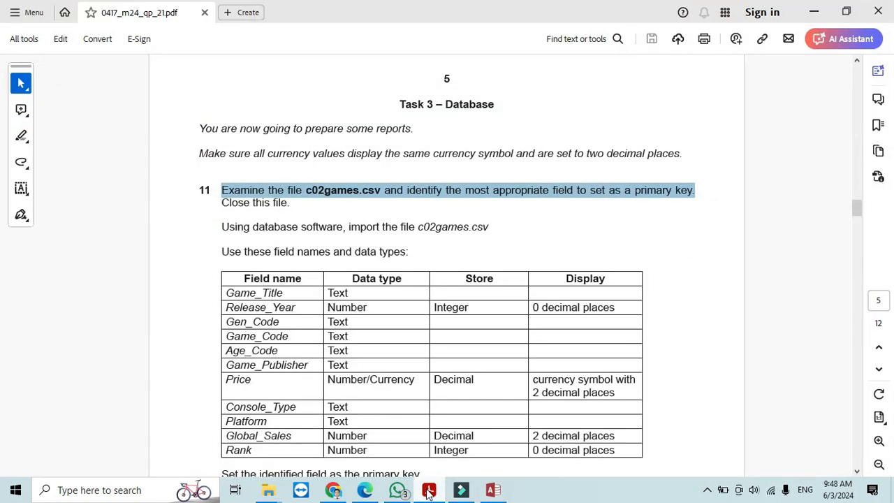
left_click(429, 490)
left_click(223, 146)
left_click(325, 148)
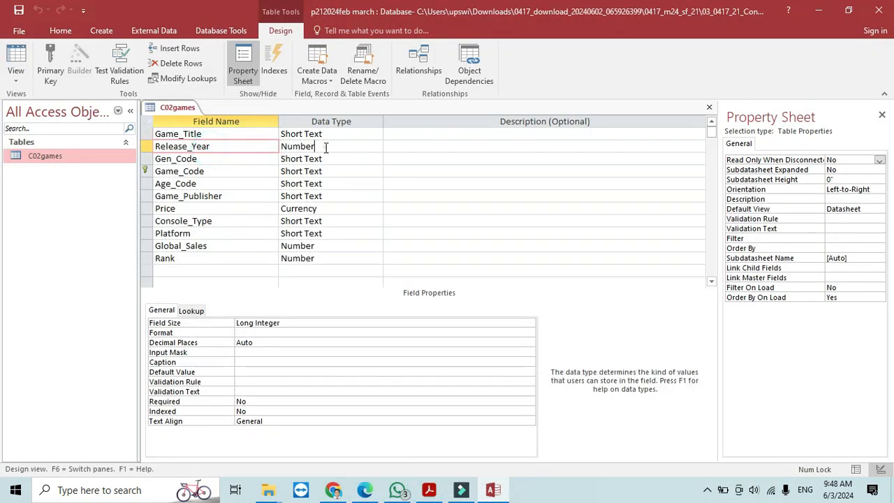
left_click(530, 343)
left_click(529, 342)
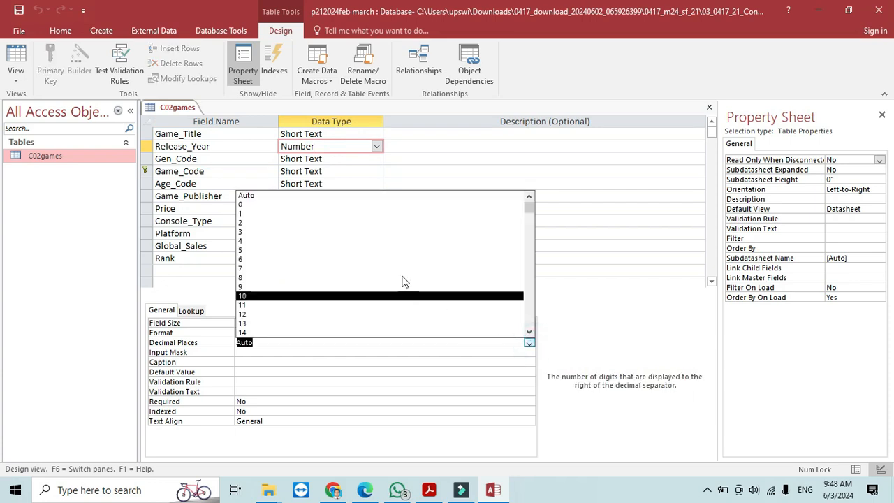
left_click(312, 205)
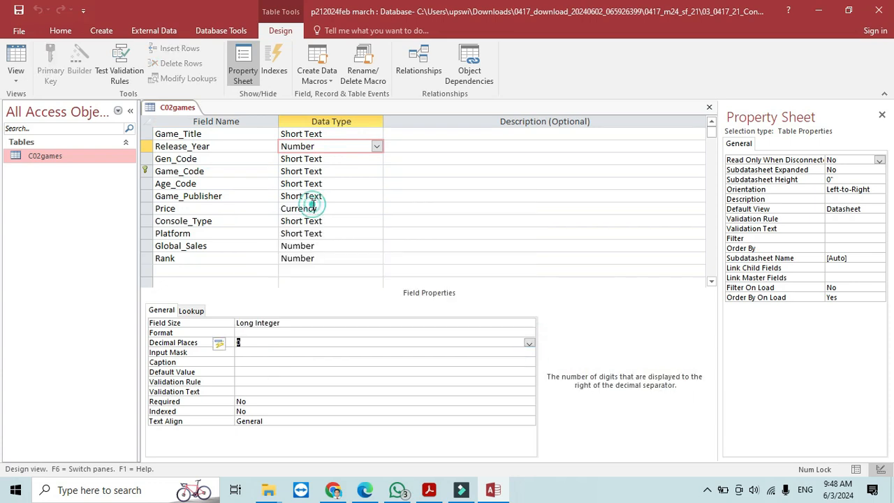
- Set the Price field to 2 decimal places
left_click(429, 490)
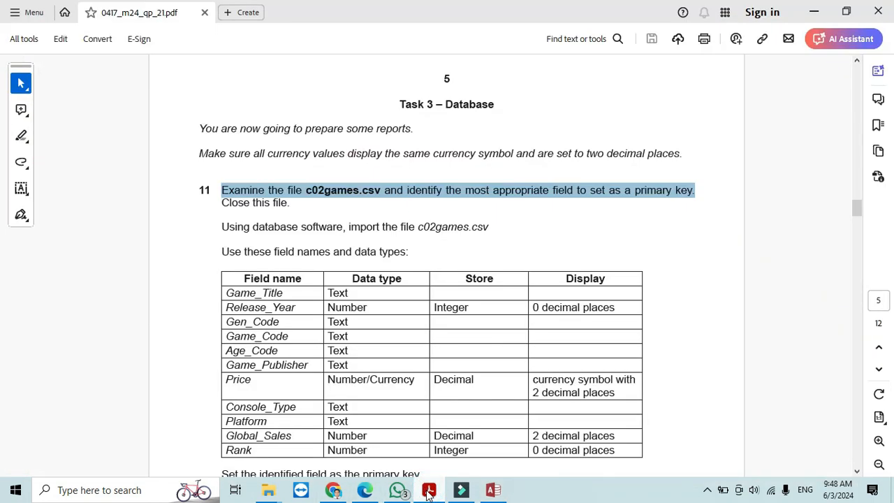
left_click(429, 491)
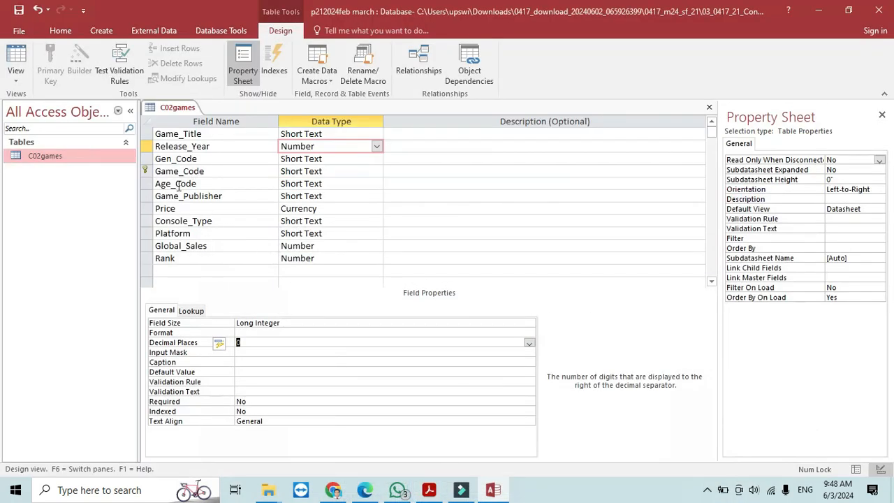
left_click(181, 207)
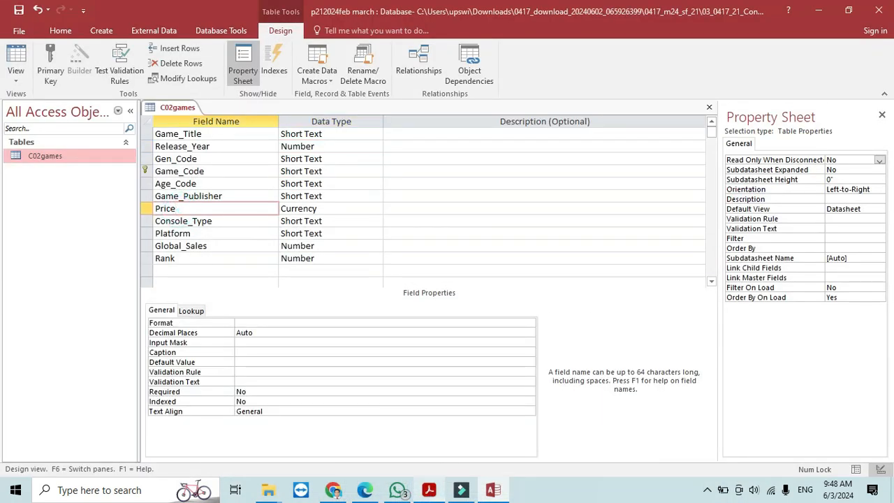
left_click(529, 333)
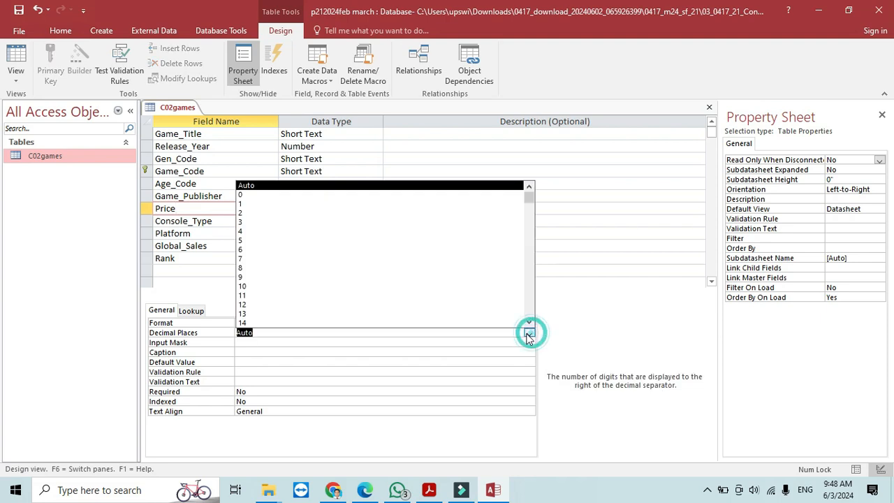
left_click(297, 193)
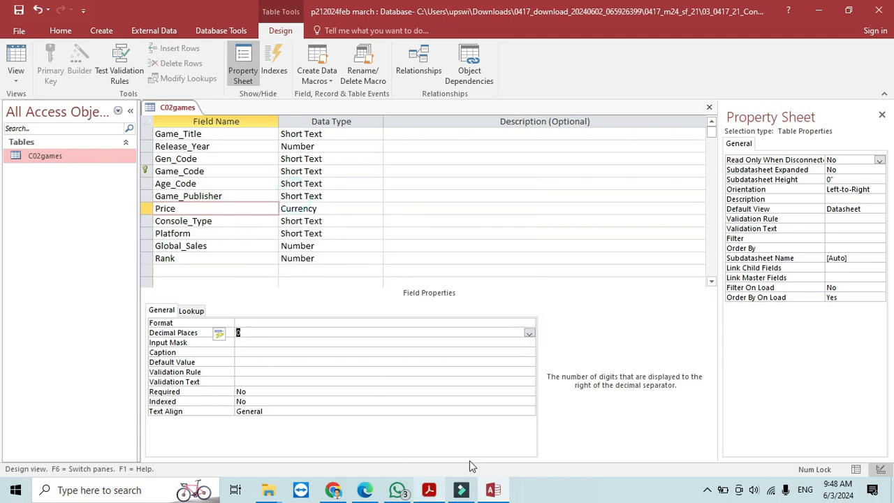
left_click(529, 333)
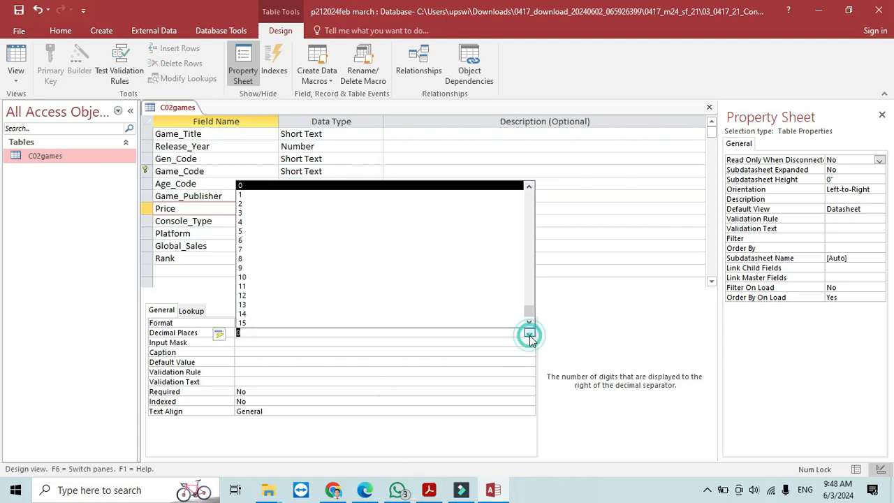
left_click(301, 204)
- Set Global_Sales to 2 decimal places, then save and view the table's records
left_click(429, 489)
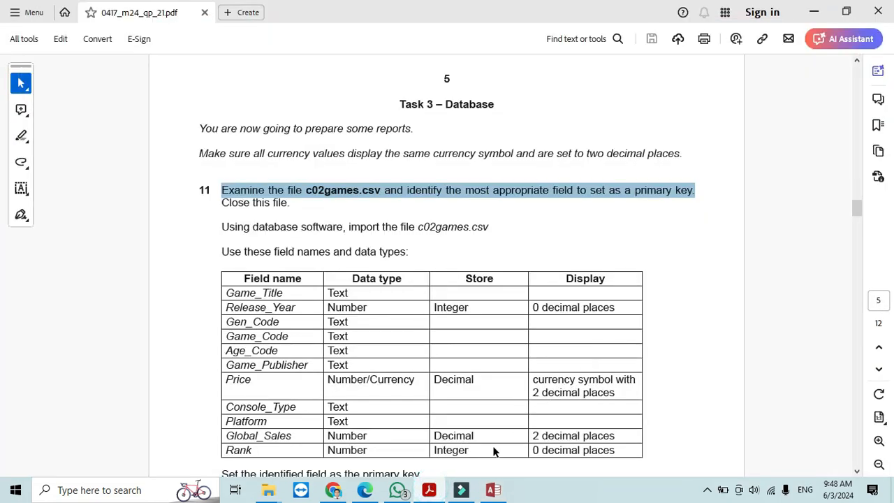
left_click(429, 490)
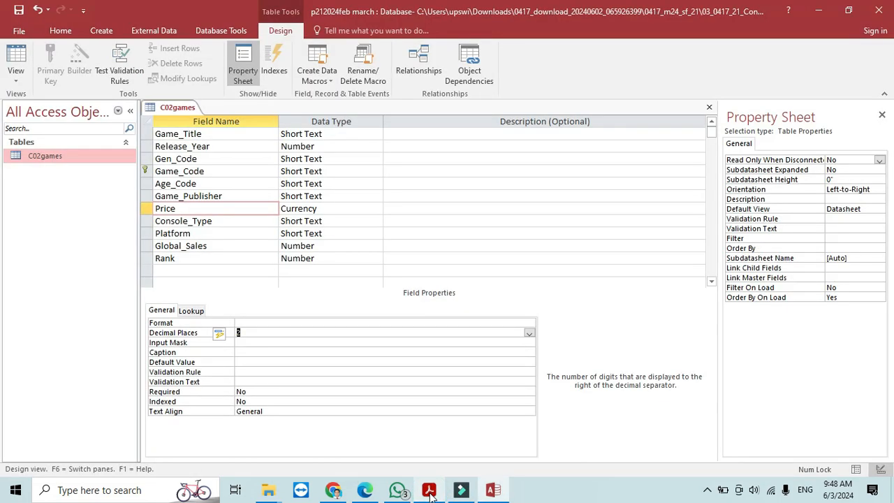
left_click(326, 248)
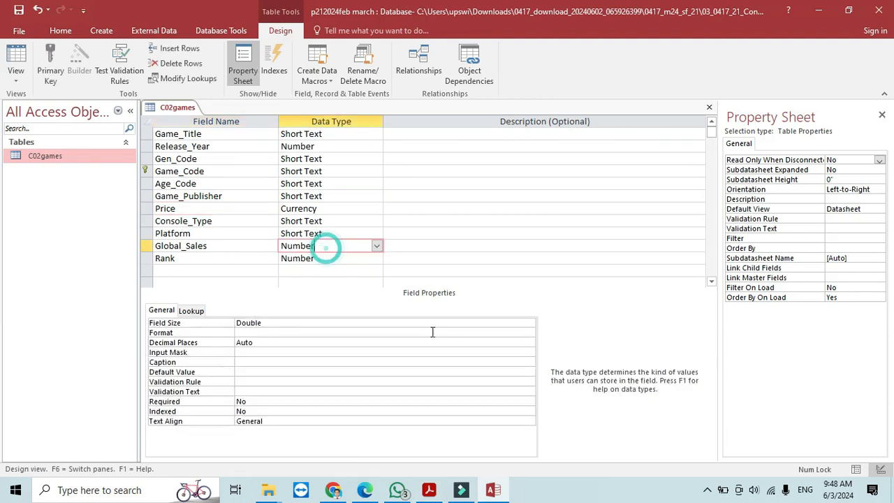
left_click(529, 342)
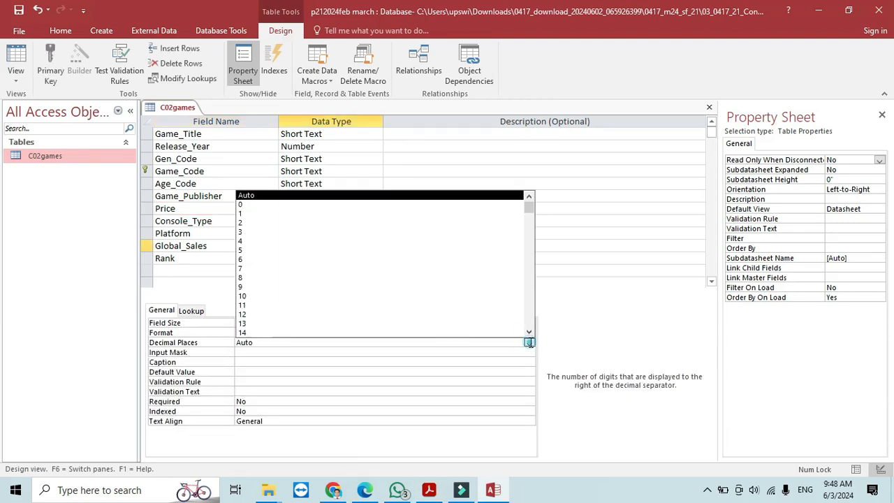
left_click(304, 222)
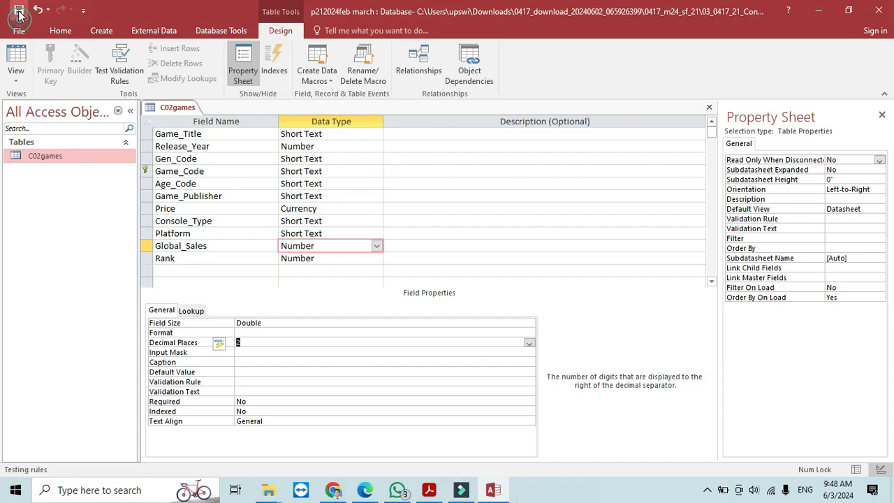
left_click(16, 56)
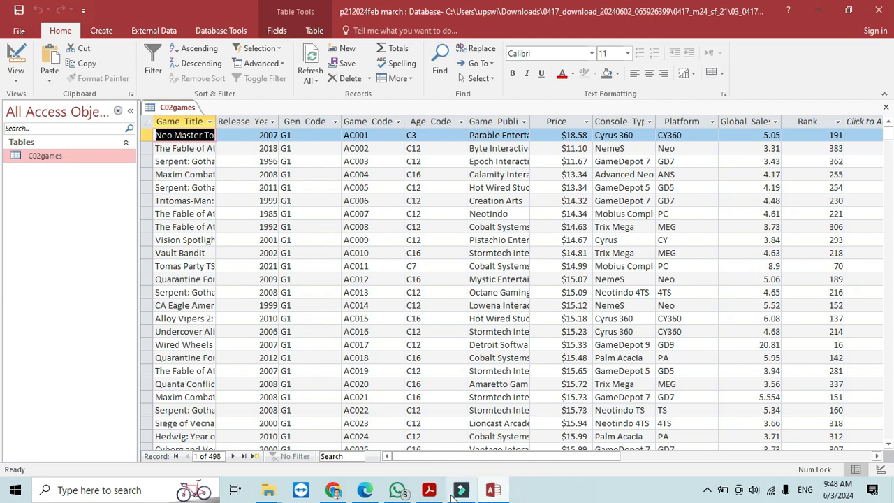
- Reread the exam paper, then switch C02games back to Design view
left_click(429, 490)
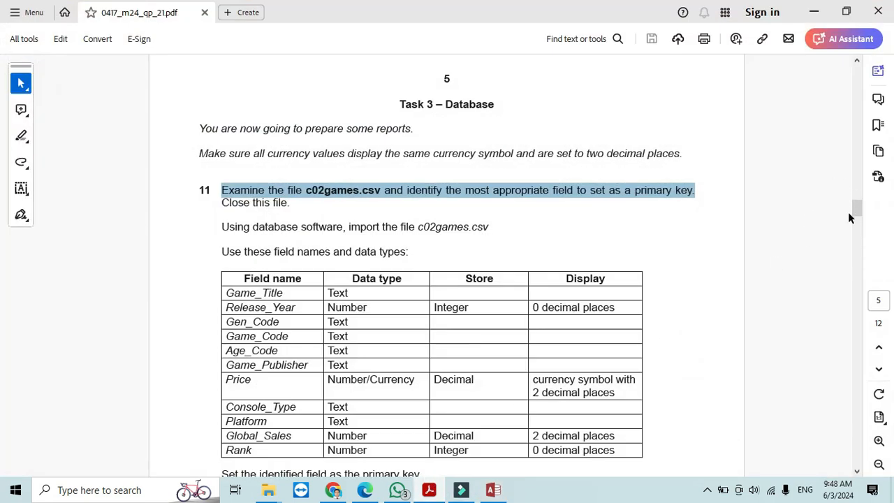
left_click_drag(858, 209, 858, 220)
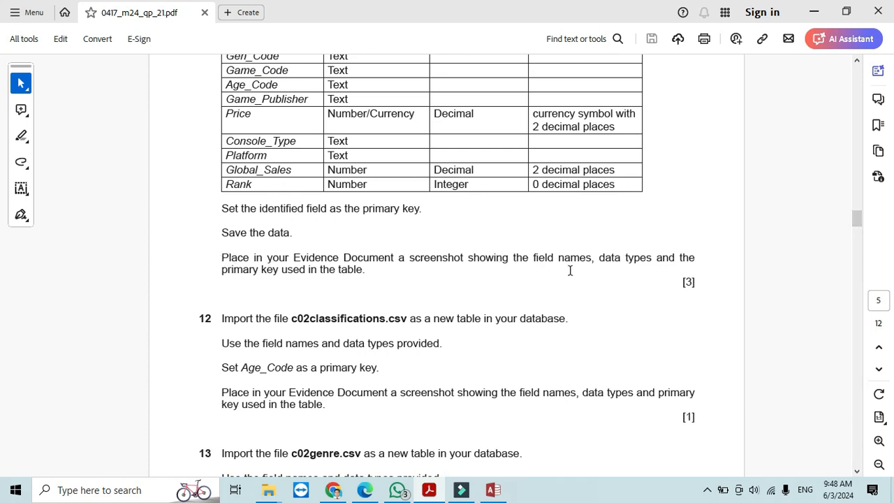
left_click(432, 490)
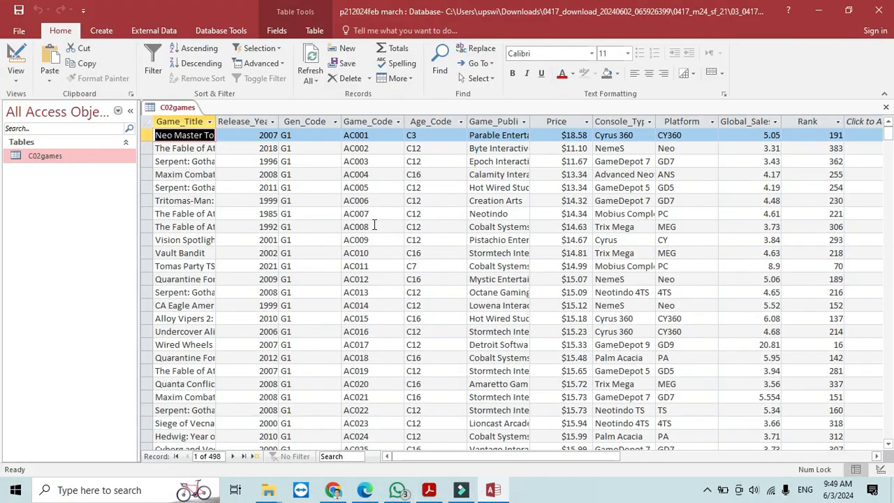
left_click(16, 60)
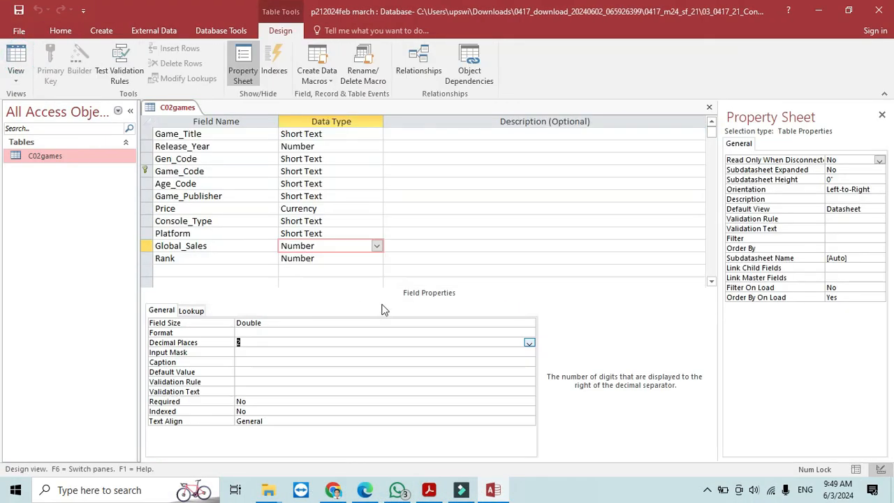
- Snip the C02games field names and data types grid, then bring up the source files folder
key("super+shift+s")
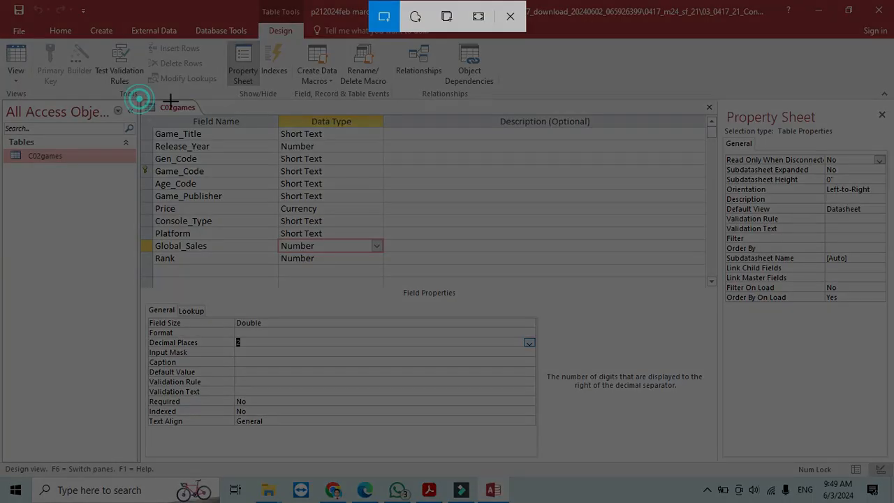
left_click_drag(139, 100, 387, 269)
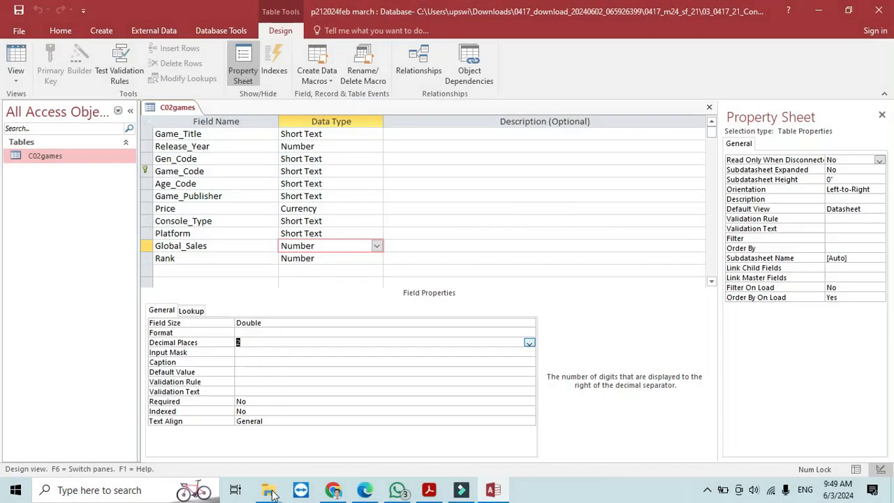
mouse_move(268, 490)
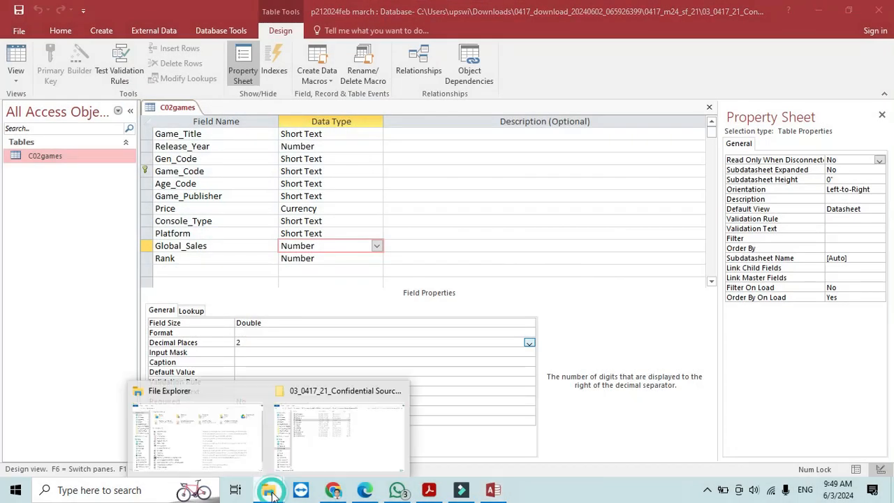
left_click(313, 450)
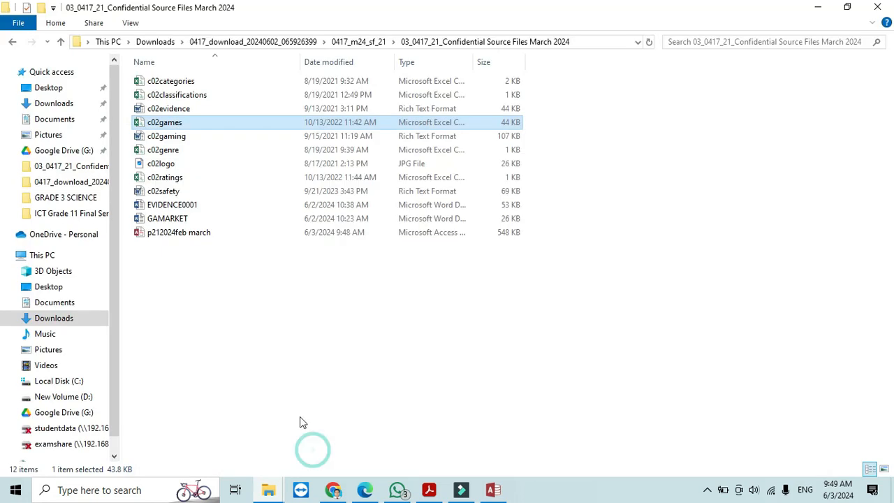
- Open the EVIDENCE0001 Word document, dismissing the Office activation notice
left_click(174, 205)
double_click(174, 206)
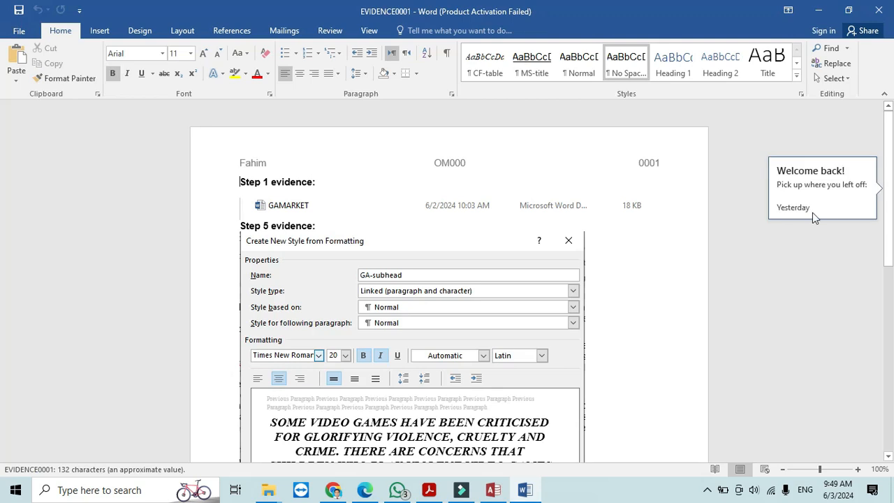
left_click(581, 373)
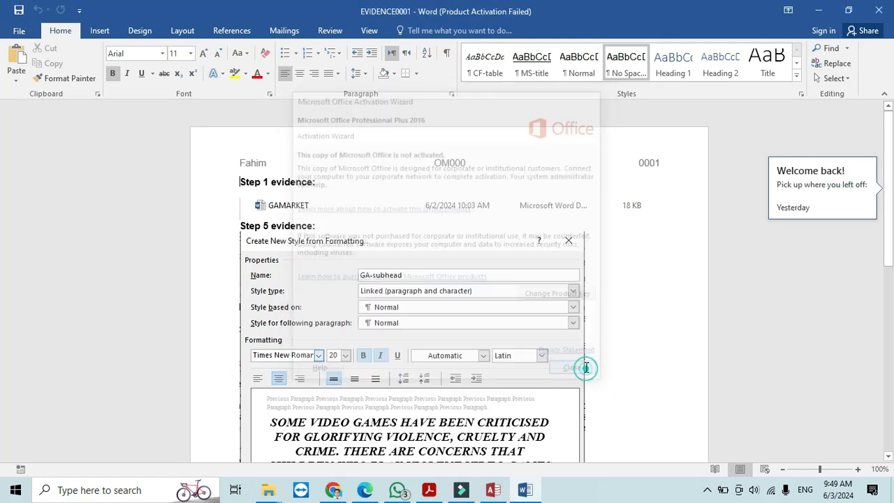
left_click(809, 199)
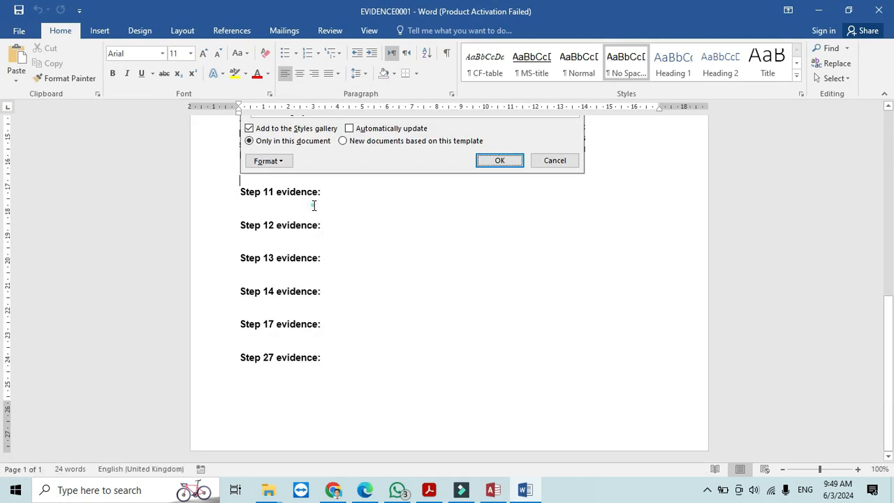
- Paste the C02games design screenshot under Step 11 evidence
left_click(295, 210)
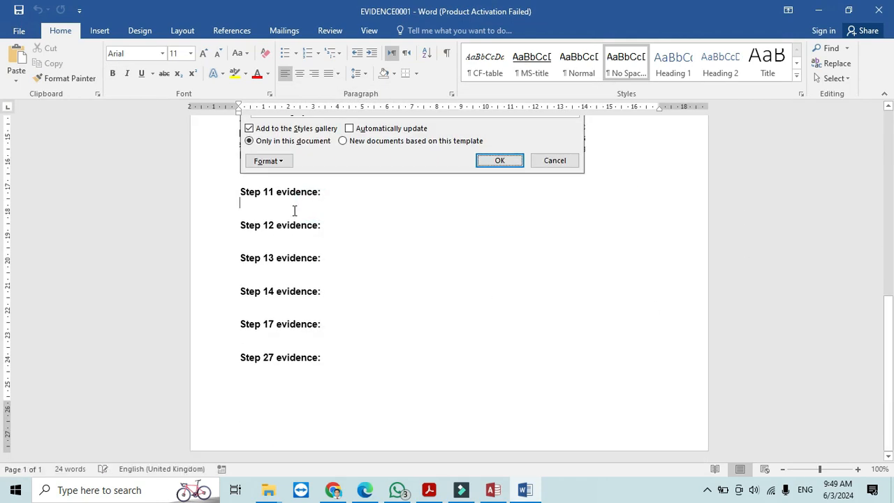
left_click(16, 56)
left_click(429, 490)
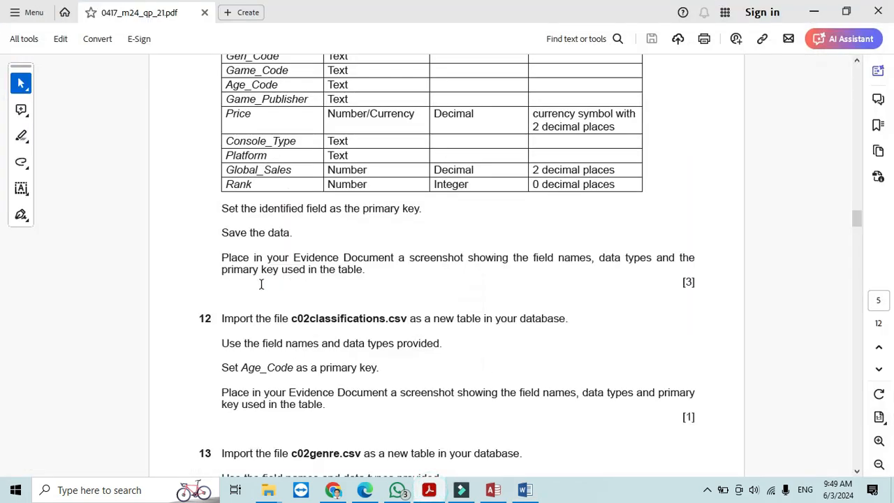
- Scroll the exam paper to questions 12–13 on the CSV imports, then go back to Access
left_click_drag(858, 217, 859, 226)
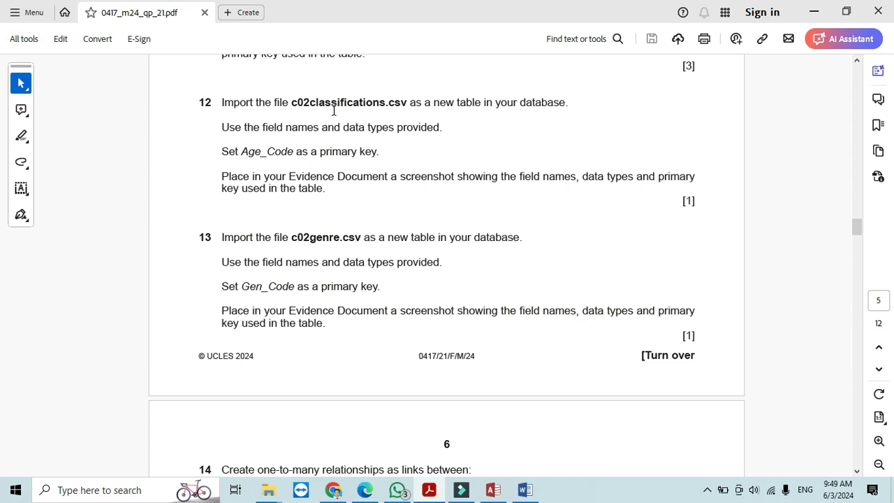
left_click(494, 489)
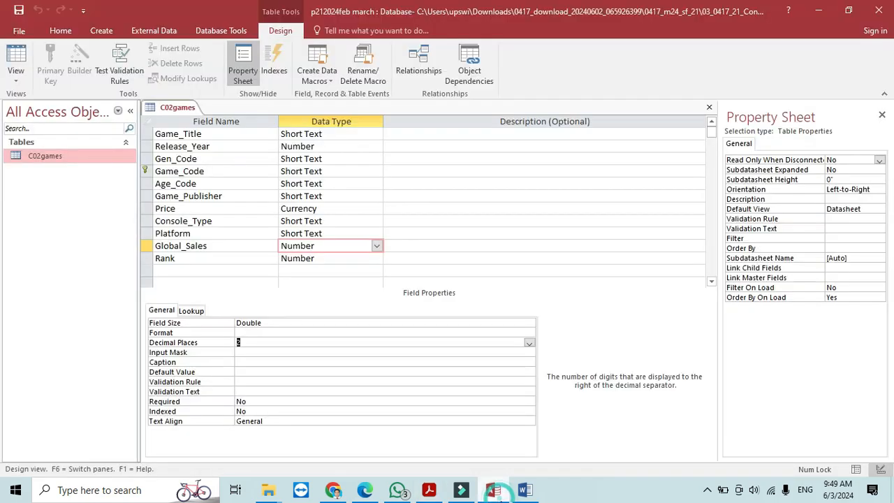
- Close C02games and start a text file import of c02classifications into a new table
left_click(709, 107)
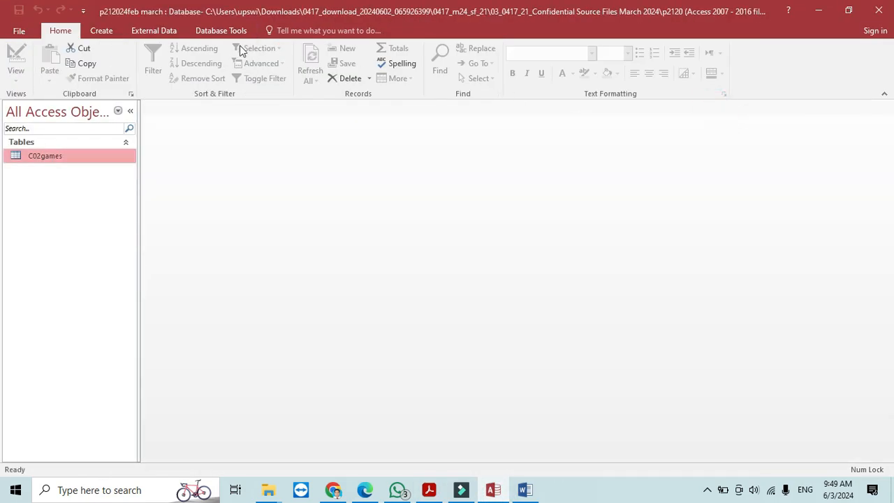
left_click(157, 31)
left_click(183, 48)
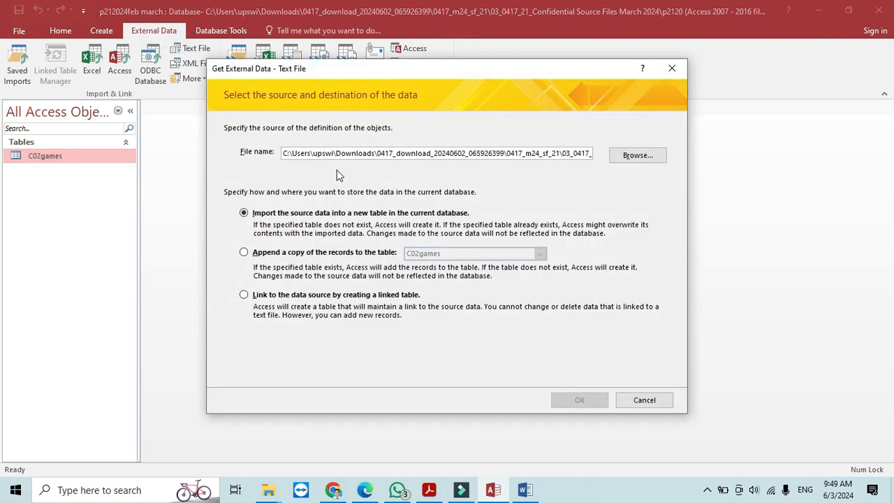
left_click(635, 154)
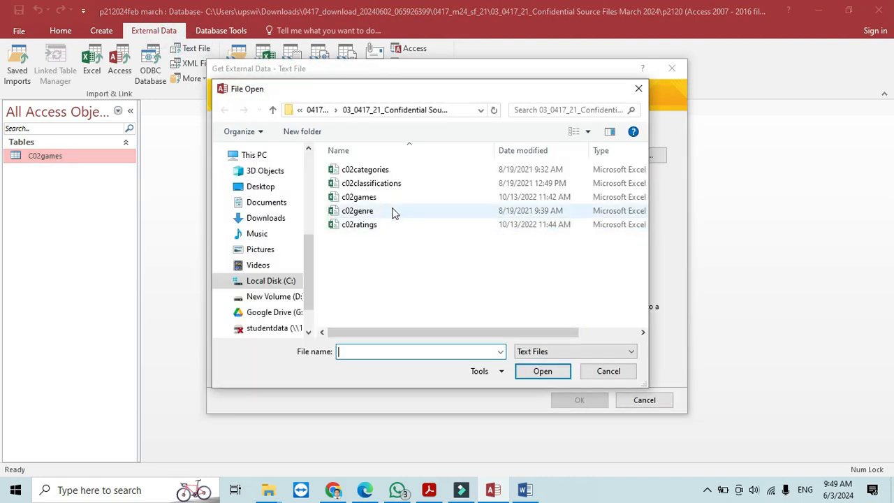
left_click(391, 184)
left_click(543, 371)
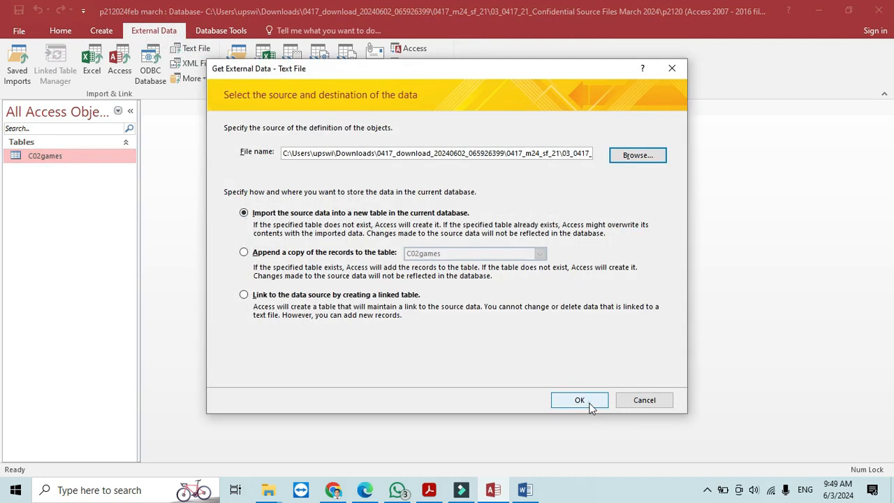
left_click(580, 399)
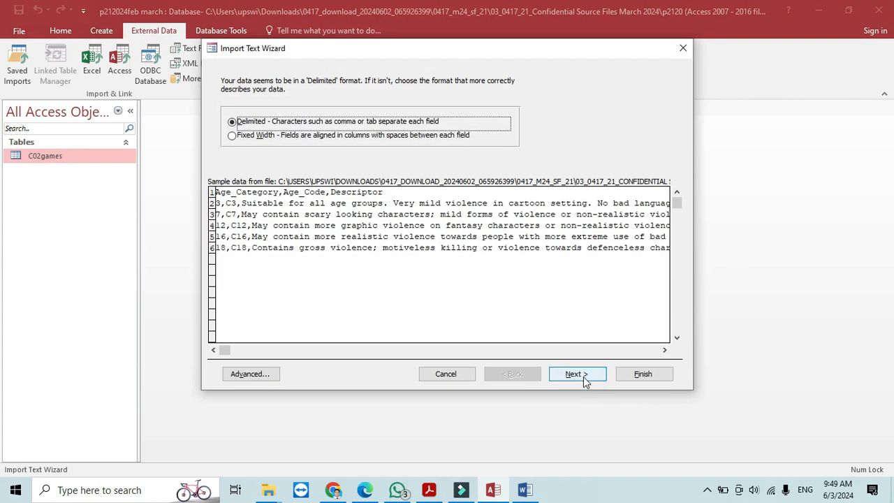
- Keep the delimited format and mark the first row as containing field names
left_click(577, 375)
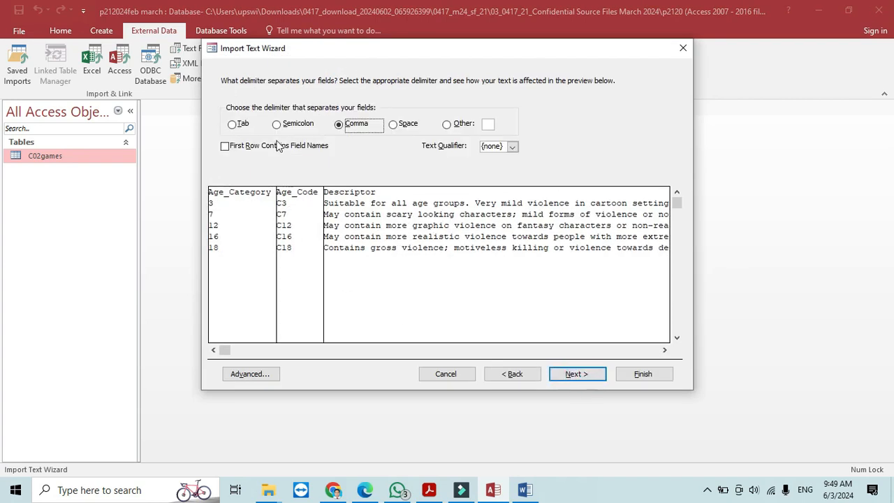
left_click(278, 146)
left_click(574, 375)
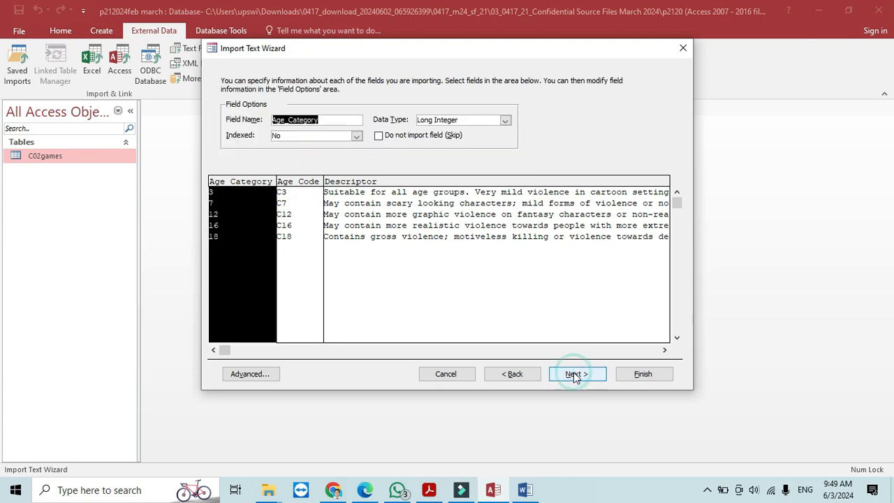
left_click(574, 374)
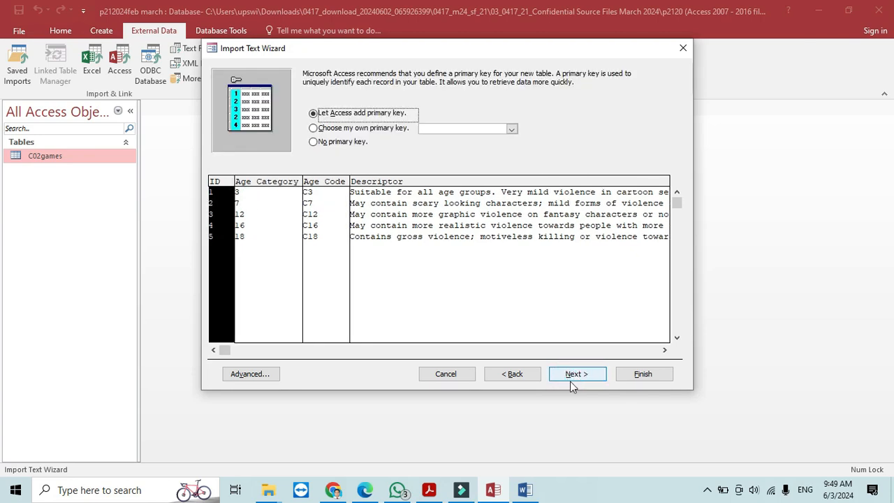
- After checking the exam paper, choose your own primary key and pick Descriptor
left_click(429, 490)
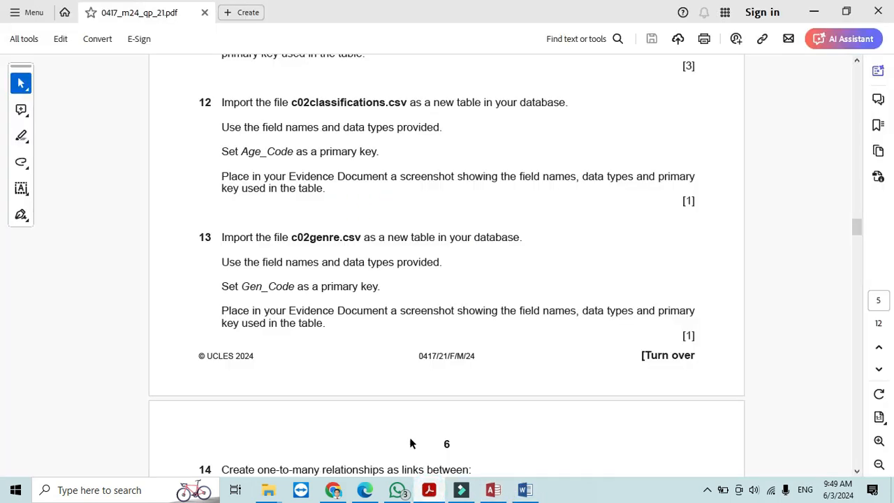
left_click(430, 491)
left_click(329, 130)
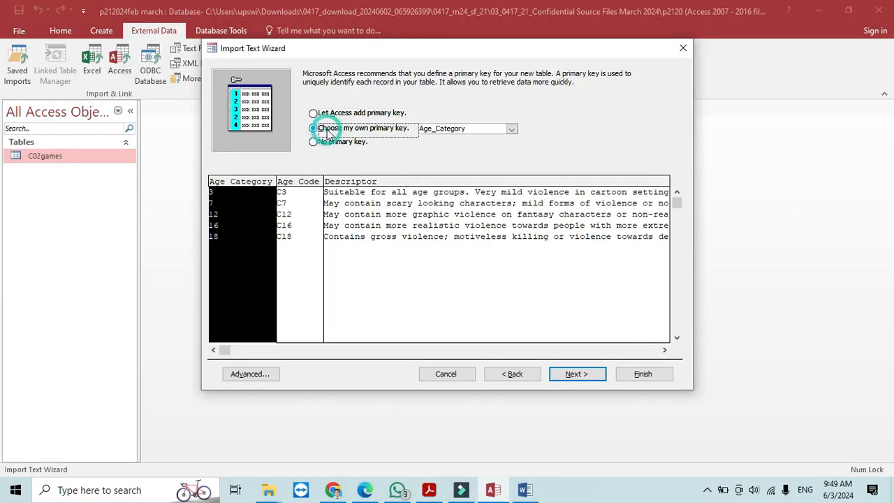
left_click(513, 129)
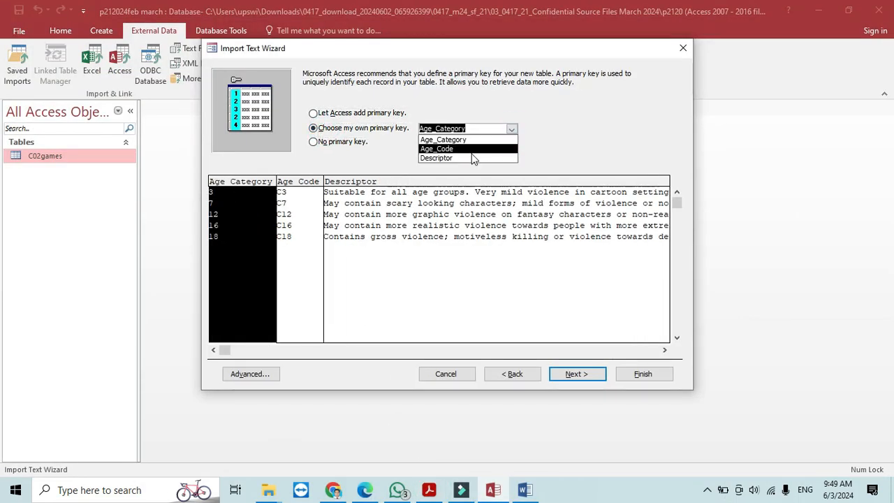
left_click(447, 158)
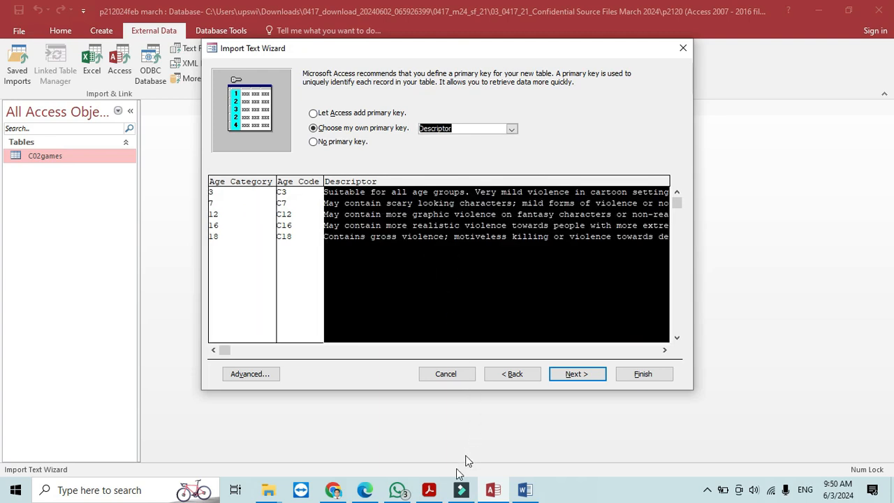
left_click(429, 491)
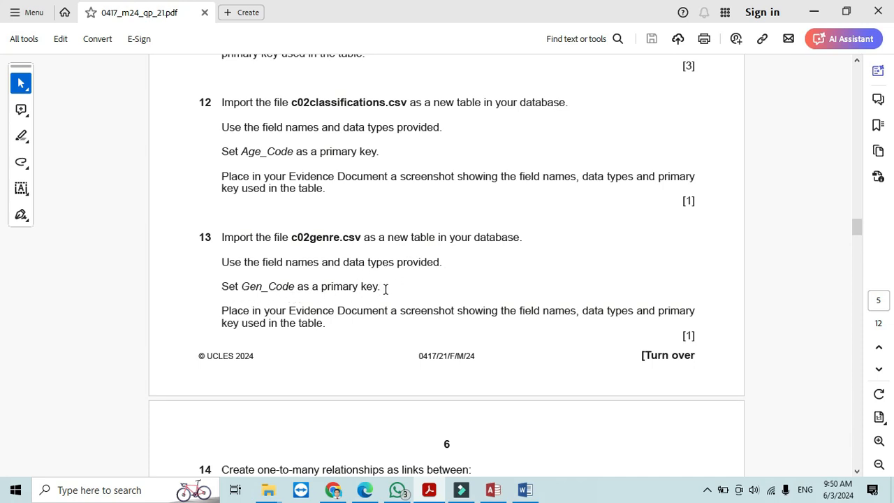
left_click(436, 494)
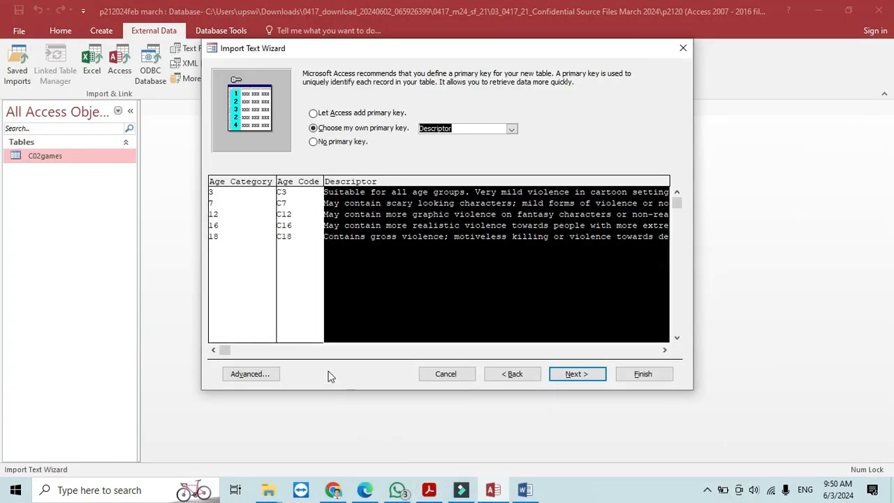
- Step back through the import wizard and return to set Age_Code as the primary key
left_click(510, 375)
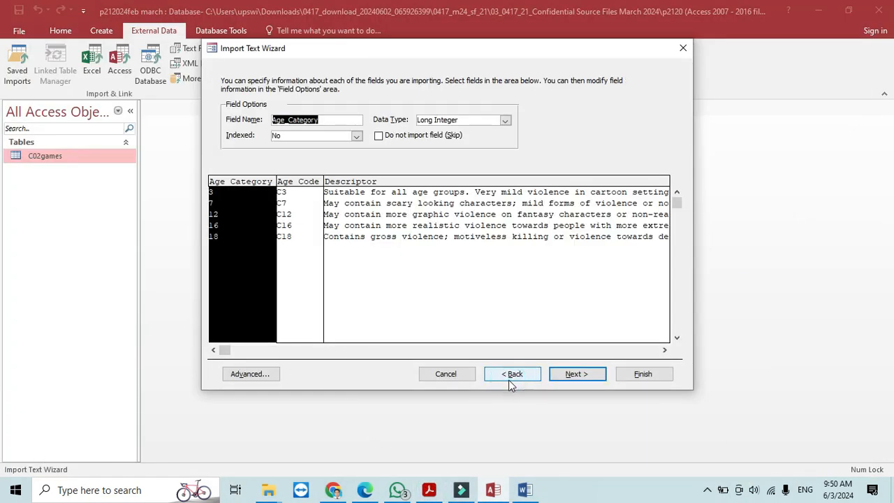
left_click(513, 376)
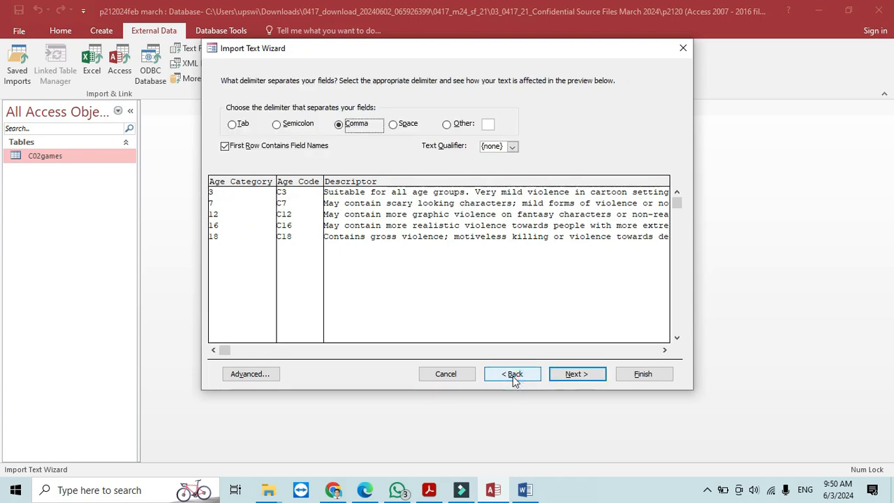
left_click(513, 375)
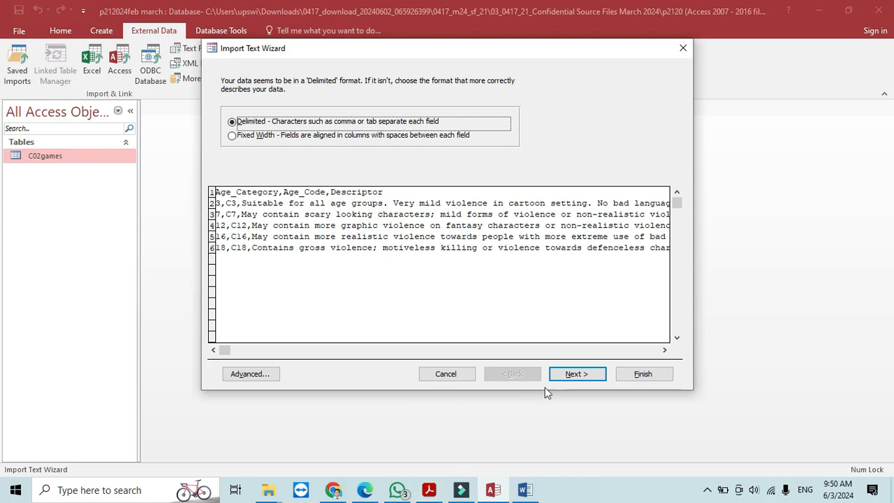
left_click(578, 375)
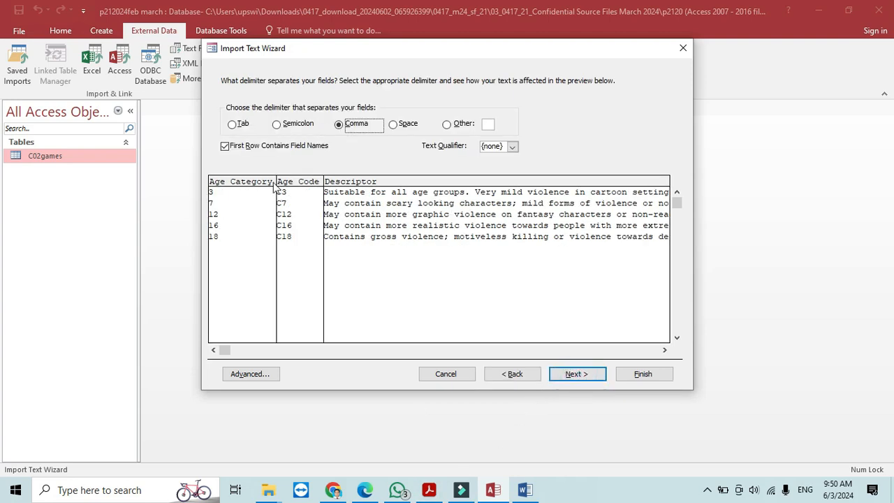
left_click(577, 375)
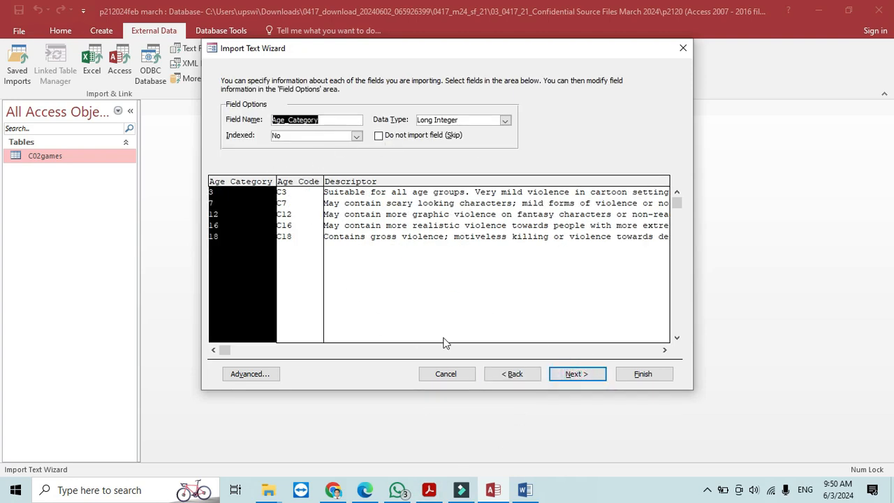
left_click(591, 374)
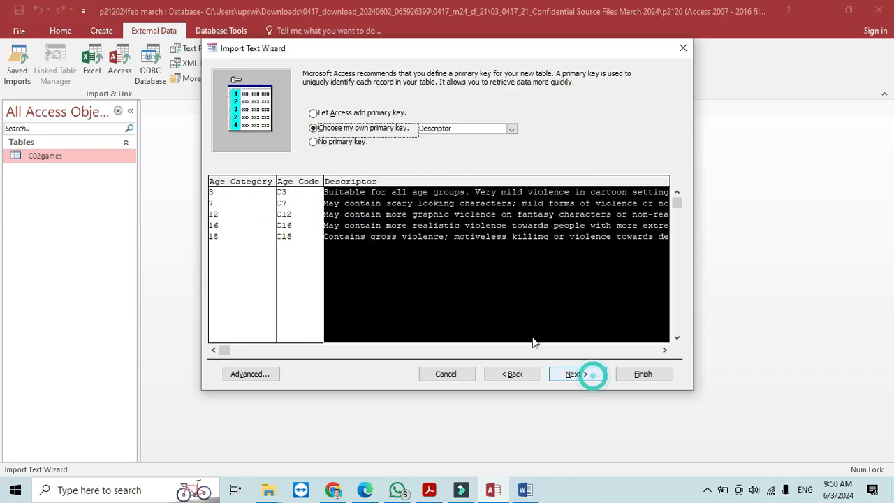
left_click(510, 132)
left_click(461, 146)
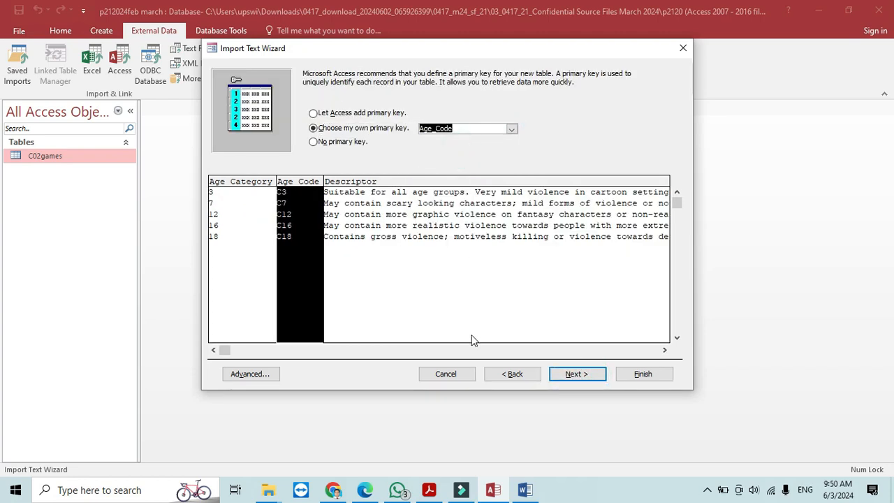
- Recheck the exam paper, then finish the C02classifications import and close the wizard
left_click(429, 490)
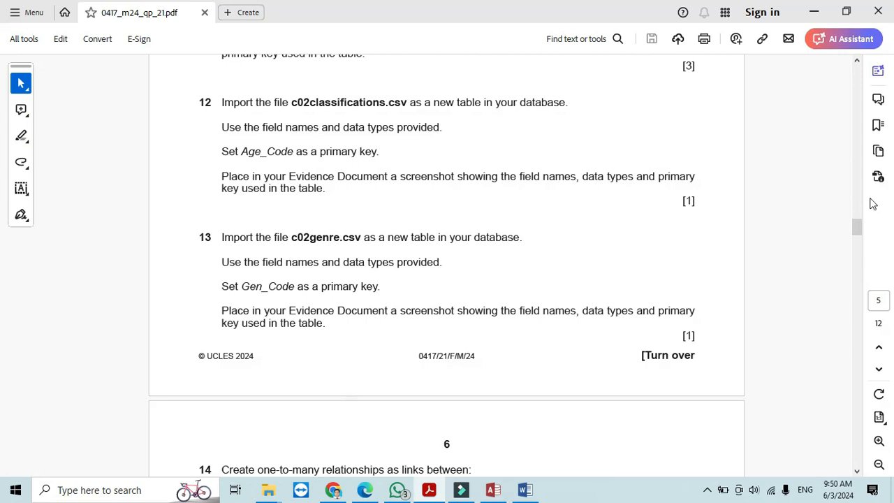
scroll(857, 225, "down", 3)
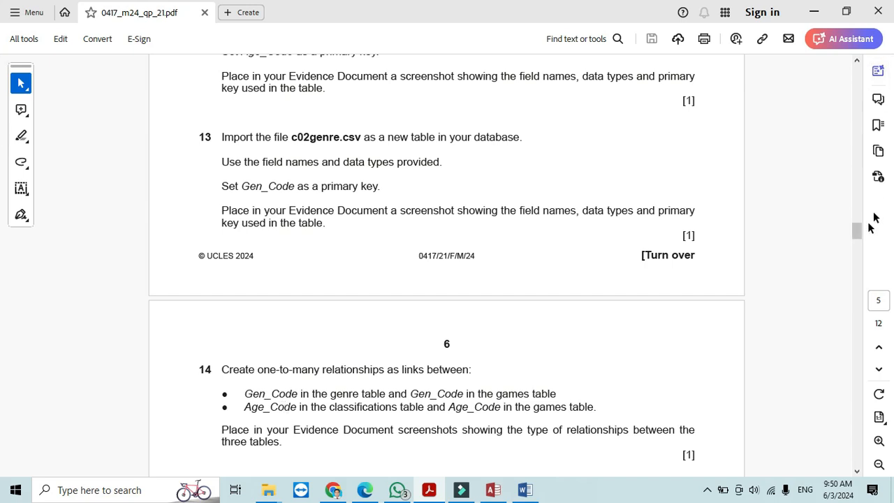
mouse_move(860, 231)
left_mouse_down()
mouse_move(859, 214)
mouse_move(861, 224)
left_mouse_up()
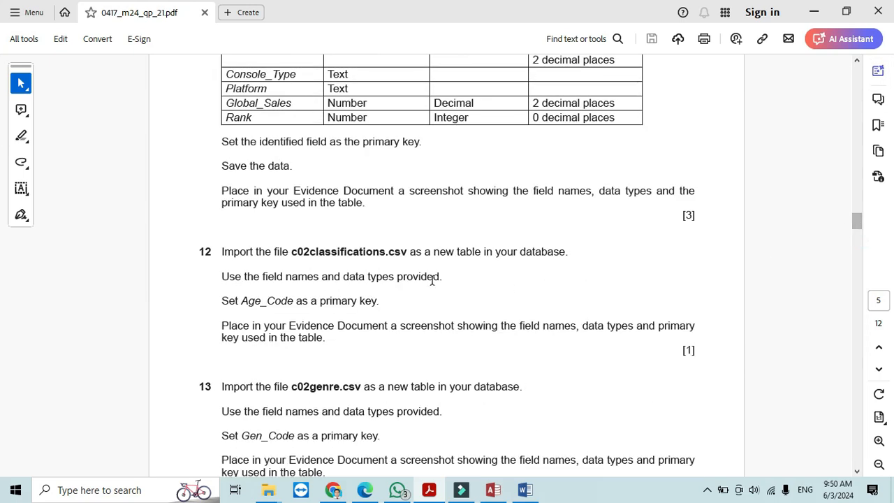
key("alt+Tab")
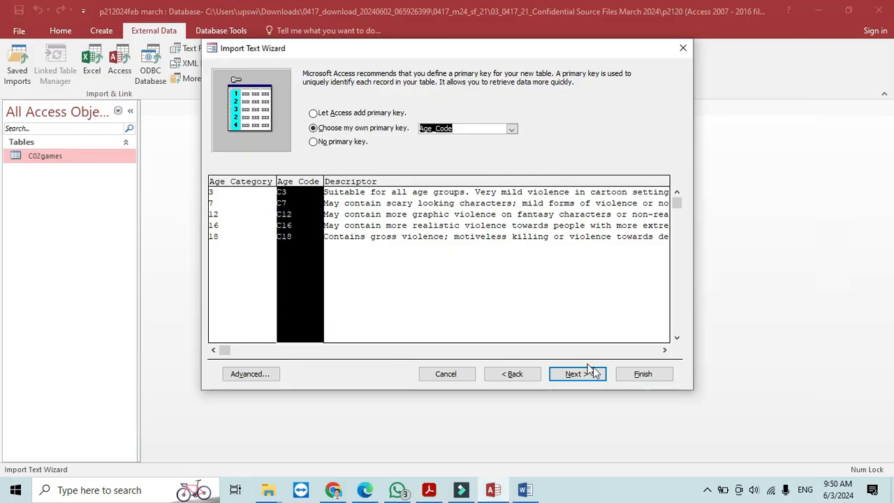
left_click(593, 377)
left_click(648, 380)
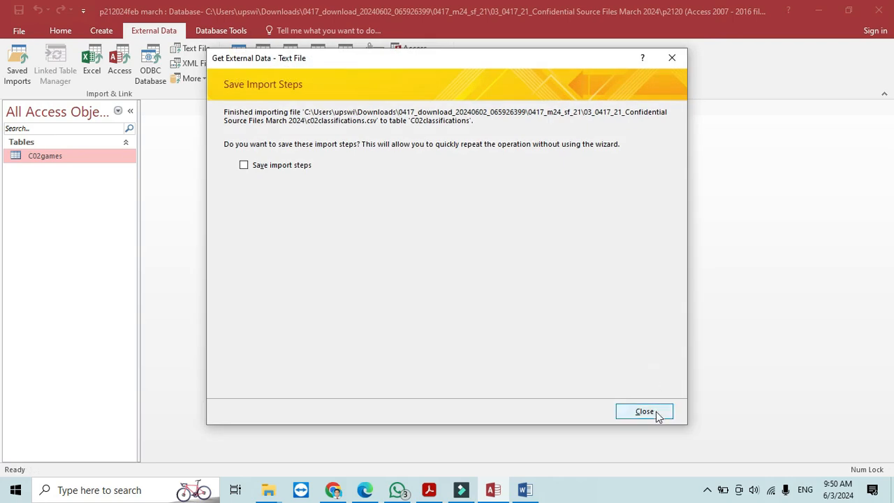
left_click(656, 412)
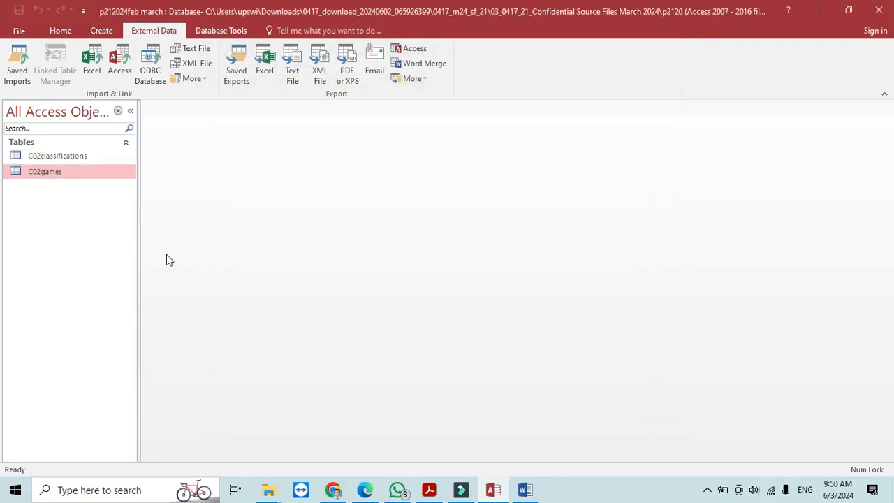
- Reread the Step 12 primary key instructions, then briefly open and close C02games in Design view
key("alt+Tab")
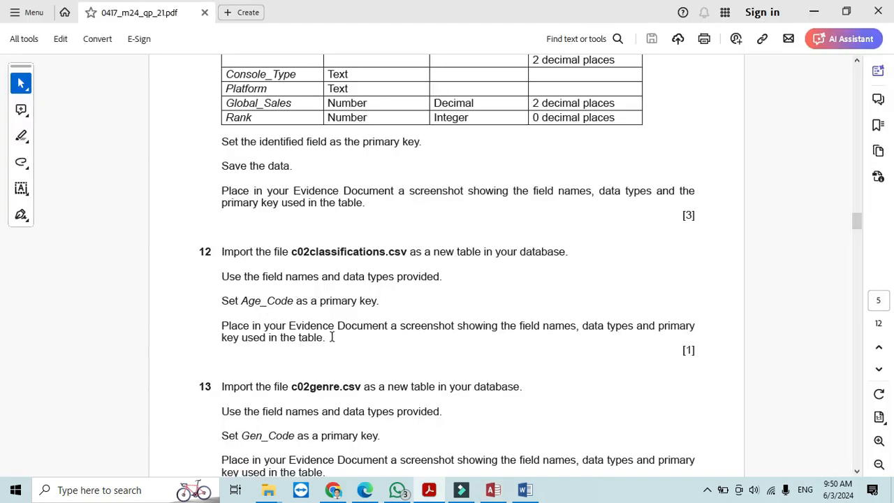
left_click_drag(216, 302, 368, 326)
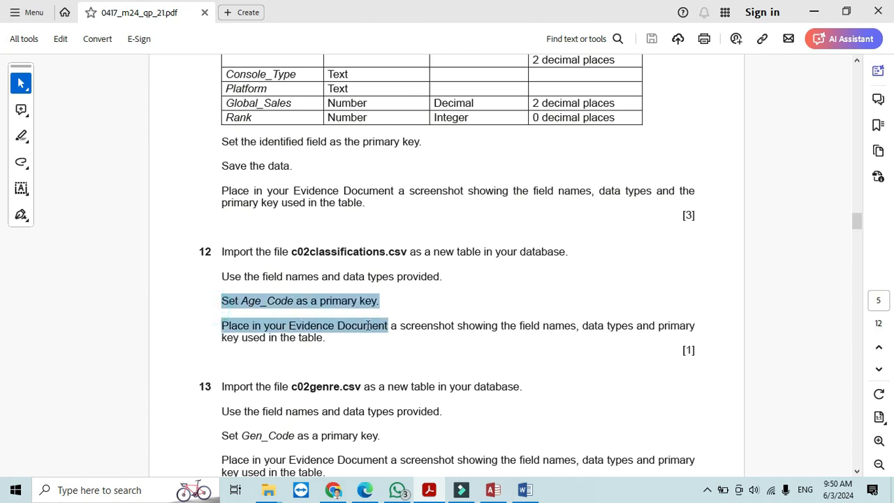
key("alt+Tab")
right_click(81, 174)
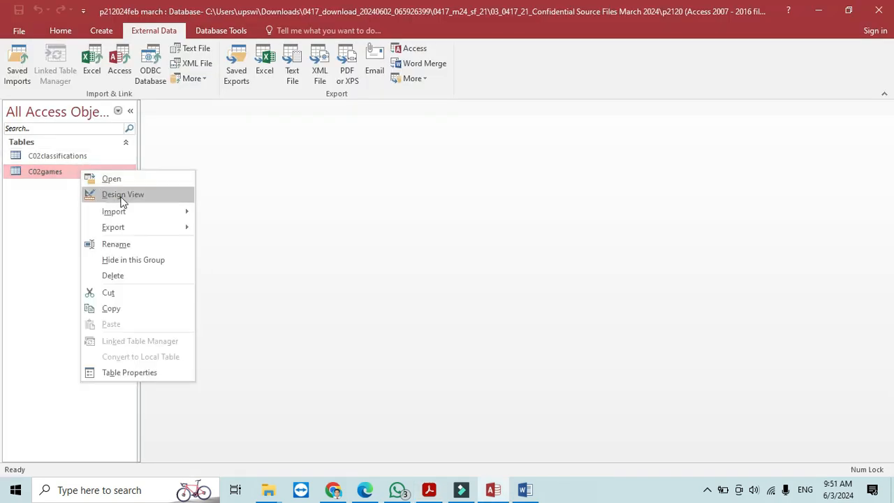
left_click(123, 196)
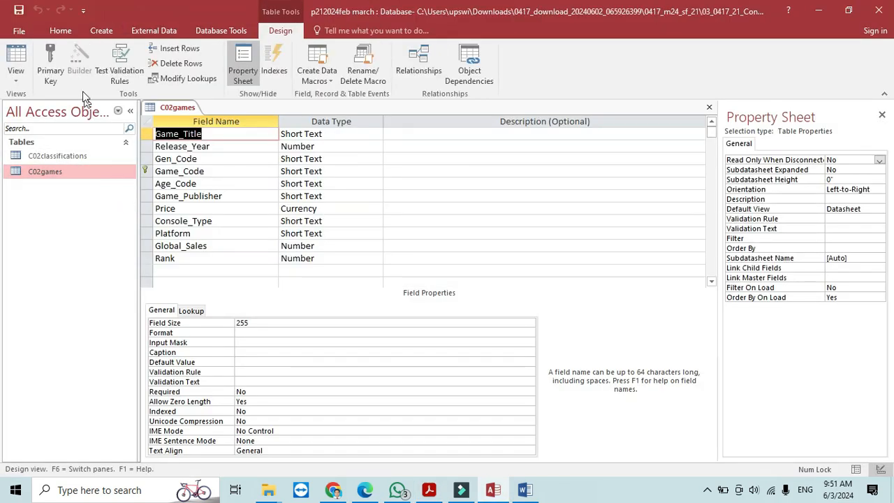
key("super+shift+s")
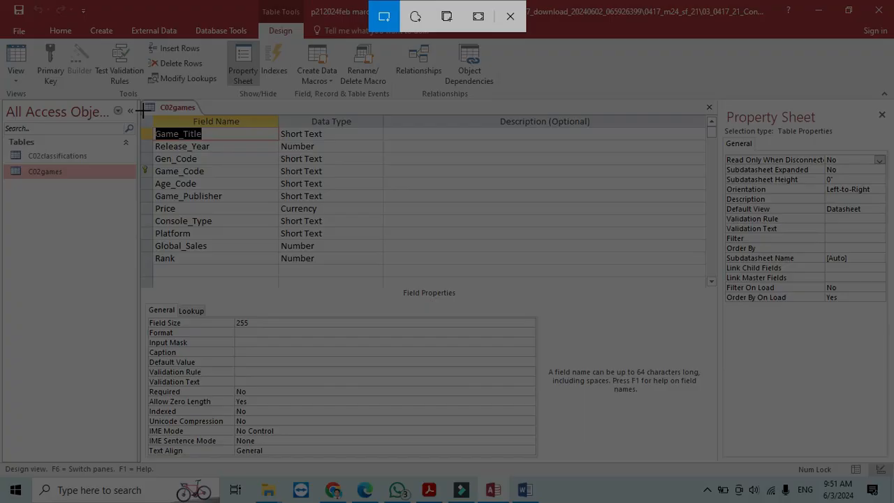
key("Escape")
left_click(710, 106)
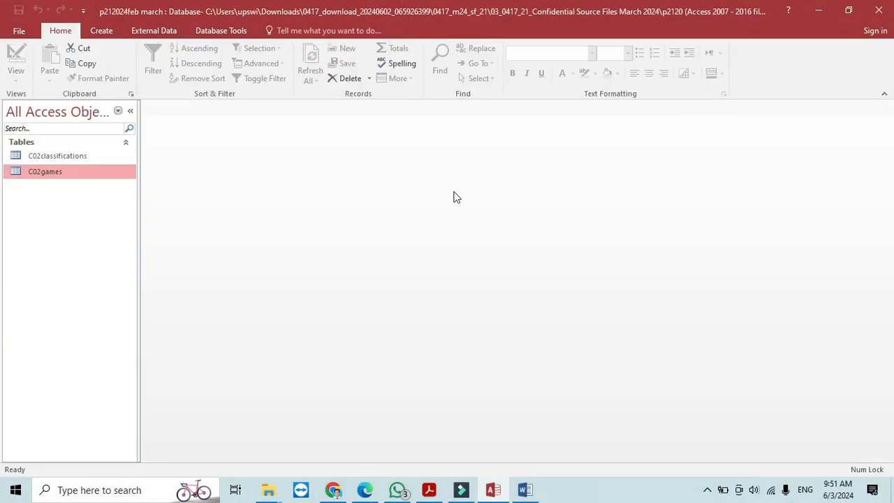
- Open C02classifications in Design view and snip its field names and data types
right_click(85, 159)
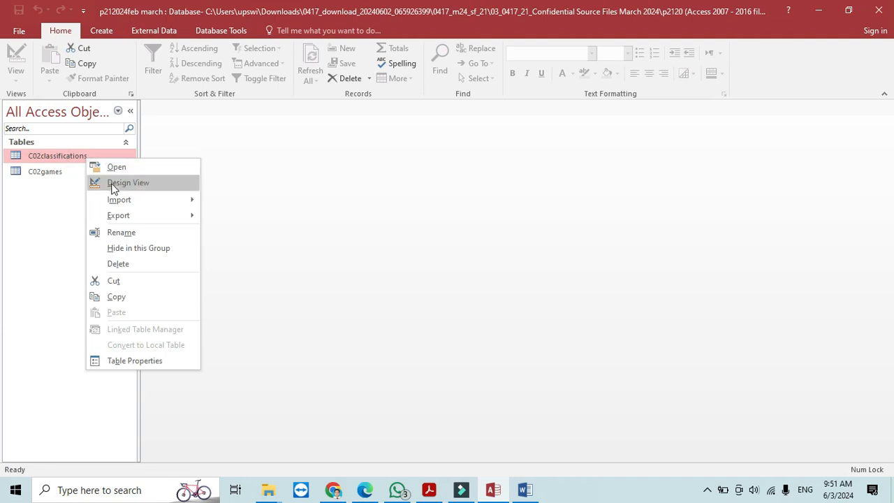
left_click(112, 183)
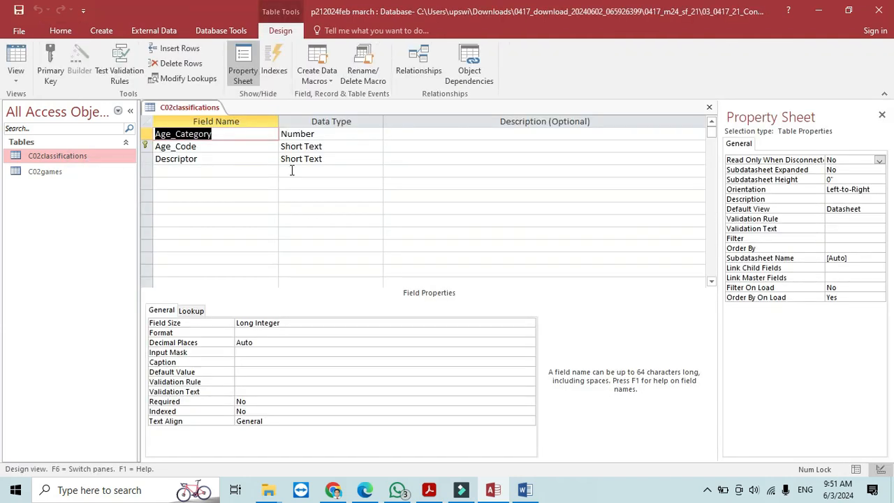
key("super+shift+s")
left_click_drag(142, 100, 375, 175)
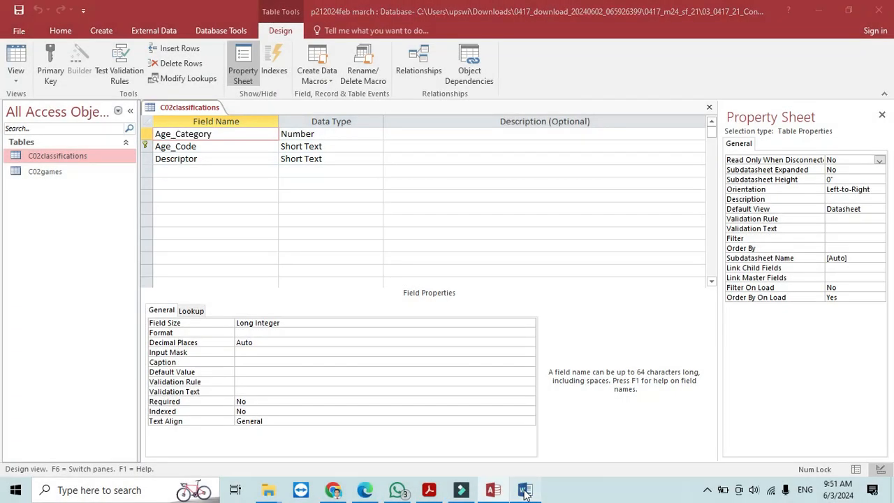
- Paste the C02classifications design screenshot under Step 12 evidence in Word
left_click(525, 490)
left_click(282, 411)
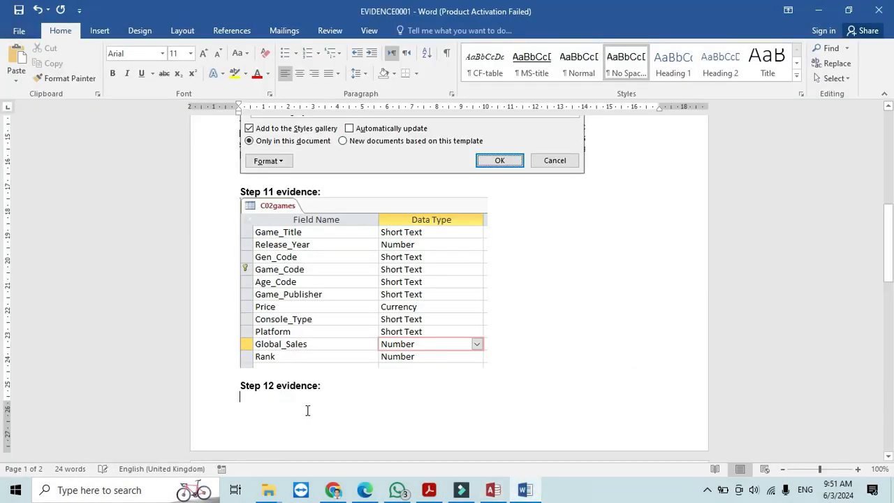
left_click(16, 60)
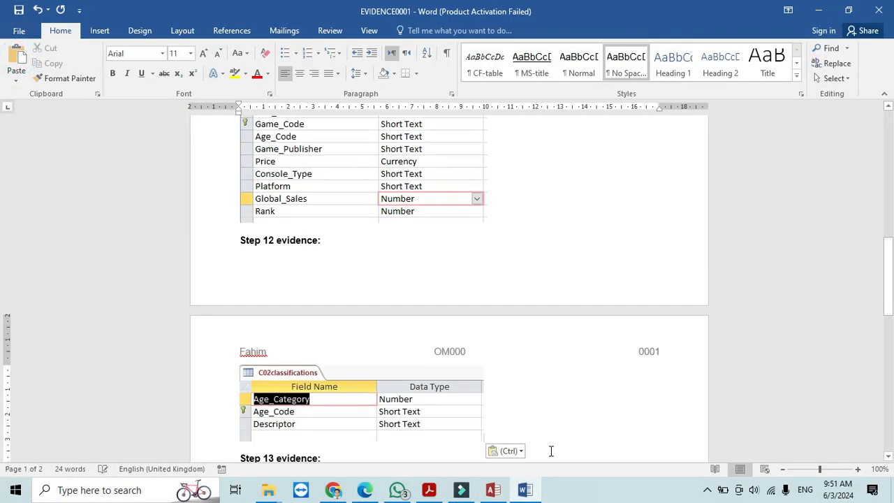
- Bring the exam paper forward, dismiss the annotation popup and scroll to question 13
key("alt+Tab")
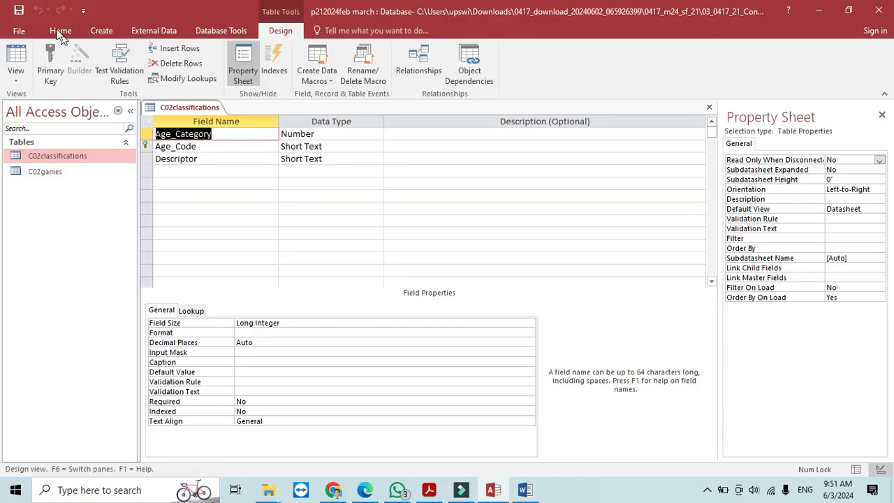
left_click(430, 490)
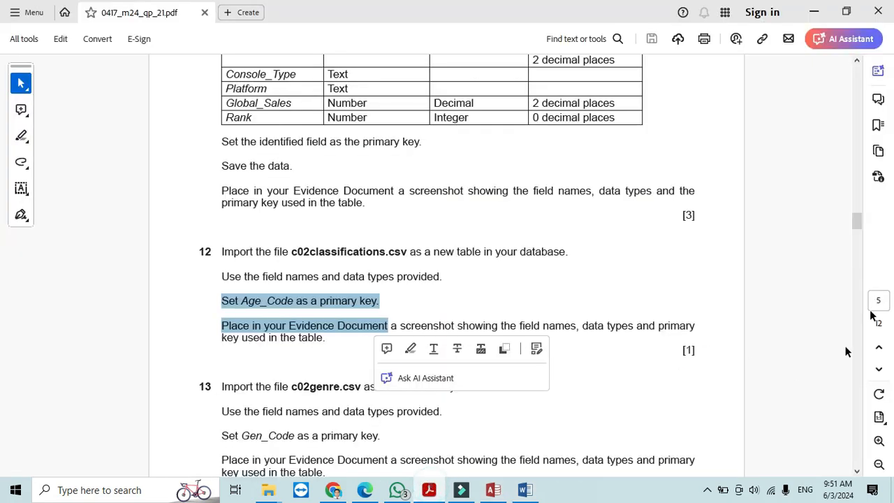
left_click(858, 222)
left_click_drag(858, 224, 858, 228)
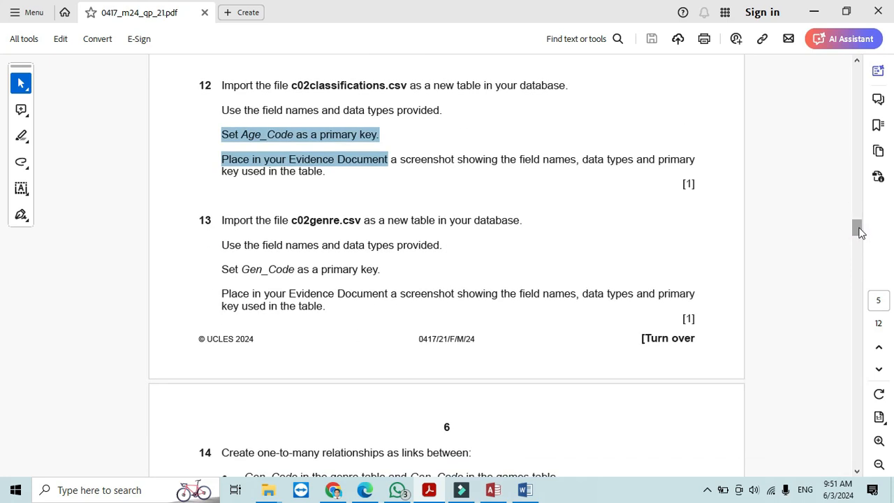
- Close C02classifications and start a text file import of c02genre into a new table
left_click(493, 490)
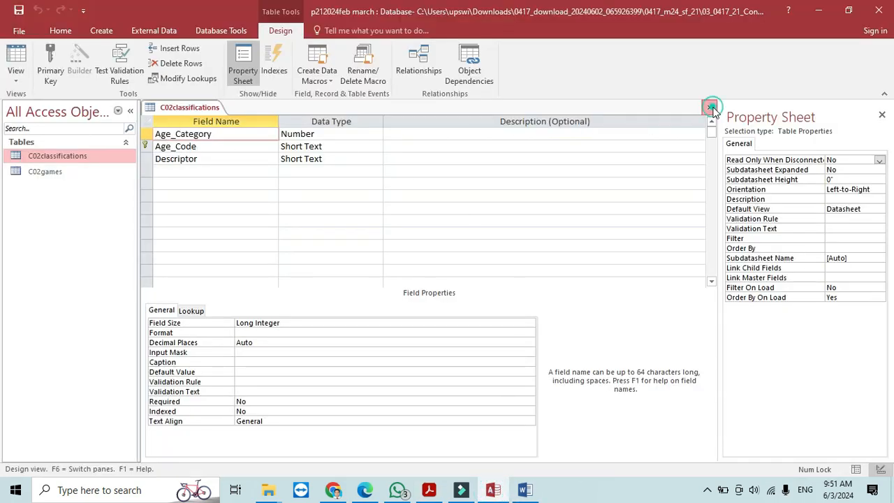
left_click(709, 107)
left_click(171, 31)
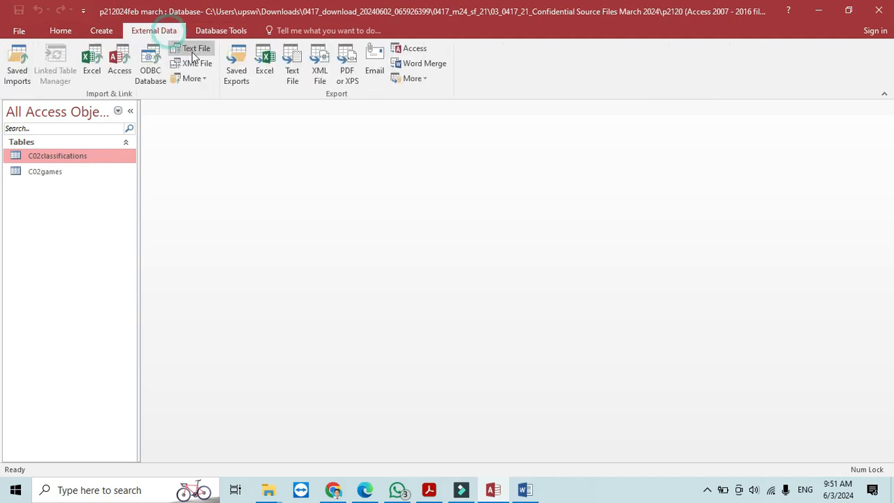
left_click(194, 47)
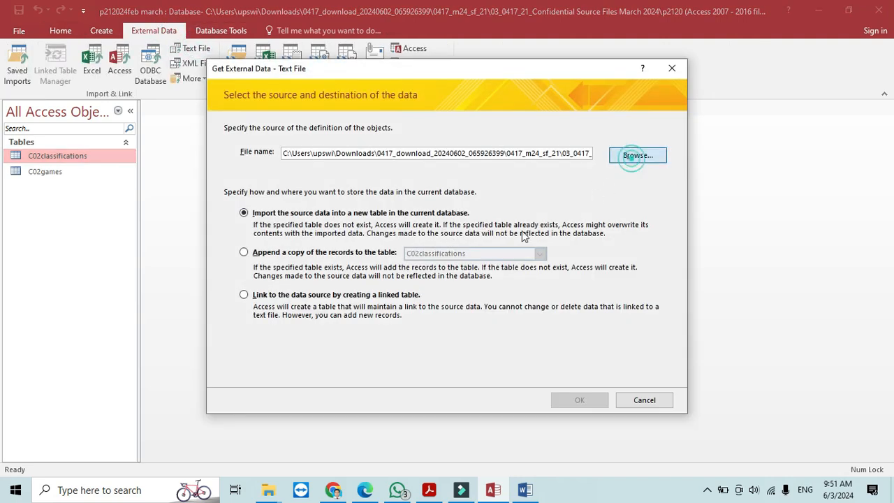
left_click(632, 156)
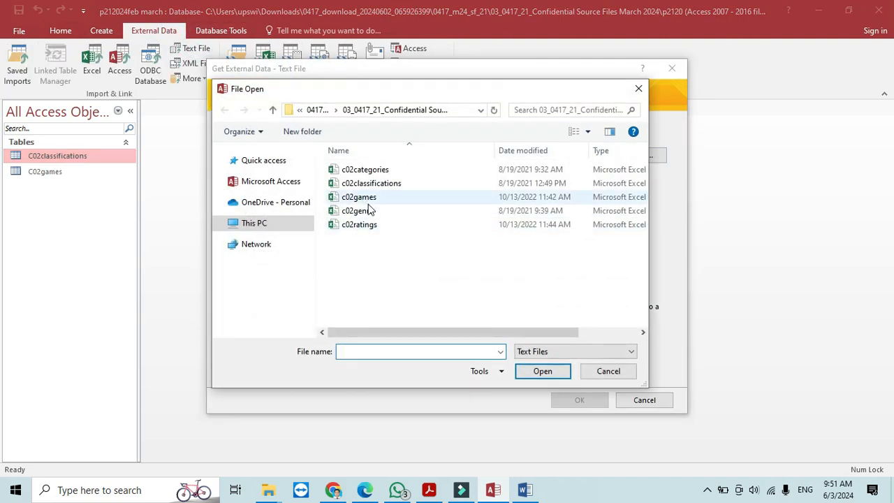
left_click(357, 210)
left_click(542, 371)
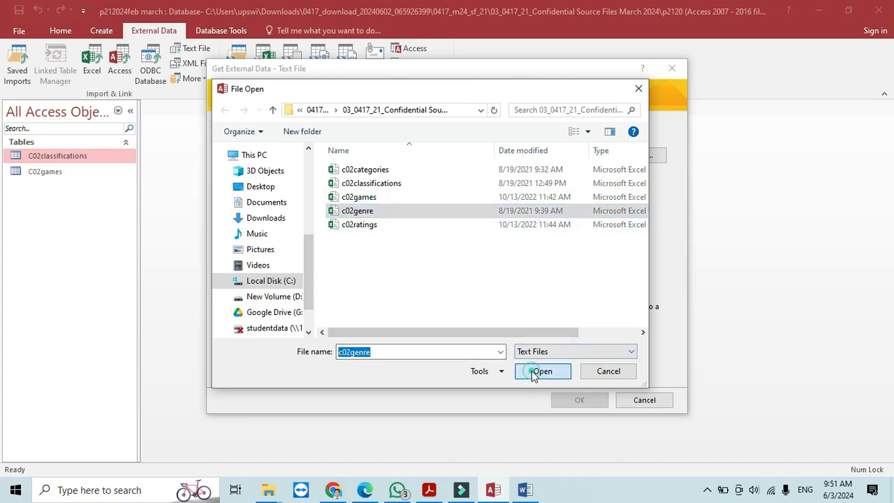
left_click(584, 400)
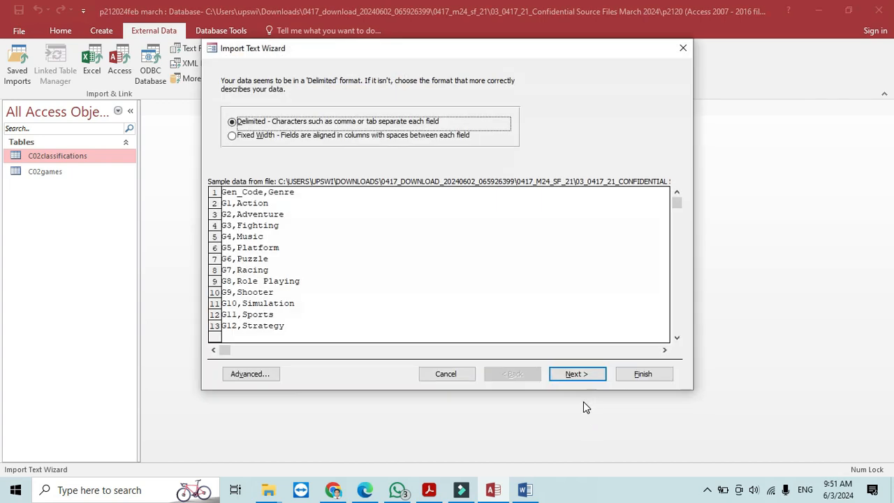
- Import it as comma-delimited with first-row field names and Gen_Code as primary key
left_click(573, 375)
left_click(279, 145)
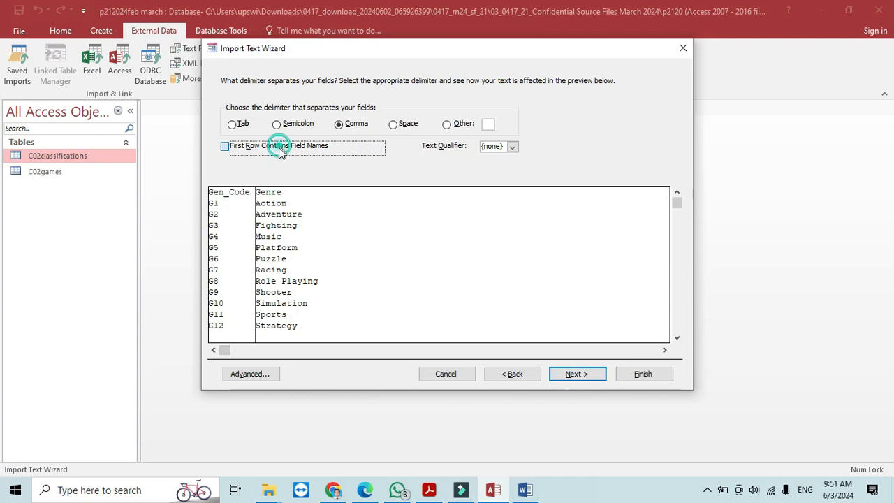
left_click(576, 374)
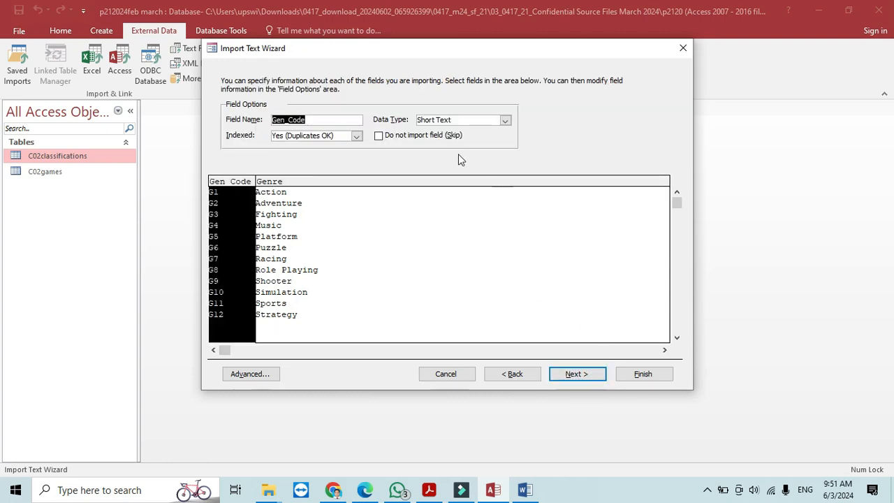
left_click(575, 375)
left_click(345, 129)
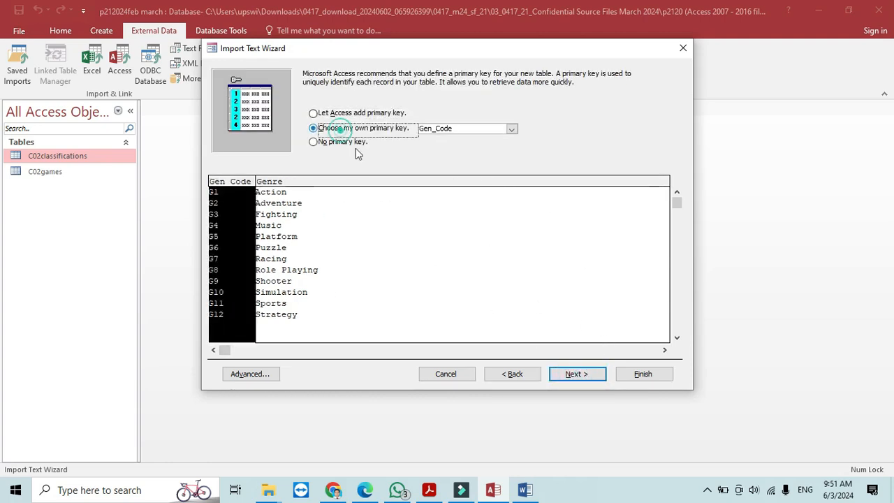
left_click(577, 374)
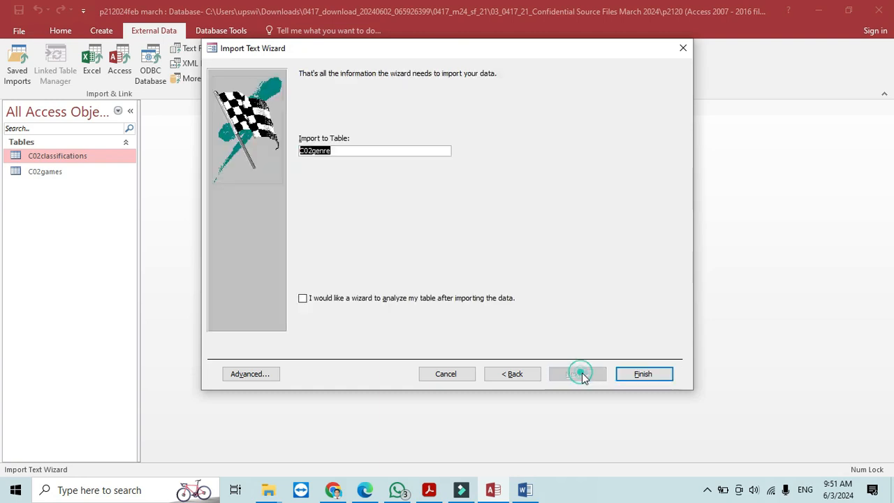
left_click(643, 375)
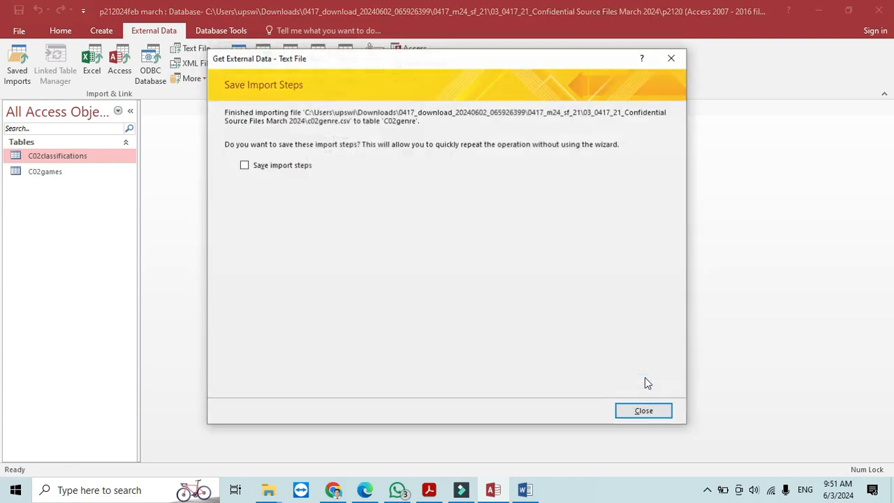
left_click(643, 410)
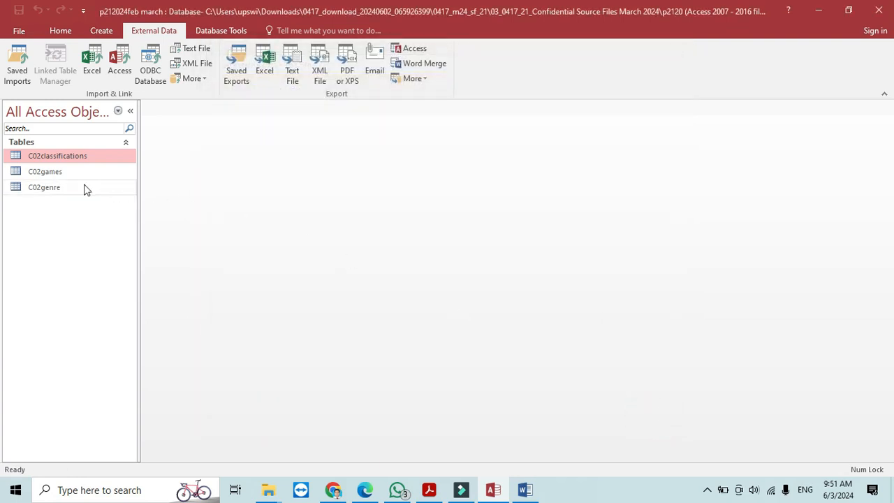
- Open C02genre in Design view and snip its field names and data types
double_click(64, 190)
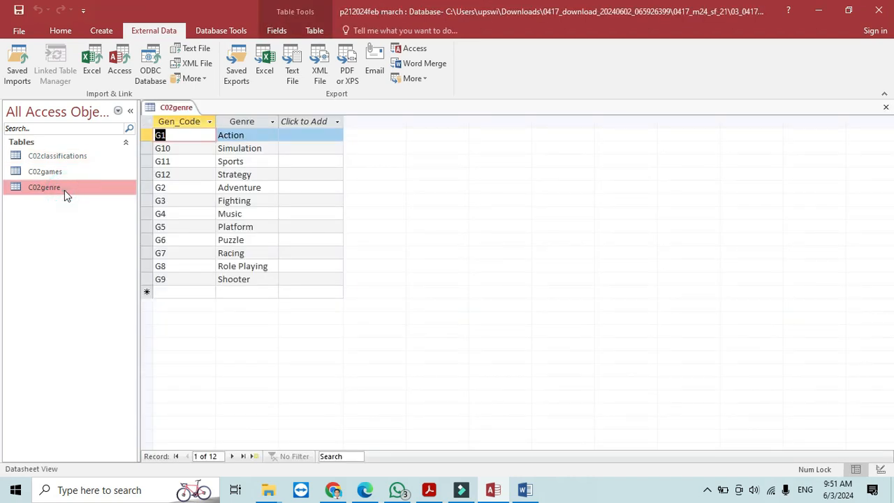
right_click(64, 190)
left_click(89, 215)
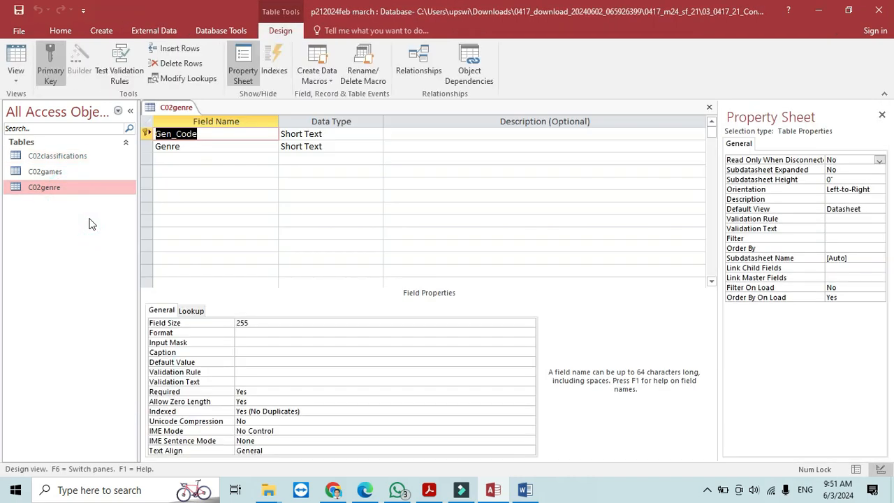
key("super+shift+s")
left_click_drag(142, 100, 388, 161)
- Paste the C02genre design screenshot under Step 13 evidence, then bring up the exam paper
left_click(520, 493)
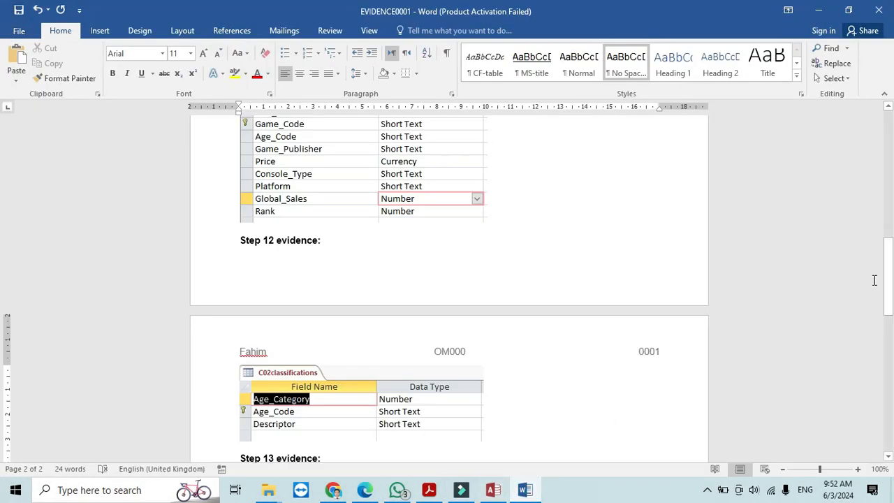
left_click_drag(889, 278, 889, 311)
left_click(276, 325)
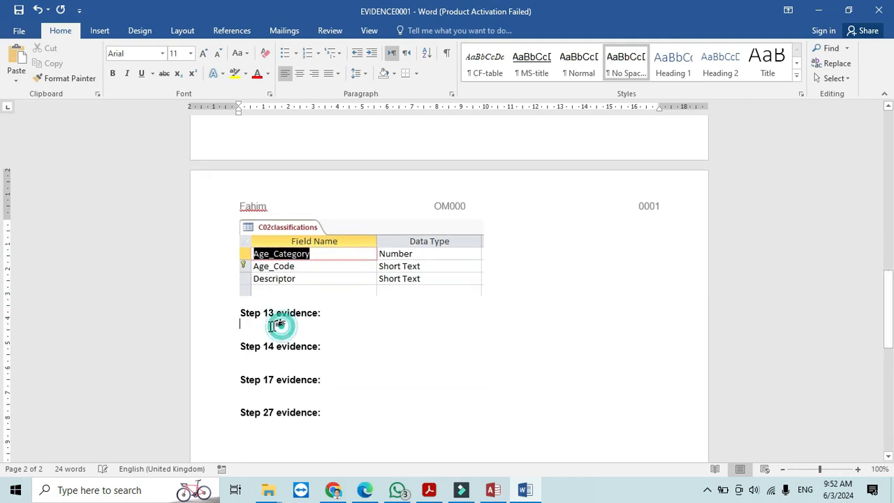
left_click(17, 59)
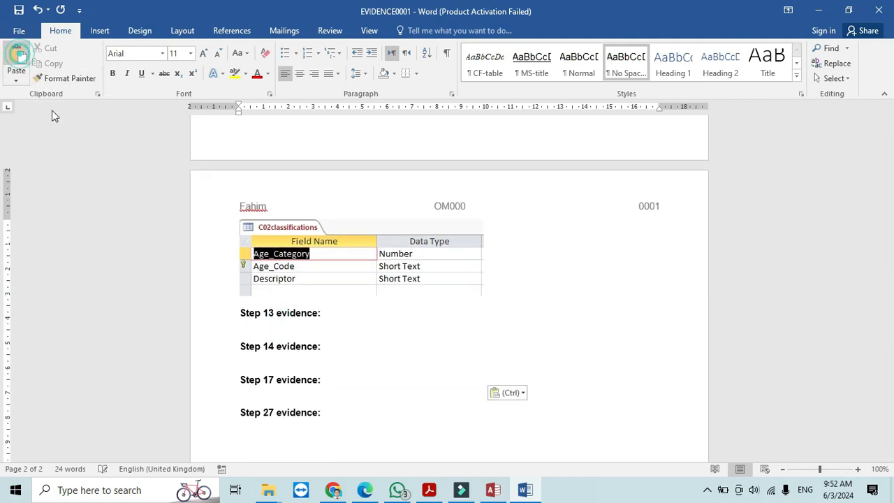
left_click(431, 492)
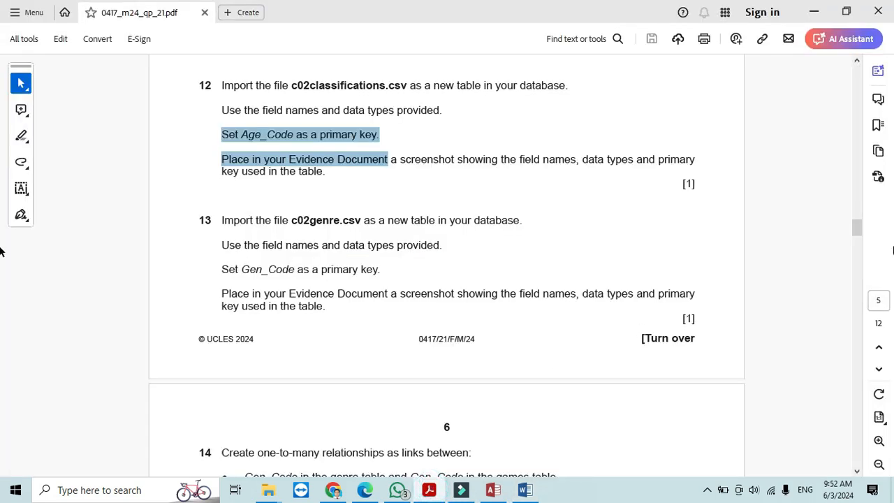
- Close C02genre and add all three tables to the Relationships layout
left_click_drag(858, 225, 864, 245)
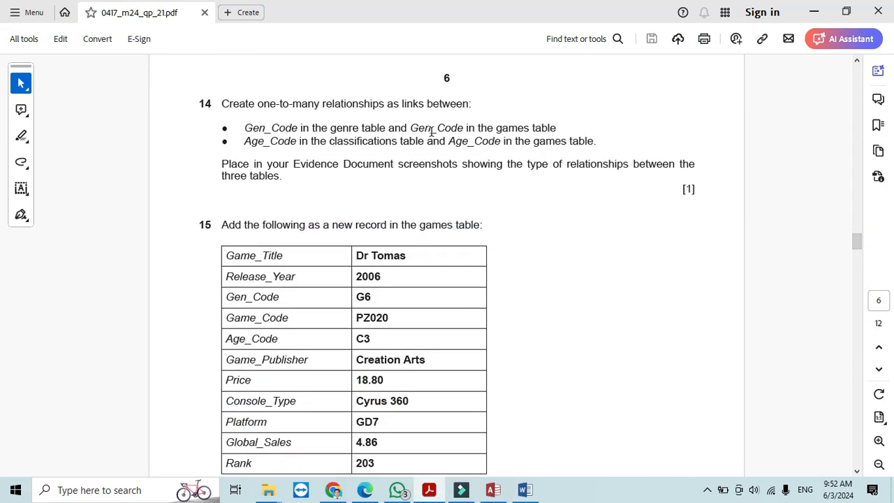
left_click(493, 490)
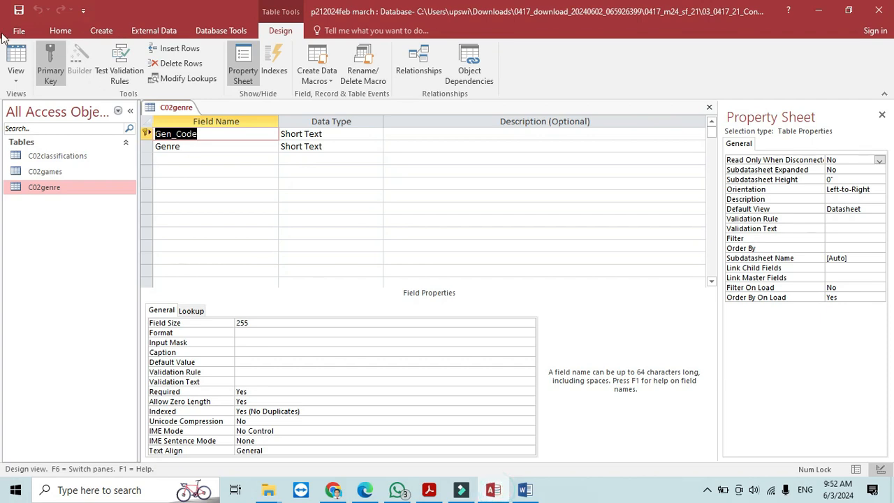
left_click(709, 107)
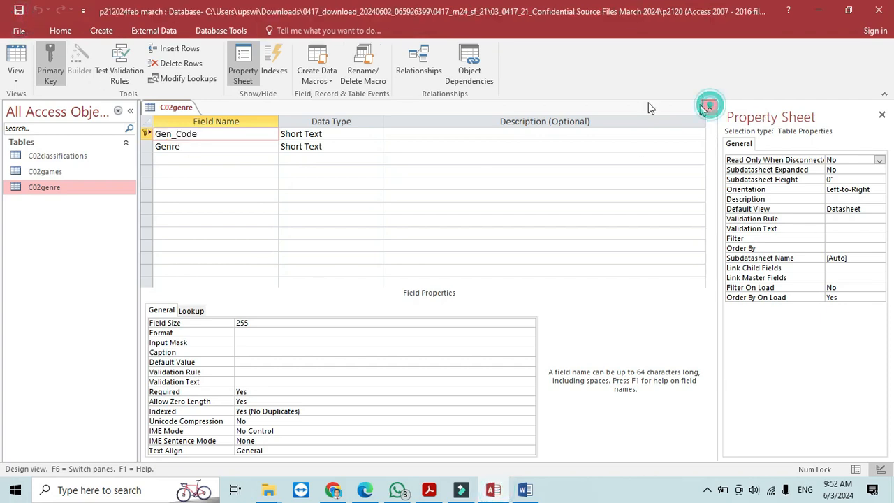
left_click(228, 30)
left_click(152, 61)
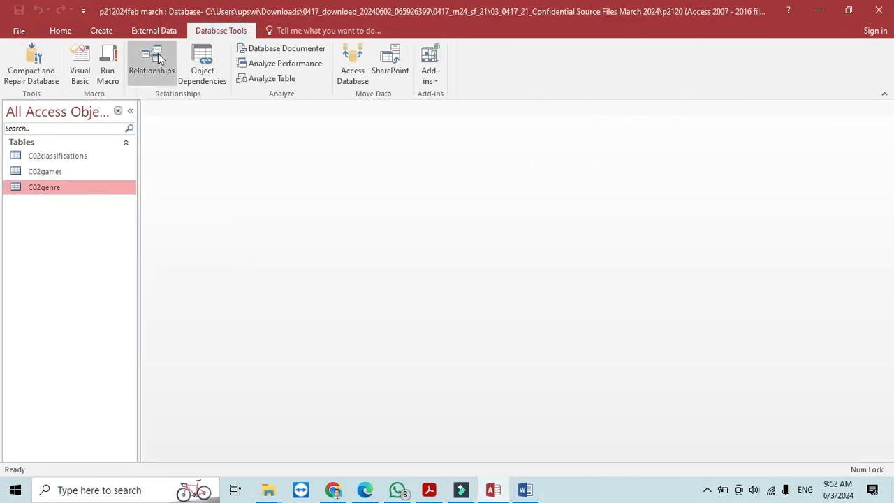
left_click_drag(370, 192, 357, 75)
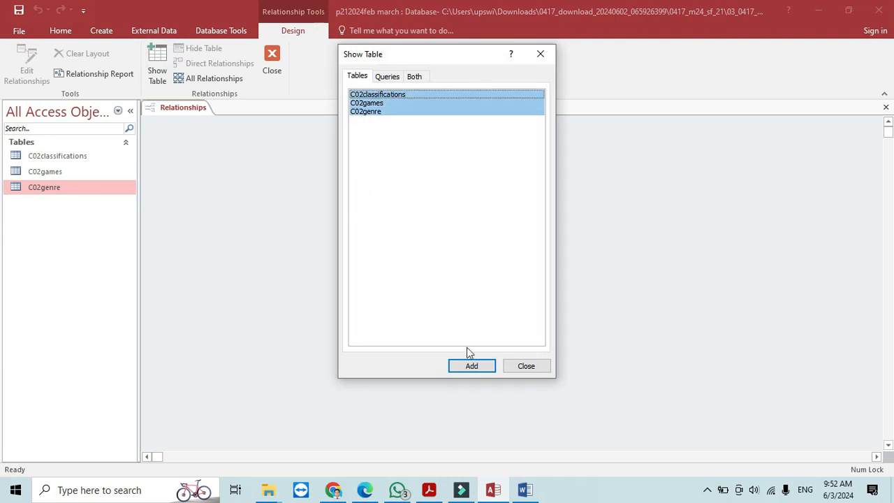
left_click(475, 366)
left_click(521, 368)
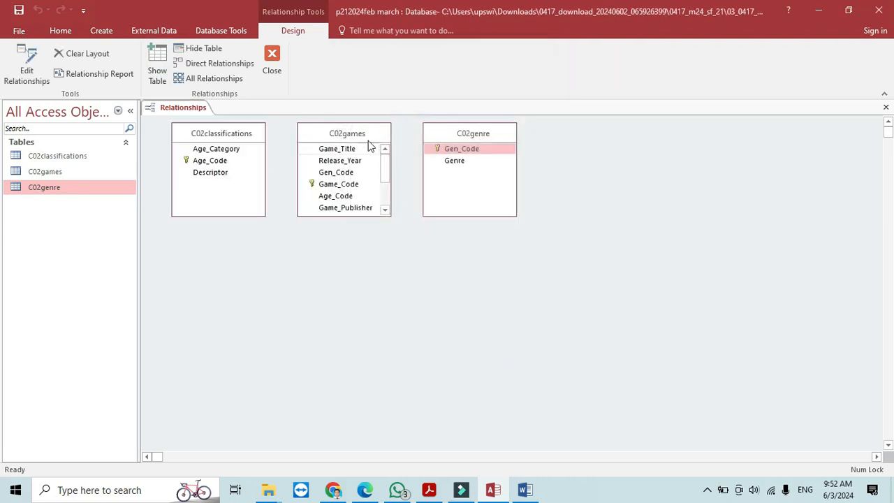
left_click_drag(365, 134, 373, 165)
- Link Gen_Code and Age_Code to C02games one-to-many, enforcing referential integrity
key("alt+Tab")
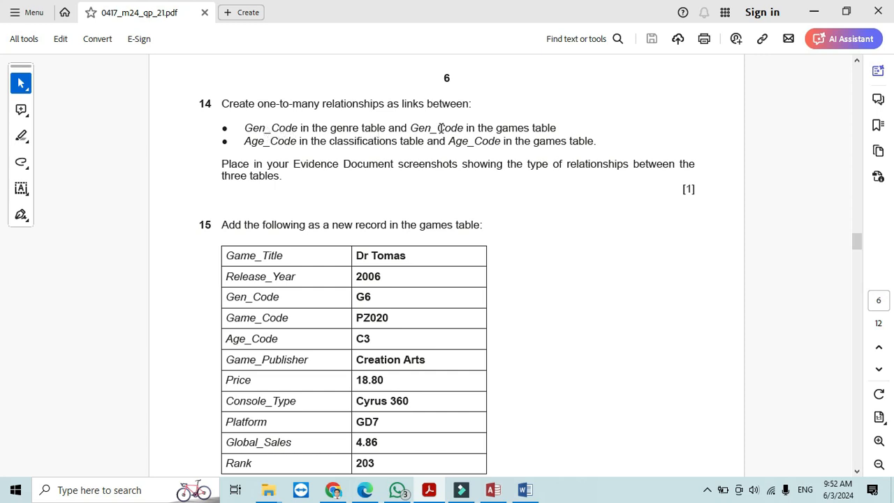
key("alt+Tab")
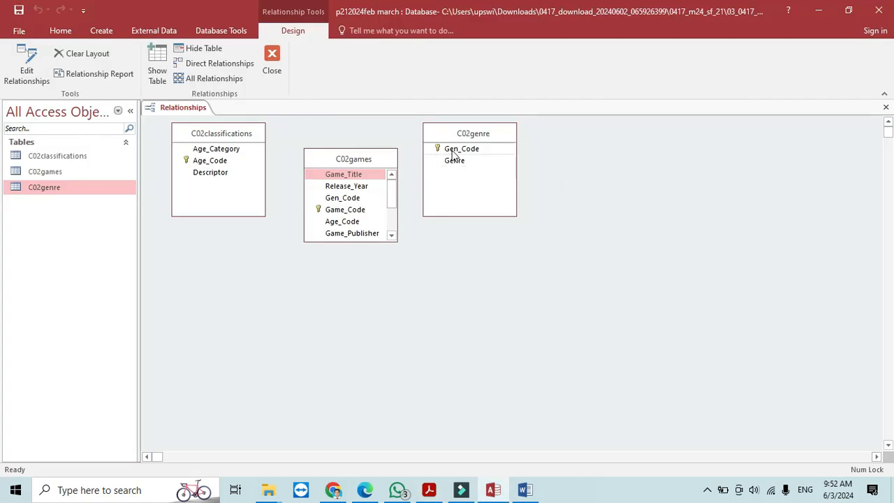
left_click_drag(448, 148, 355, 203)
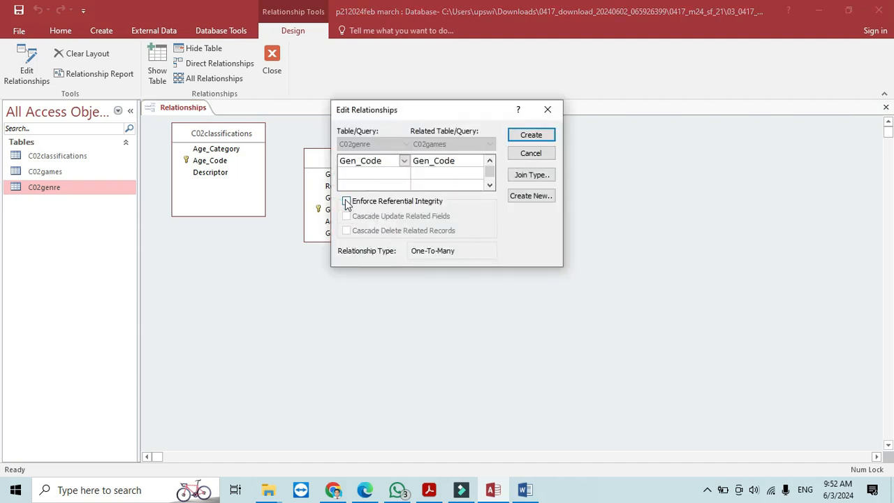
left_click(348, 202)
left_click(525, 136)
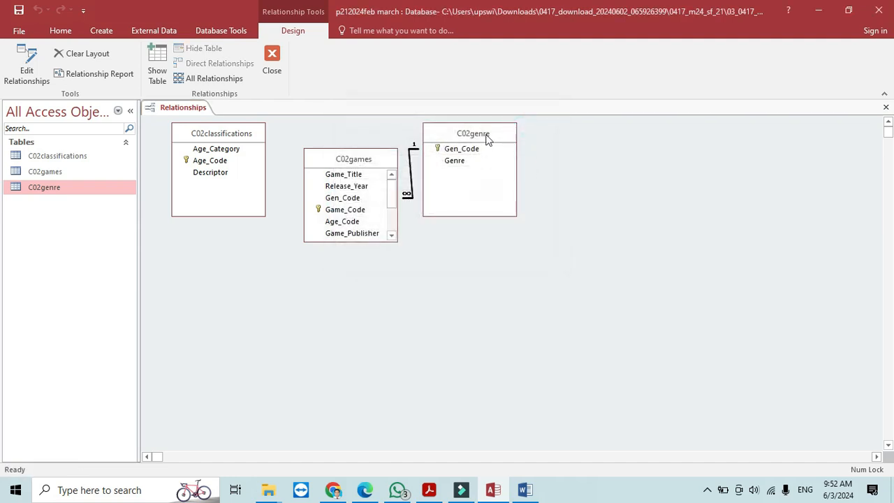
key("alt+Tab")
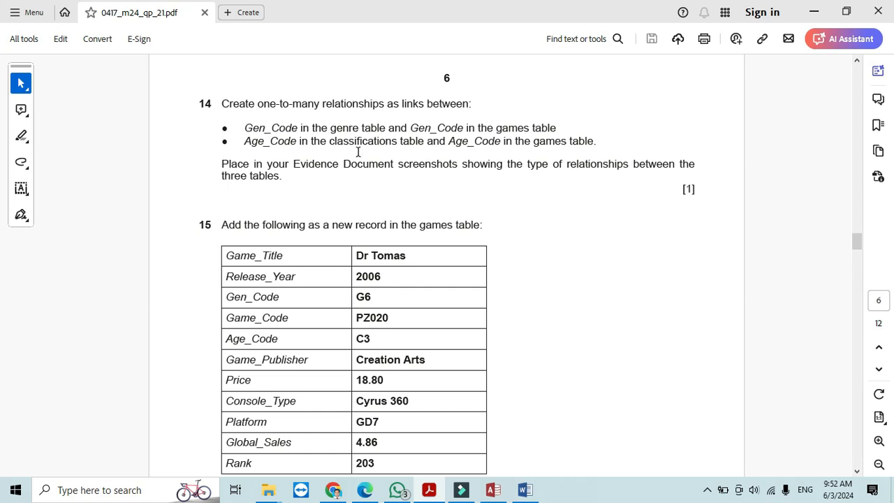
key("alt+Tab")
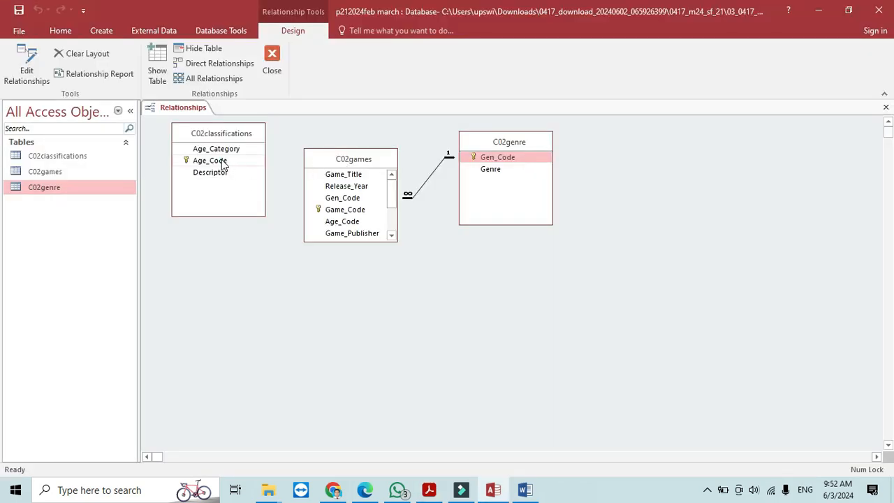
left_click_drag(223, 164, 339, 207)
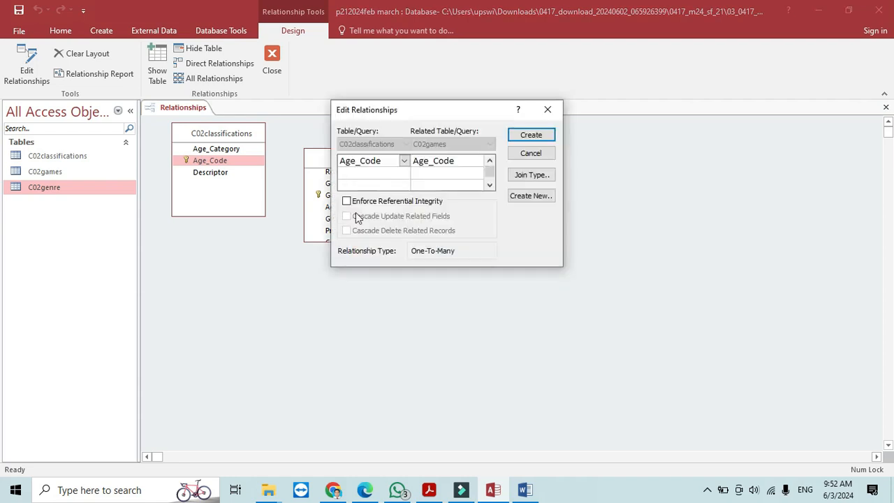
left_click(346, 201)
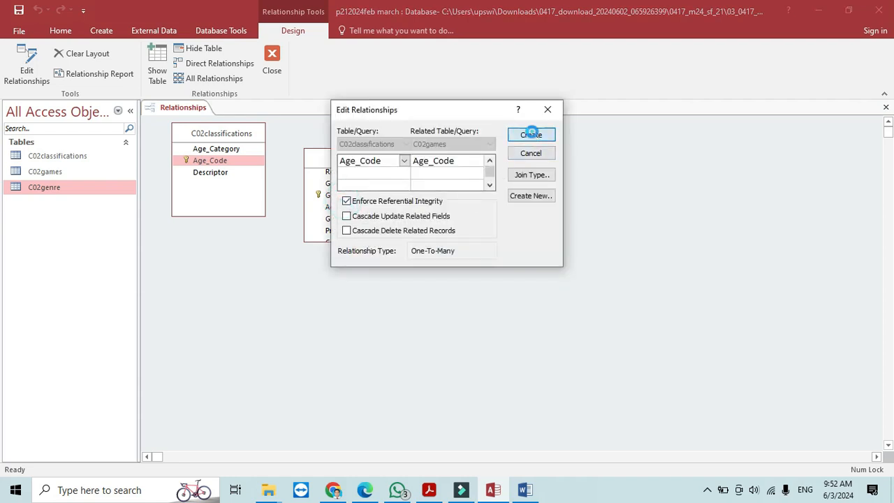
left_click(532, 133)
- Tidy the C02games table position and snip the relationships diagram
left_click_drag(382, 160, 388, 177)
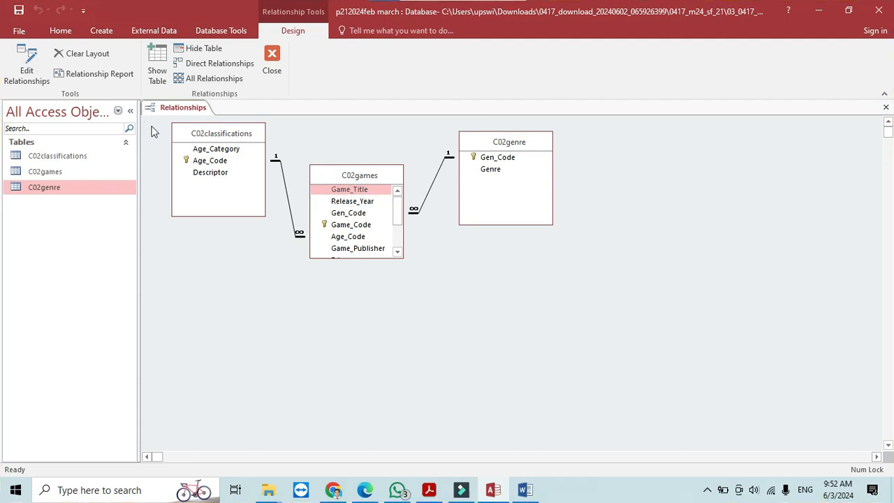
key("super+shift+s")
mouse_move(141, 100)
left_mouse_down()
mouse_move(605, 224)
mouse_move(560, 276)
left_mouse_up()
- Paste the relationships screenshot into the Word document under 'Step 14 evidence:'
left_click(525, 489)
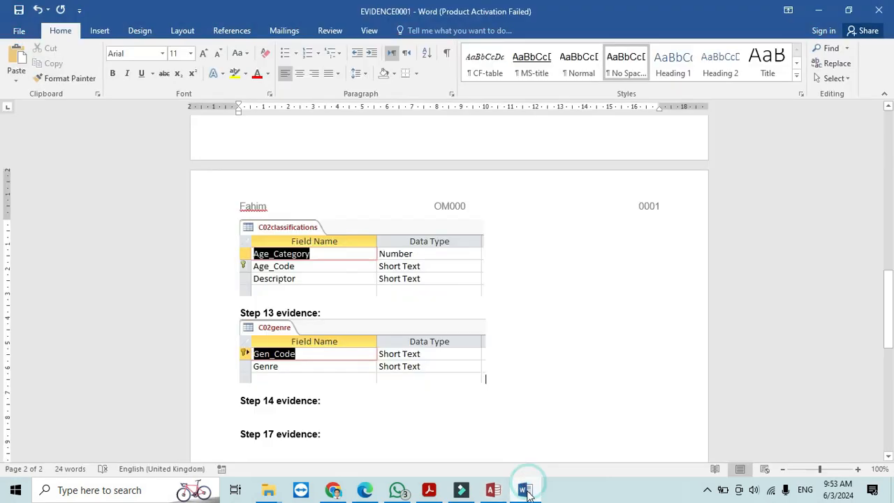
left_click(273, 410)
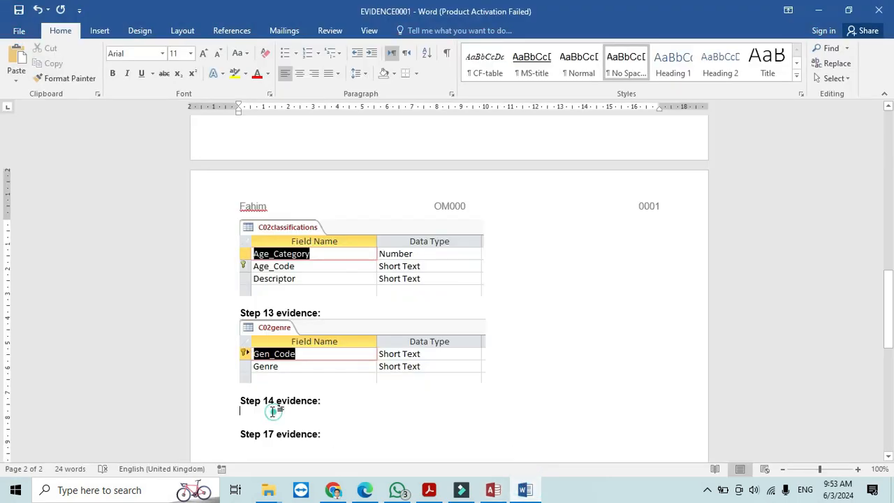
left_click(16, 59)
- Close the Access Relationships tab, saving the layout changes, and bring up the exam paper PDF
left_click(819, 10)
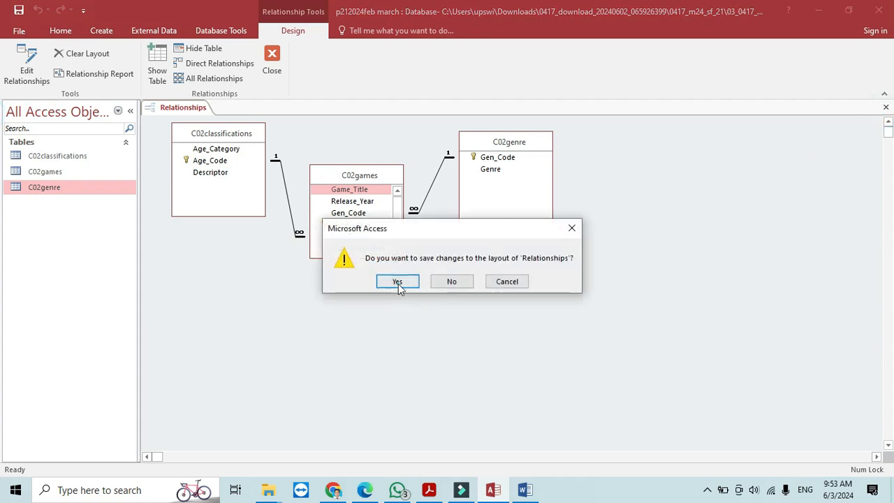
left_click(397, 282)
left_click(429, 489)
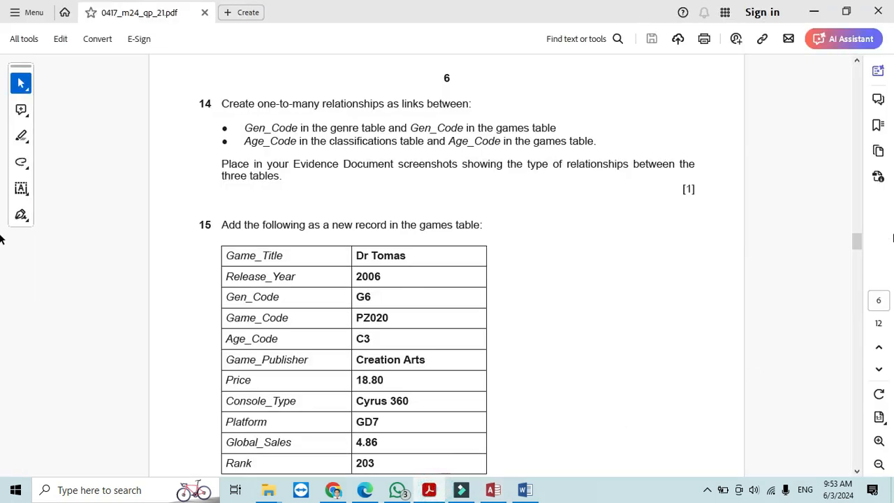
- Open the C02games table datasheet at a new blank record, checking question 15's values in the PDF
left_click(857, 473)
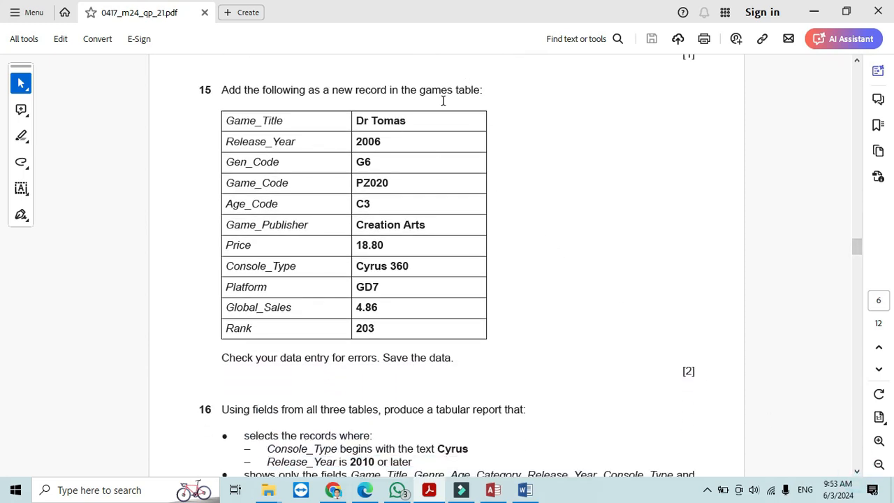
left_click(494, 490)
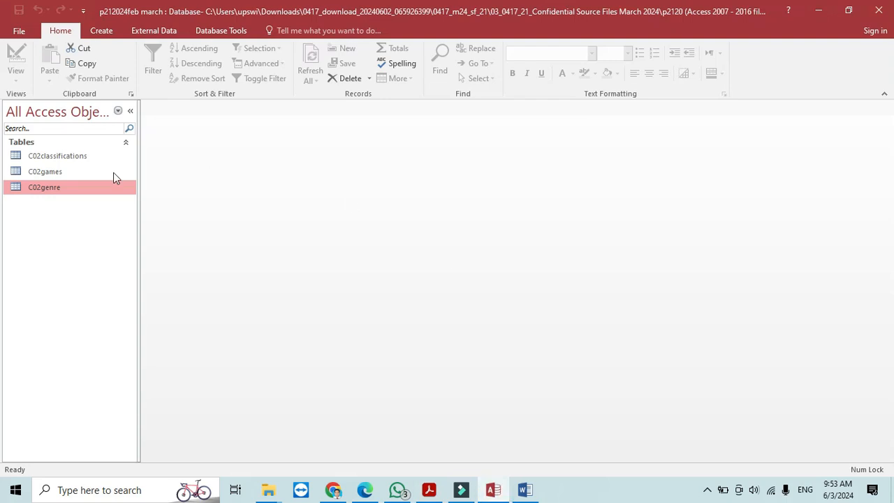
double_click(49, 174)
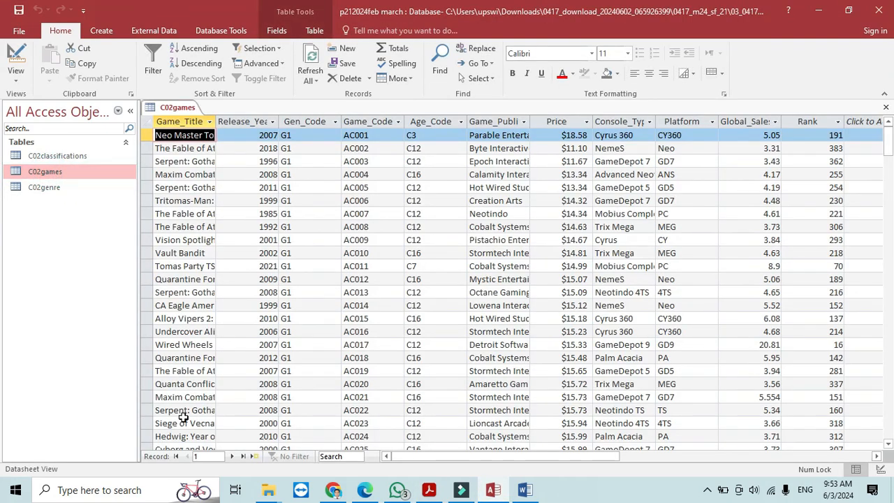
left_click(256, 456)
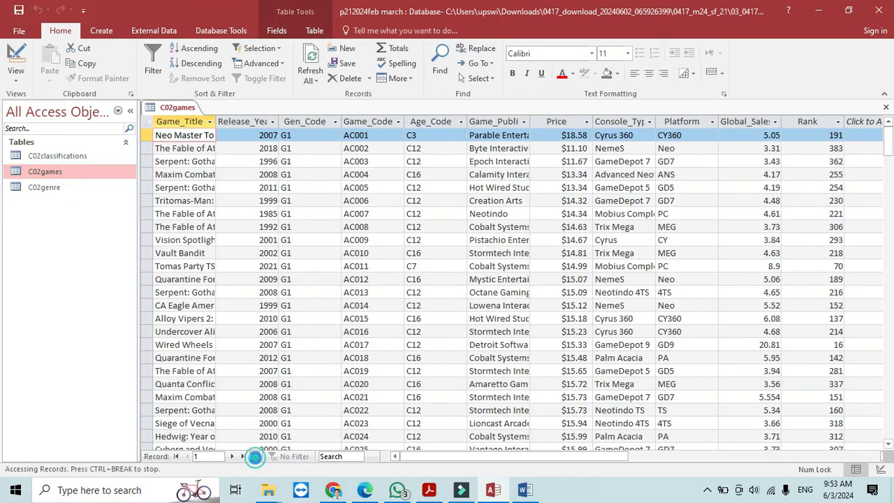
key("alt+Tab")
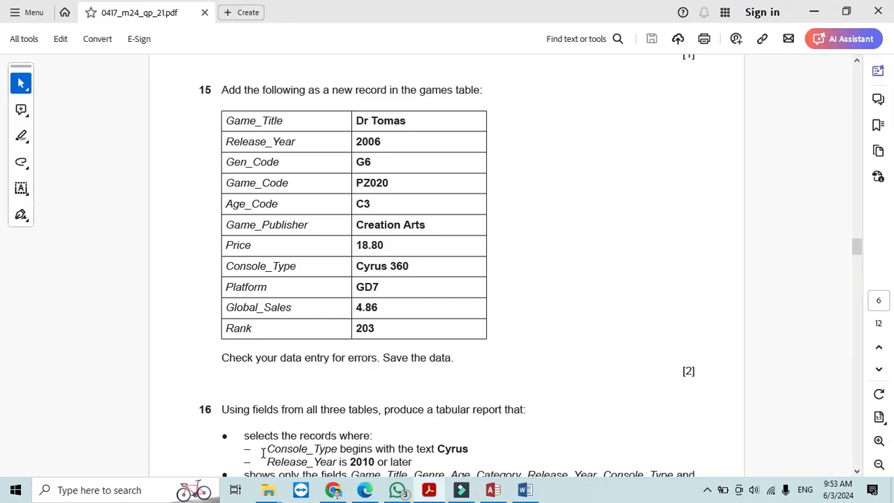
key("alt+Tab")
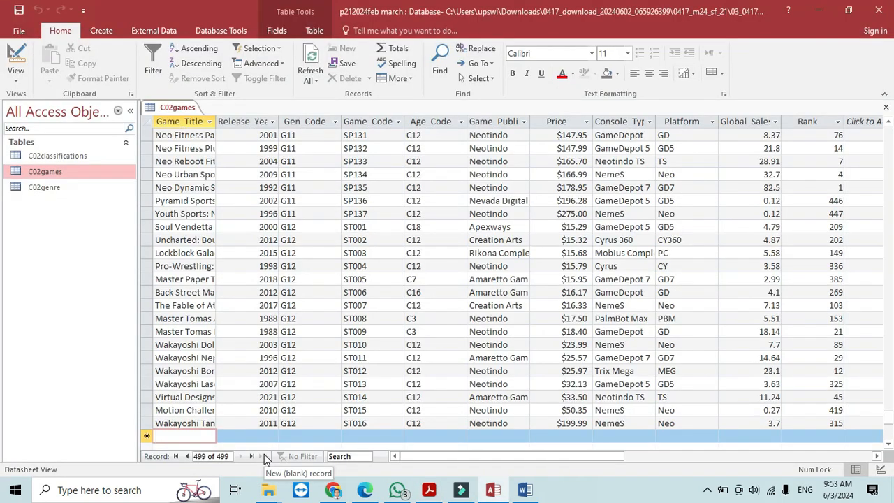
key("alt+Tab")
key("alt+Tab")
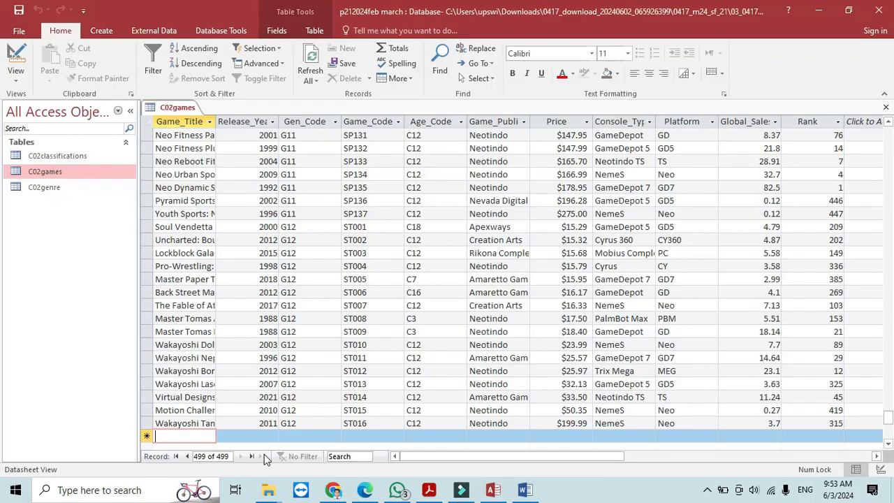
- Enter Game_Title 'Dr Tomas', Release_Year 2006 and Gen_Code G6 in the new record
type("Dr T")
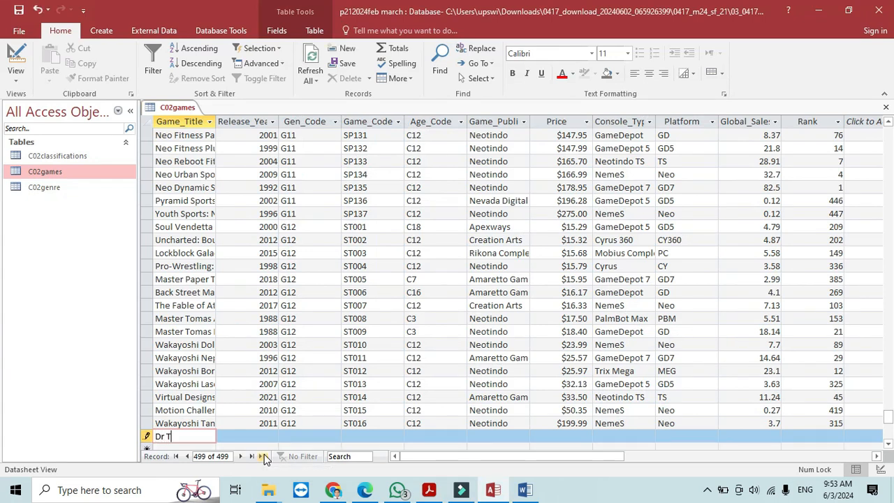
key("alt+Tab")
key("alt+Tab")
type("omas")
key("Tab")
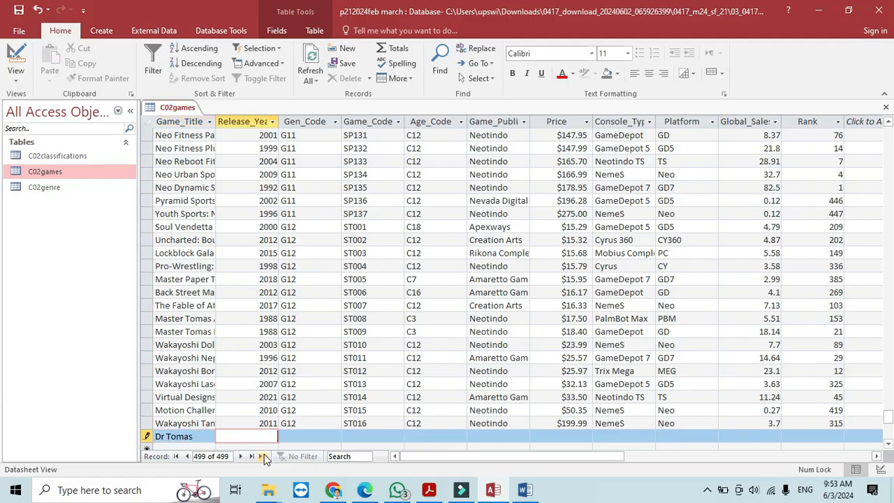
key("alt+Tab")
key("alt+Tab")
type("2006")
key("Tab")
key("alt+Tab")
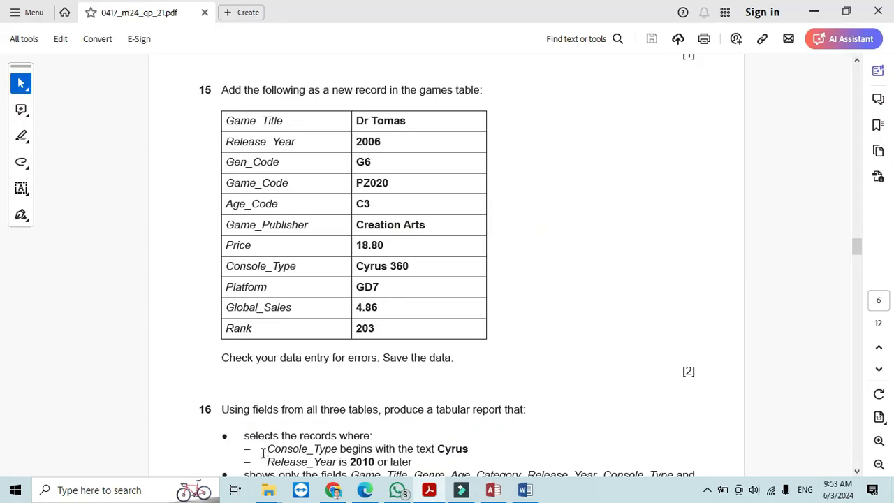
key("alt+Tab")
key("Caps_Lock")
type("G6")
key("Tab")
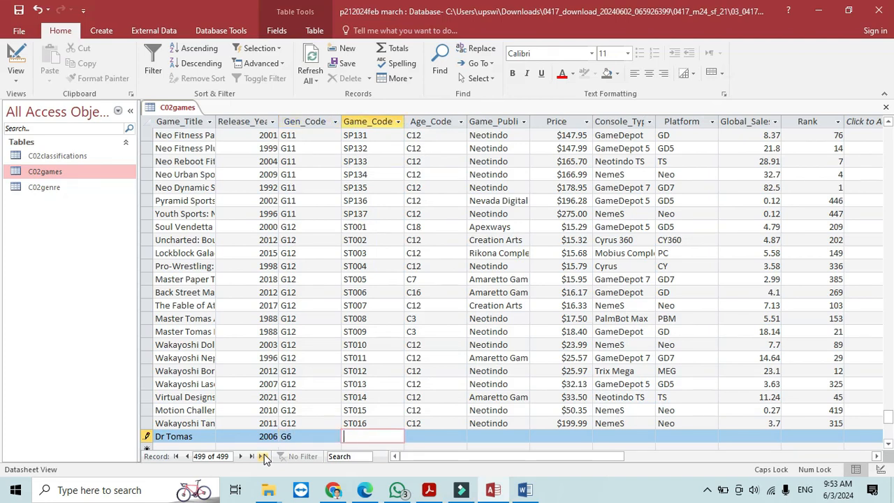
- Enter Game_Code PZ020 and Age_Code C3
key("alt+Tab")
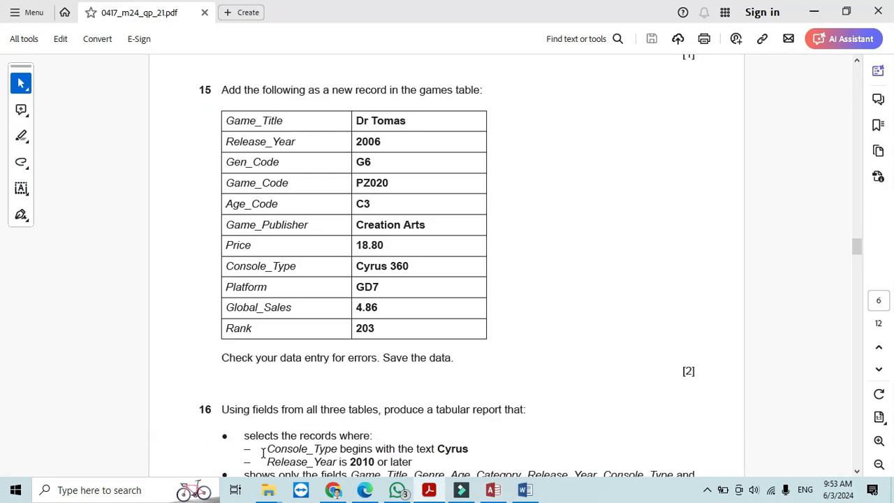
key("alt+Tab")
type("PZ")
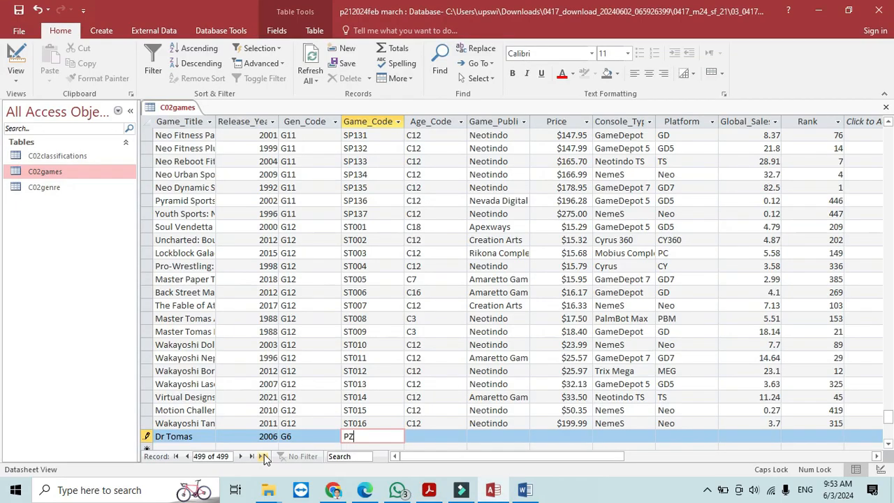
type("020")
key("alt+Tab")
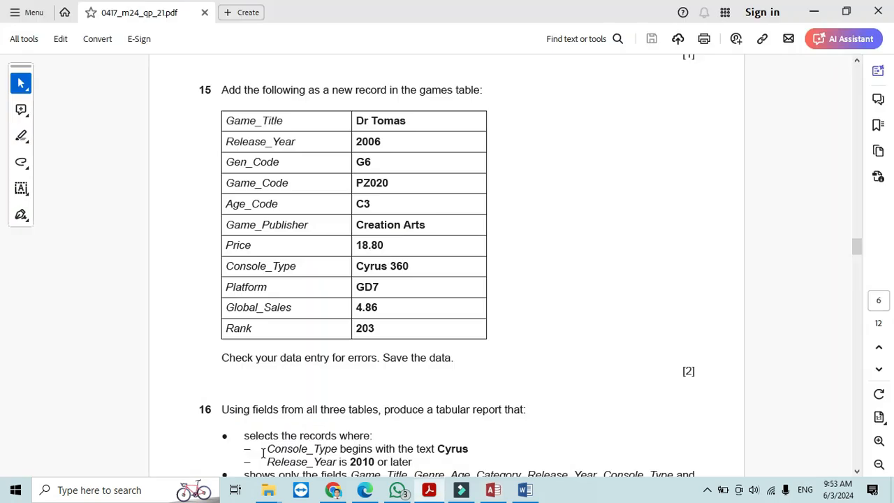
key("alt+Tab")
key("Tab")
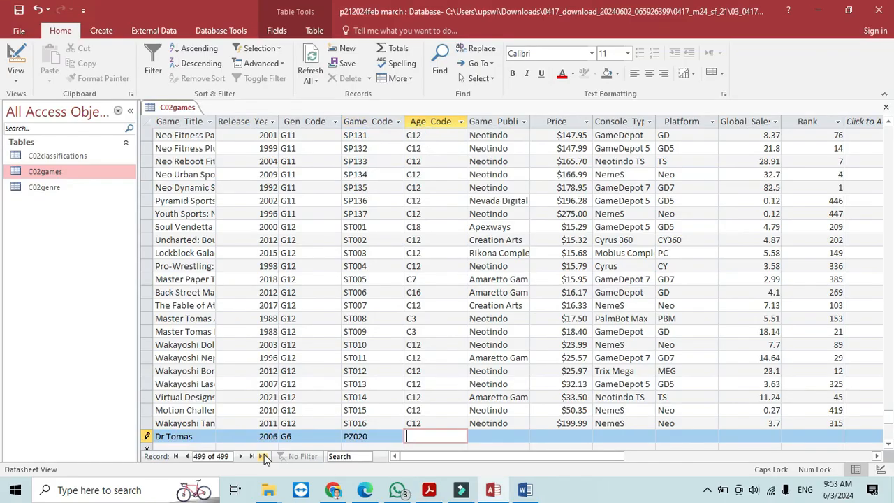
type("C3")
key("Tab")
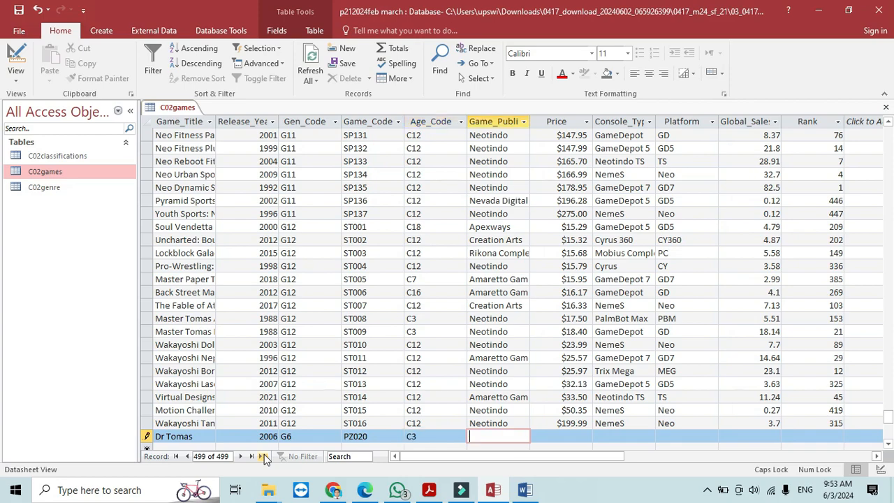
- Enter publisher 'Creation Arts' and price $18.80
key("alt+Tab")
key("alt+Tab")
type("Creation Arts")
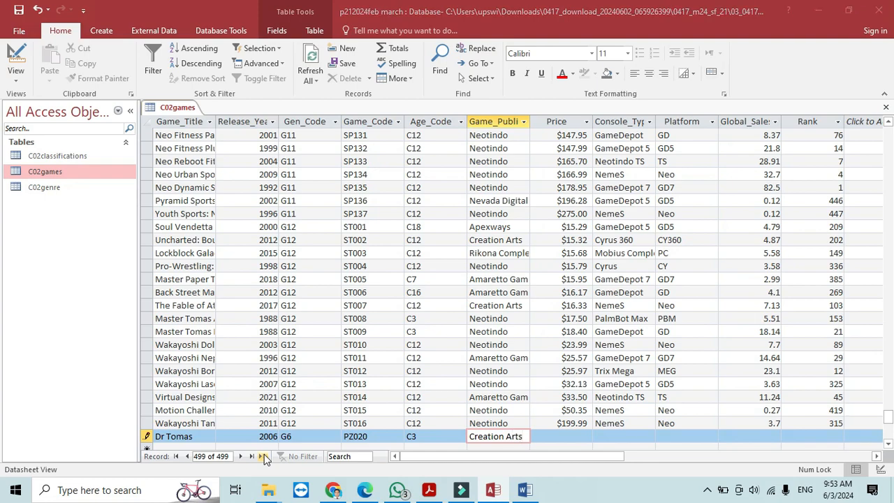
key("alt+Tab")
key("alt+Tab")
key("Tab")
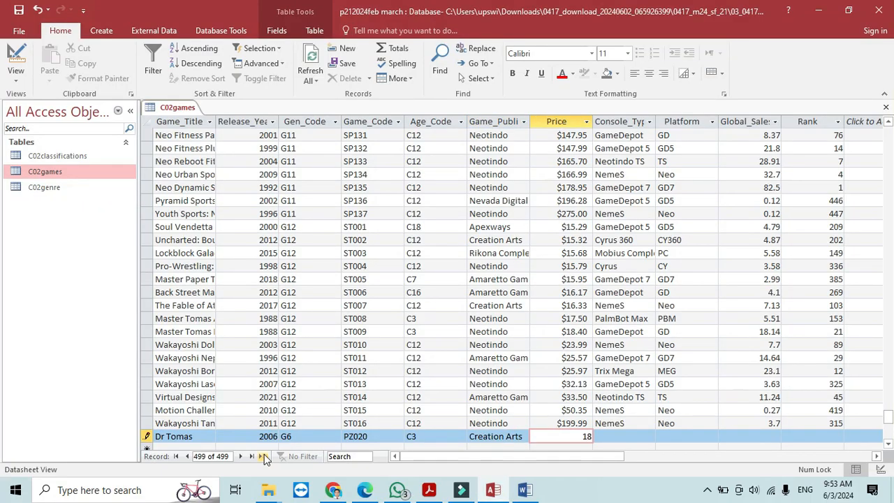
key("alt+Tab")
- Enter Console_Type 'Cyrus 360' and platform GD7
key("alt+Tab")
type(".80")
key("Tab")
key("alt+Tab")
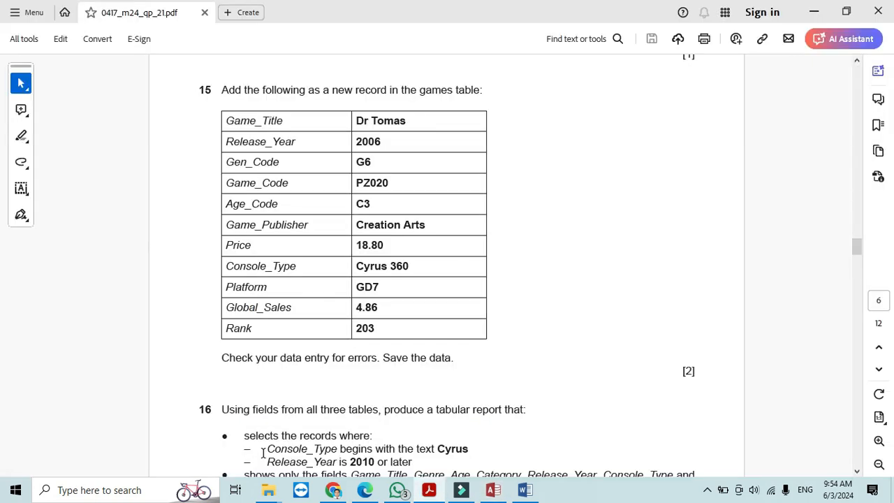
key("alt+Tab")
key("Caps_Lock")
type("Cy")
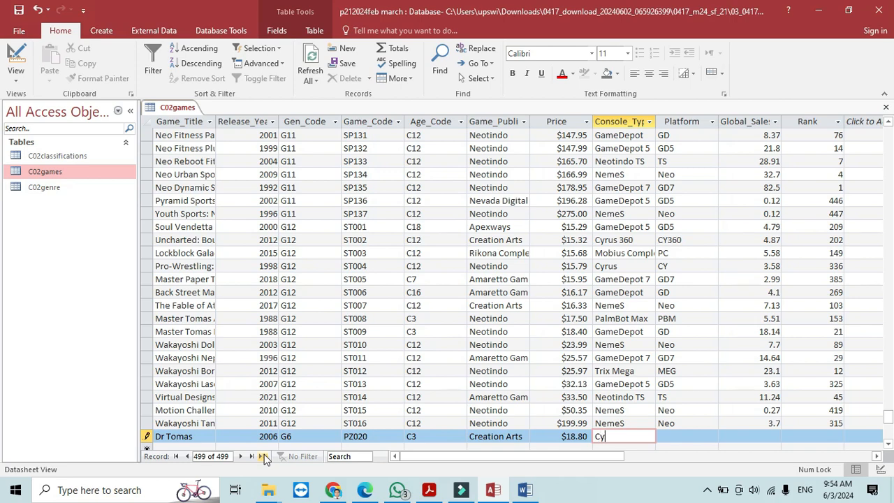
type("rus")
key("alt+Tab")
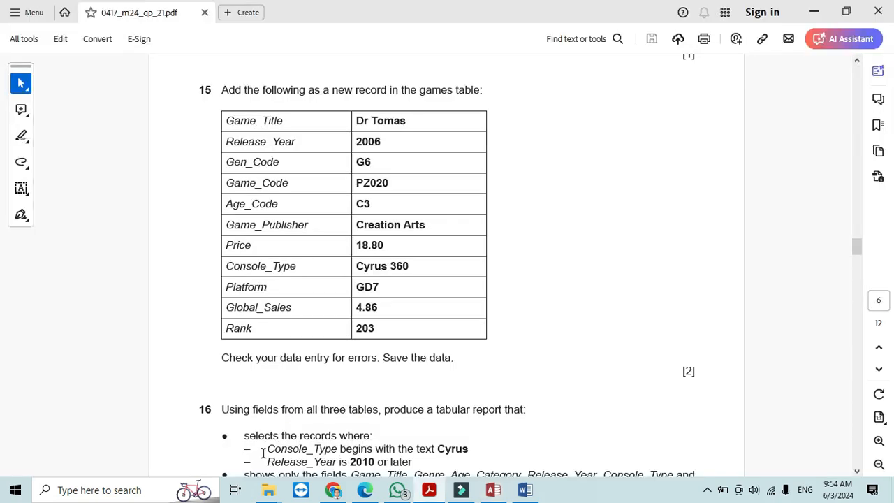
key("alt+Tab")
type("3")
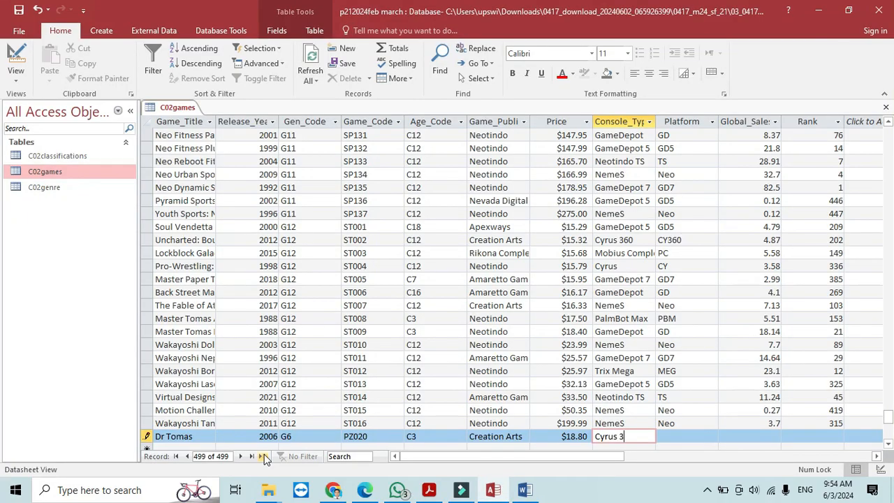
type("60")
key("Tab")
key("alt+Tab")
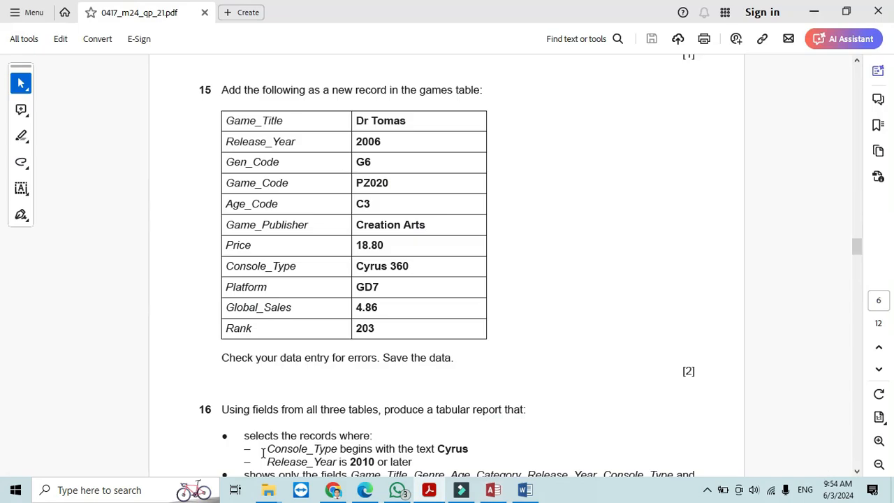
key("alt+Tab")
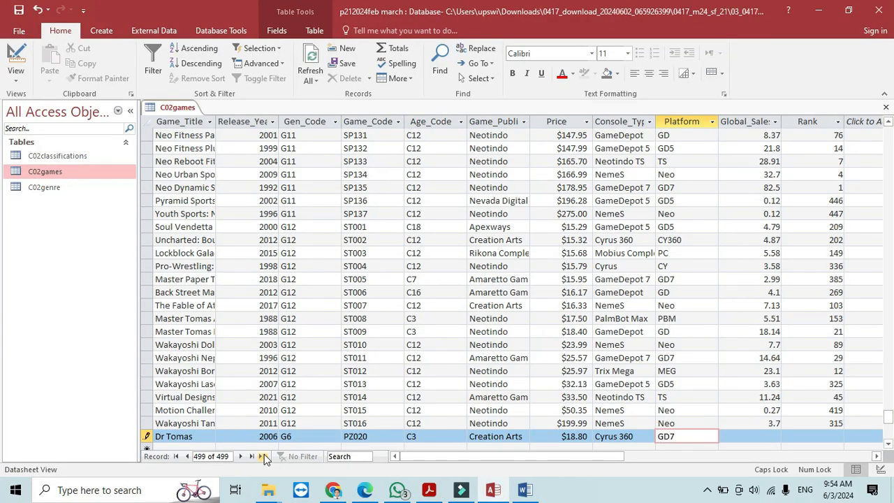
key("Tab")
- Enter Global_Sales 4.86 and Rank 203, then save the Dr Tomas record
key("alt+Tab")
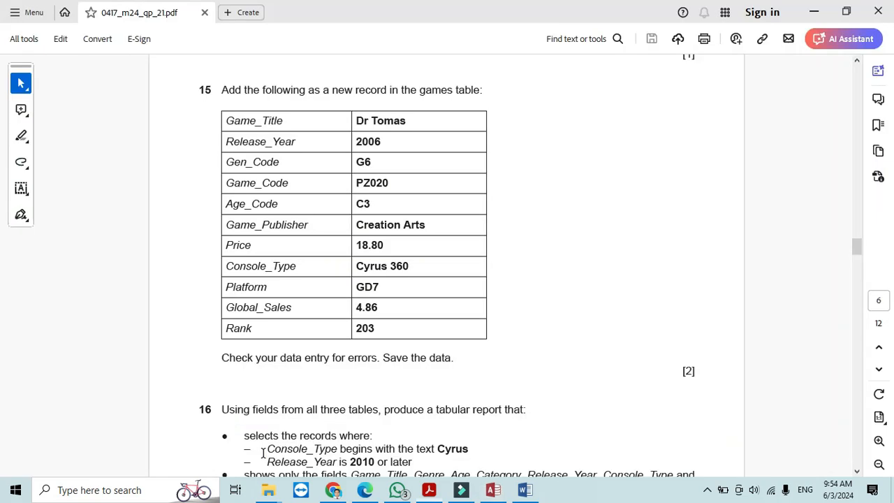
key("alt+Tab")
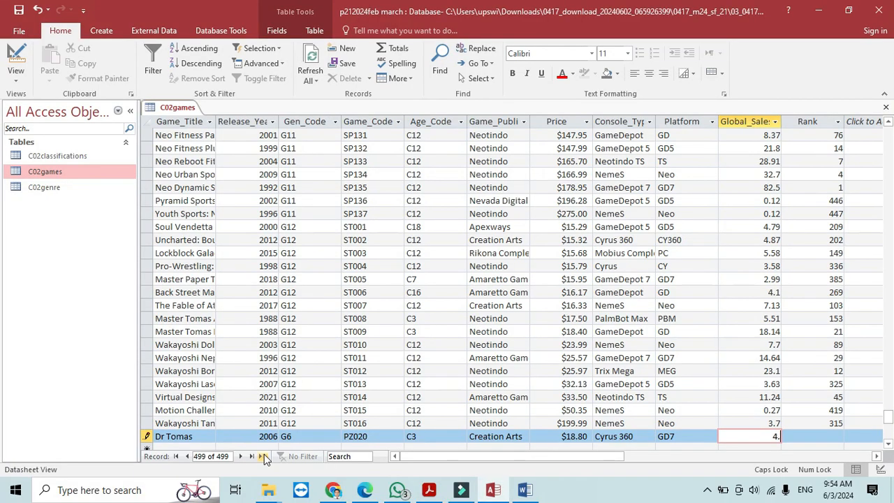
type("4.86")
key("Tab")
key("alt+Tab")
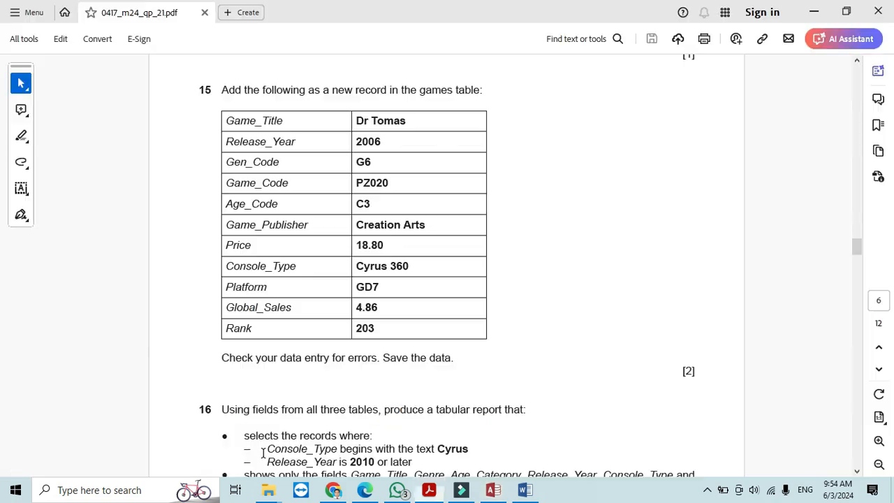
key("alt+Tab")
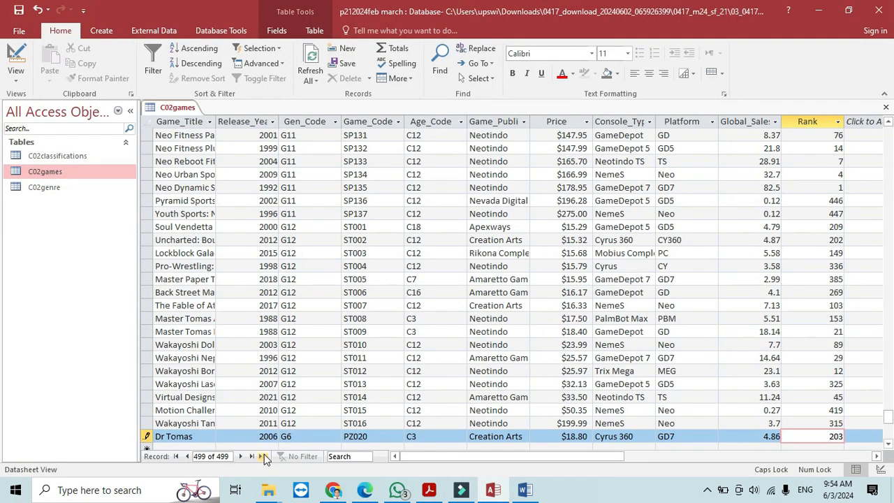
key("alt+Tab")
key("alt+Tab")
type("203")
left_click(18, 9)
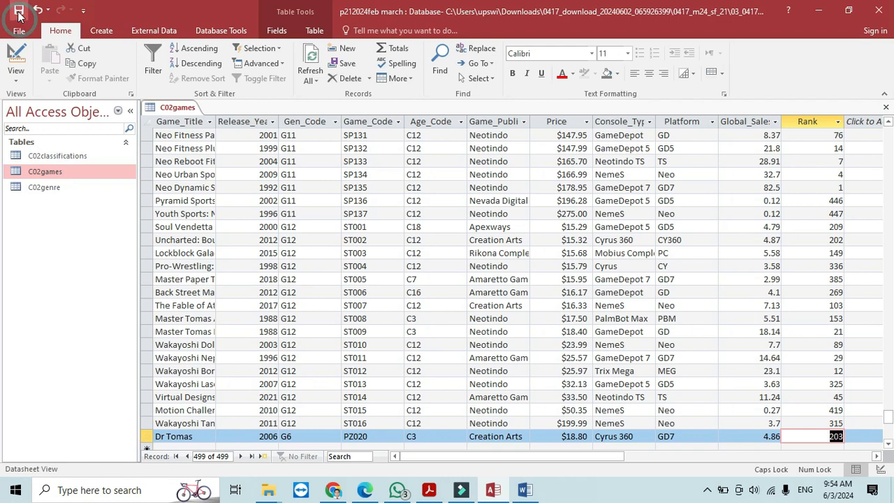
- Close the C02games table and read question 16 in the exam paper before returning to Access
left_click(886, 109)
key("alt+Tab")
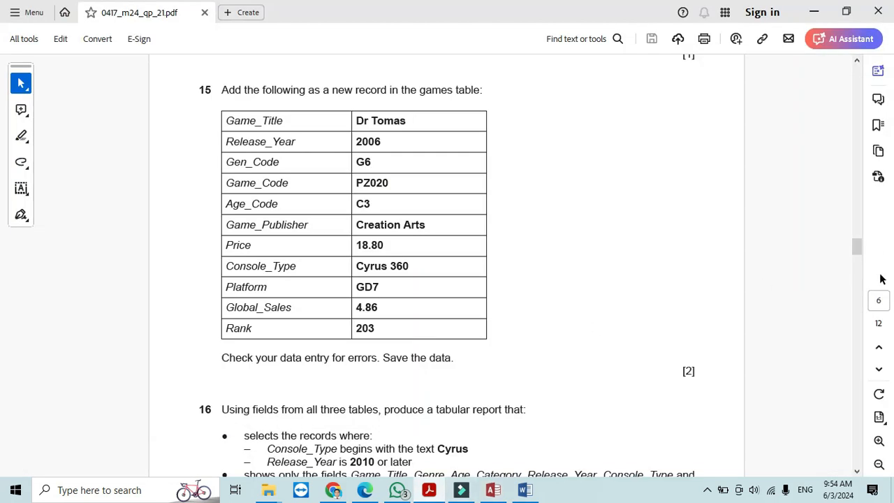
left_click(857, 472)
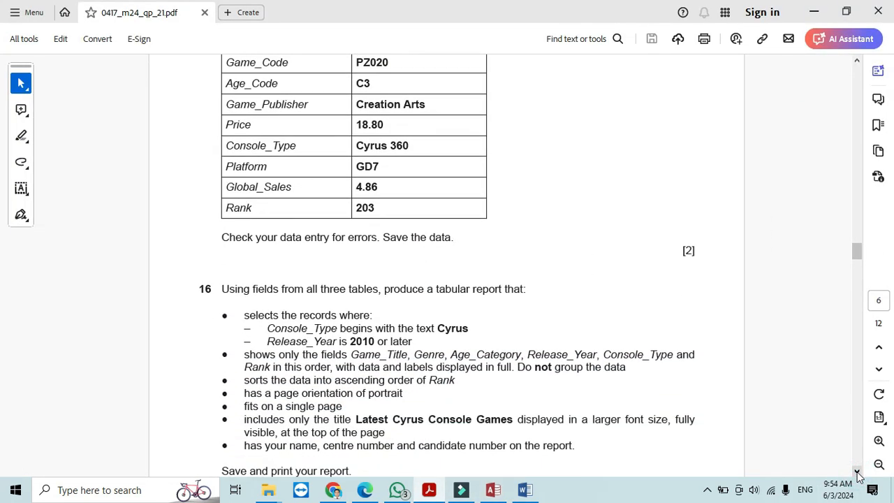
left_click(857, 473)
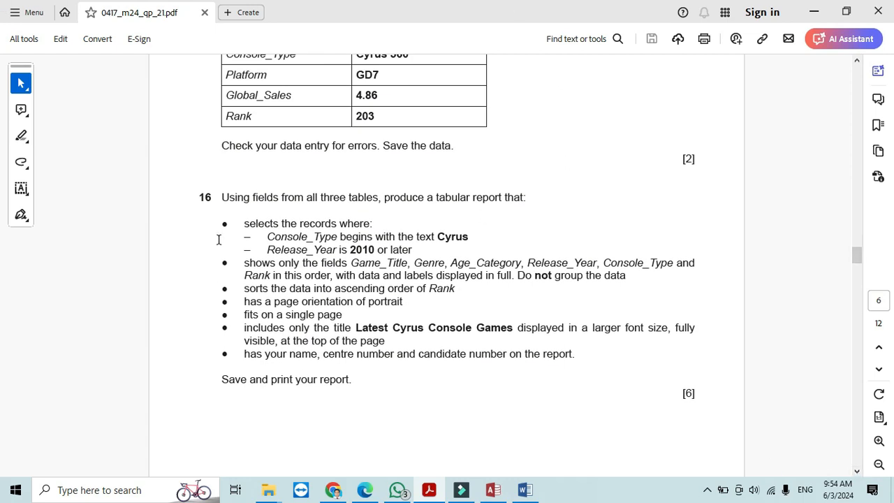
left_click_drag(223, 199, 533, 210)
left_click(493, 490)
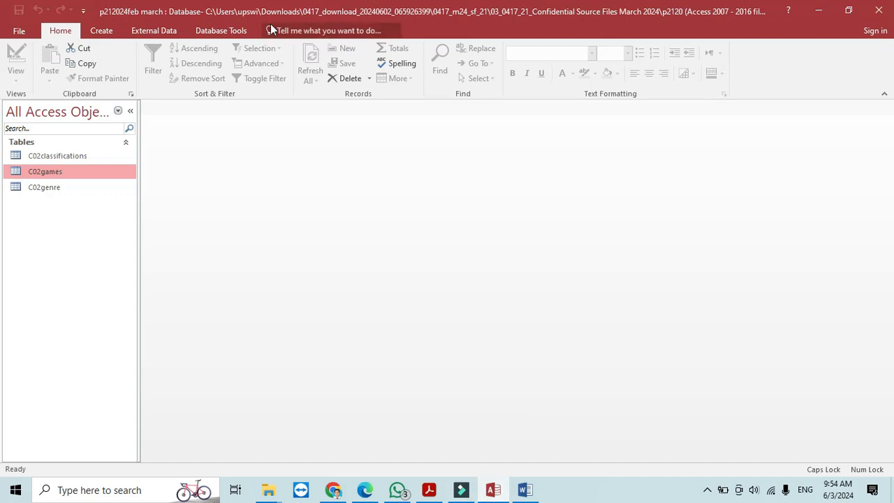
- Start the Simple Query Wizard and add all fields from C02games, C02classifications and C02genre
left_click(100, 31)
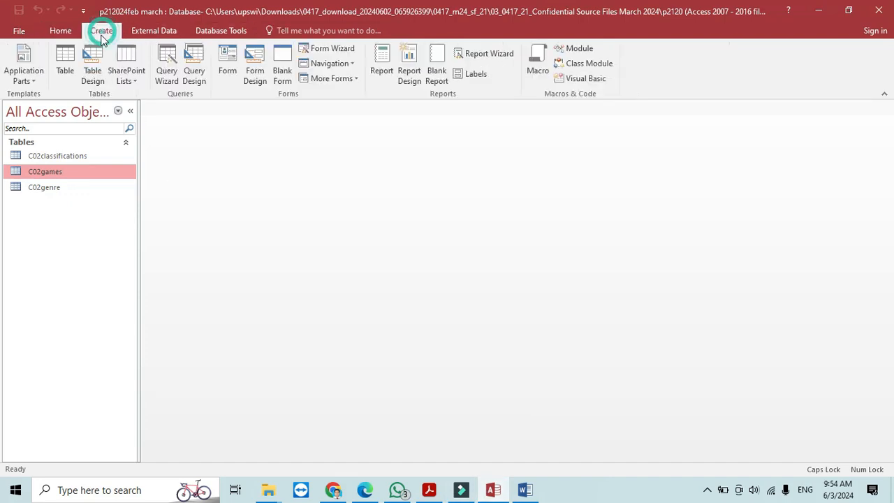
left_click(167, 72)
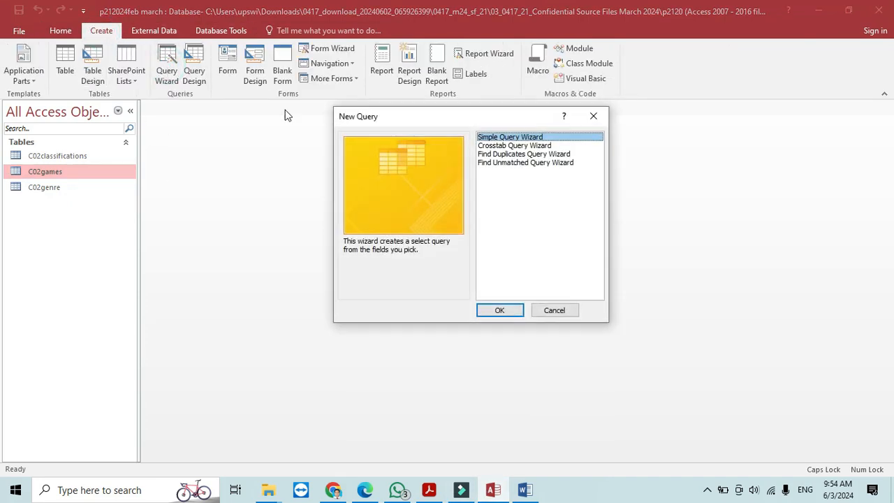
left_click(512, 307)
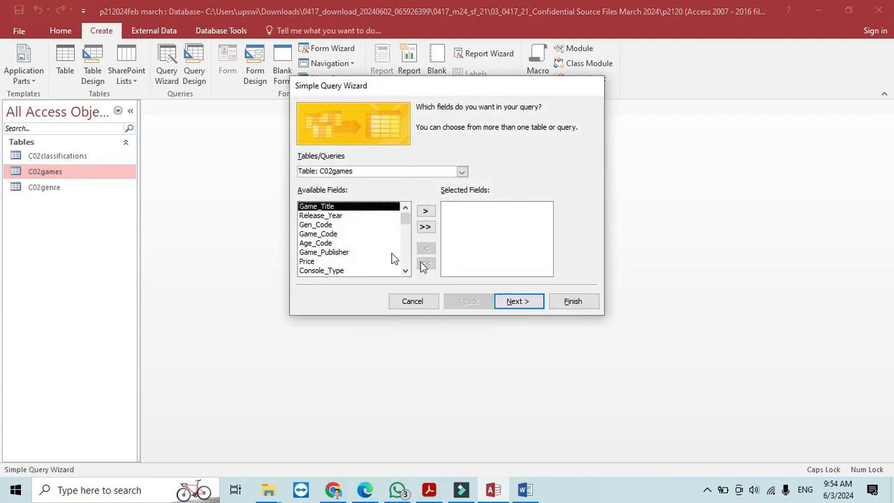
left_click(426, 227)
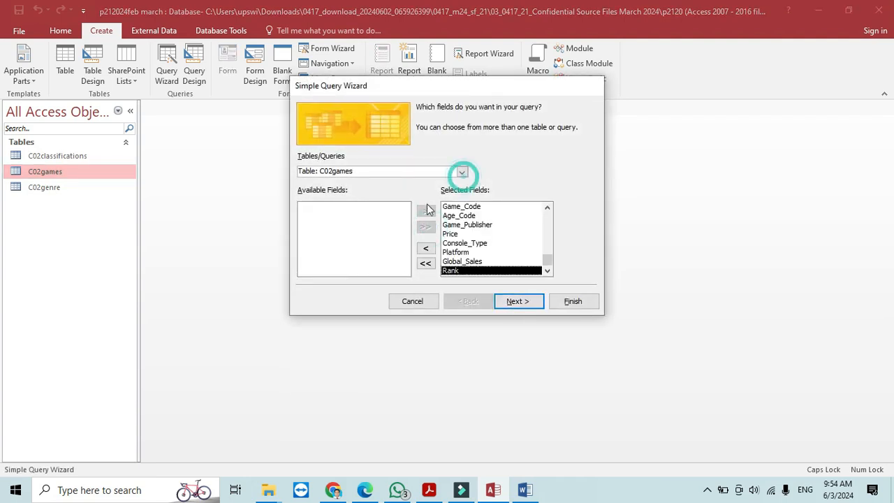
left_click(463, 172)
left_click(390, 182)
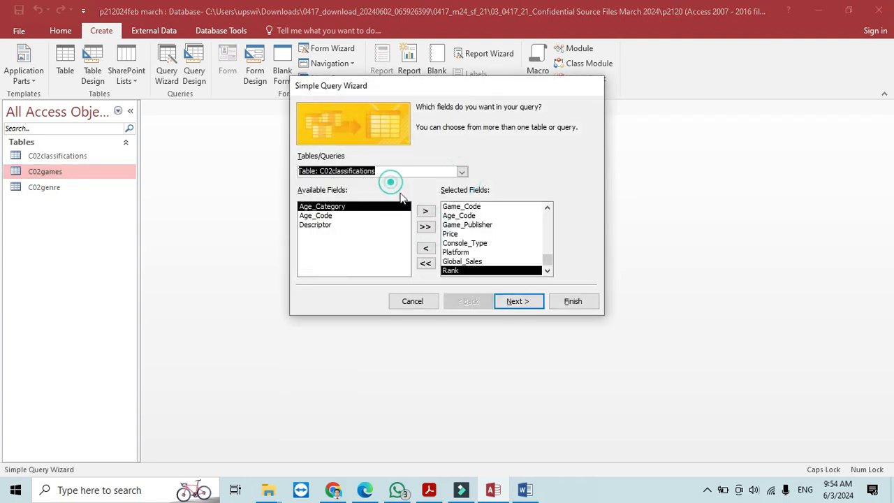
left_click(426, 226)
left_click(462, 172)
left_click(361, 202)
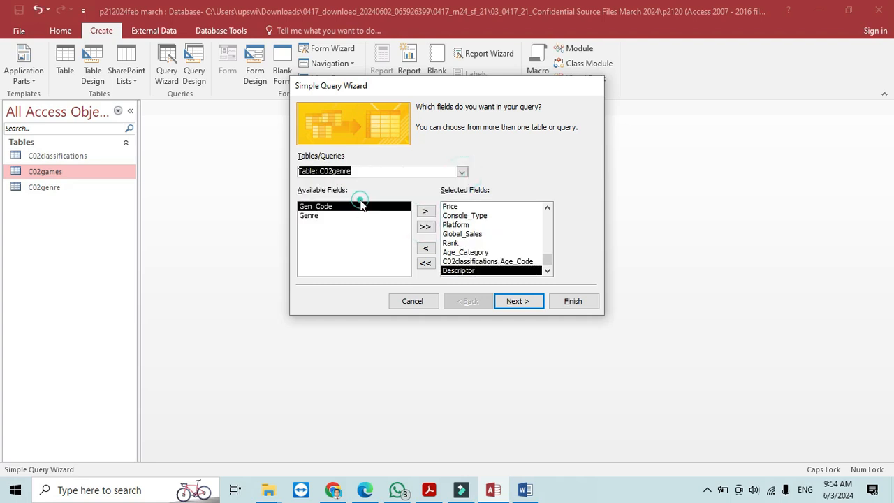
left_click(426, 227)
- Keep it a detail query, title it 'STEP 16' and choose to modify the query design
left_click(510, 303)
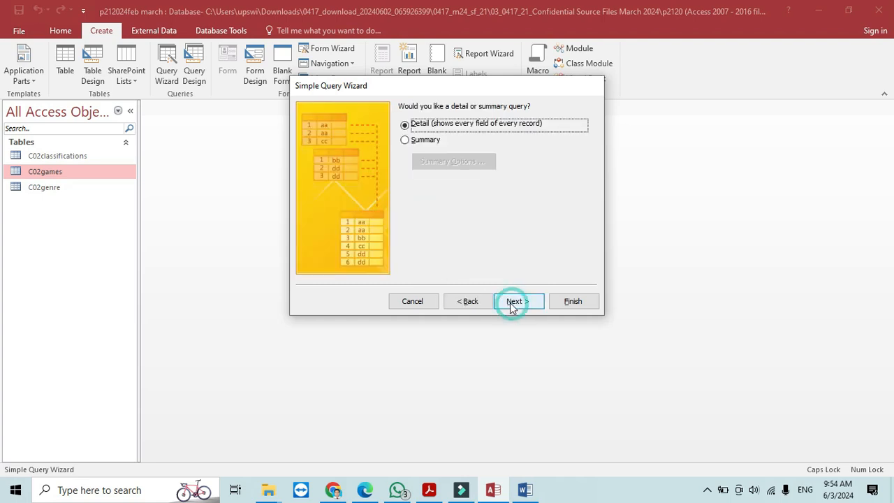
left_click(513, 303)
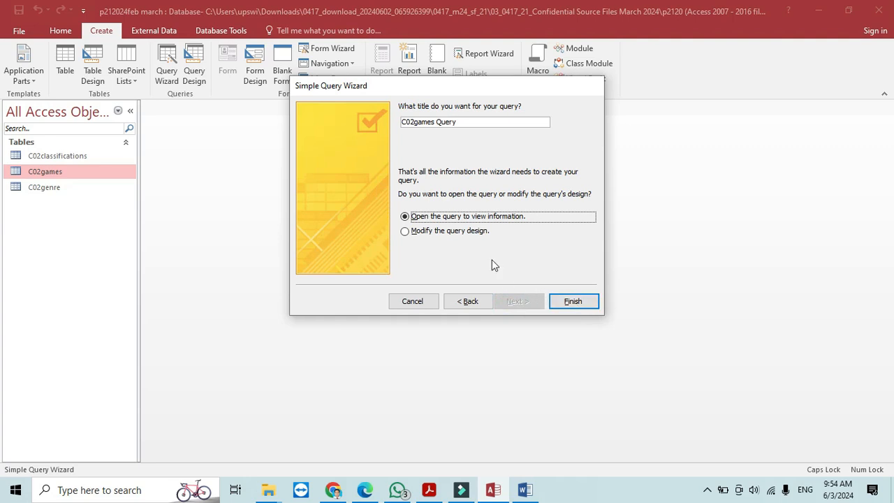
left_click(476, 233)
key("alt+Tab")
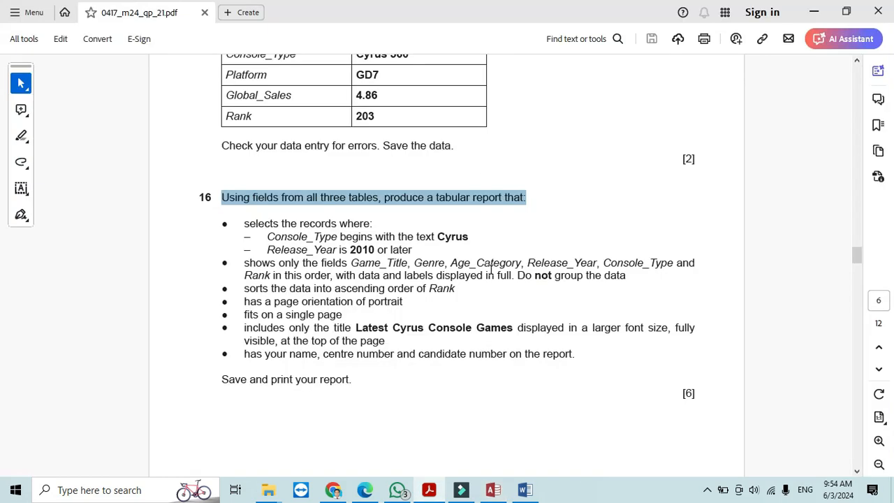
key("alt+Tab")
left_click_drag(467, 120, 382, 111)
key("BackSpace")
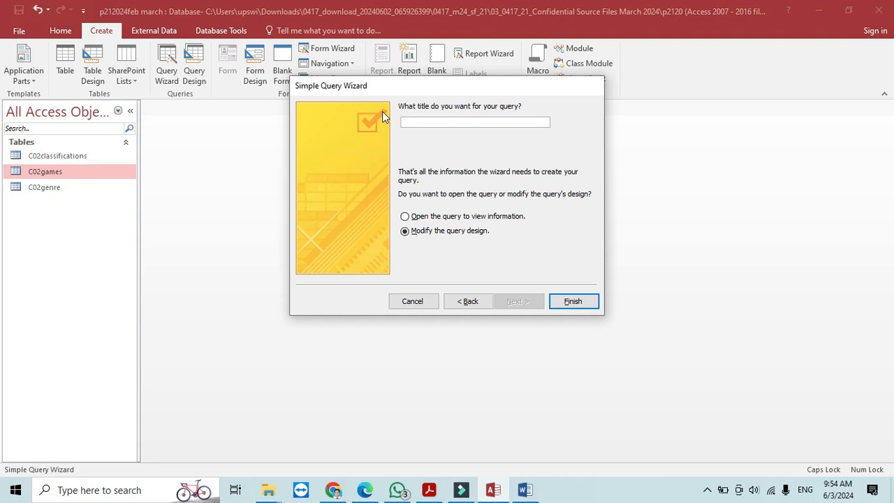
type("STEP 16")
- Finish the wizard to create the STEP 16 query, checking task 16 in the exam paper
left_click(576, 303)
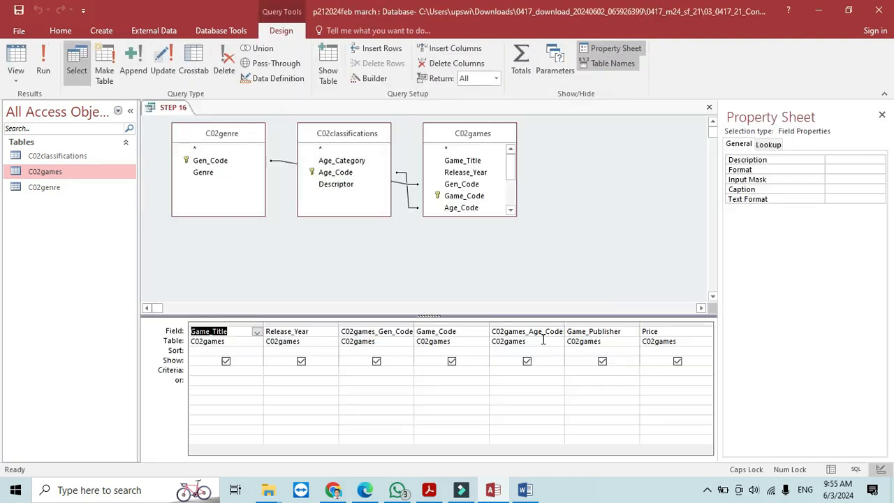
key("alt+Tab")
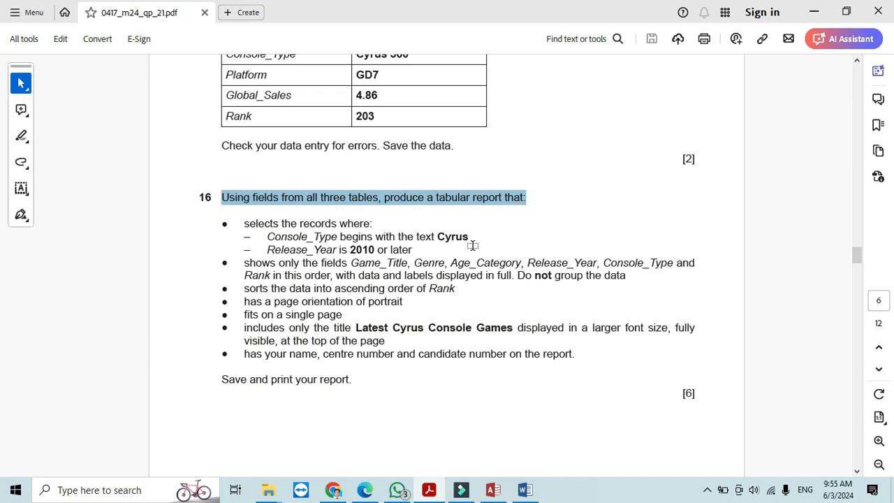
key("alt+Tab")
key("alt+Tab")
key("alt+Tab")
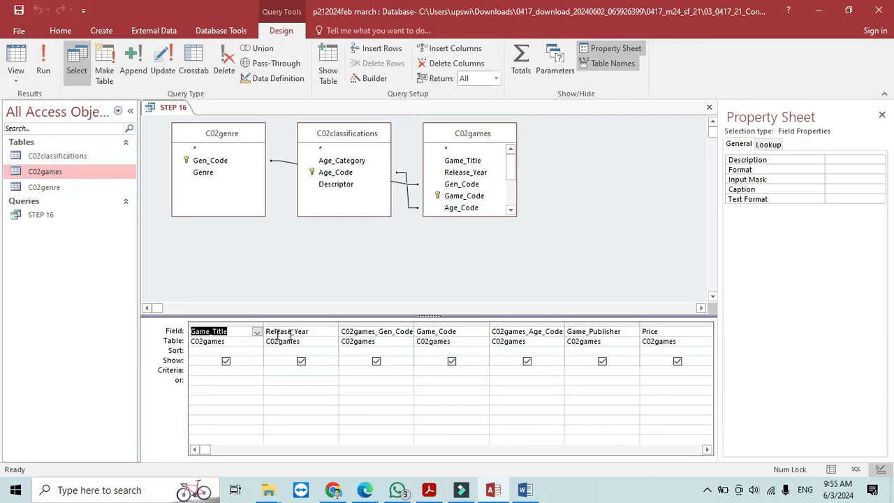
left_click(706, 450)
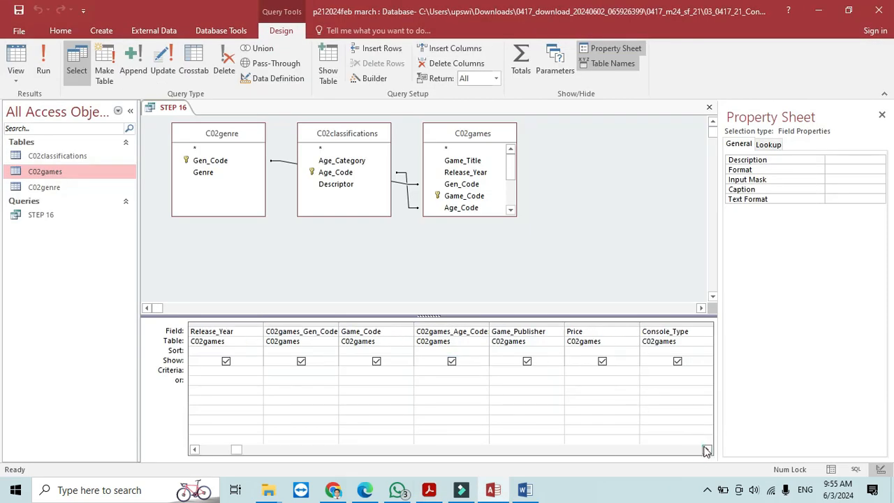
left_click(706, 450)
- Filter Console_Type with cyrus*, save the query and run it to list 75 Cyrus records
left_click(580, 366)
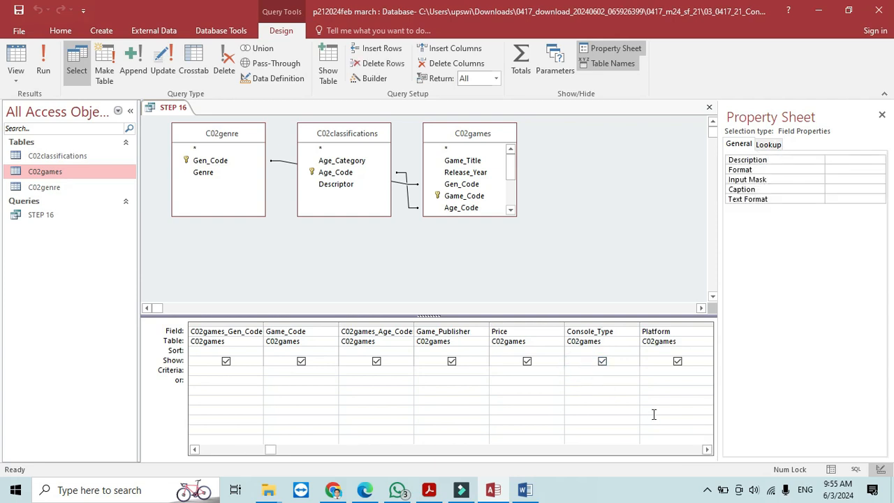
type("cyrus*")
left_click(21, 10)
left_click(41, 56)
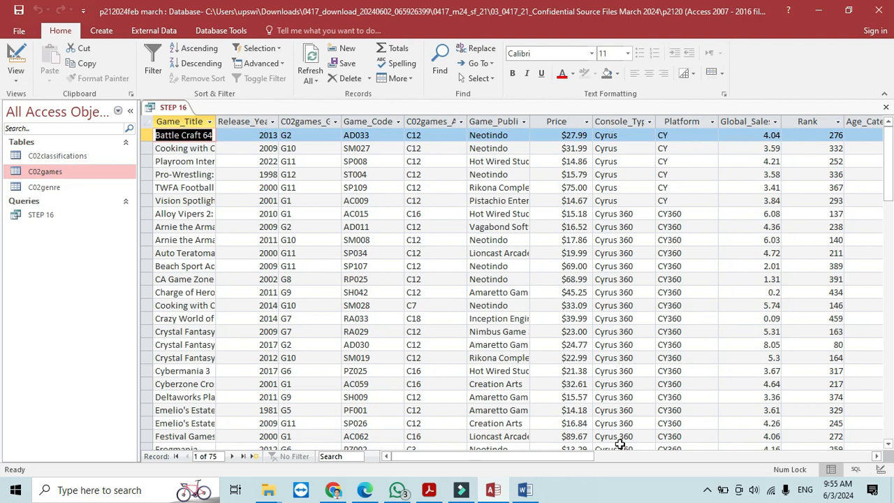
- Recheck the exam paper, then return the STEP 16 query to Design view
key("alt+Tab")
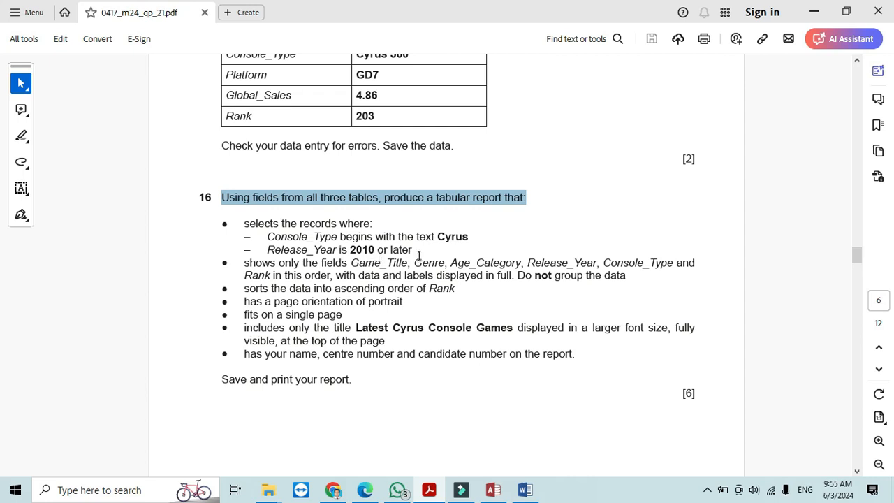
key("alt+Tab")
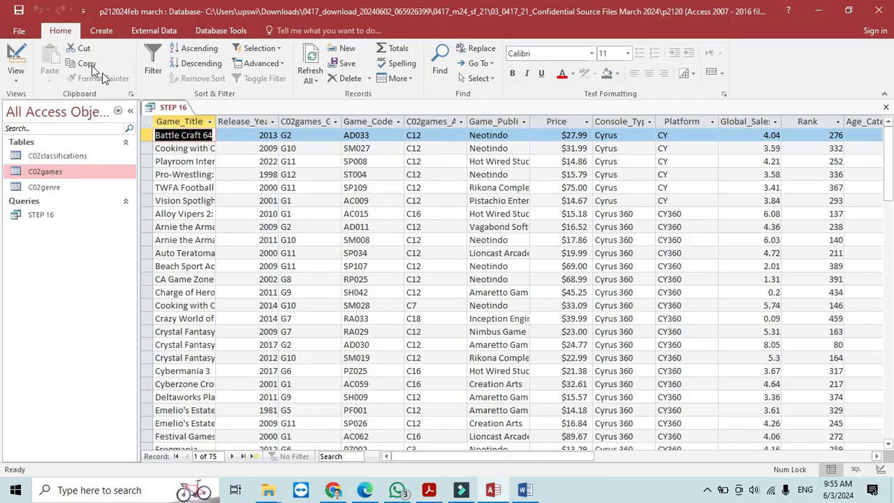
left_click(16, 60)
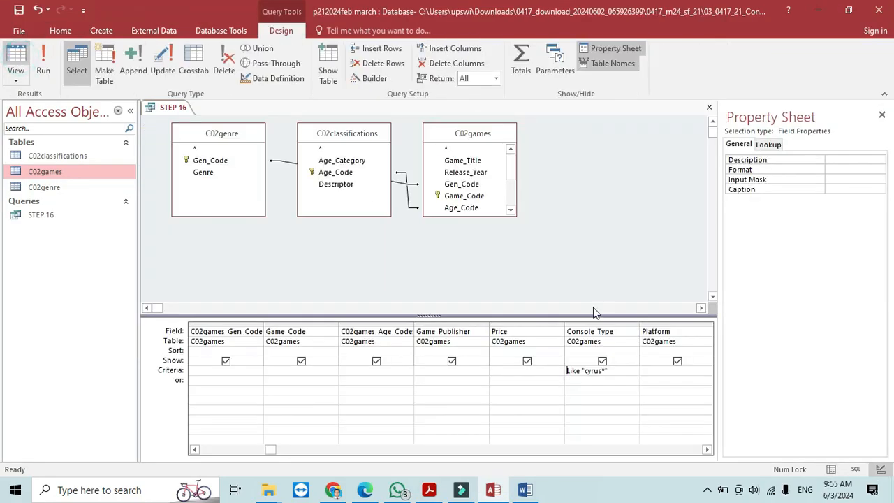
- Review the design grid fields, give Release_Year the criterion >=2010 and run the query
left_click(708, 450)
left_click(708, 450)
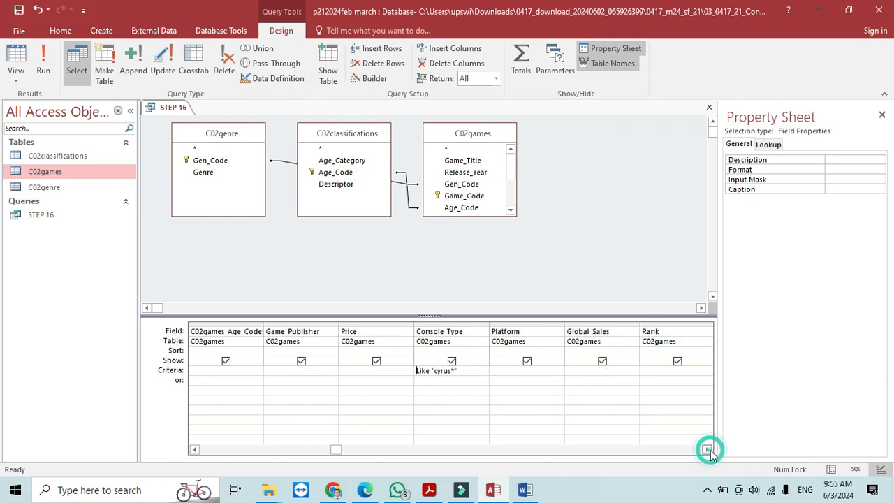
left_click(708, 450)
left_click(708, 450)
left_click(708, 450)
left_click(707, 450)
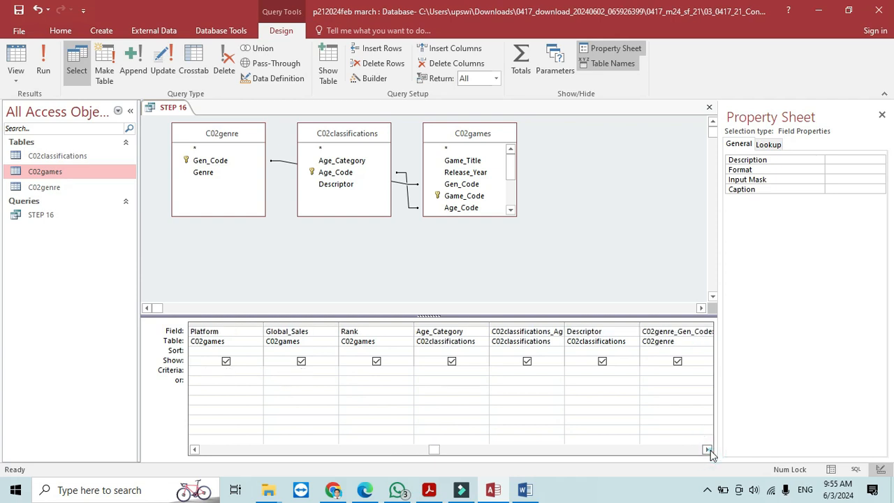
left_click(708, 450)
left_click(708, 450)
left_click(708, 450)
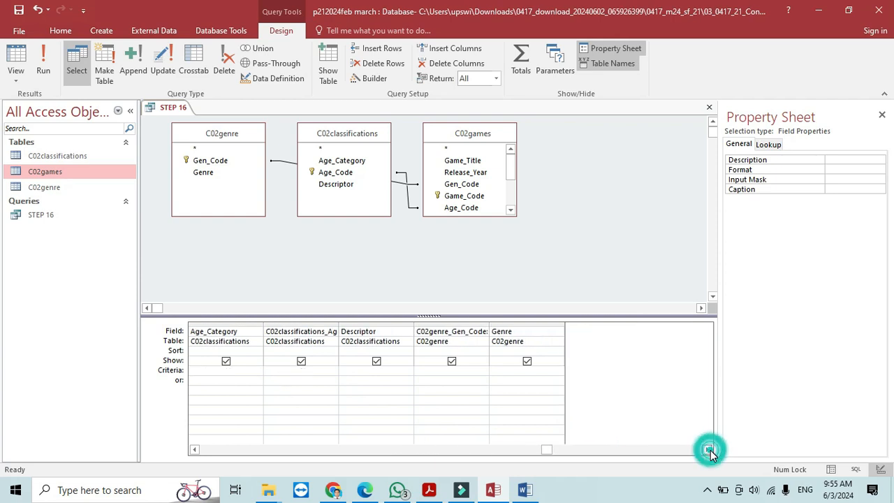
left_click_drag(567, 450, 188, 454)
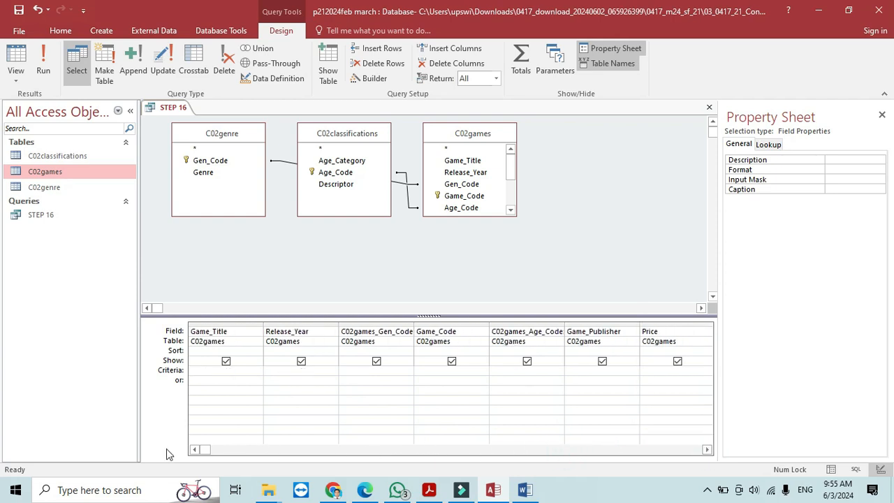
left_click(282, 375)
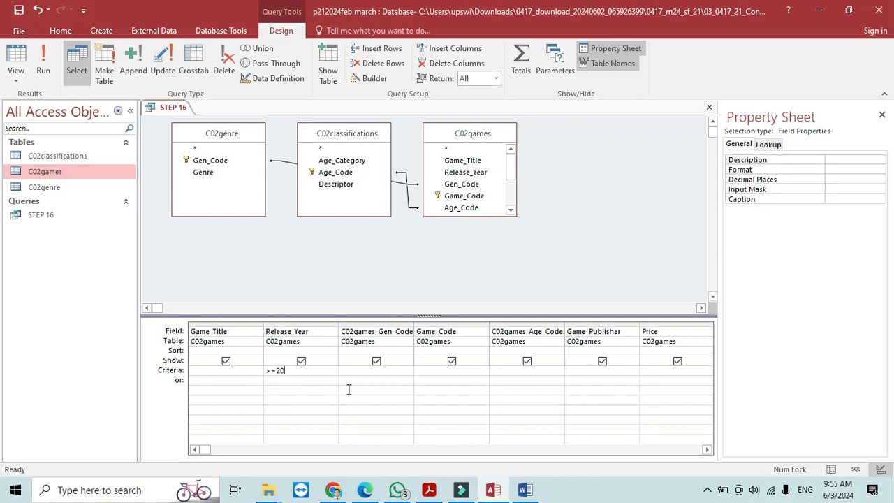
left_click(43, 67)
- Compare the 32 filtered Cyrus records from 2010 onward with question 16, then return to Design view
mouse_move(429, 461)
left_mouse_down()
mouse_move(438, 460)
mouse_move(415, 463)
left_mouse_up()
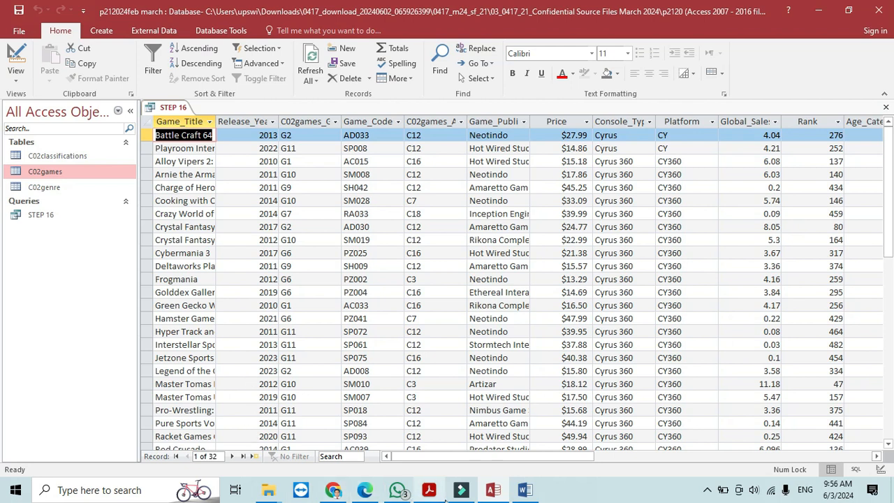
left_click(429, 490)
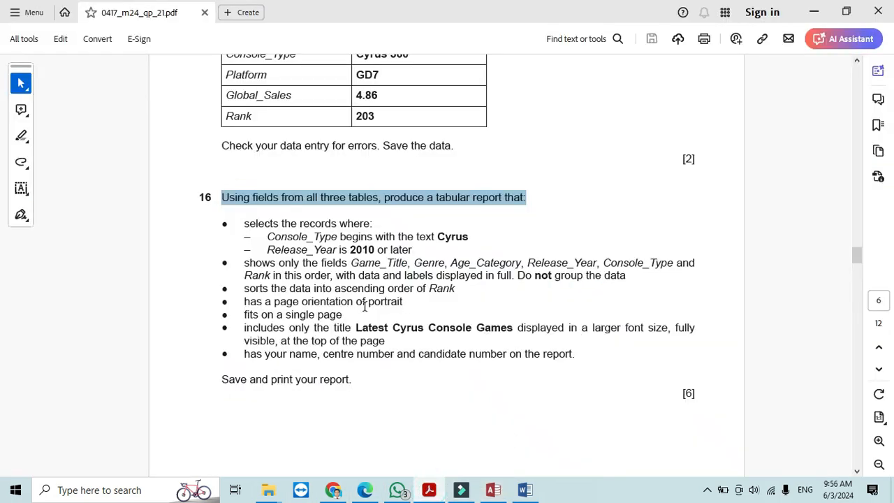
key("alt+Tab")
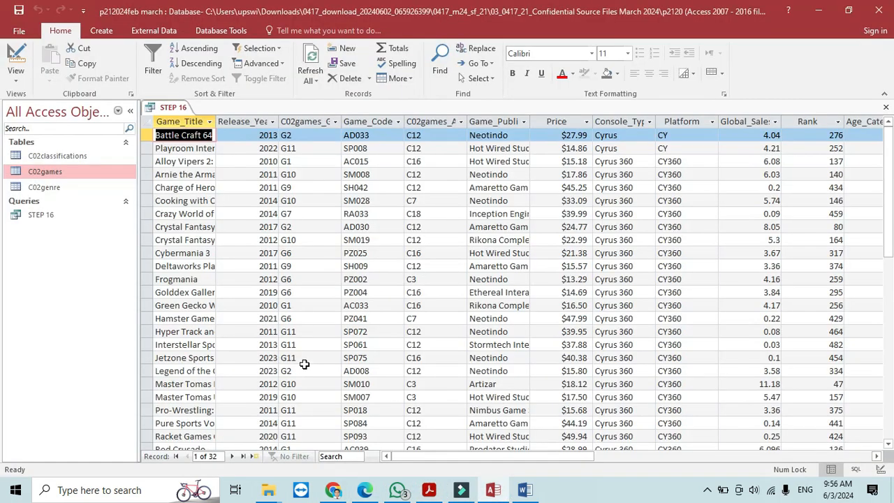
key("alt+Tab")
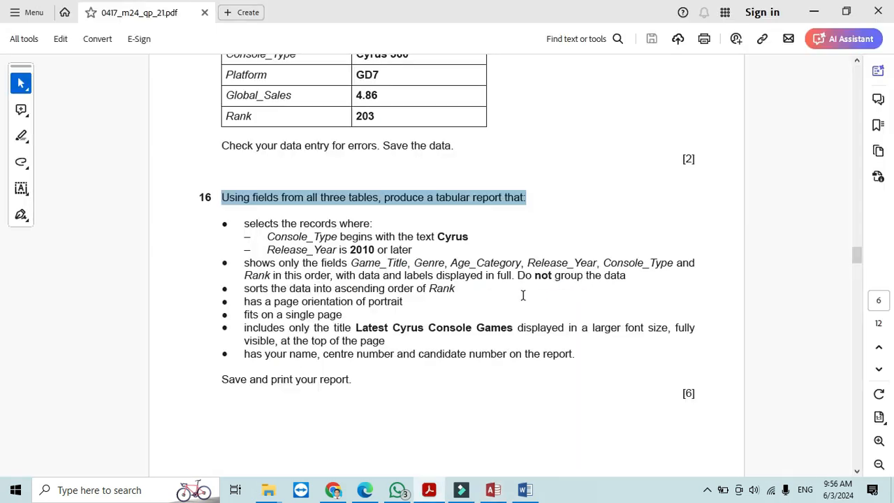
key("alt+Tab")
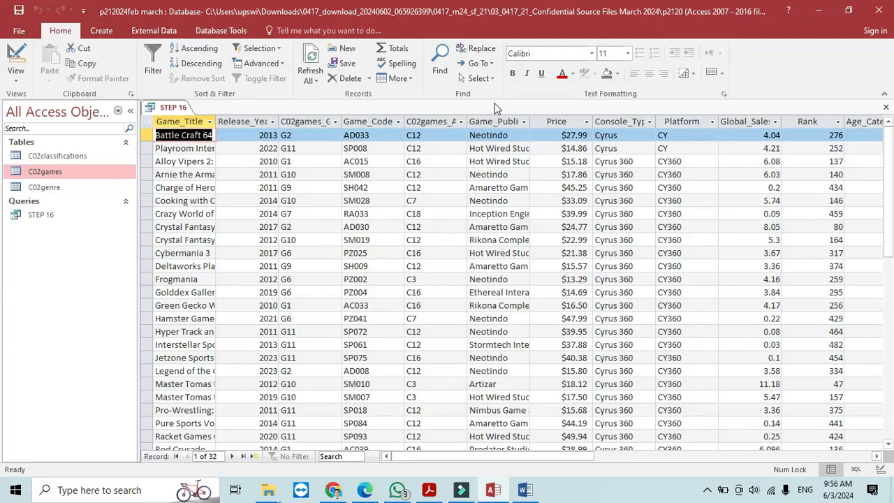
left_click(18, 49)
key("alt+Tab")
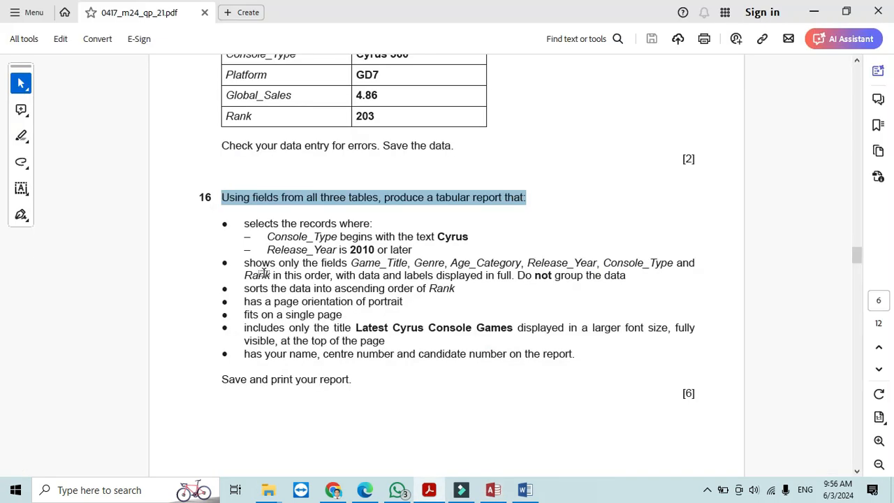
key("alt+Tab")
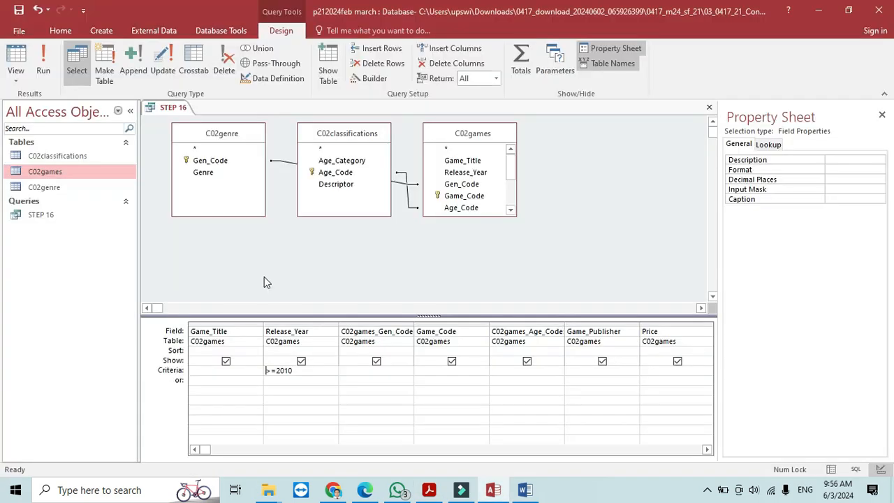
- Hide Game_Title, Release_Year, the game code fields, Game_Publisher, Price and Console_Type from the output
left_click(225, 361)
left_click(301, 362)
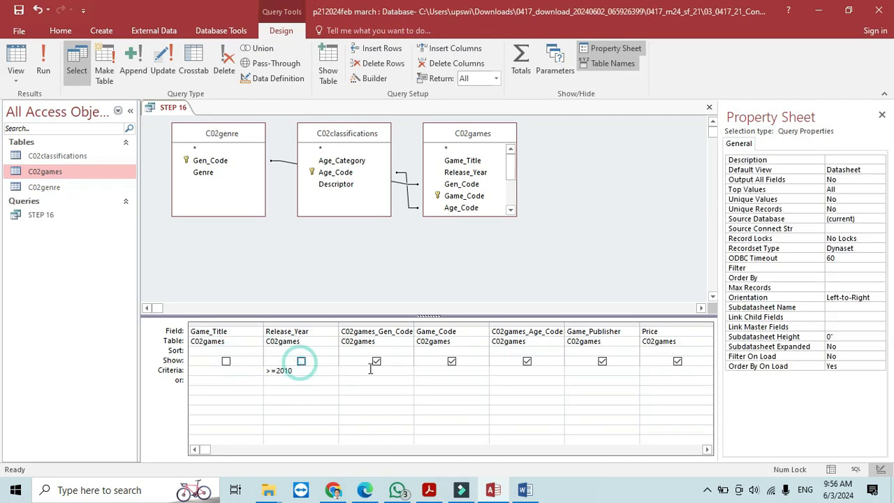
left_click(376, 361)
left_click(452, 361)
left_click(526, 361)
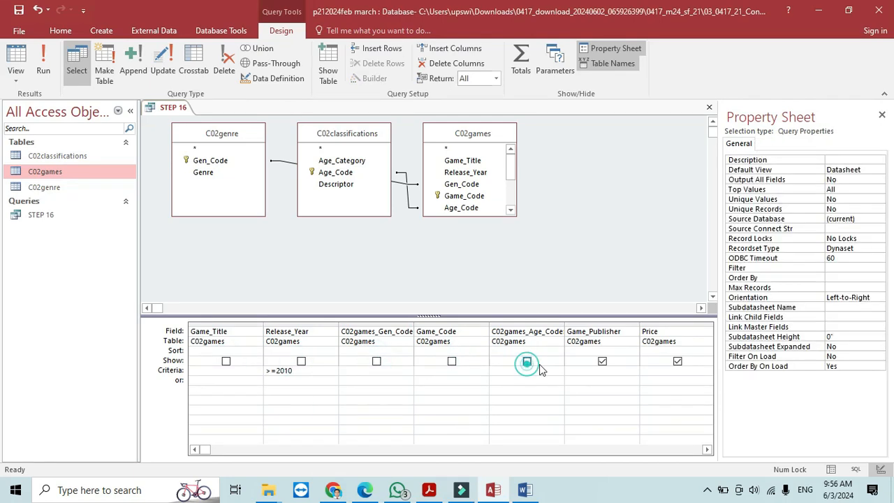
left_click(602, 362)
left_click(678, 361)
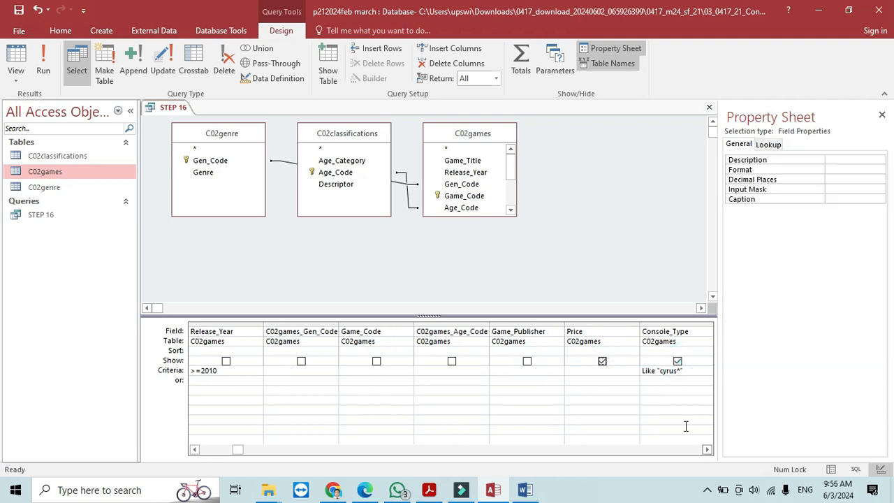
left_click(603, 361)
left_click(678, 362)
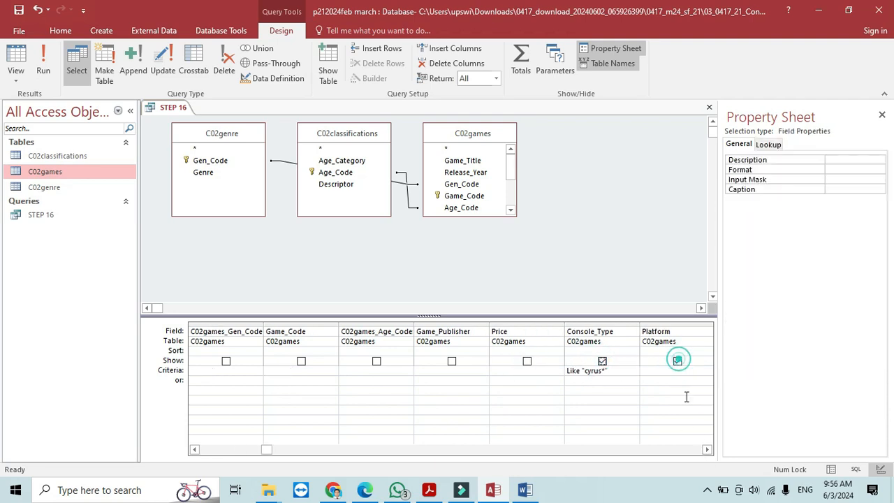
left_click(602, 361)
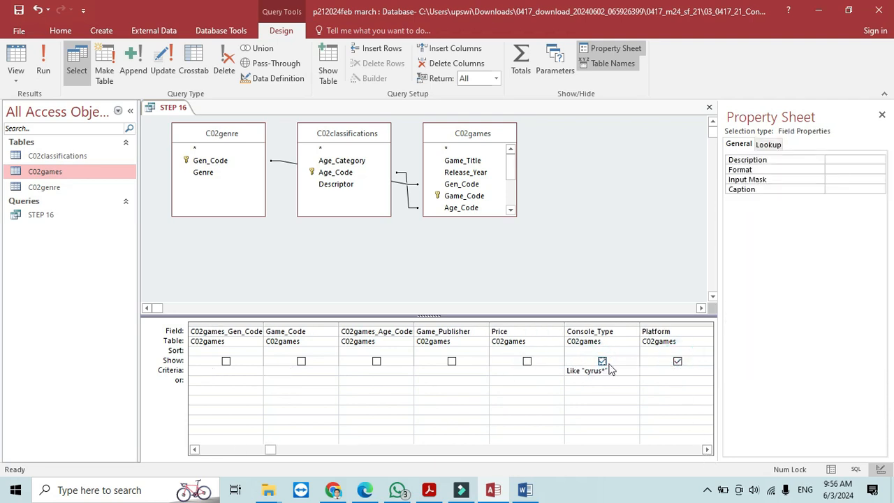
left_click(678, 361)
left_click(678, 362)
left_click(678, 361)
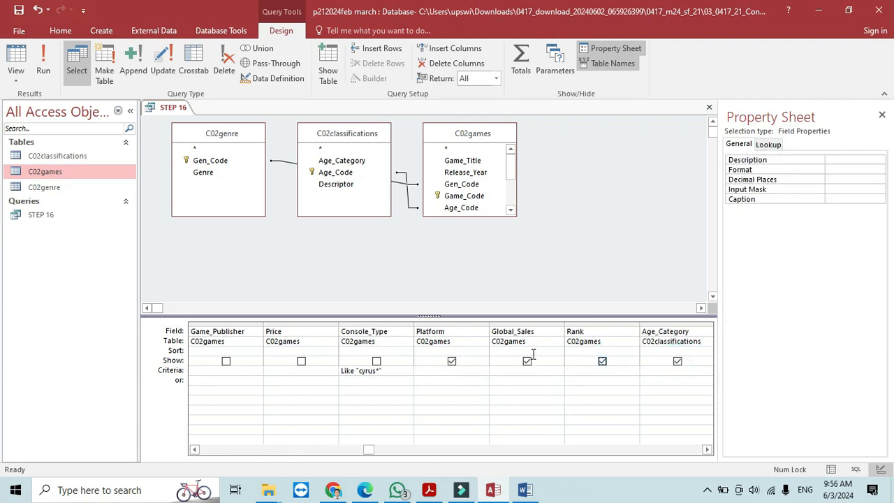
- Hide Platform, Global_Sales, Rank, Age_Category, Descriptor, Genre and the remaining code fields, then recheck question 16
left_click(452, 361)
left_click(526, 362)
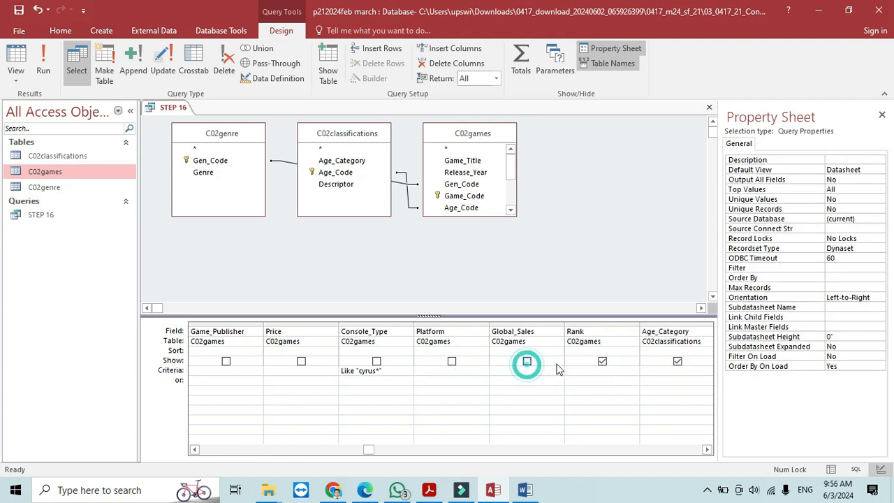
left_click(602, 361)
left_click(677, 362)
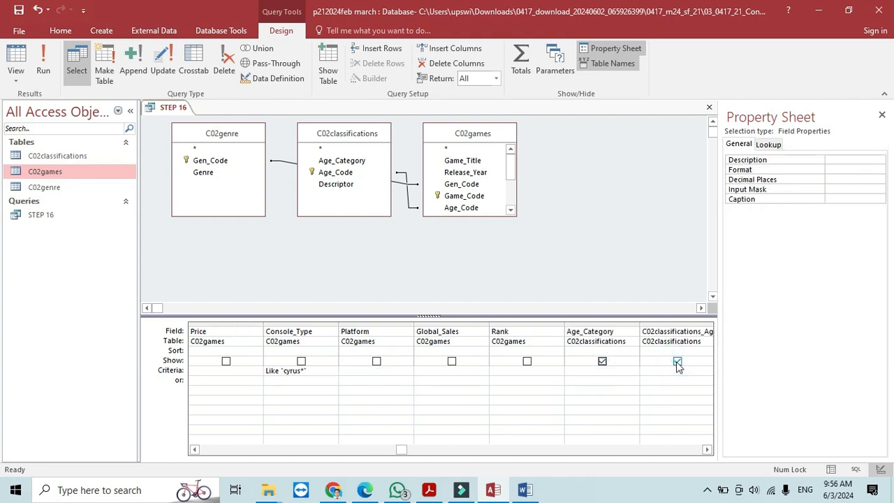
left_click(677, 361)
left_click(677, 361)
left_click(522, 361)
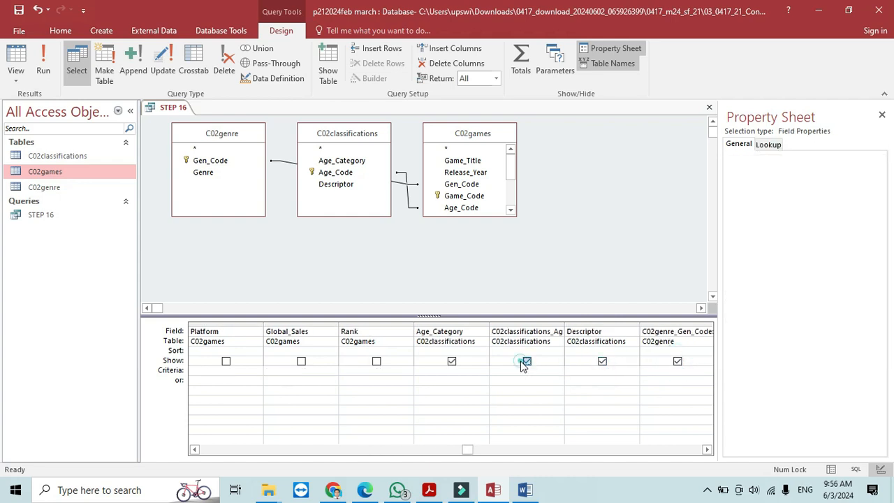
left_click(452, 361)
left_click(602, 361)
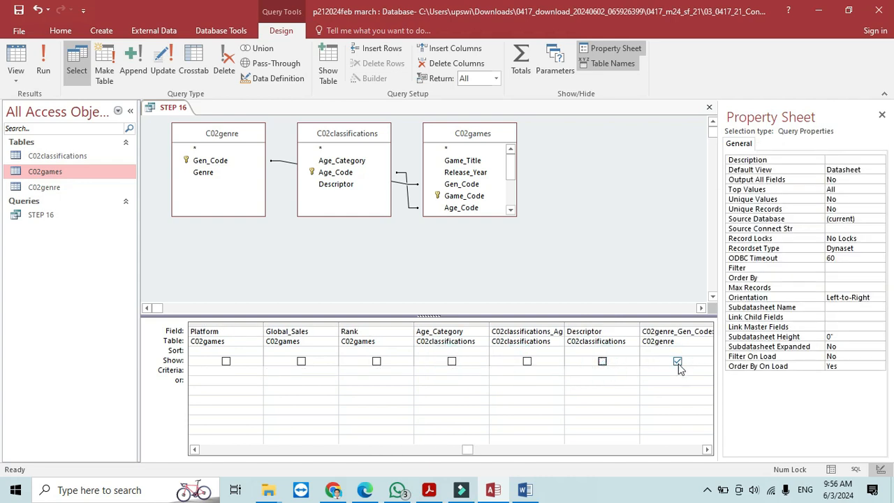
left_click(677, 362)
left_click(677, 363)
left_click(677, 363)
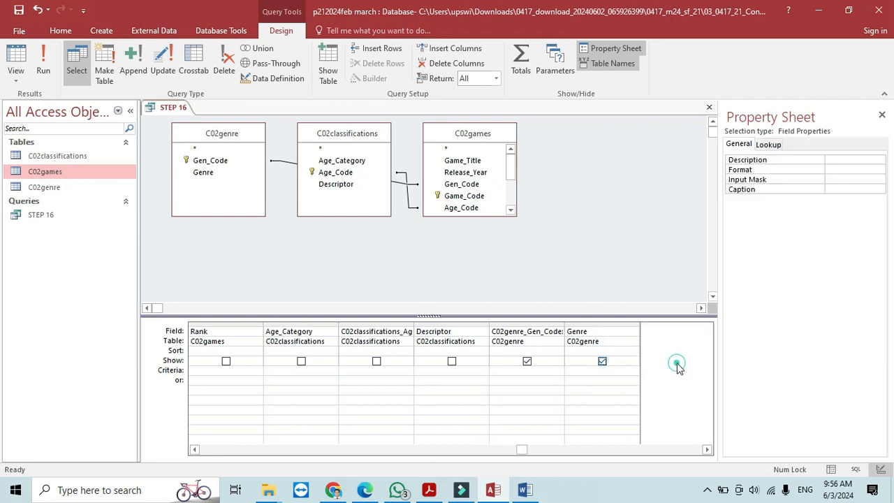
left_click(603, 361)
left_click(527, 362)
key("alt+Tab")
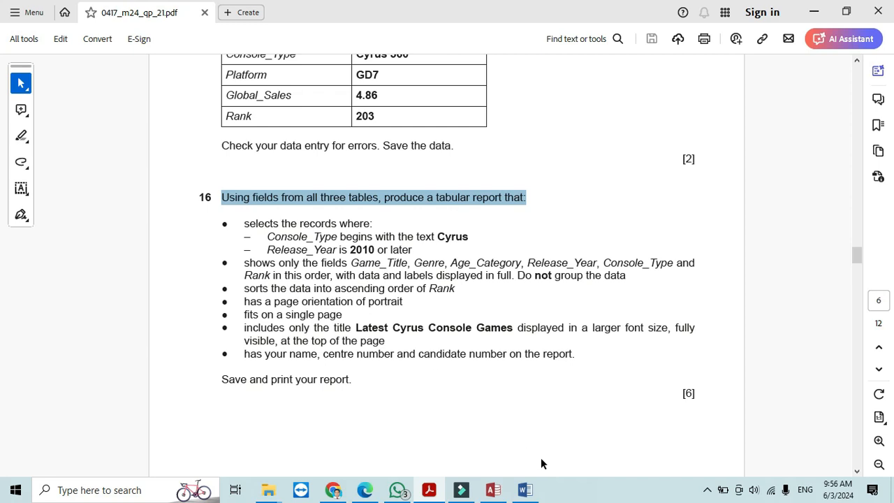
- Show Game_Title in the STEP 16 query output and compare it with the question paper
key("alt+Tab")
left_click_drag(531, 452, 194, 447)
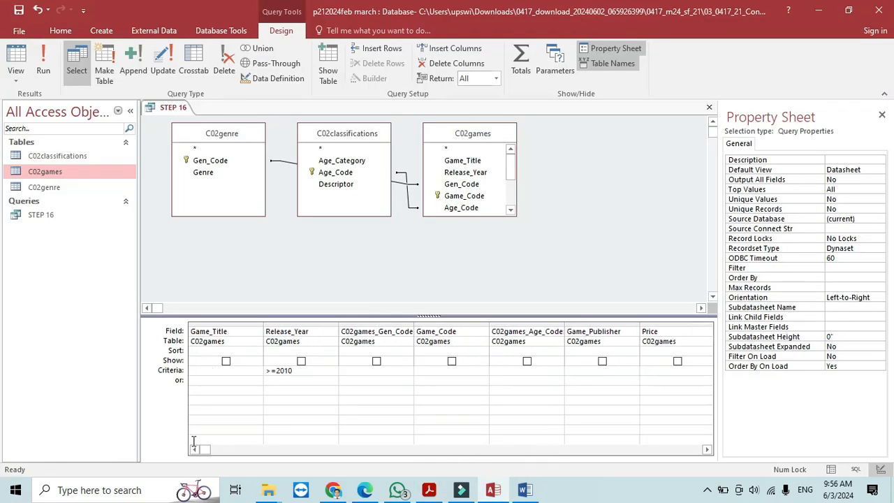
left_click(226, 361)
key("alt+Tab")
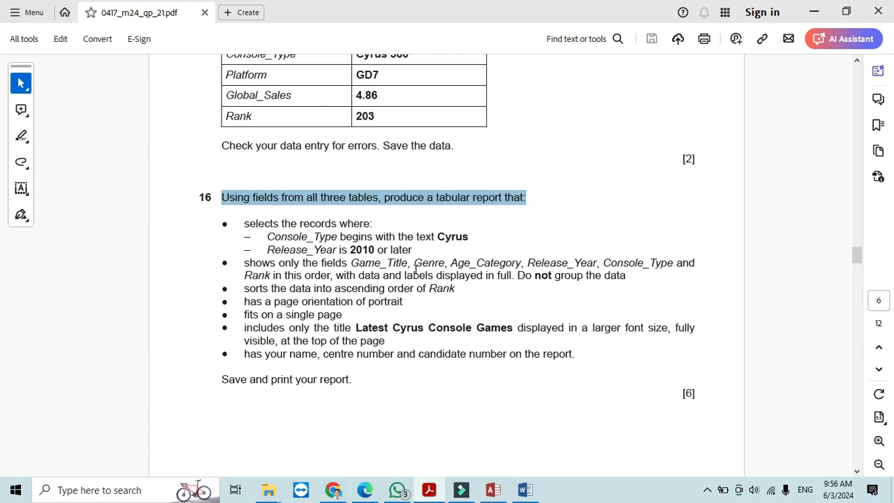
key("alt+Tab")
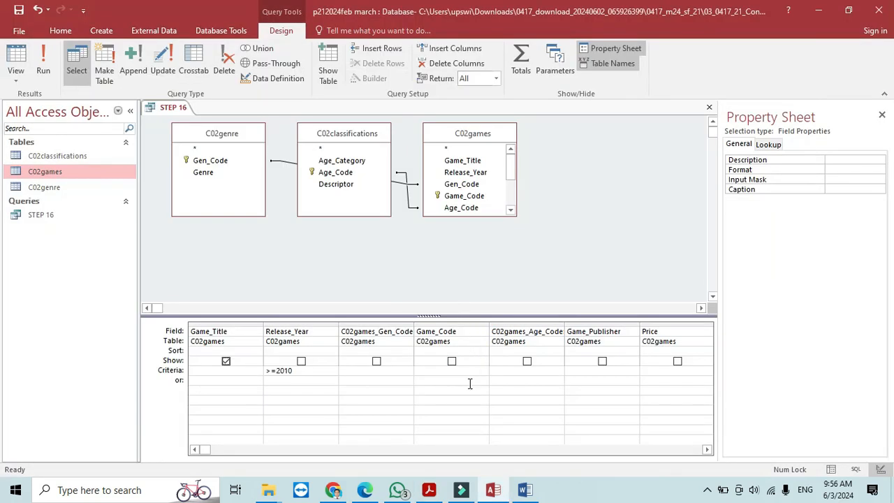
- Tick Show for the Genre field and check the required field order in the question paper
left_click(707, 450)
left_click(707, 450)
left_click(707, 450)
left_click(707, 450)
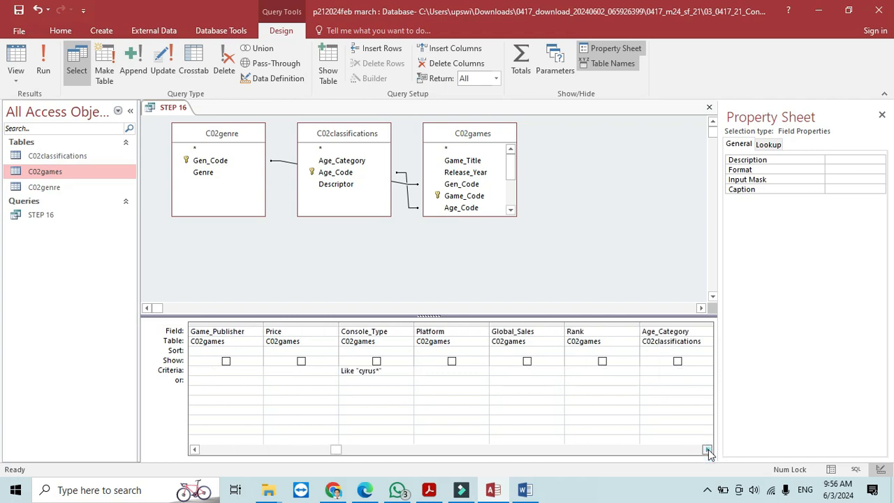
left_click(708, 450)
left_click(707, 450)
left_click(707, 450)
left_click(707, 449)
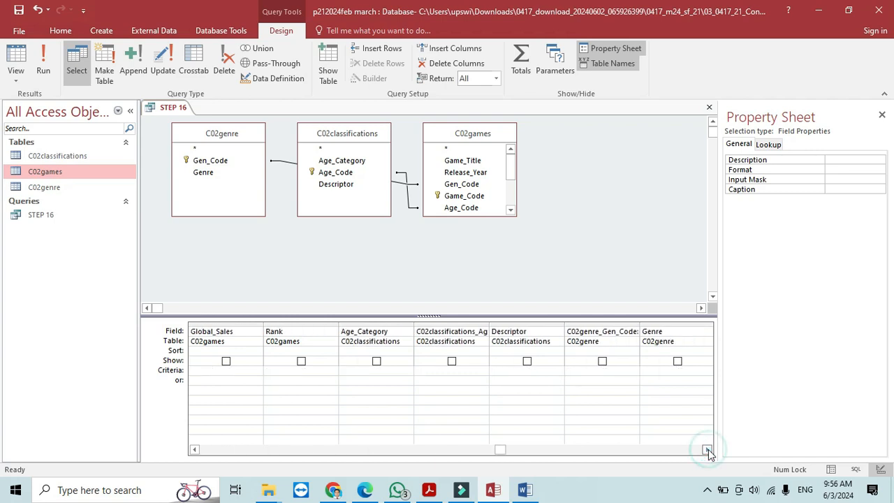
left_click(677, 361)
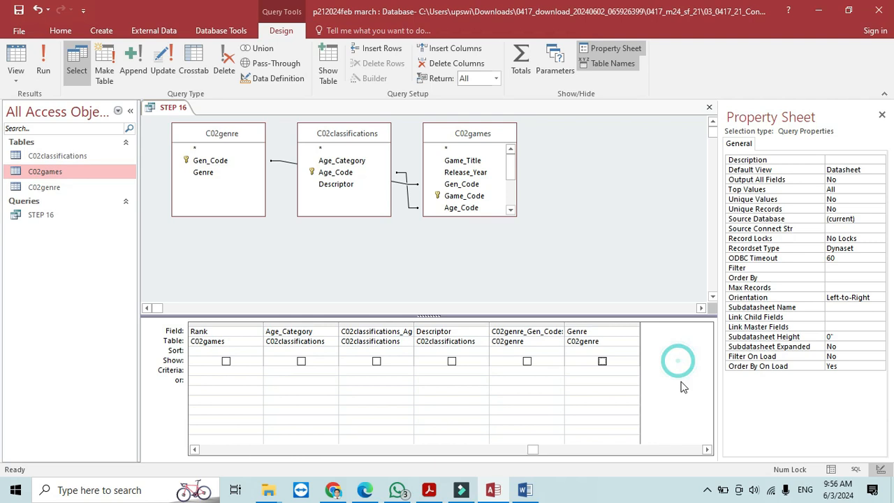
left_click(602, 361)
key("alt+Tab")
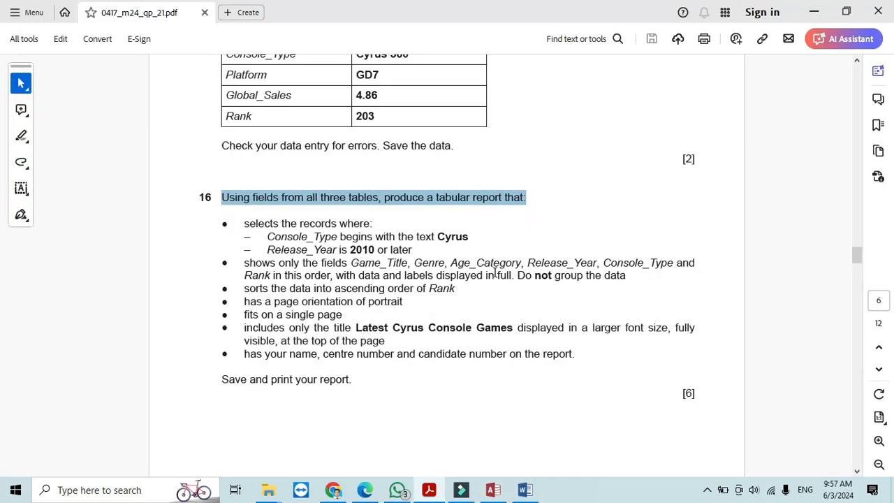
key("alt+Tab")
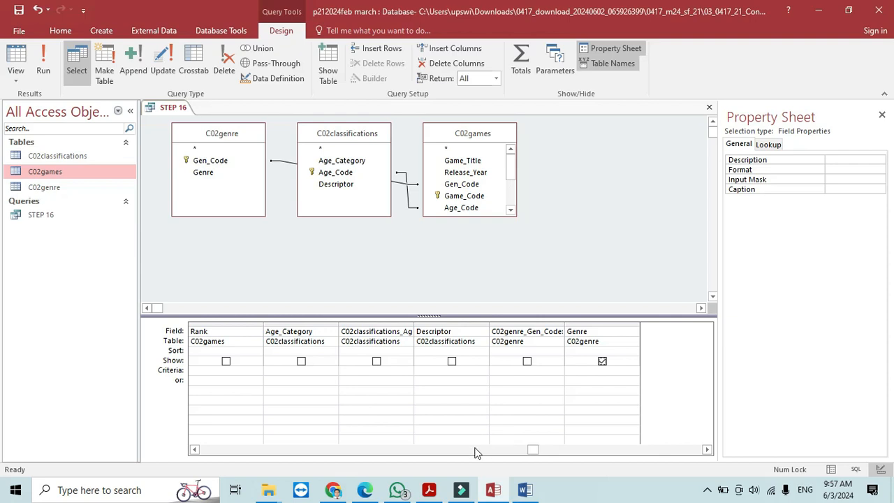
- Tick Show for Age_Category and verify it against the question paper's required fields
left_click(301, 361)
key("alt+Tab")
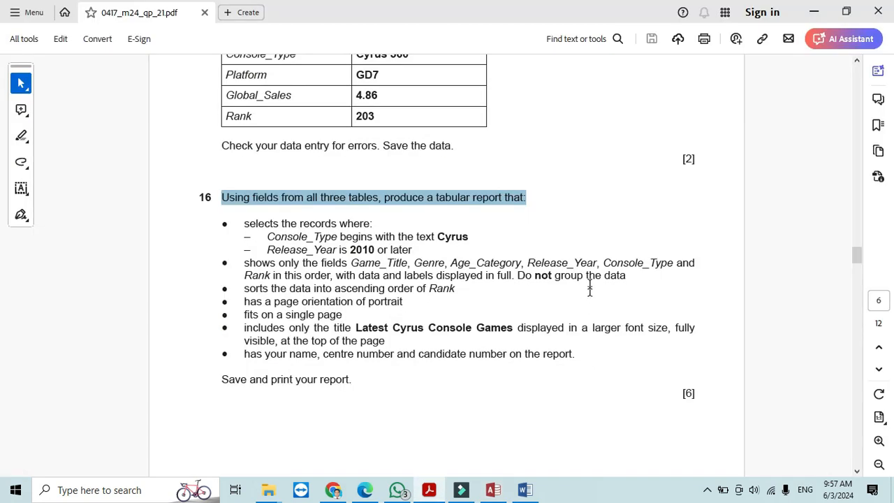
key("alt+Tab")
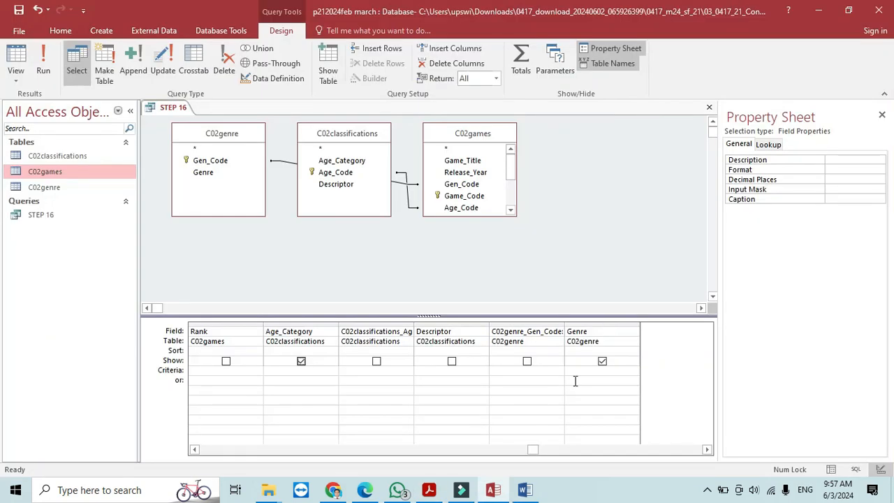
- Show Release_Year in the query output and check it against the question paper
left_click_drag(533, 450, 195, 456)
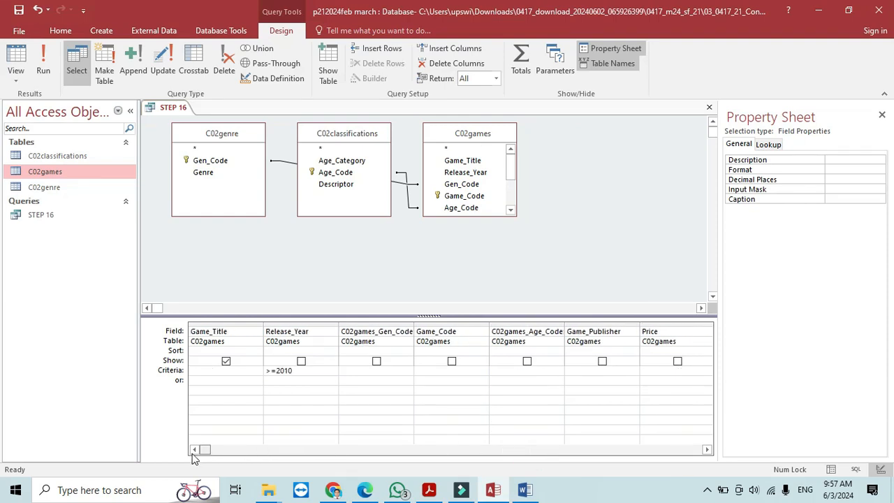
left_click(302, 362)
key("alt+Tab")
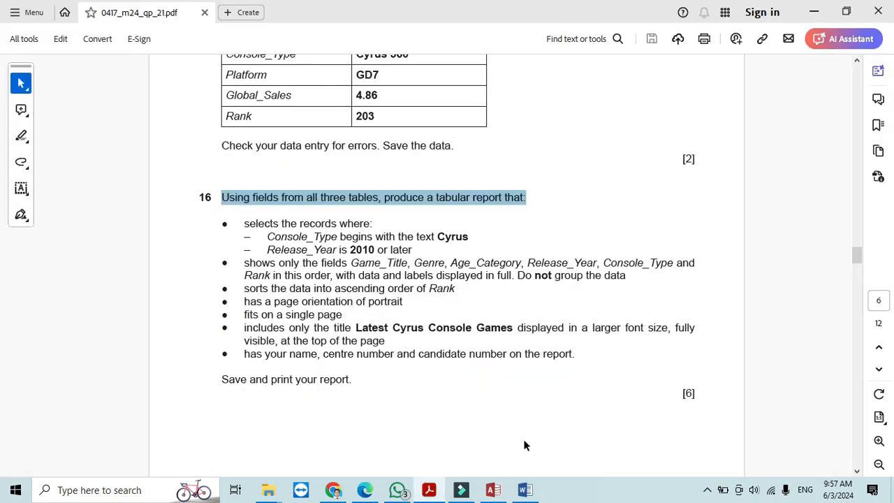
key("alt+Tab")
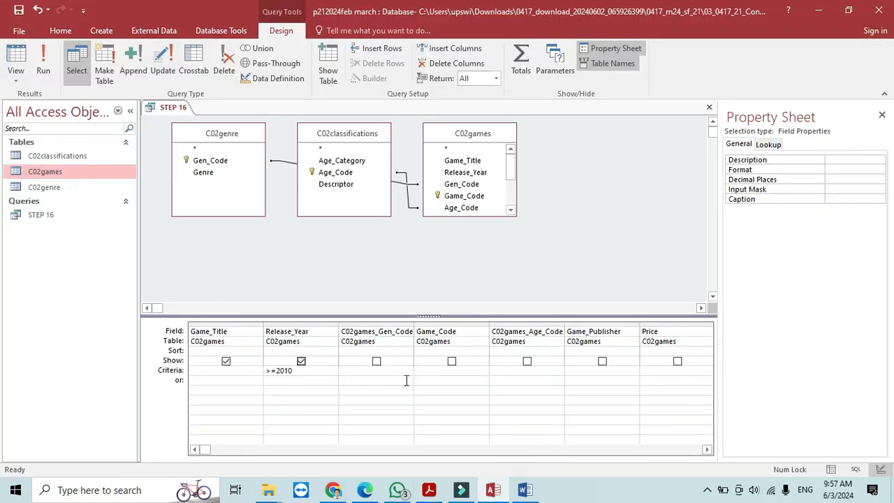
- Tick Show for Console_Type and confirm it against the required fields
left_click(707, 450)
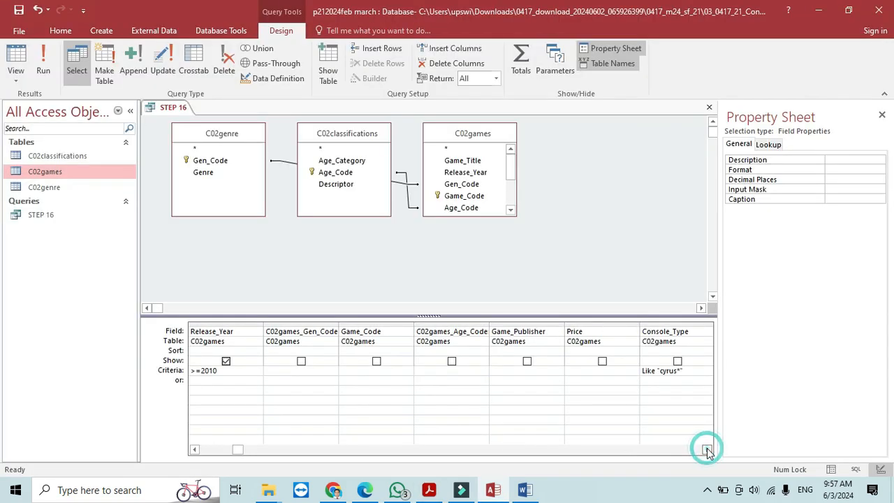
left_click(677, 362)
left_click(602, 361)
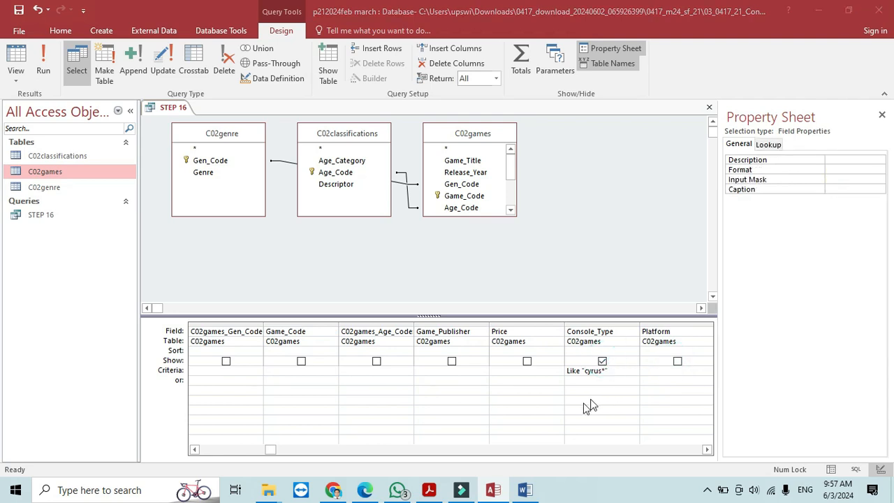
key("alt+Tab")
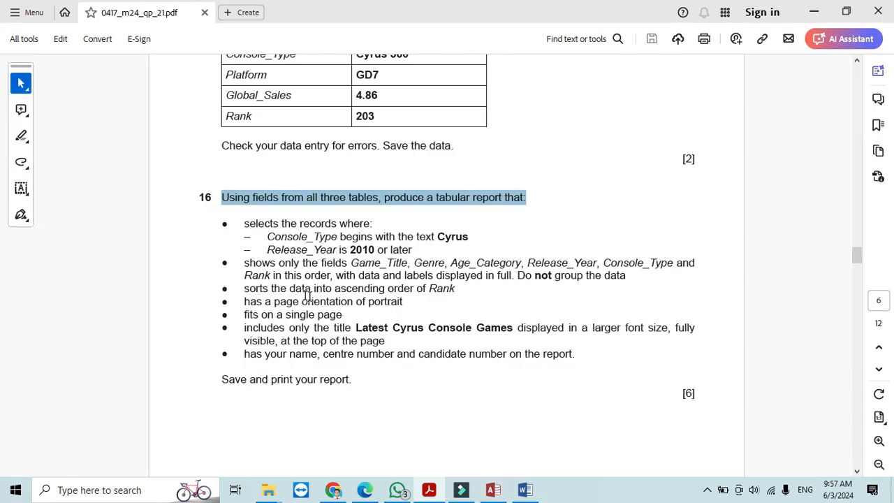
key("alt+Tab")
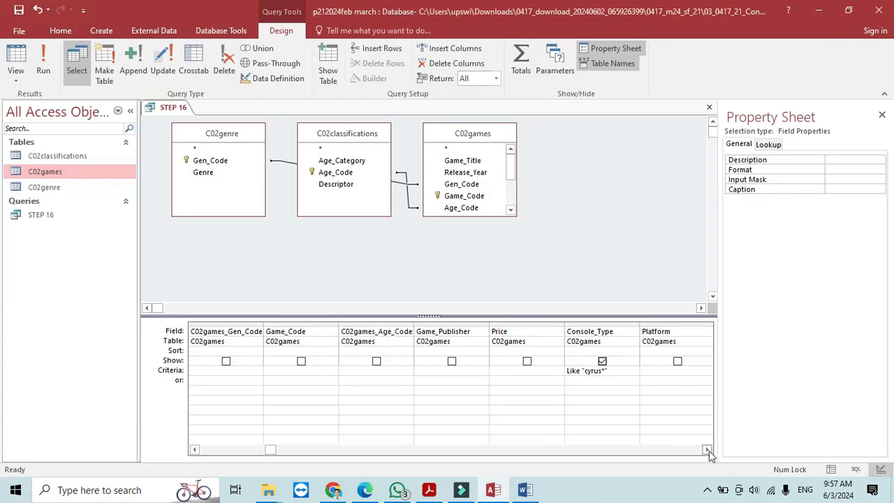
- Show Rank in the query output and review question 16's requirements again
left_click(268, 449)
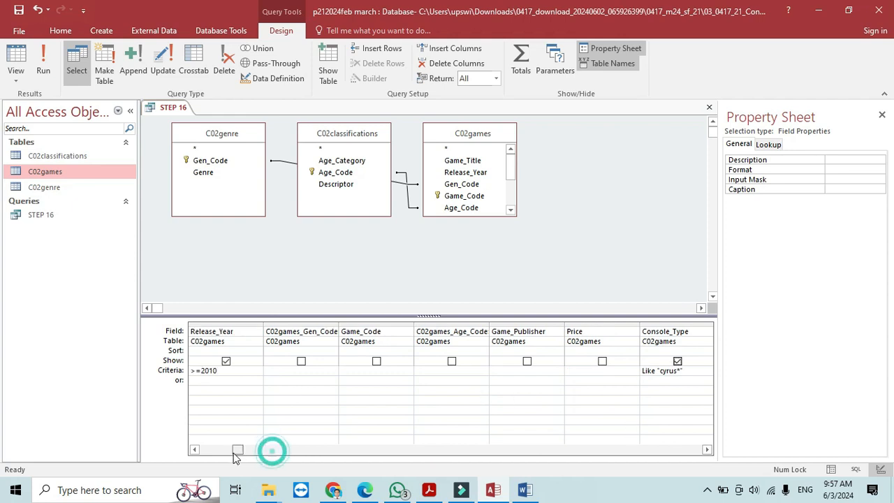
left_click_drag(224, 450, 368, 451)
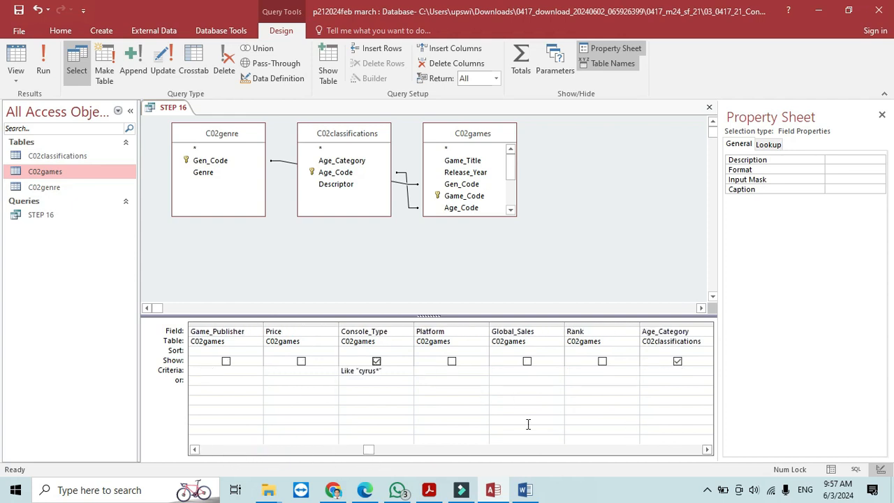
left_click(602, 361)
key("alt+Tab")
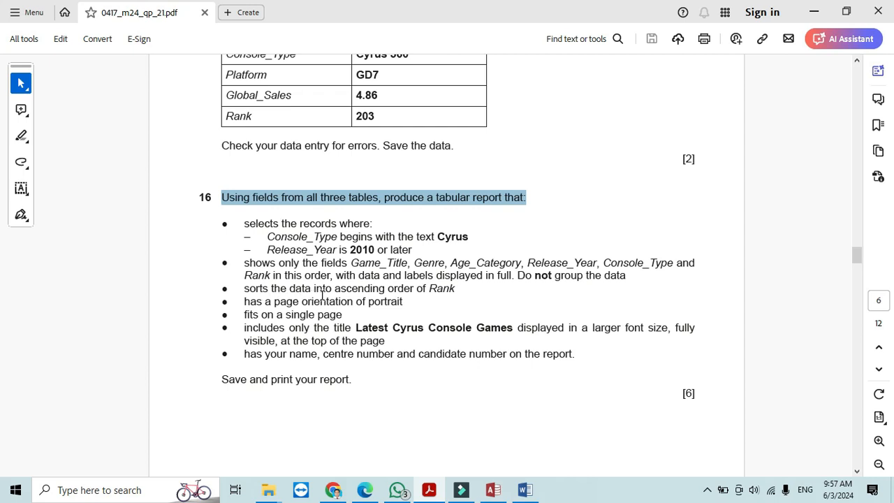
- Sort the STEP 16 query by Rank ascending and run it to list the 32 Cyrus console records
key("alt+Tab")
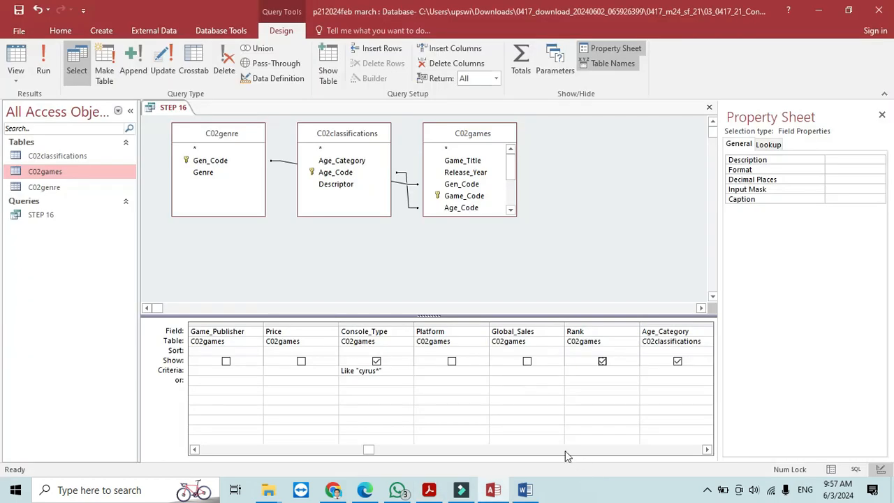
left_click(633, 351)
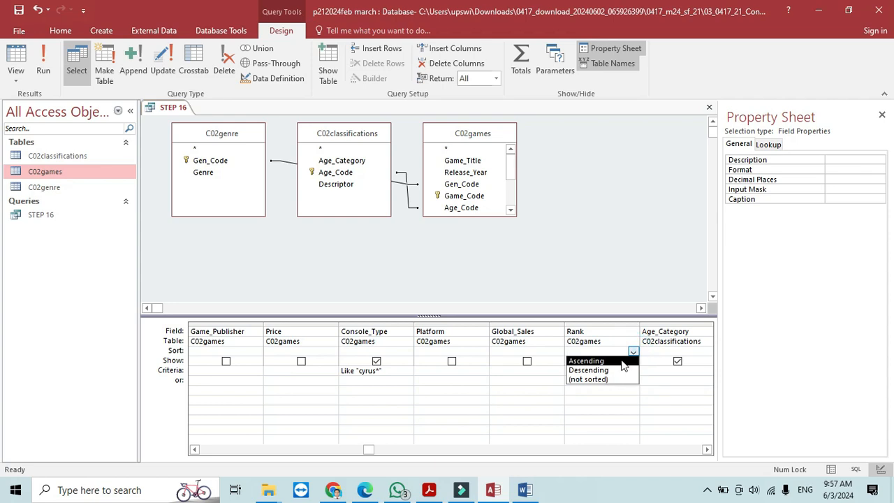
left_click(621, 362)
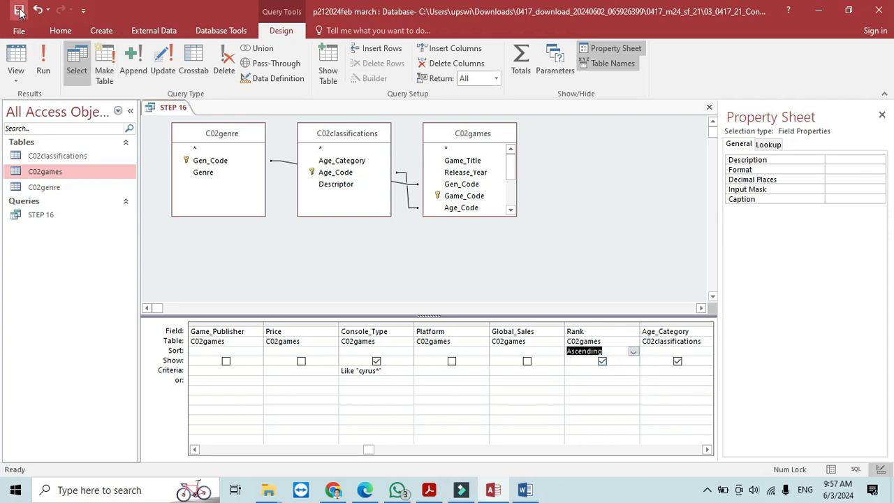
left_click(43, 62)
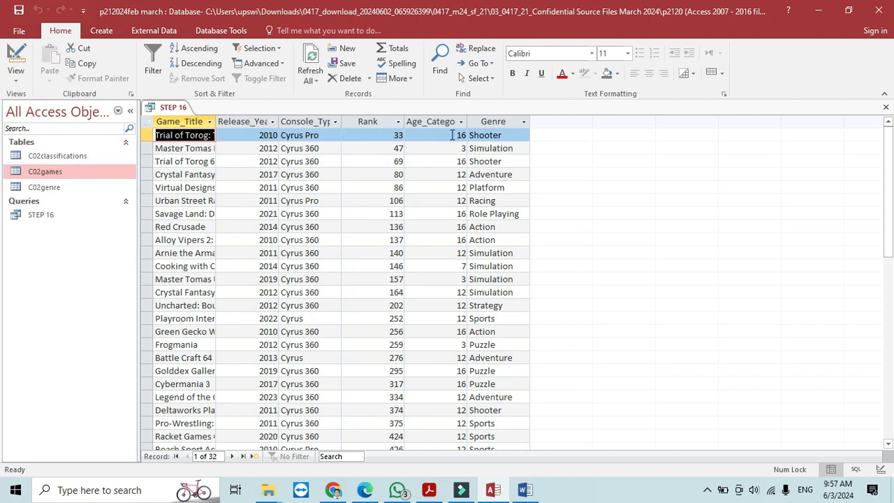
key("alt+Tab")
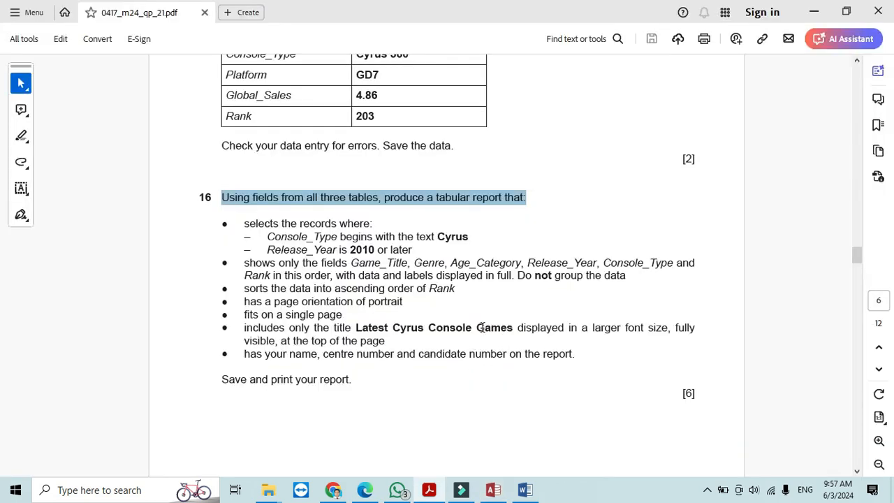
key("alt+Tab")
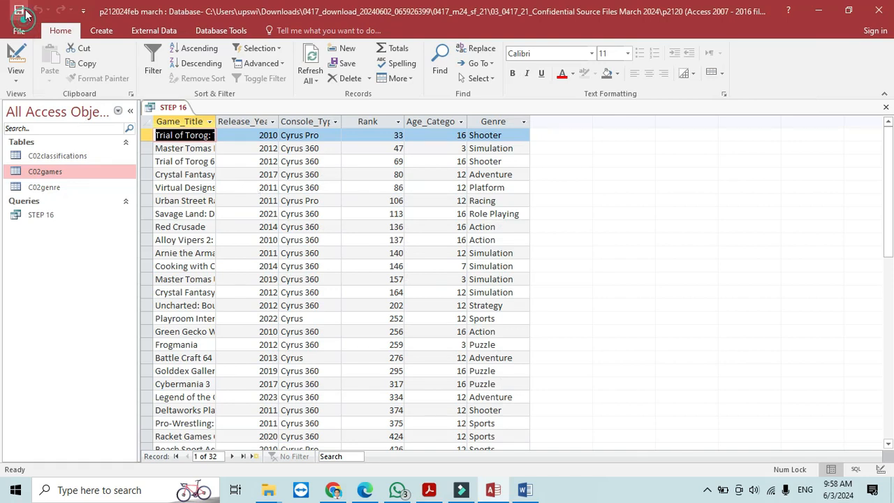
- Close the query results and start the Report Wizard on the STEP 16 query
left_click(886, 107)
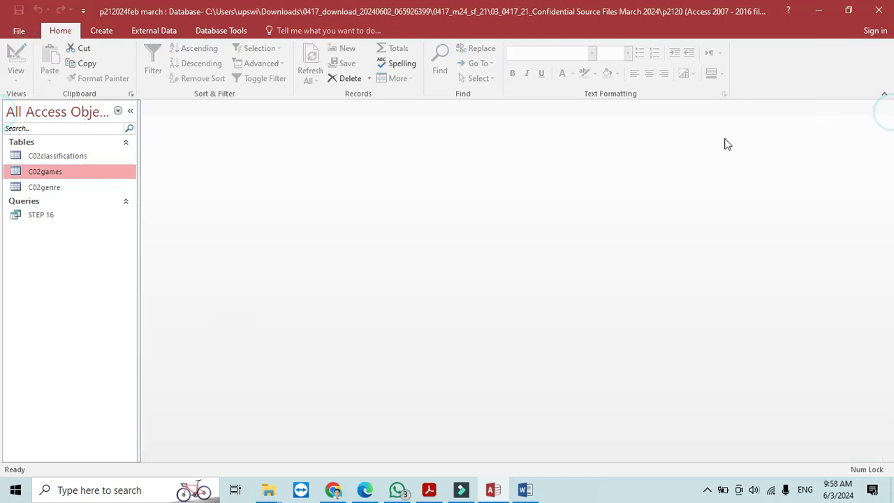
left_click(43, 221)
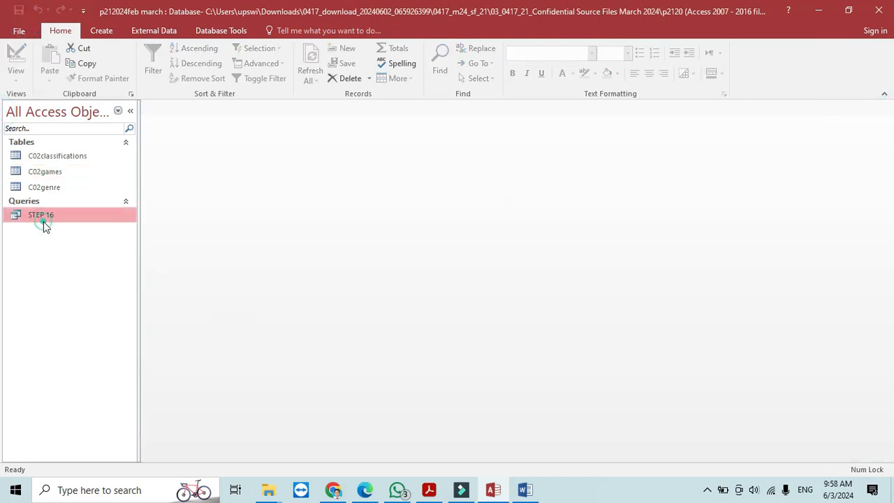
left_click(101, 30)
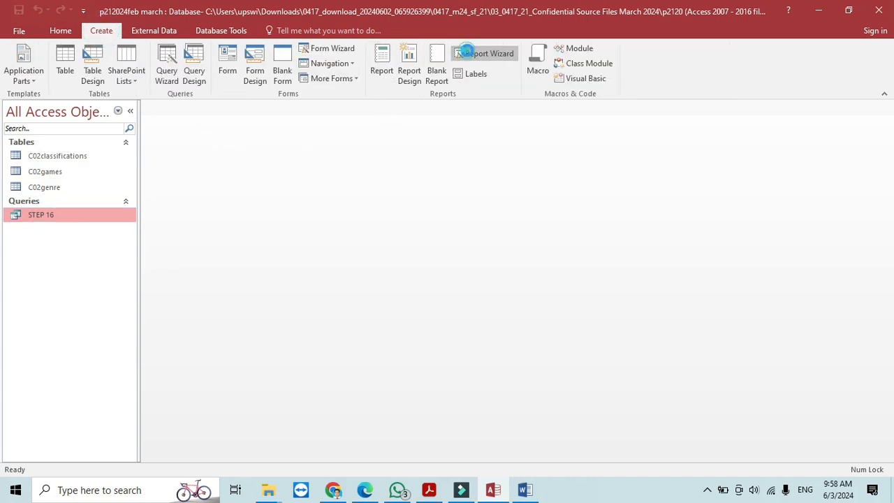
left_click(487, 53)
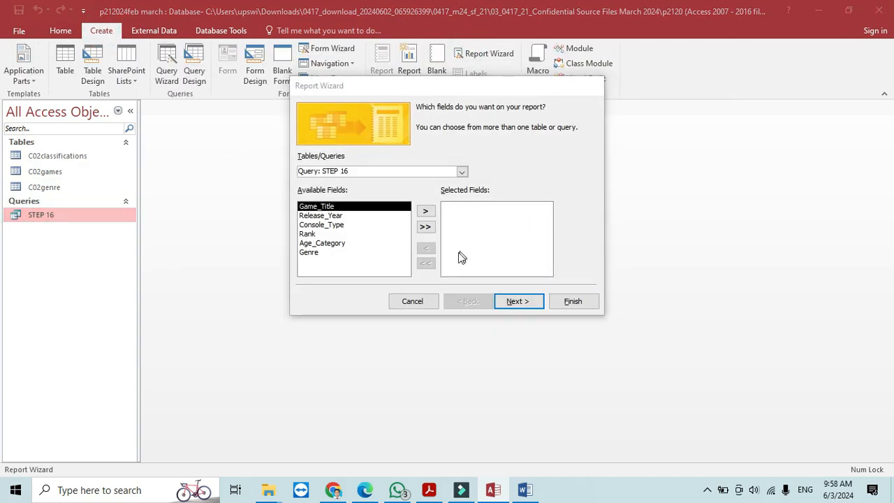
key("alt+Tab")
- Add Game_Title, Genre and Age_Category to the report's selected fields
key("alt+Tab")
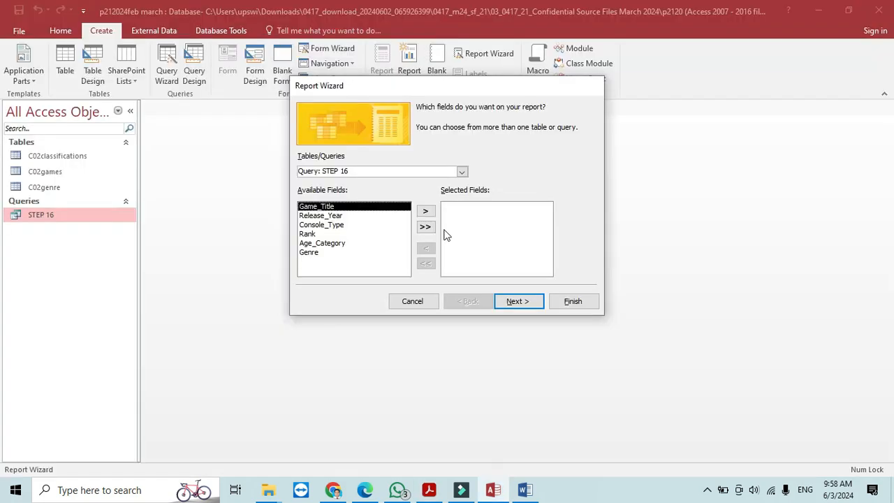
left_click(425, 212)
key("alt+Tab")
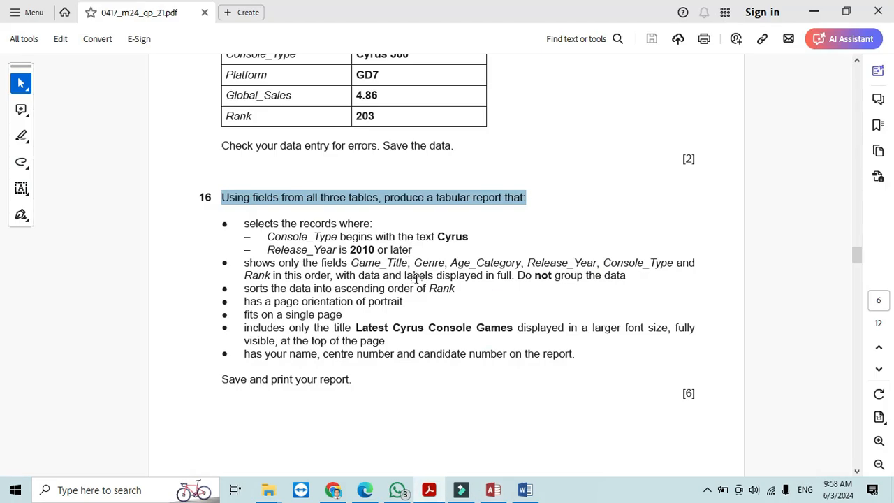
key("alt+Tab")
left_click(311, 244)
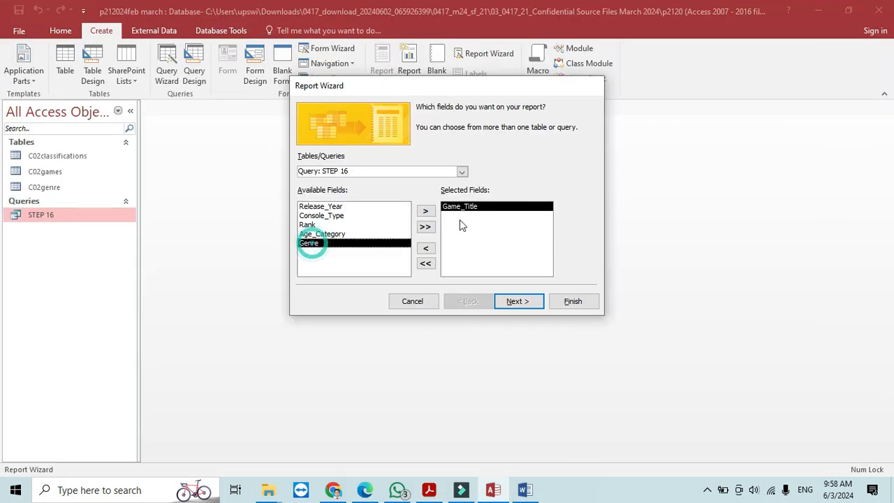
left_click(426, 211)
key("alt+Tab")
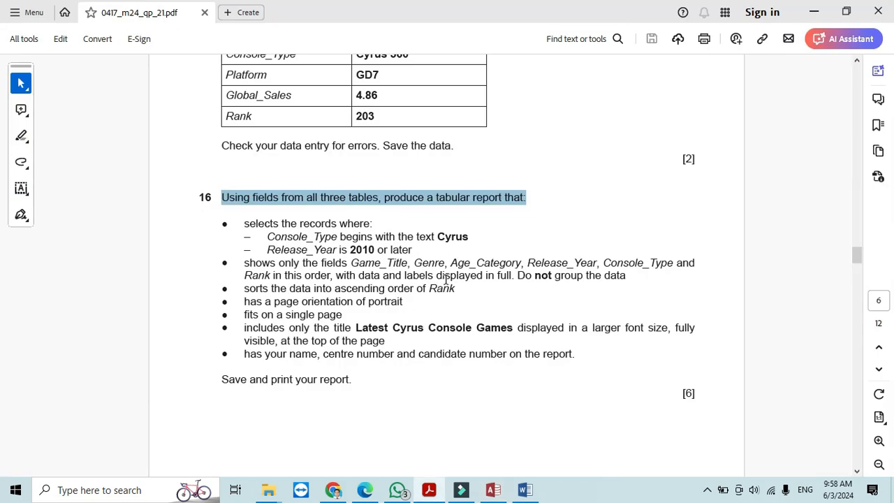
key("alt+Tab")
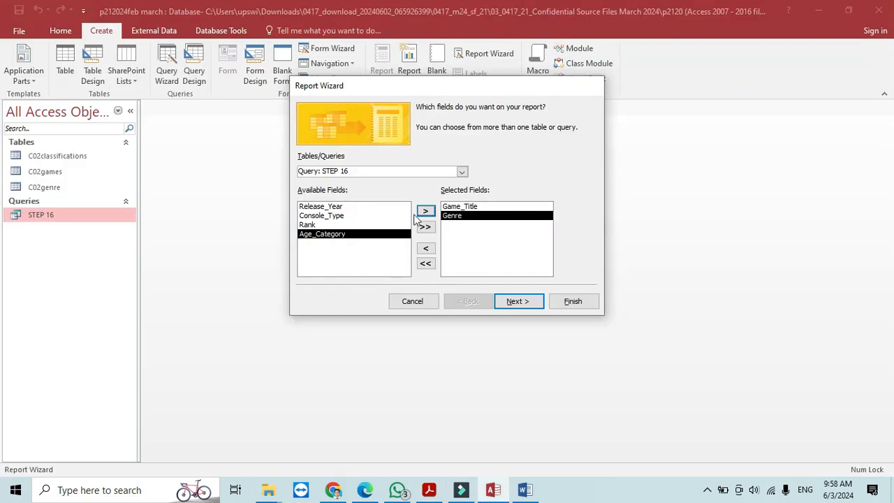
left_click(425, 211)
- Add Release_Year, Console_Type and Rank to complete the field list
key("alt+Tab")
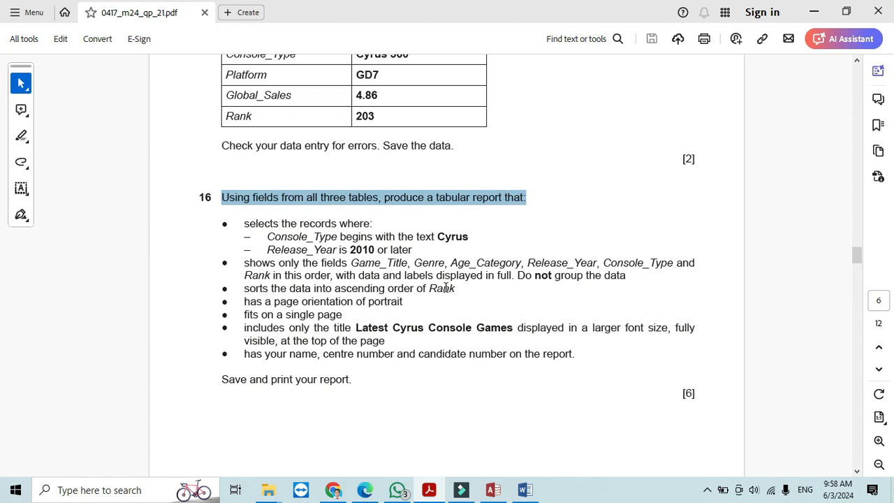
key("alt+Tab")
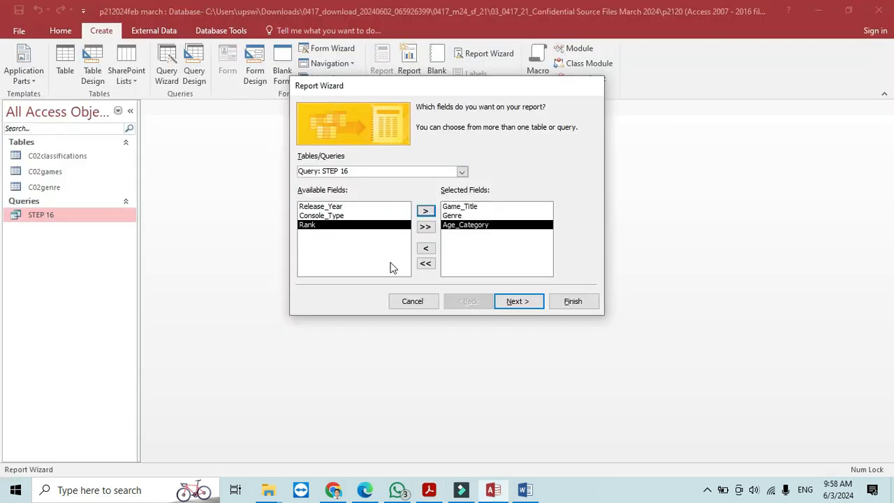
left_click(326, 206)
left_click(426, 211)
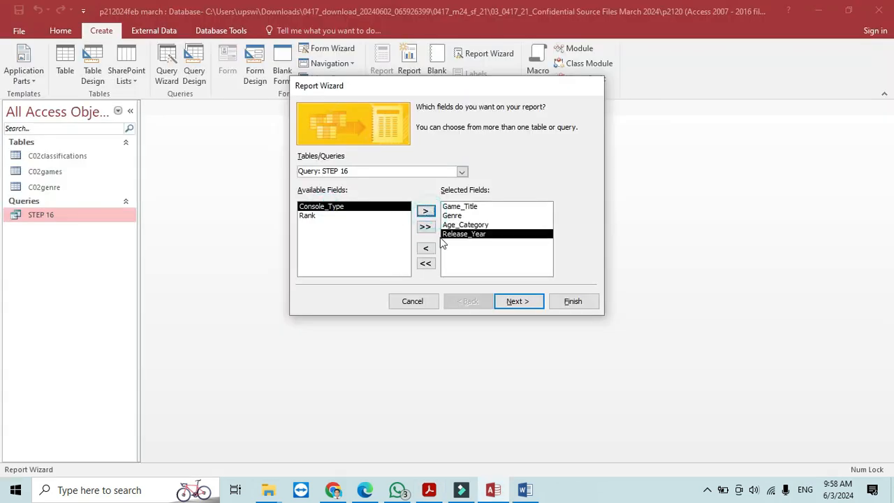
key("alt+Tab")
key("alt+Tab")
left_click(426, 211)
left_click(425, 211)
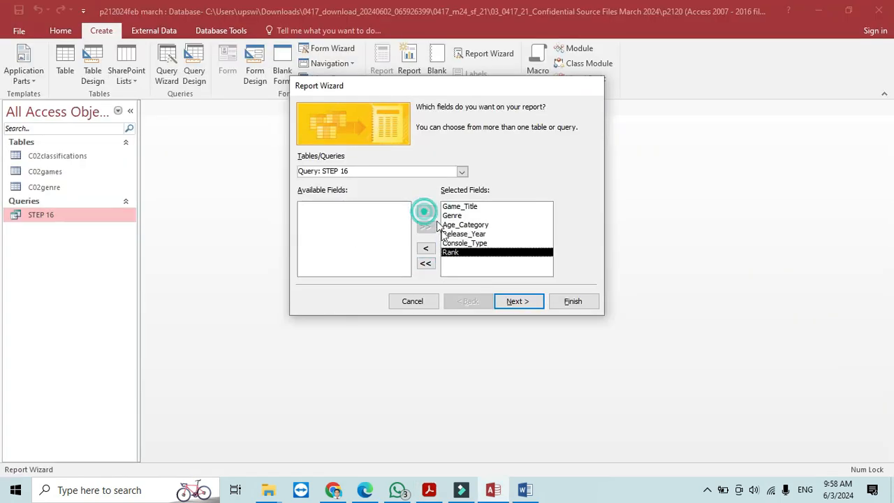
- Keep the default view, grouping and sort, and accept a tabular portrait layout
left_click(518, 304)
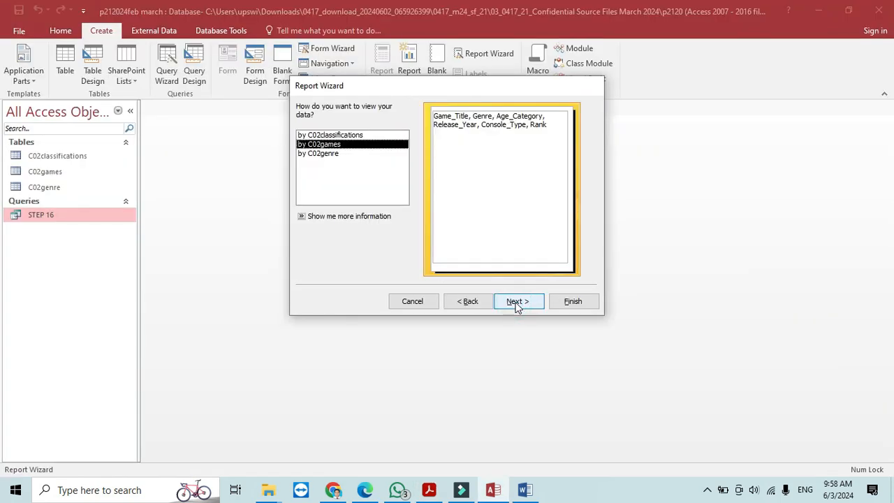
left_click(518, 304)
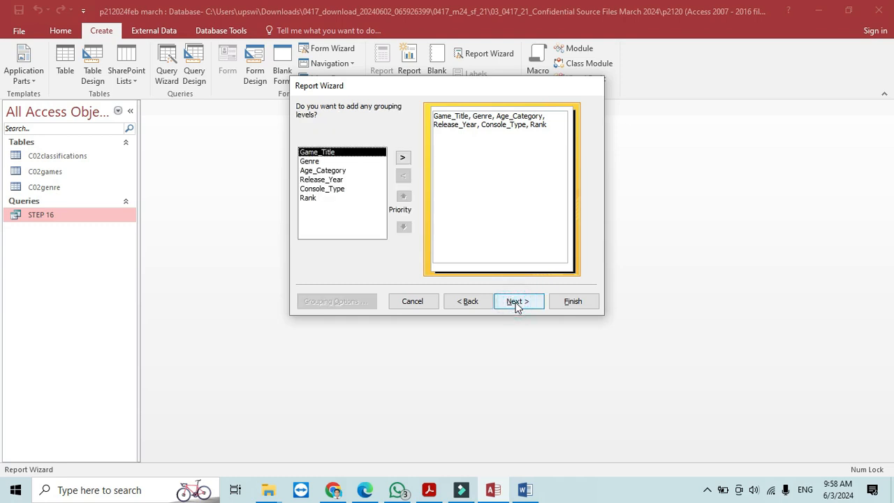
left_click(517, 304)
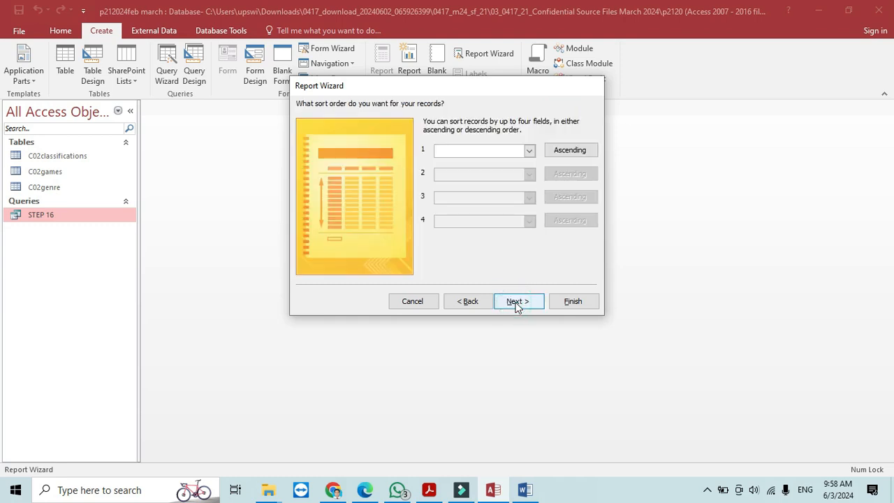
left_click(518, 305)
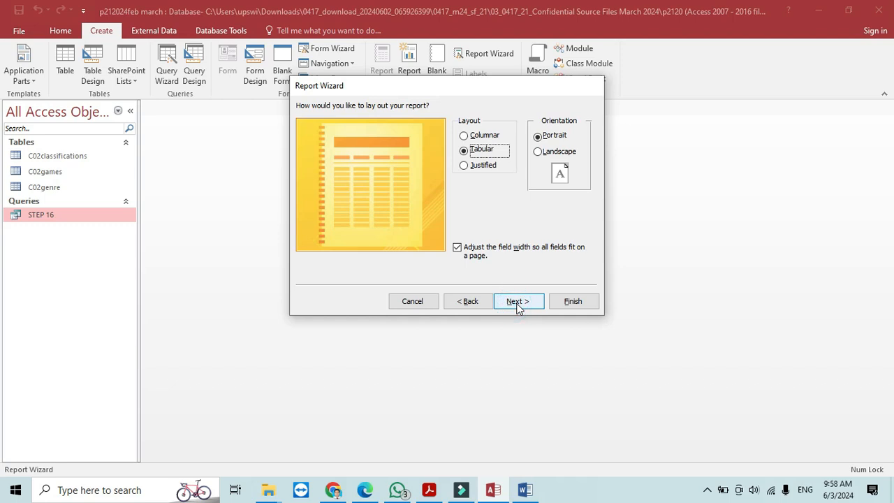
key("alt+Tab")
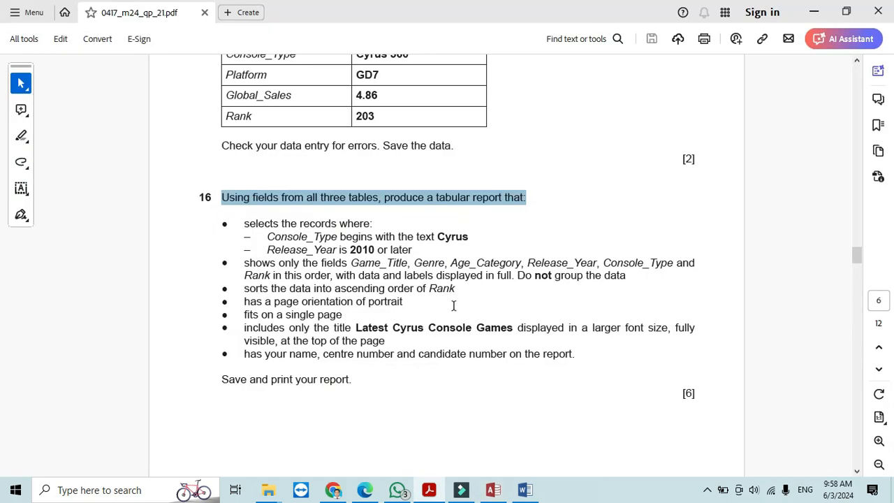
key("alt+Tab")
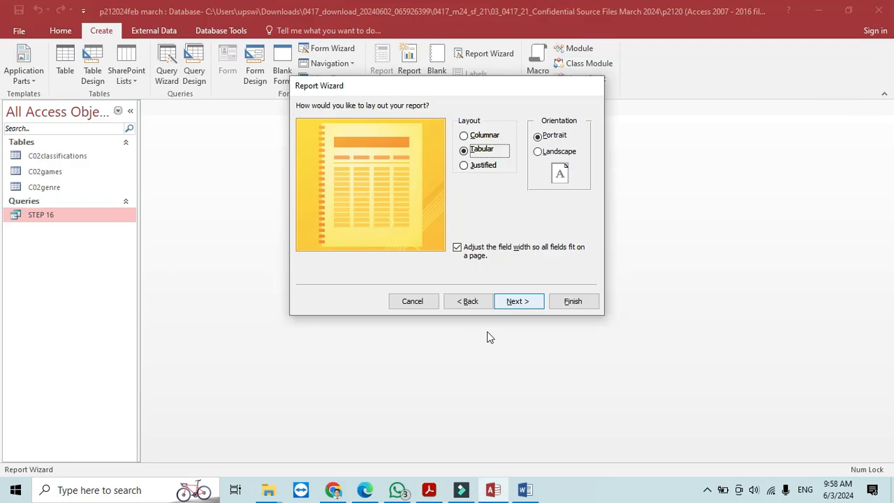
left_click(529, 301)
- Title the report 'Latest Cyrus Console Games', finish it, and switch to Layout View
key("alt+Tab")
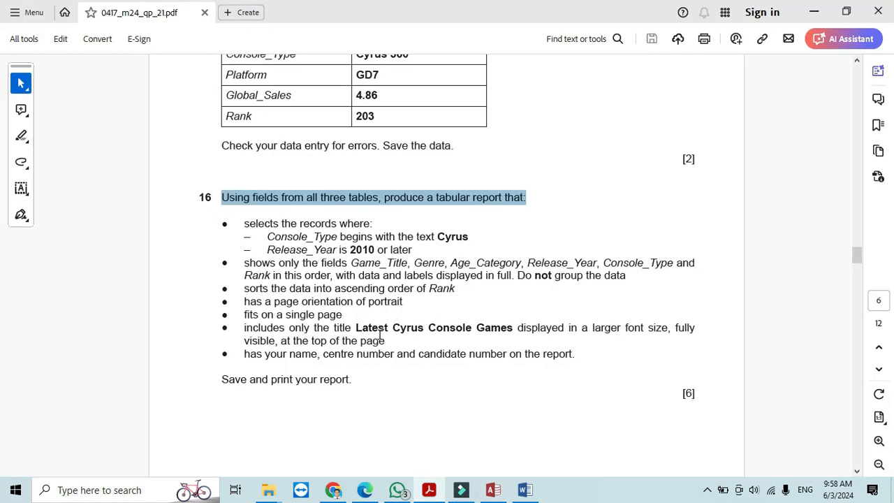
left_click_drag(361, 328, 500, 341)
right_click(501, 341)
left_click(529, 160)
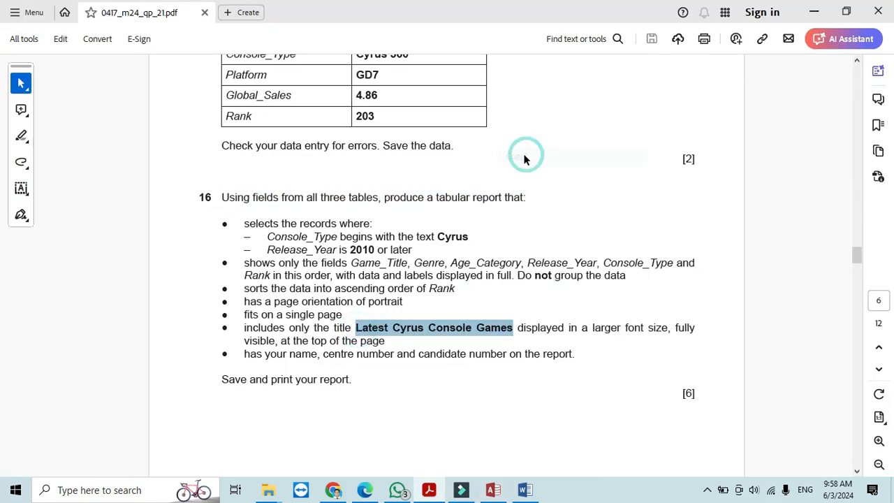
key("alt+Tab")
left_click_drag(524, 124, 360, 114)
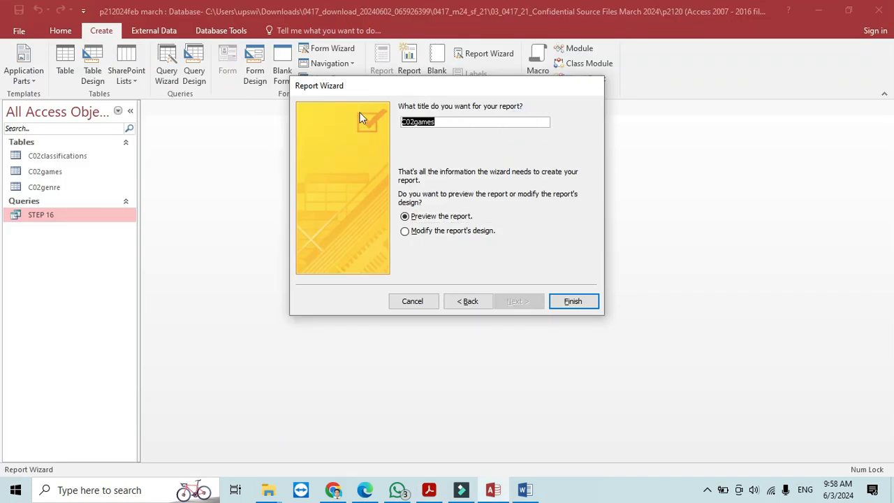
key("ctrl+v")
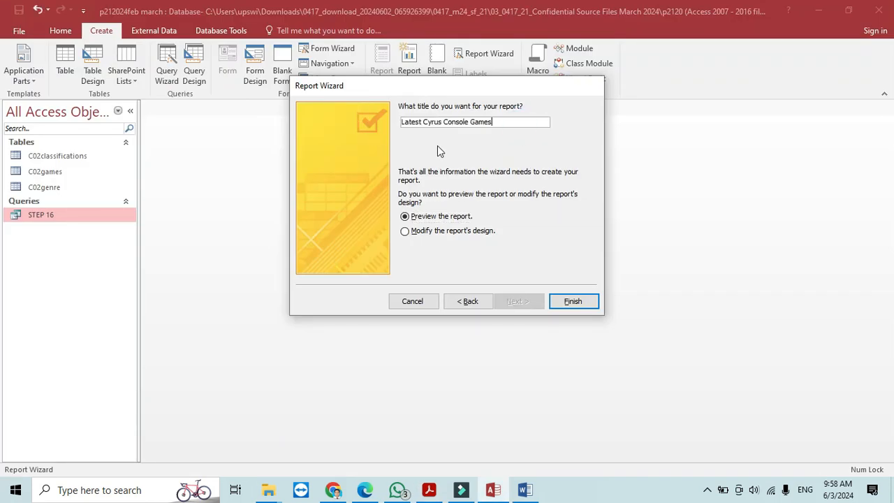
left_click(572, 301)
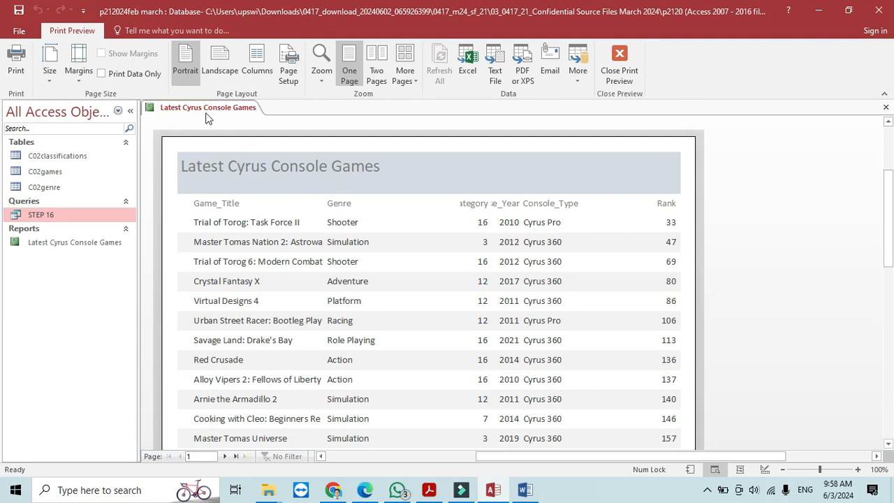
right_click(208, 110)
left_click(243, 179)
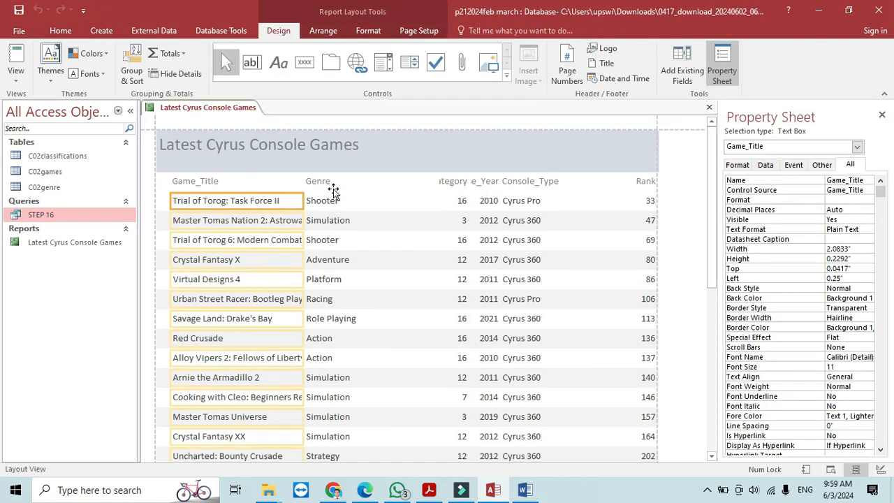
- Resize the Genre and Game_Title columns so full game titles show
left_click(330, 183)
left_click(331, 202, "shift")
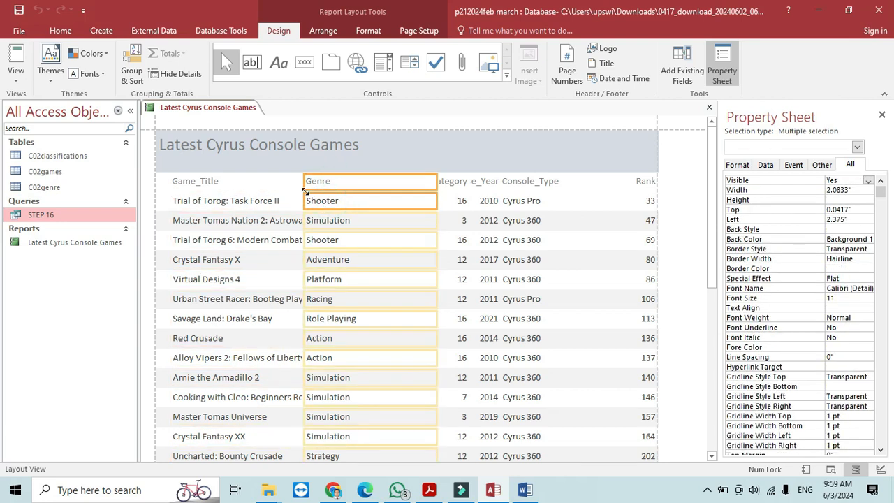
left_click_drag(304, 185, 362, 210)
left_click(223, 167)
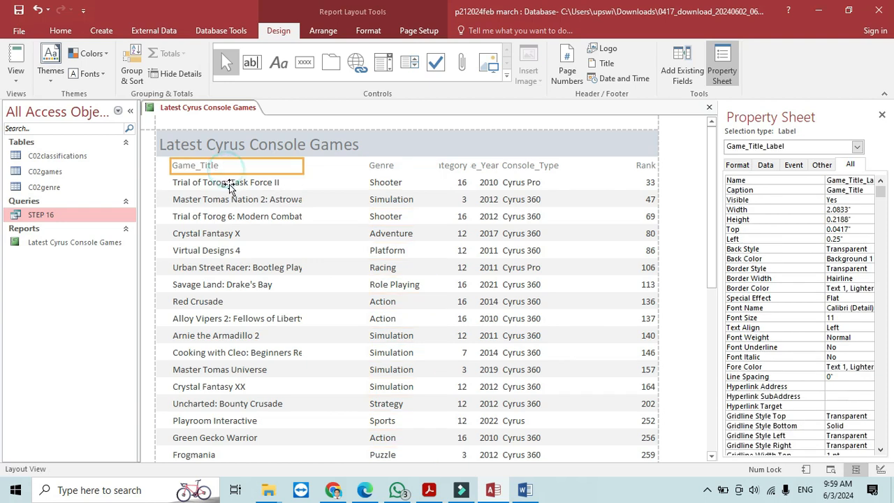
left_click(234, 183, "shift")
left_click_drag(294, 172, 350, 181)
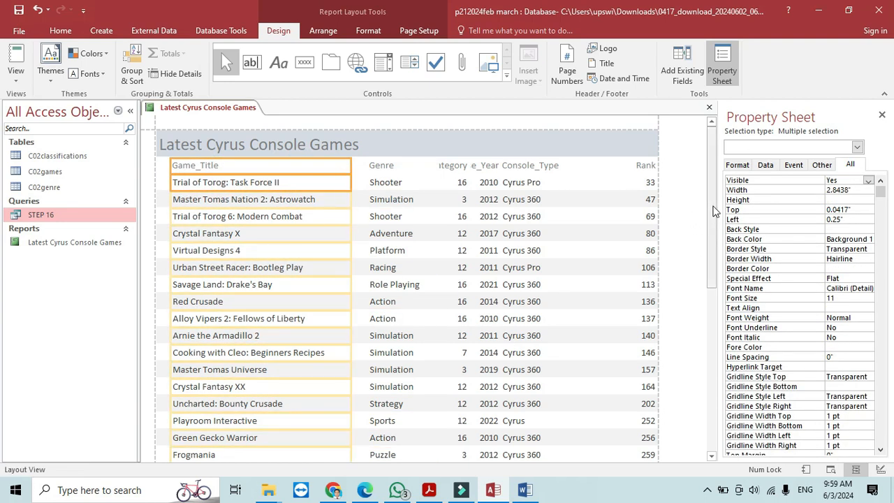
mouse_move(710, 200)
left_mouse_down()
mouse_move(727, 349)
mouse_move(719, 189)
left_mouse_up()
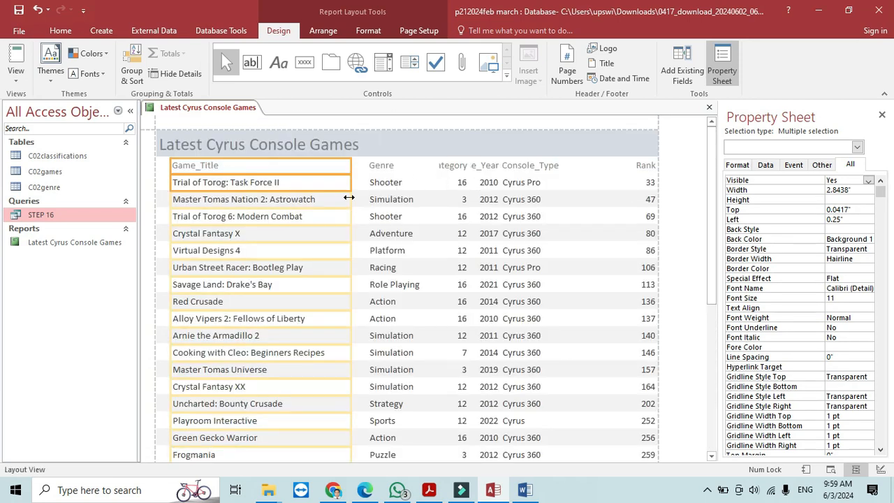
left_click_drag(351, 201, 338, 200)
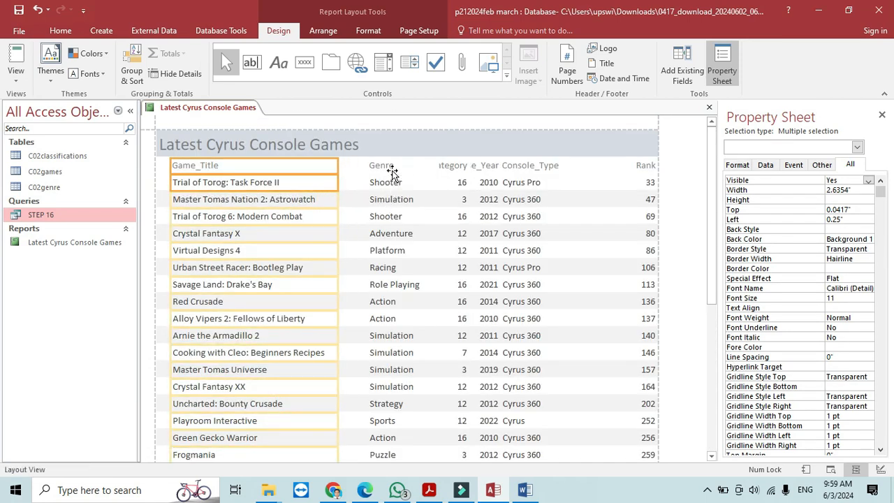
- Adjust the Genre column edge and widen Age_Category so its heading shows fully
left_click(392, 168)
left_click(397, 183, "shift")
left_click_drag(367, 170, 342, 170)
left_click(436, 168)
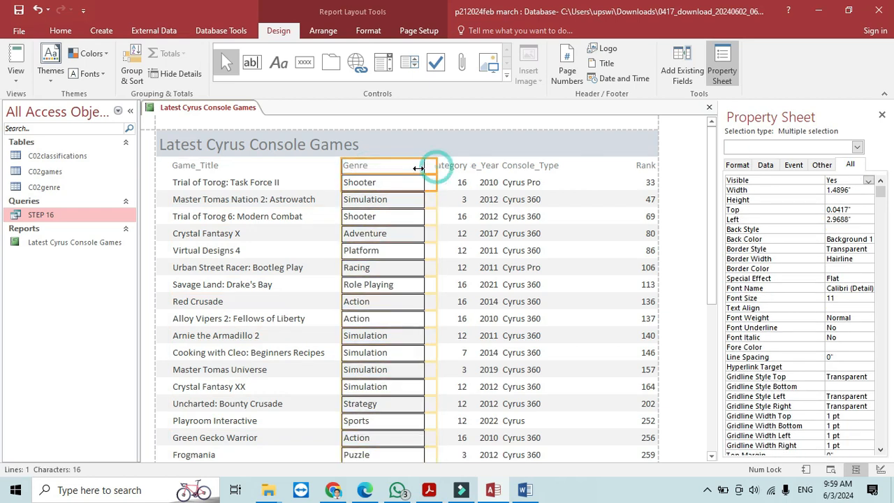
left_click(453, 169)
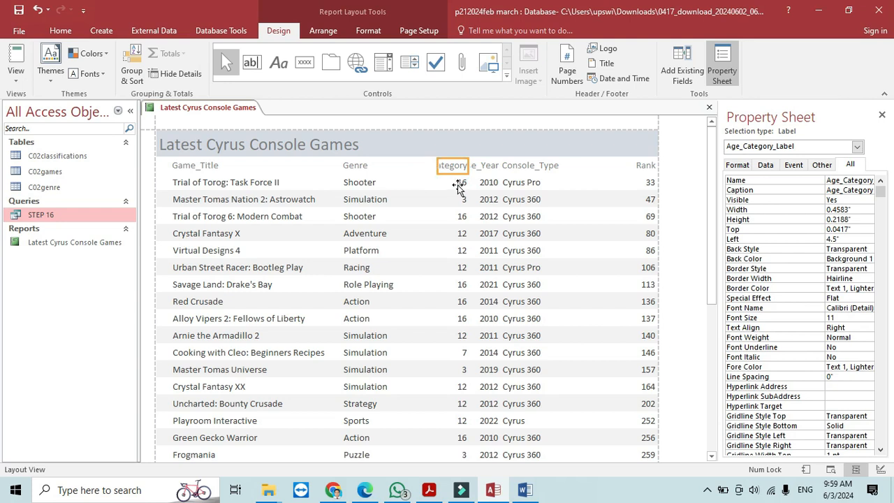
left_click_drag(437, 165, 405, 168)
left_click(410, 168)
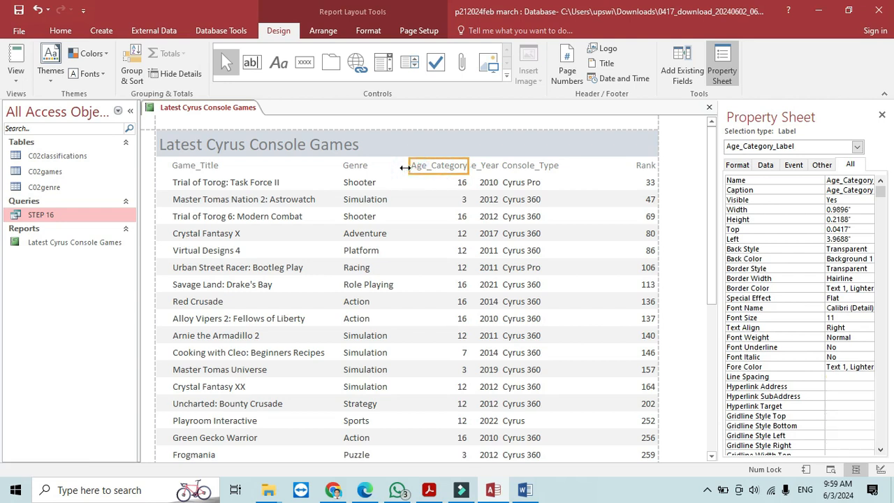
- Widen the Console_Type and Release_Year columns, then save the report
left_click(528, 168)
left_click(533, 188, "shift")
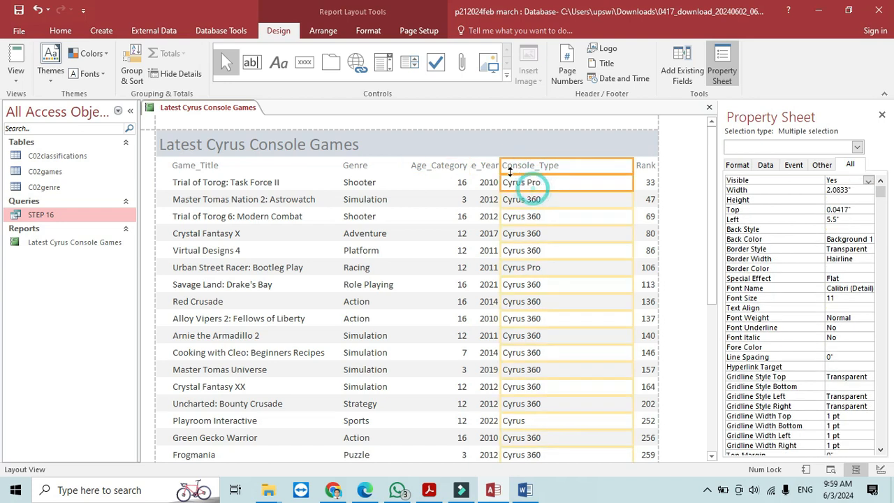
left_click_drag(501, 165, 567, 176)
left_click(492, 166)
left_click_drag(497, 166, 536, 167)
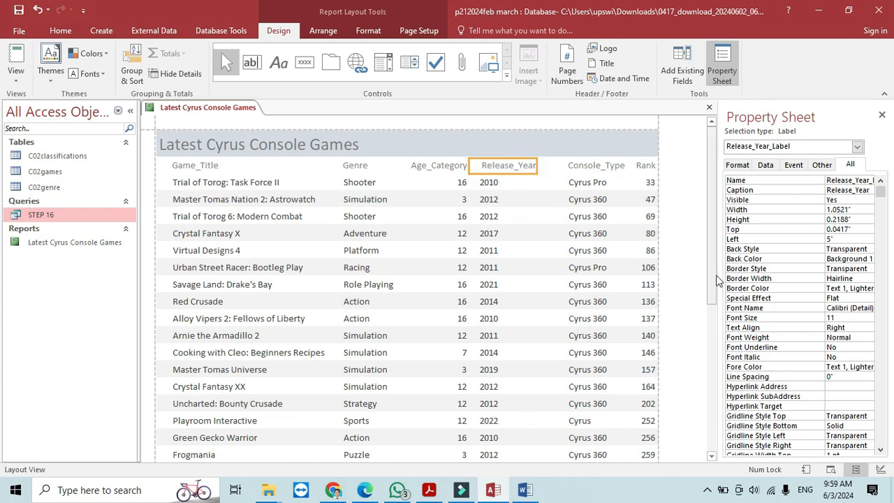
left_click_drag(715, 275, 727, 460)
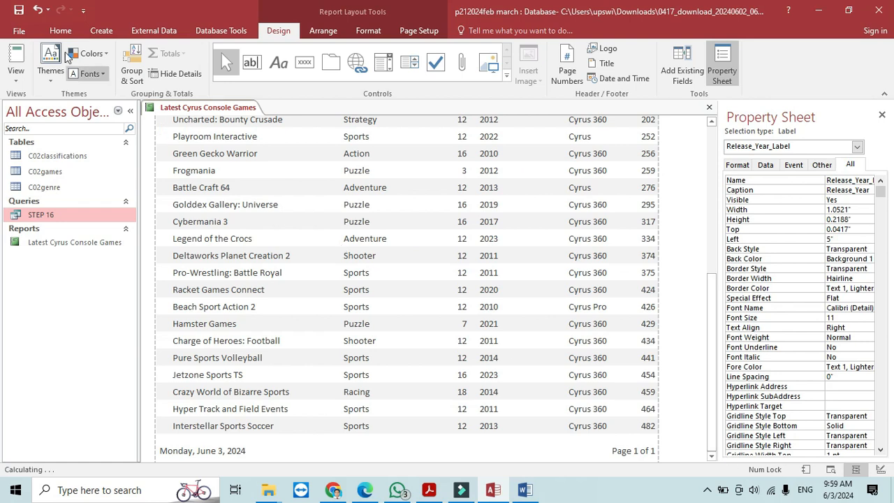
left_click(19, 11)
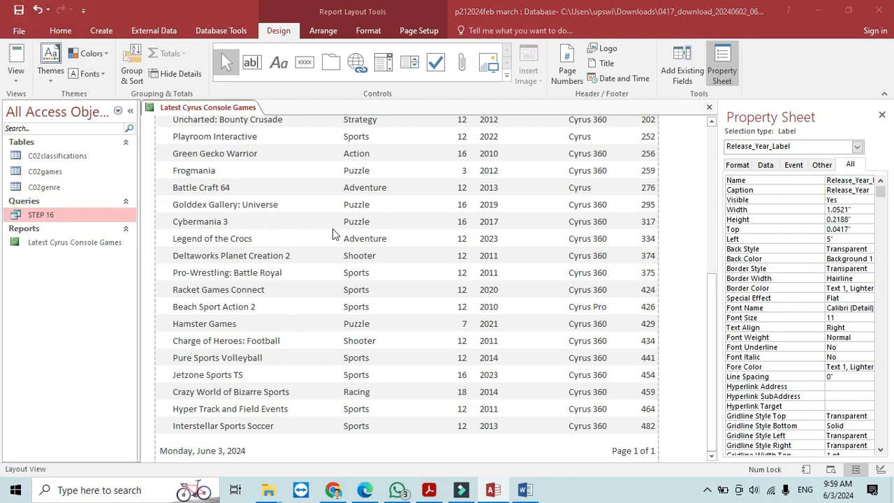
key("alt+Tab")
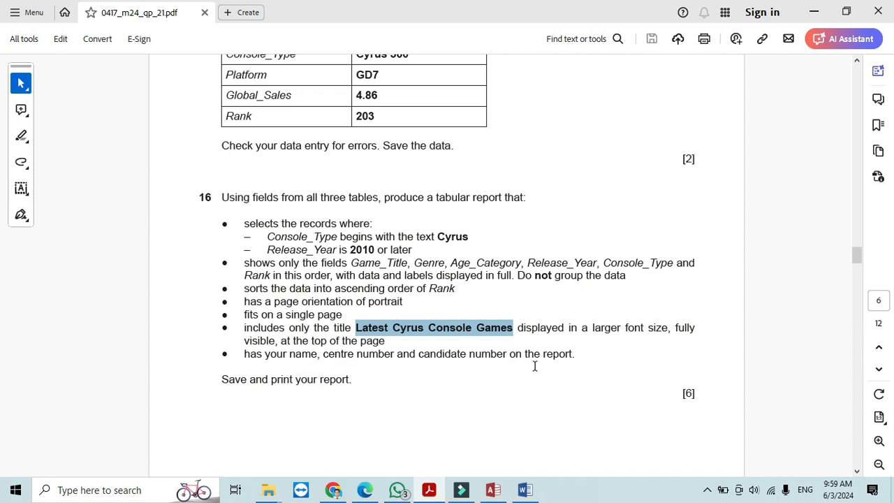
key("alt+Tab")
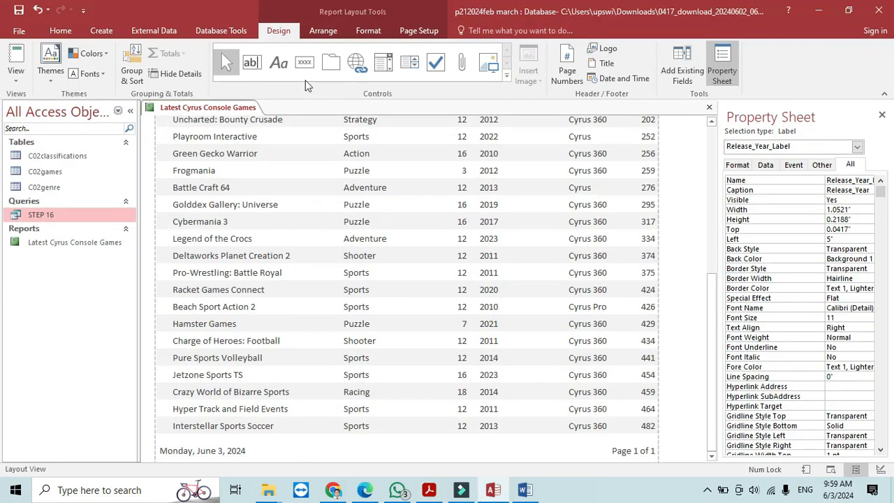
- In Design View, add a Page Footer label with the candidate's name, centre and candidate numbers
right_click(233, 109)
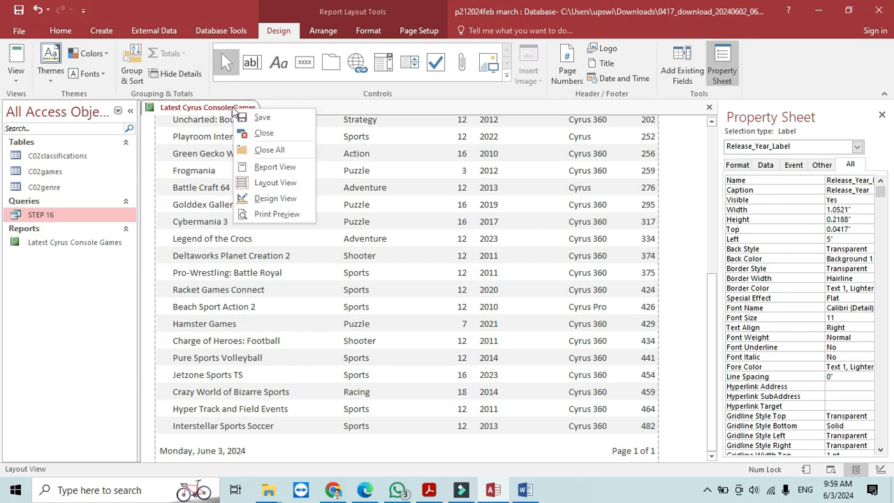
left_click(264, 199)
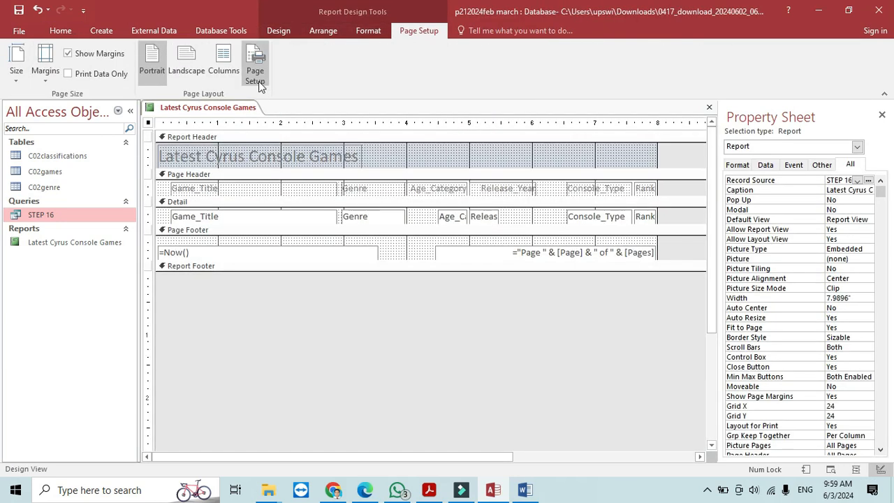
left_click(280, 31)
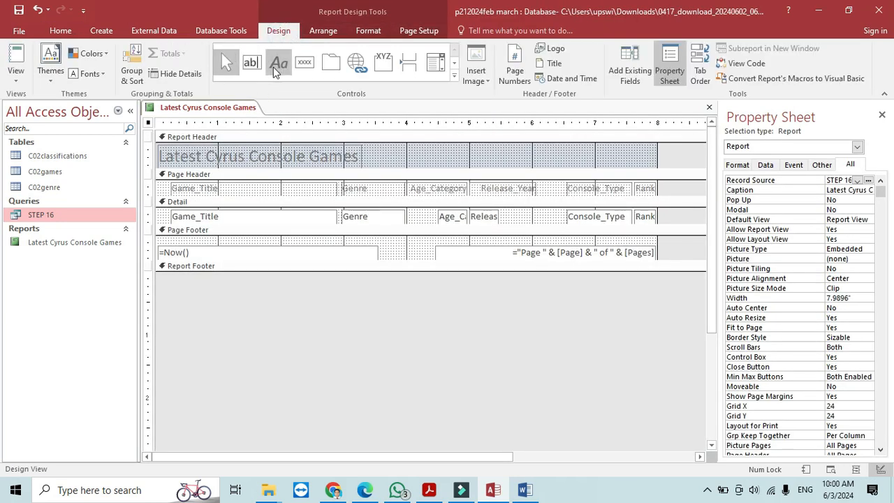
left_click(274, 67)
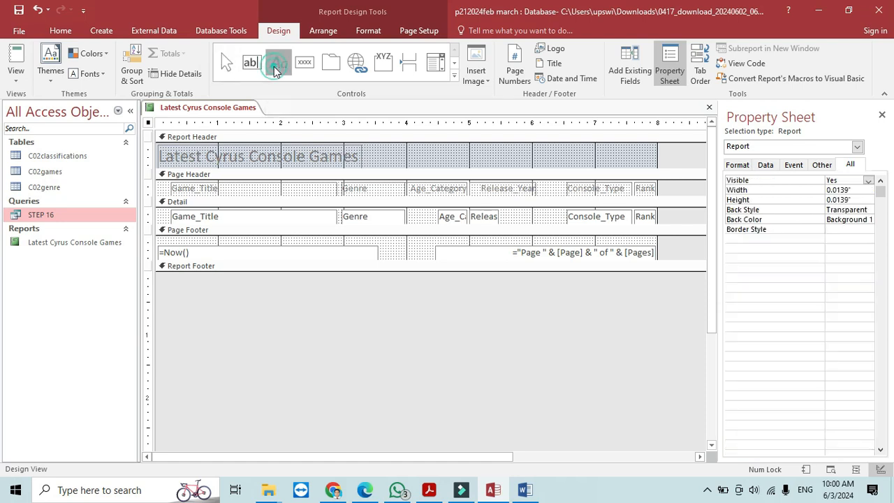
left_click_drag(313, 245, 466, 258)
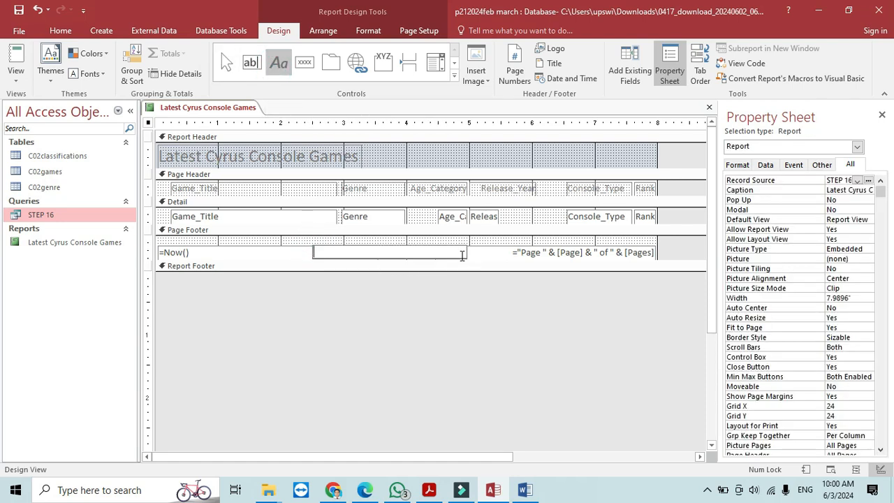
type("F")
key("Caps_Lock")
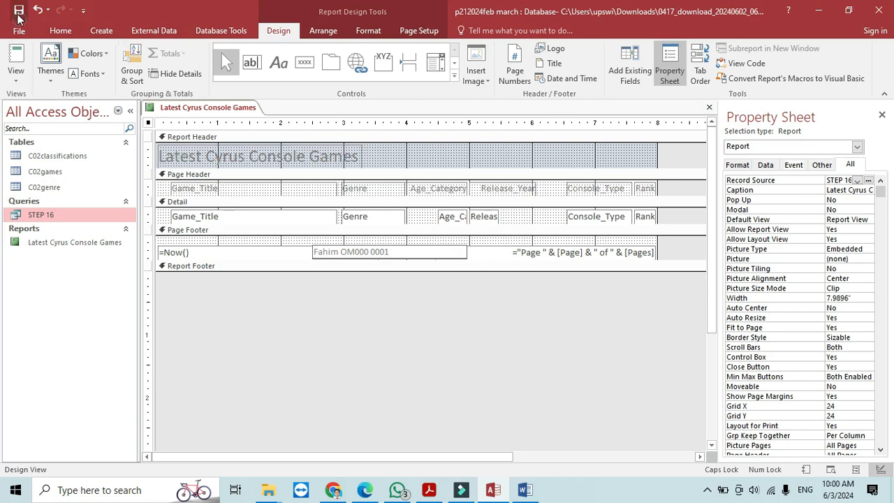
- Preview the finished report in Report View and bring the exam PDF forward
left_click(15, 63)
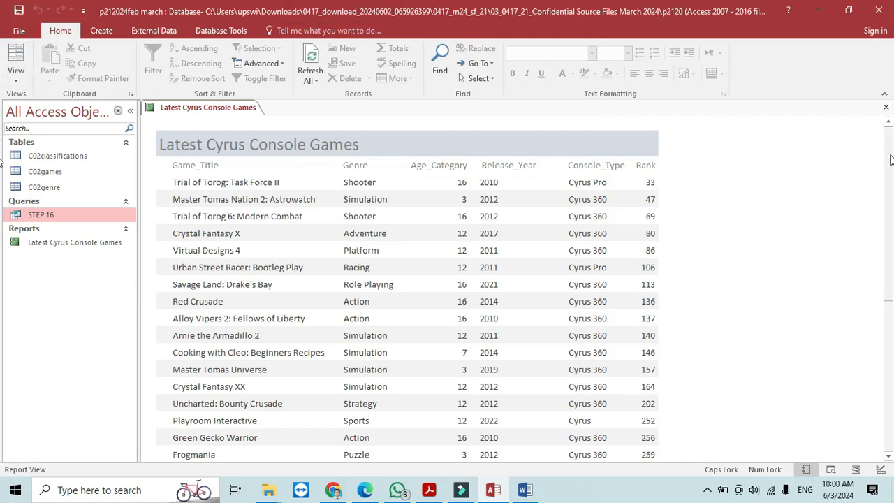
scroll(887, 154, "down", 5)
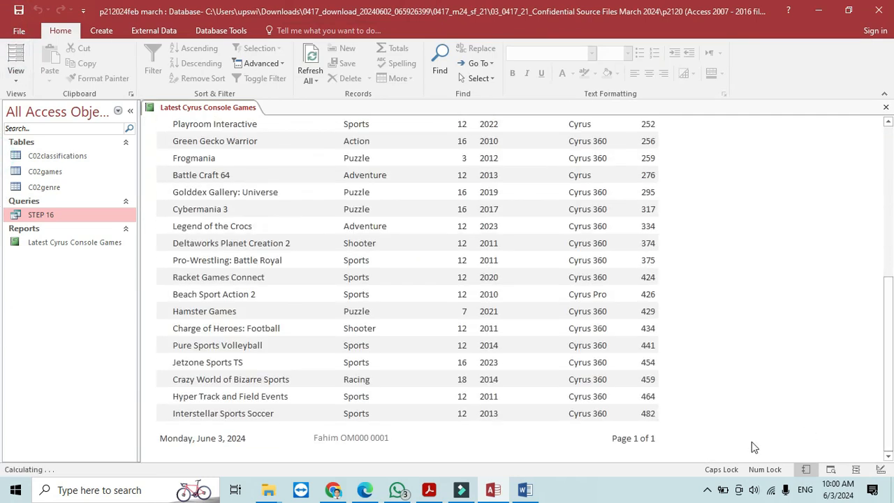
key("alt+Tab")
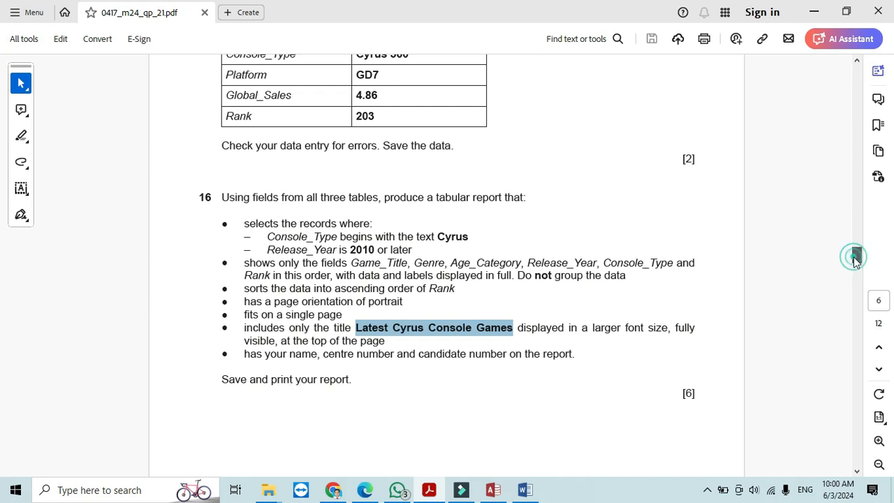
- Read question 17's Junior Tomas Games instructions, then close the report in Access
left_click_drag(856, 258, 861, 279)
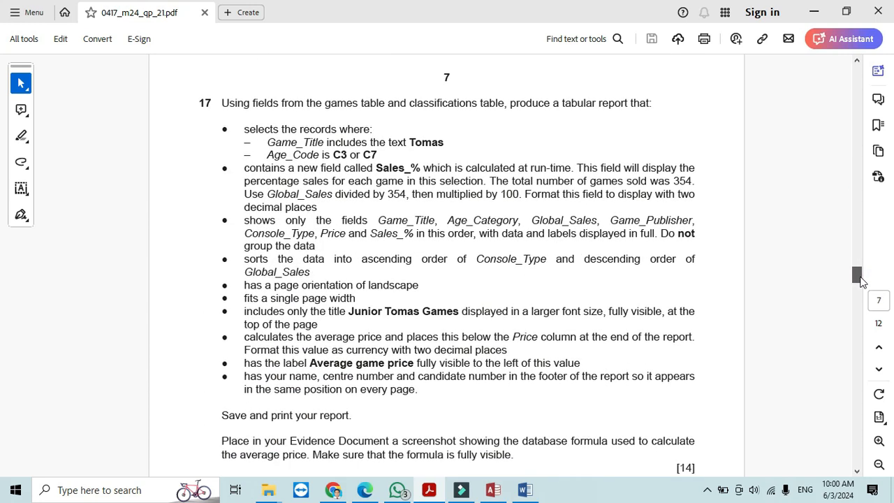
scroll(861, 279, "down", 1)
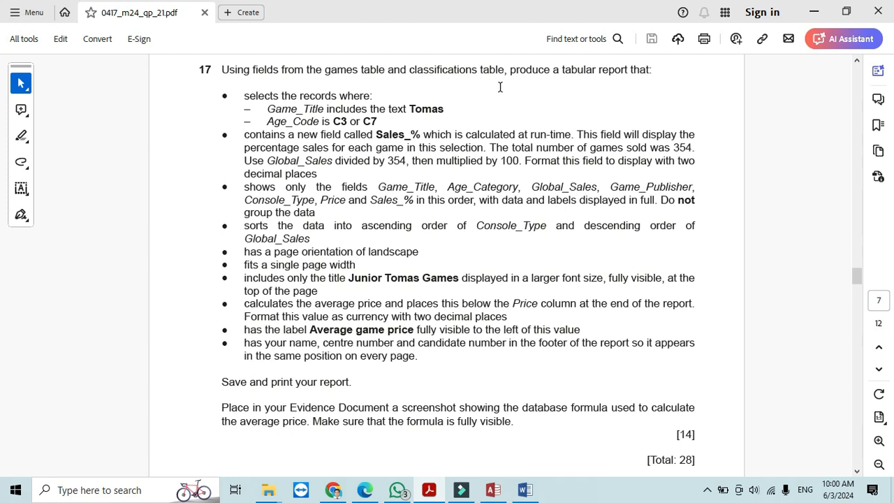
key("alt+Tab")
left_click(885, 109)
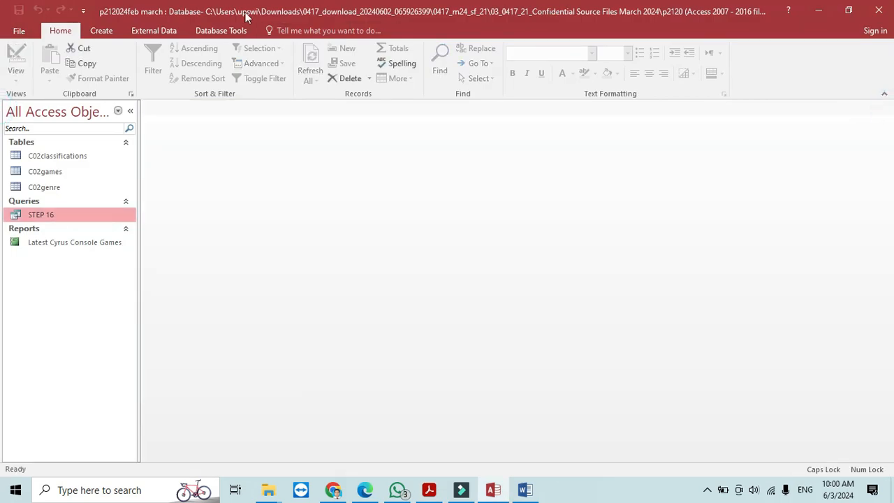
- Start a Simple Query Wizard and add all C02classifications and C02games fields
left_click(103, 31)
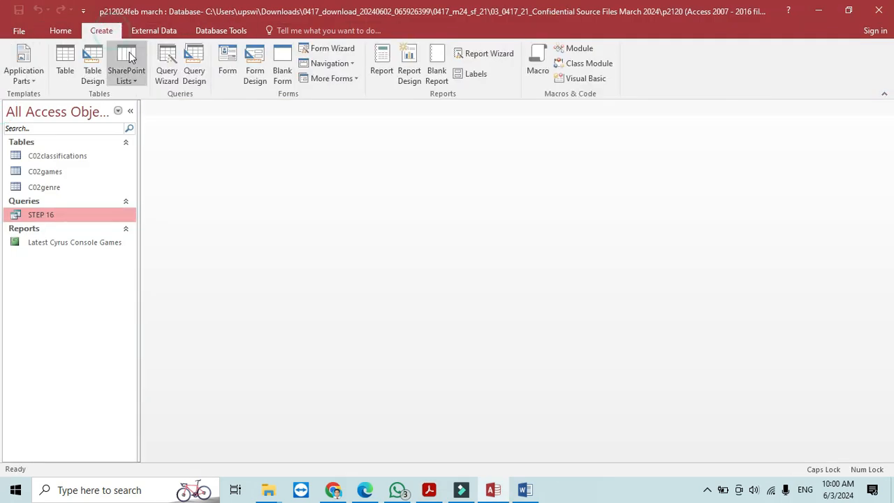
left_click(166, 62)
left_click(493, 309)
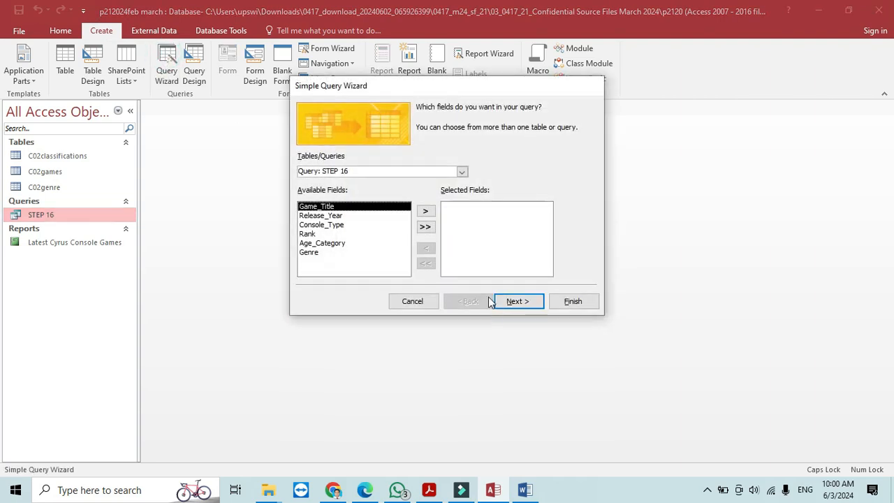
left_click(461, 171)
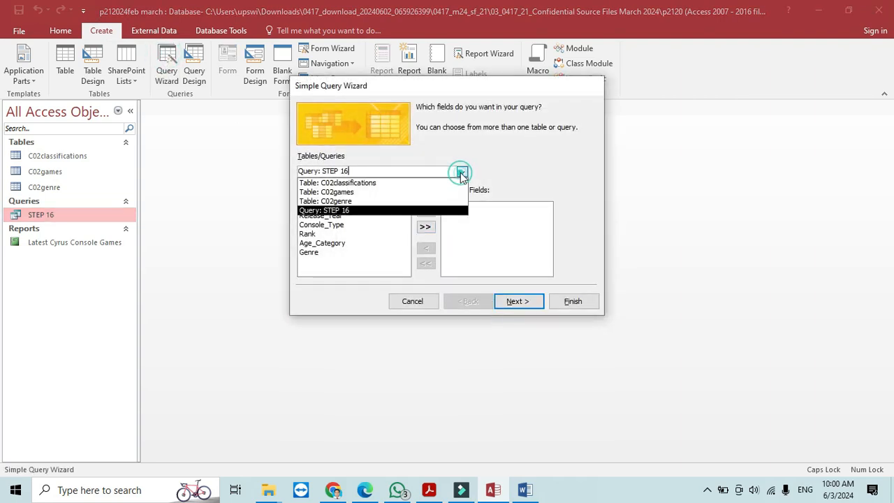
left_click(389, 183)
left_click(425, 226)
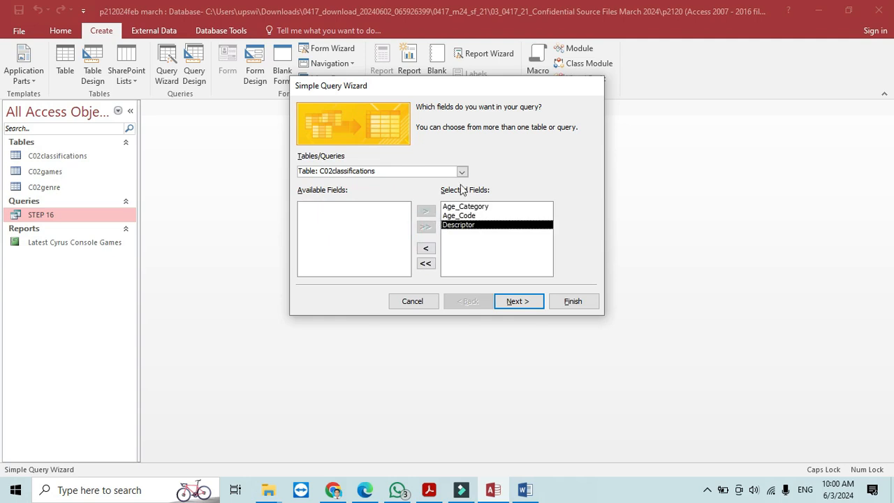
left_click(461, 172)
left_click(370, 193)
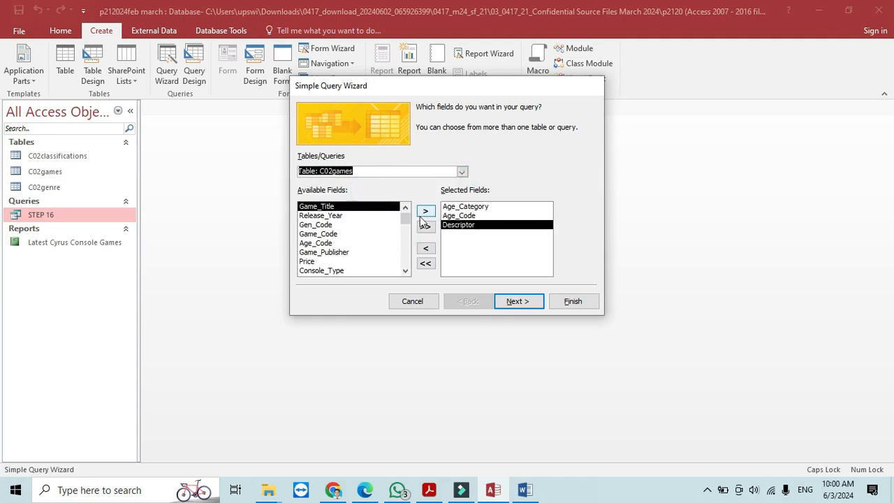
left_click(425, 226)
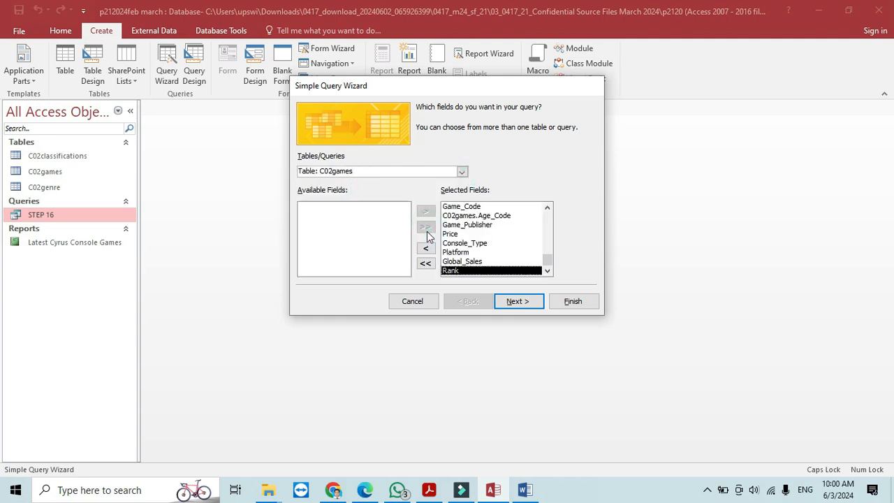
key("alt+Tab")
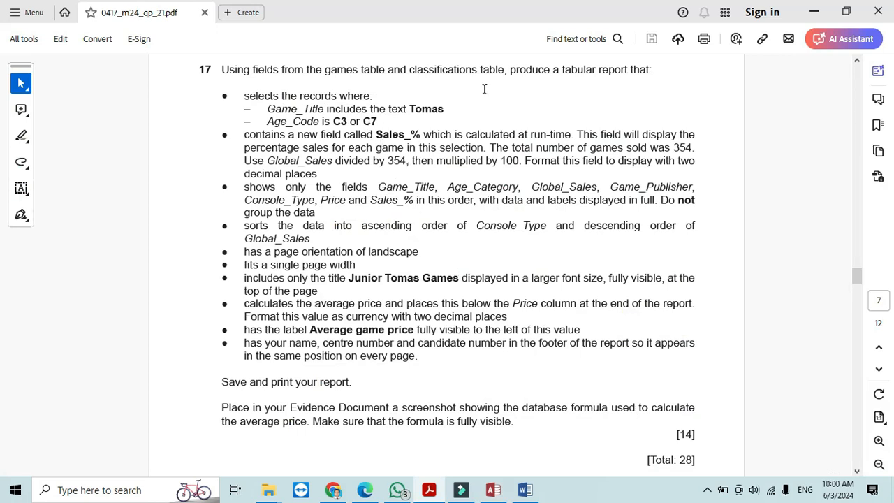
key("alt+Tab")
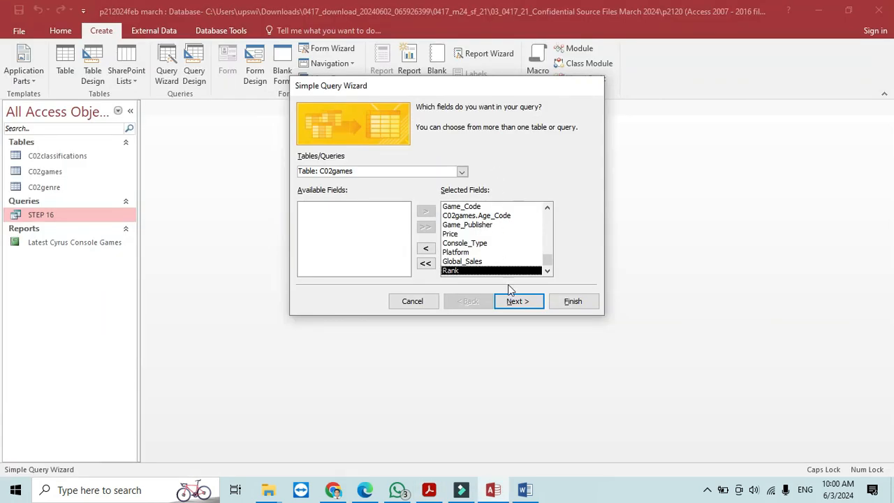
- Title the query 17 and finish it set to open in Design View
left_click(519, 301)
left_click(518, 301)
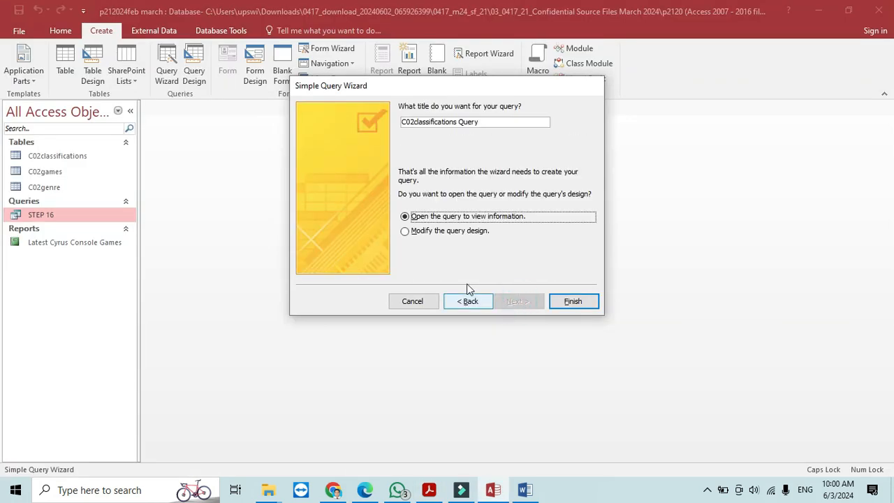
left_click(481, 123)
left_click_drag(485, 122, 398, 122)
key("alt+Tab")
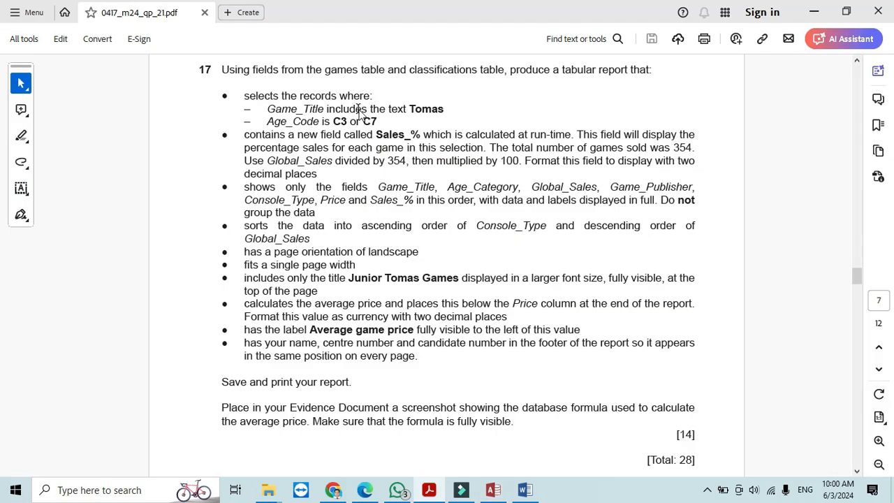
key("alt+Tab")
type("17")
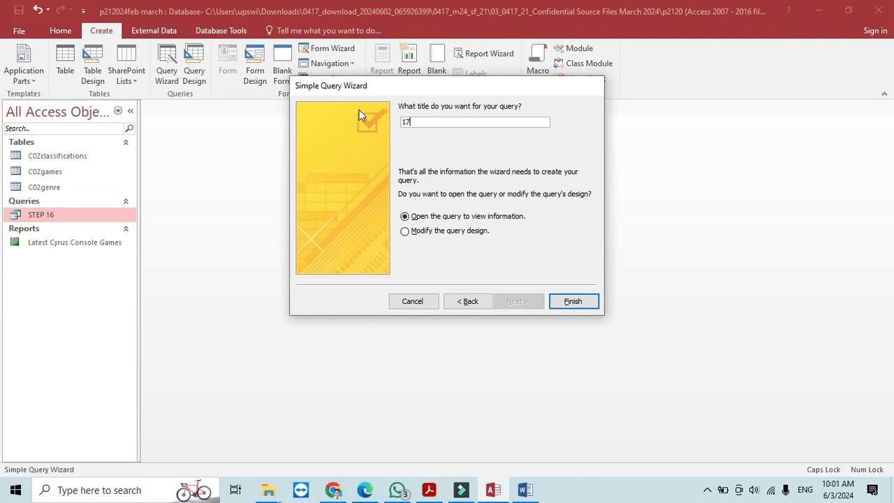
left_click(464, 232)
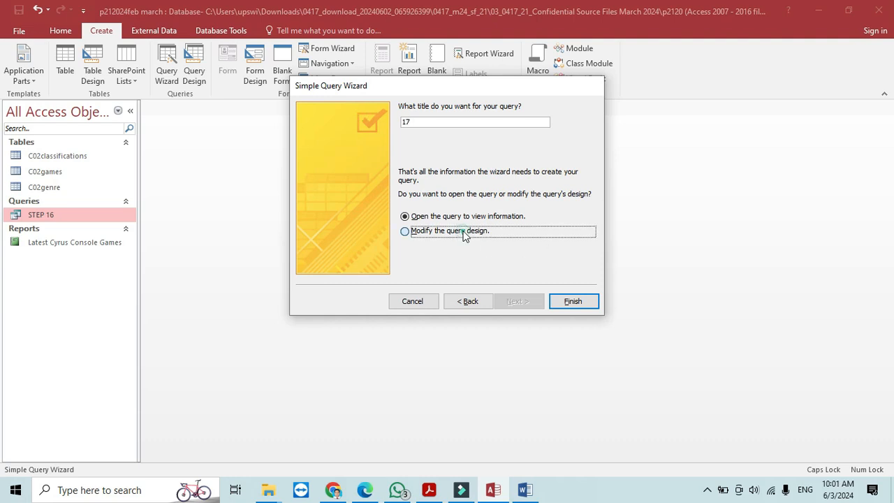
left_click(572, 303)
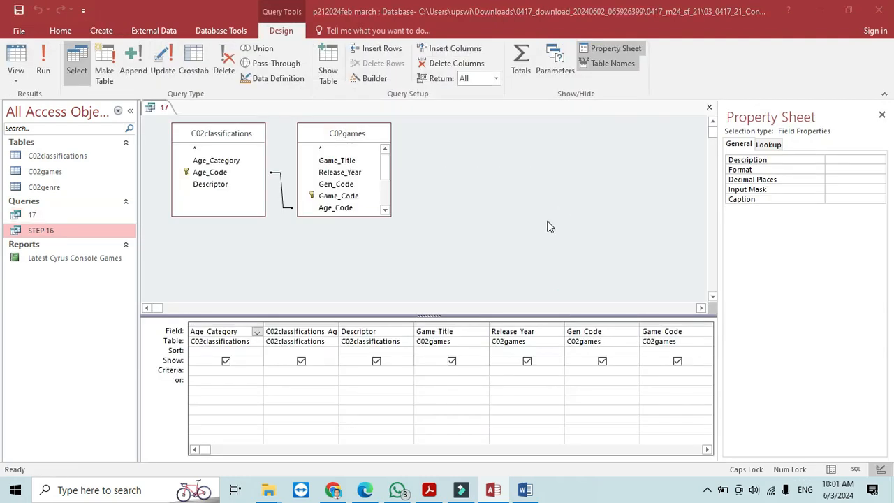
- Filter Game_Title with Like "*Tomas*" and run the query
key("alt+Tab")
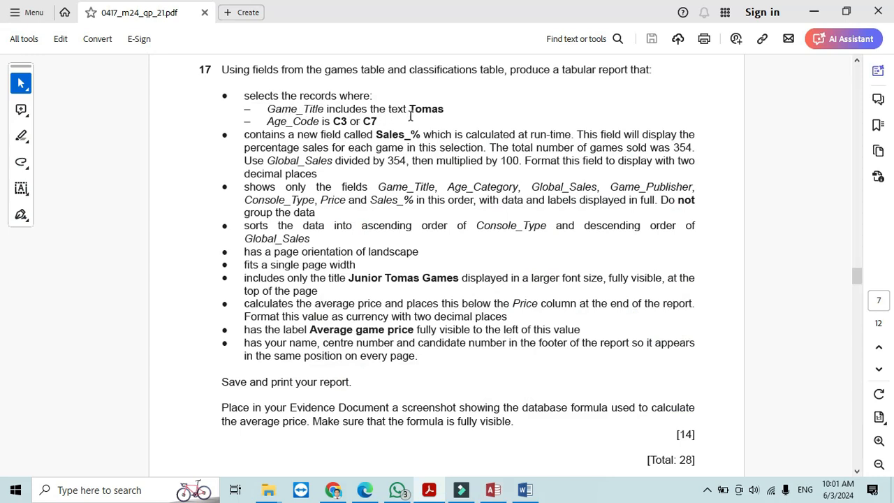
key("alt+Tab")
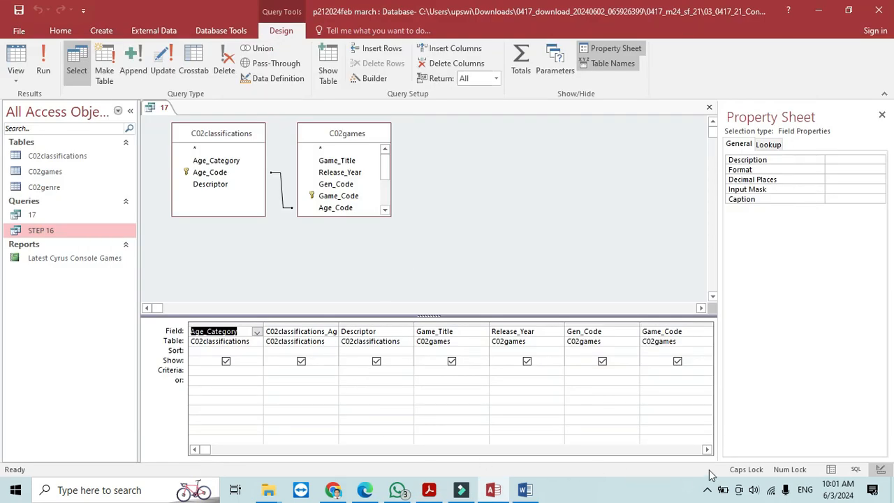
left_click(707, 451)
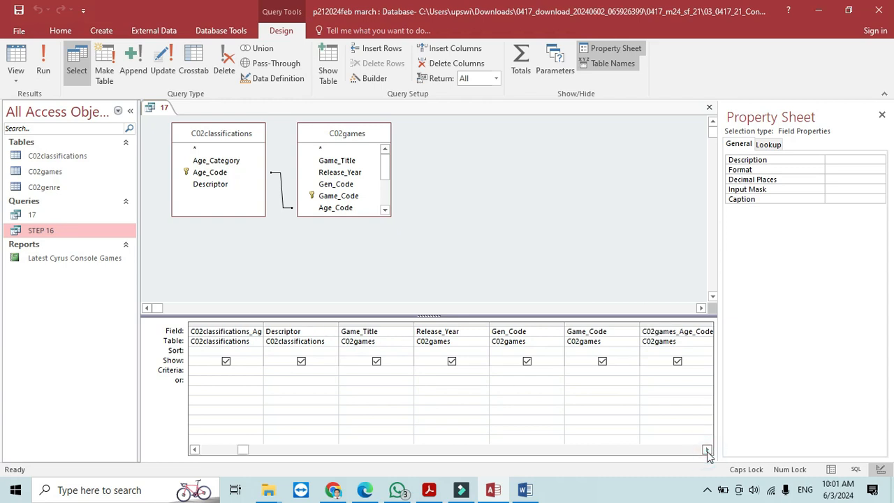
left_click(376, 370)
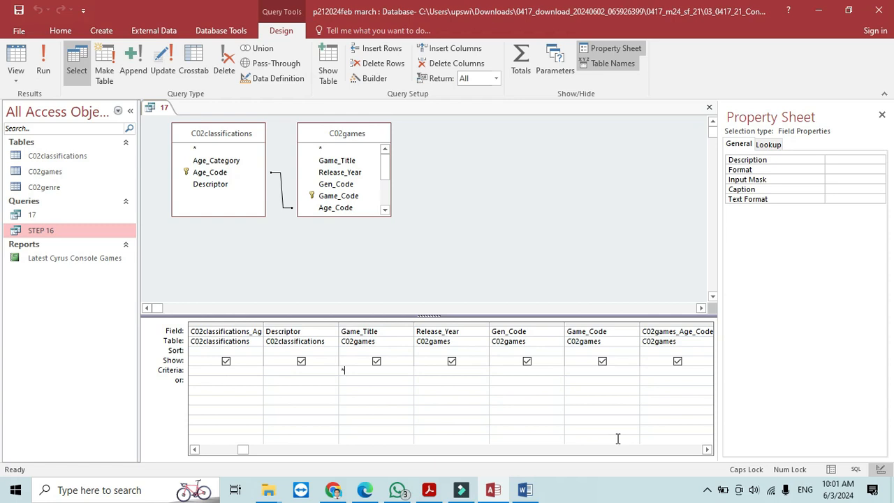
type("*T")
key("Caps_Lock")
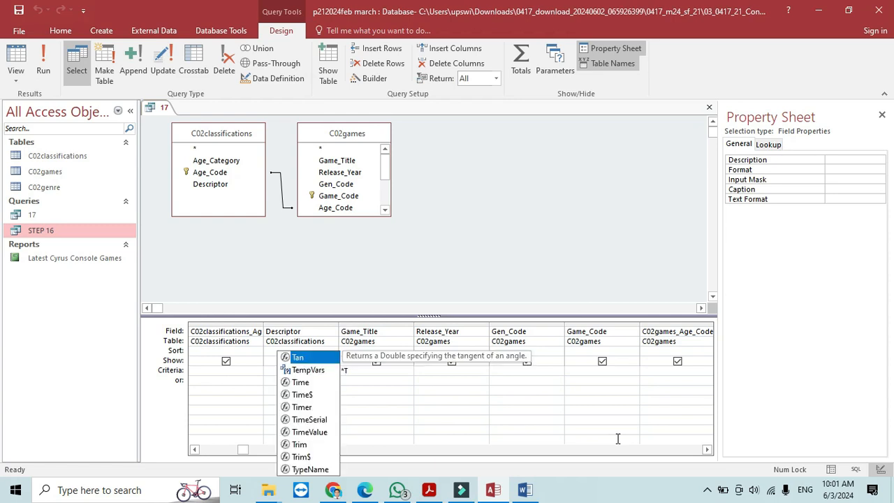
type("omas*")
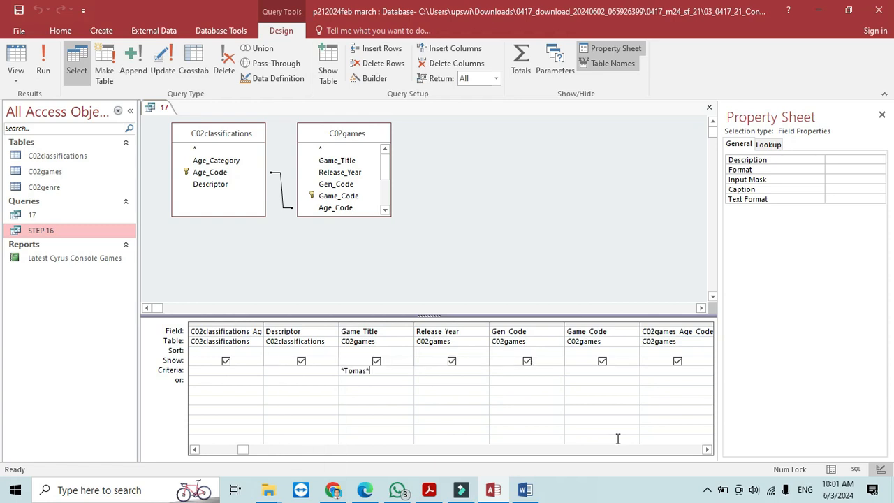
left_click(43, 64)
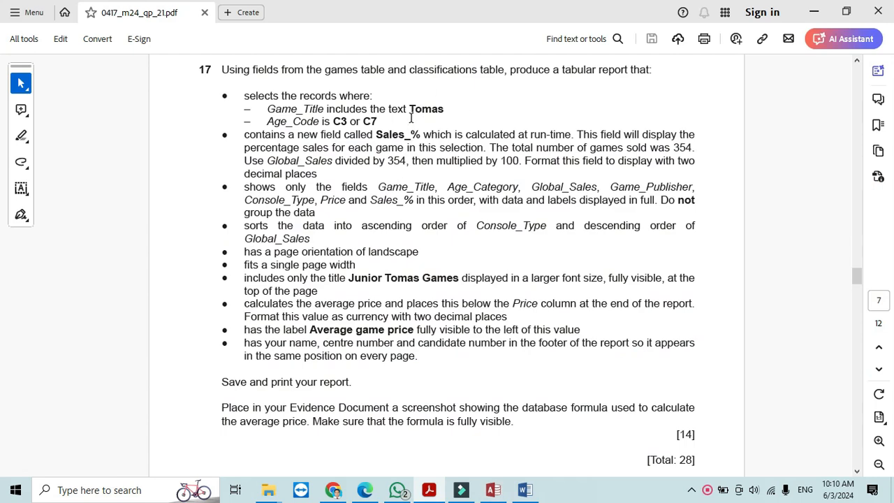
- Read the Age_Code condition in the question and scroll the design grid to the age code column
left_click_drag(263, 122, 376, 120)
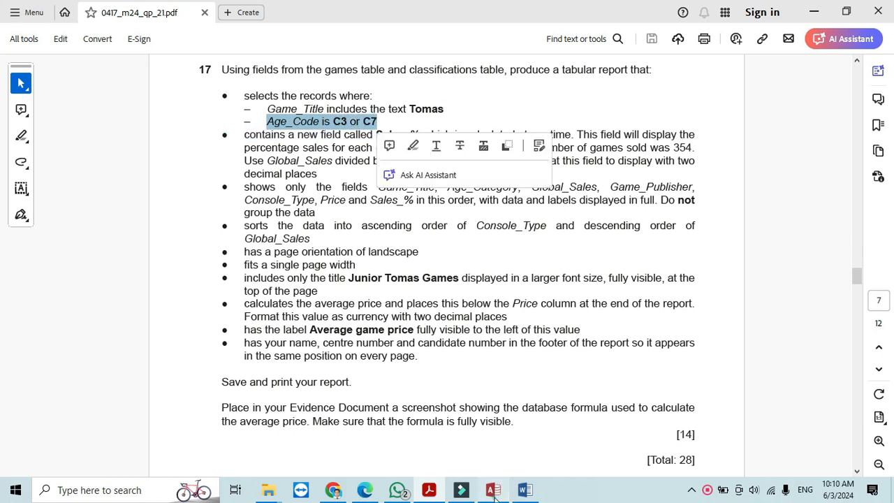
left_click(494, 490)
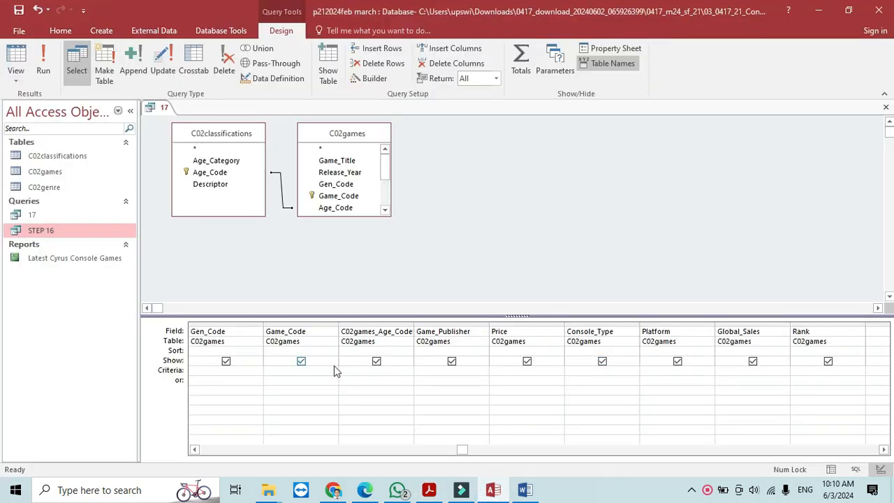
left_click(195, 449)
left_click(195, 449)
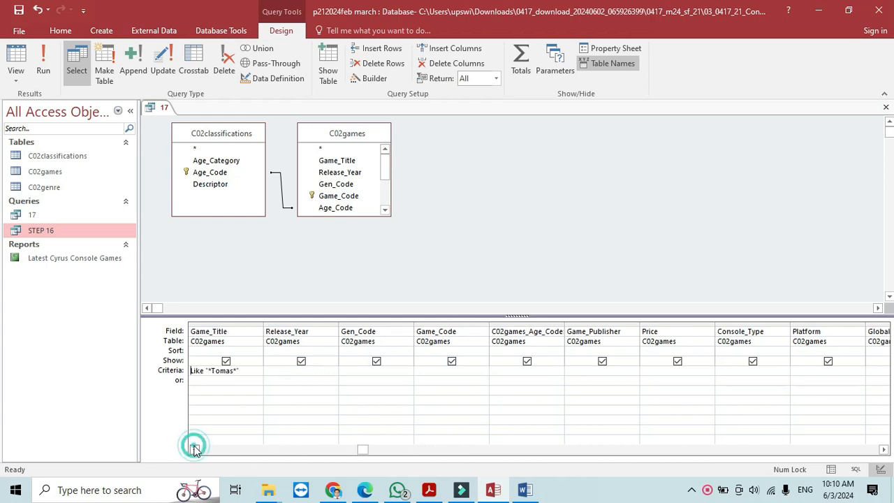
left_click(195, 449)
left_click(195, 449)
left_click(195, 449)
left_click(195, 450)
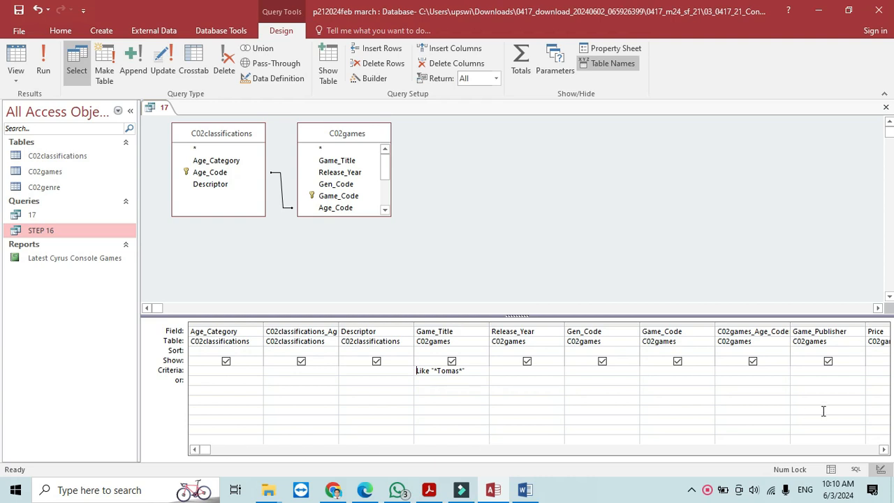
left_click(886, 451)
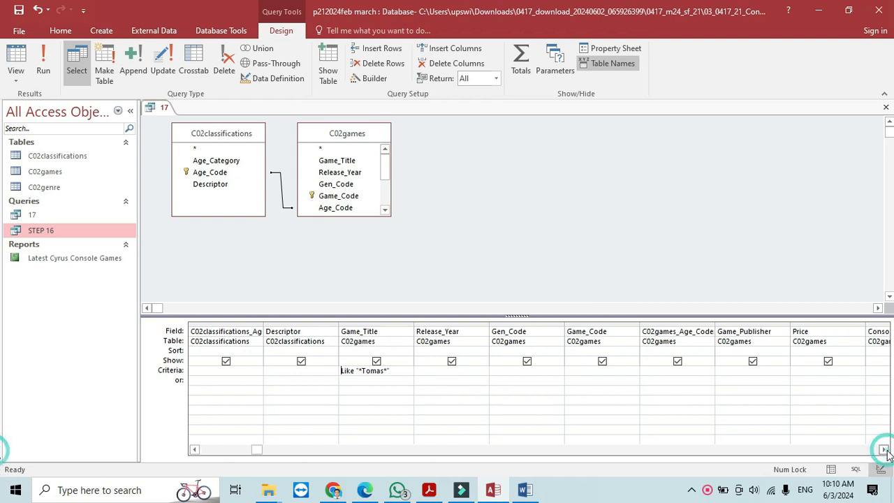
left_click(886, 451)
left_click(886, 451)
left_click(886, 450)
left_click(886, 450)
left_click(886, 451)
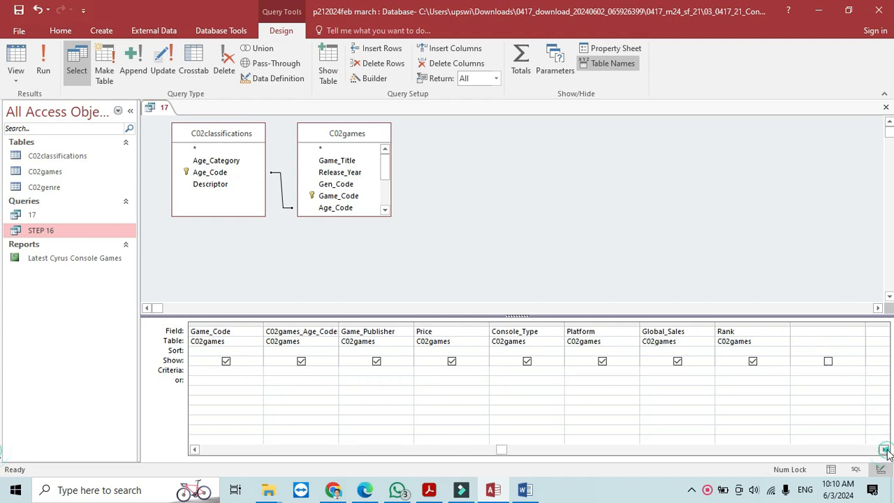
left_click(515, 453)
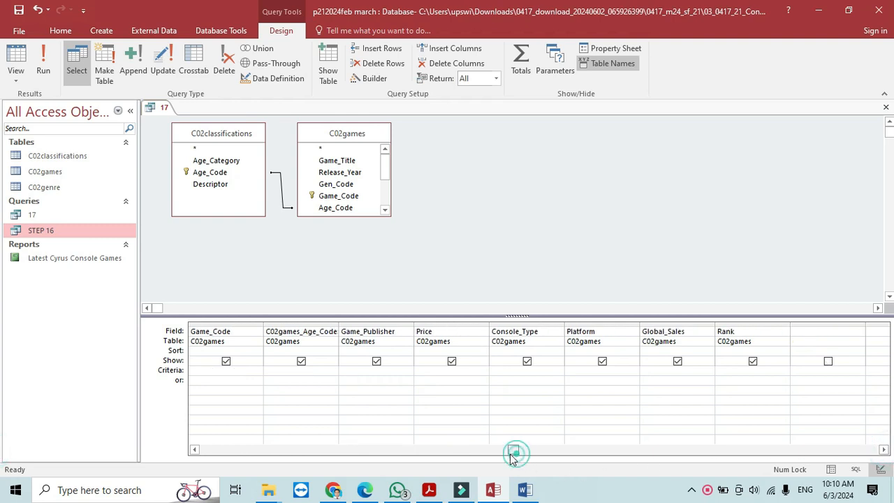
- Enter "c3" Or "c7" as the age code criterion and run the query, giving 42 records
left_click(280, 370)
type("c")
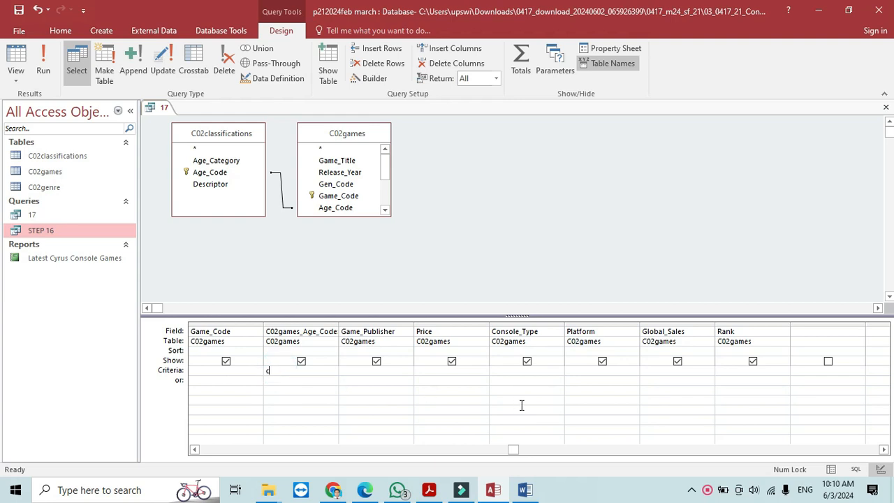
type("7 or c7")
left_click(272, 373)
key("BackSpace")
type("3")
left_click(43, 62)
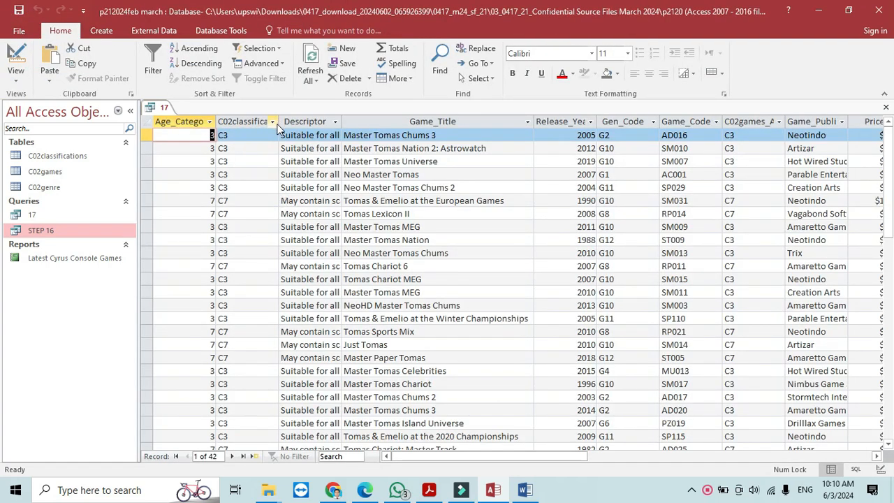
- Fit the C02classifications_Age_Code column to its header, check the Sales_% requirement, and return to Design View
left_click_drag(278, 122, 279, 122)
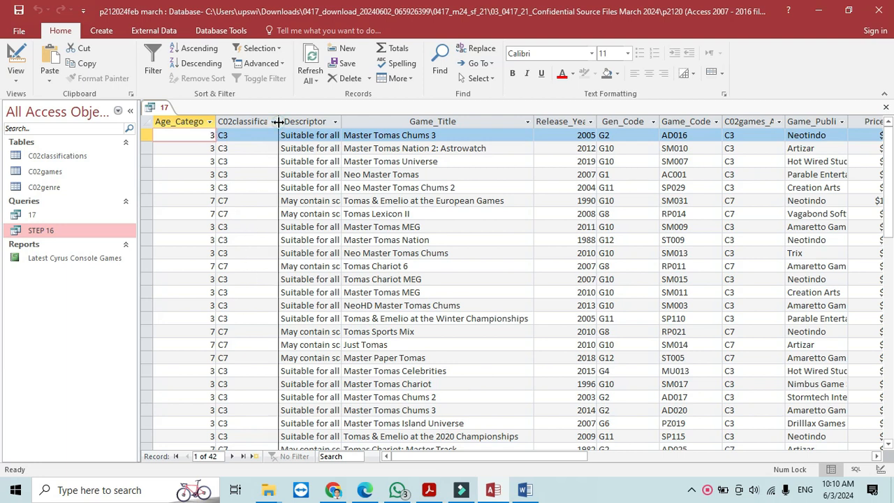
double_click(278, 122)
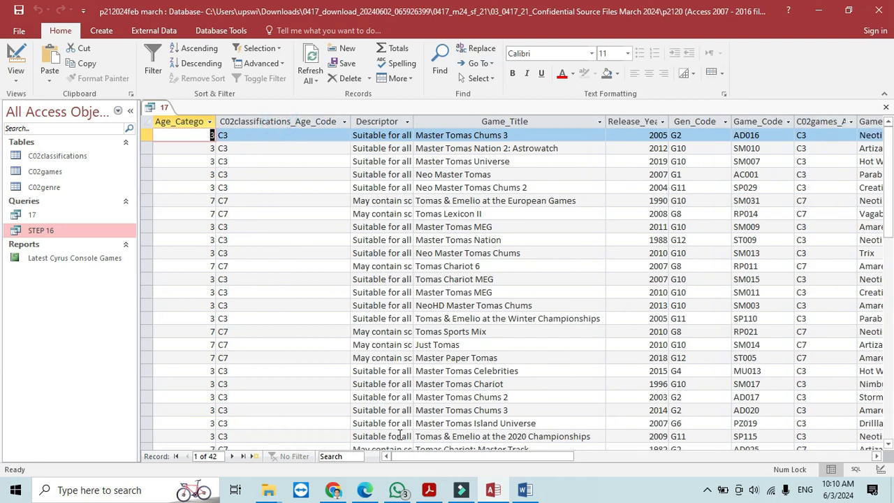
left_click_drag(424, 458, 402, 471)
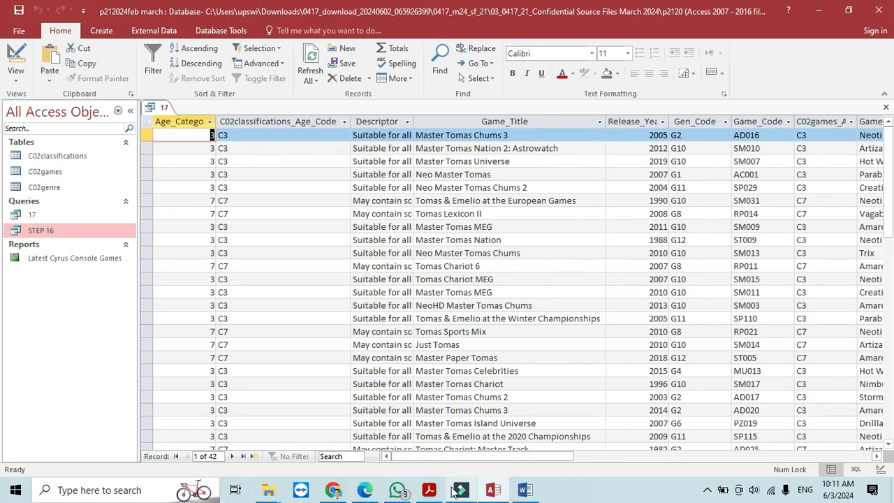
left_click(429, 490)
left_click(318, 181)
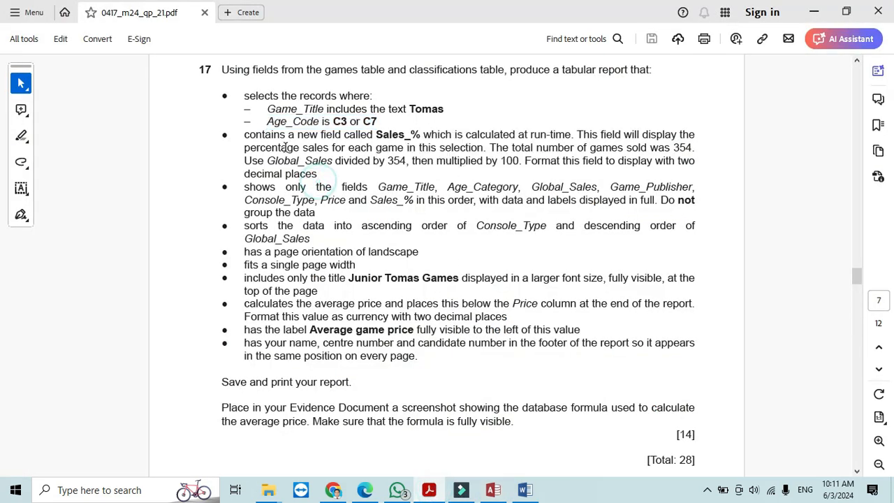
left_click(498, 493)
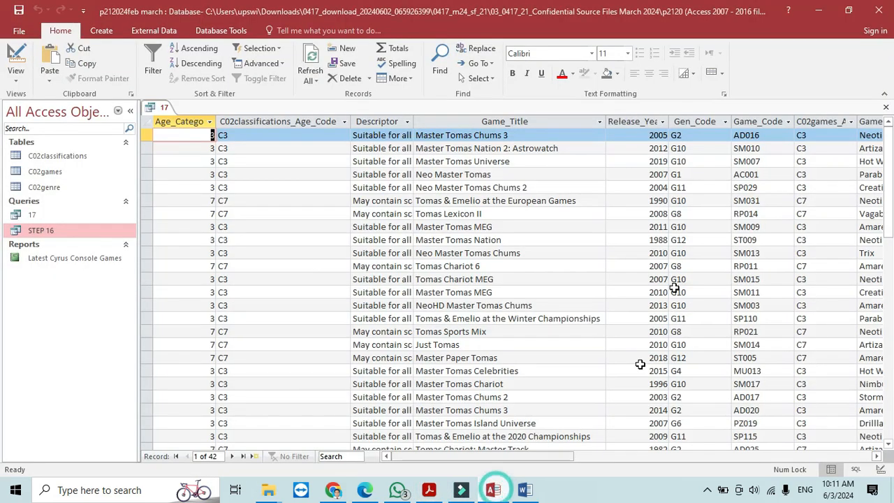
left_click(19, 56)
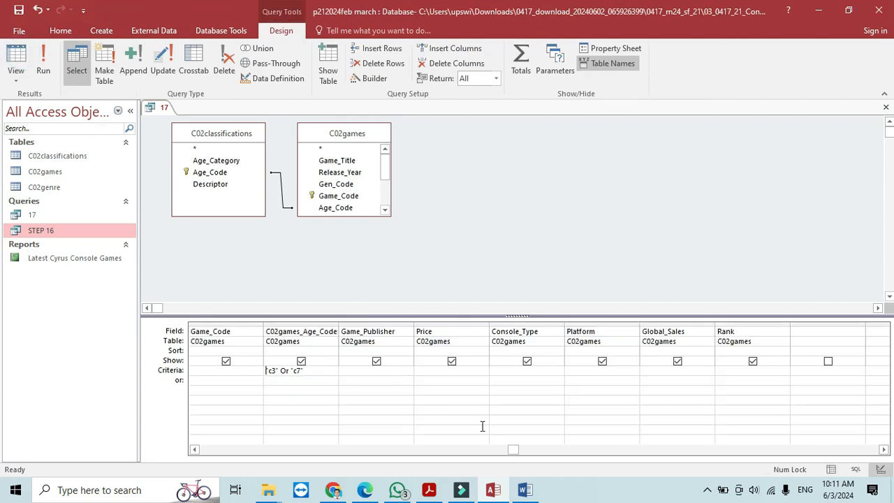
left_click(803, 330)
- Open the Expression Builder for a new field and highlight question 17's Sales_% calculation rule
key("alt+Tab")
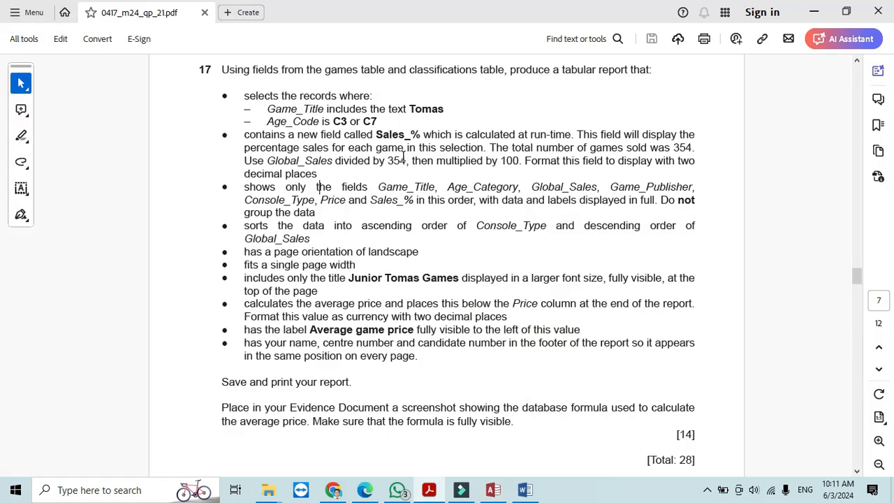
key("alt+Tab")
left_click(376, 78)
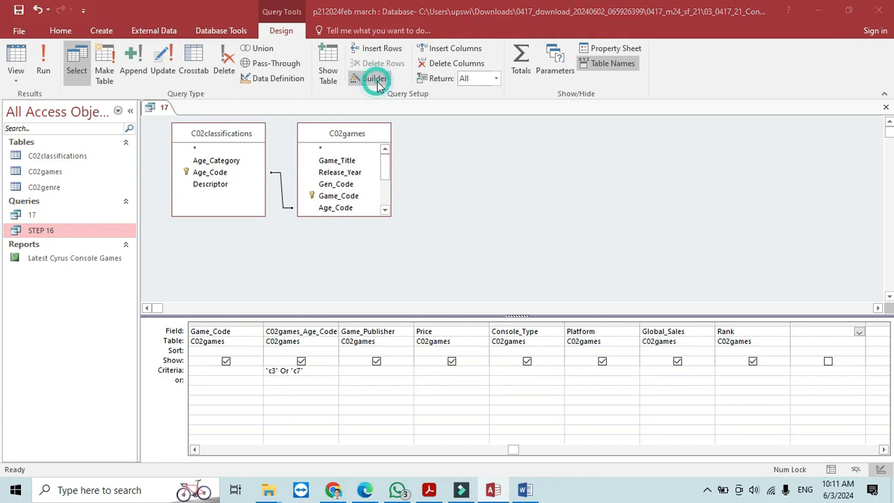
key("alt+Tab")
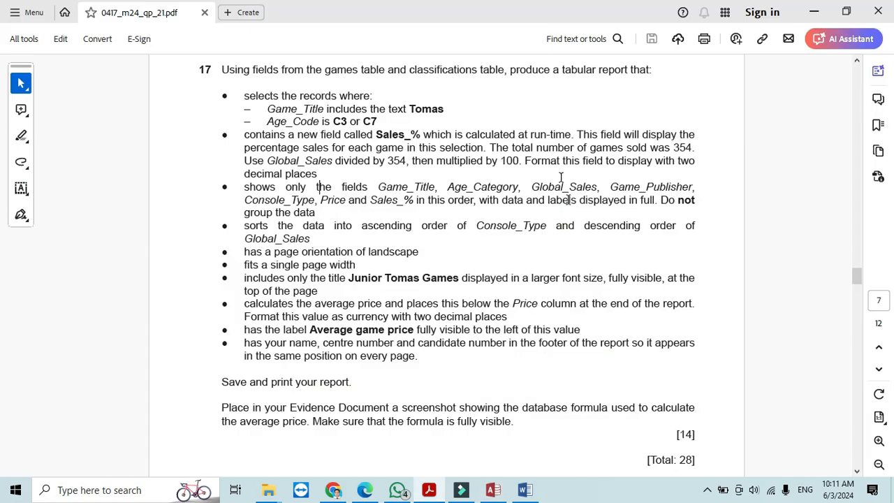
left_click_drag(577, 135, 519, 161)
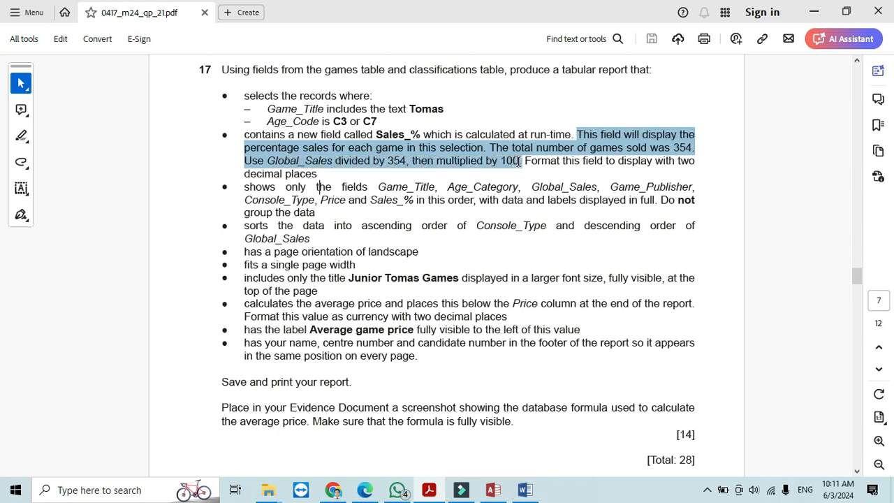
- Build the expression [Global_Sales]*100 in the Expression Builder
key("alt+Tab")
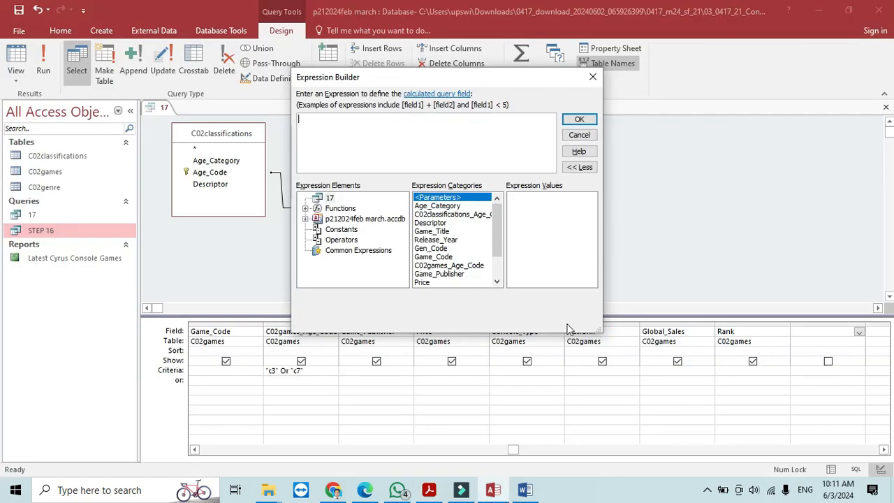
left_click(810, 341)
key("alt+Tab")
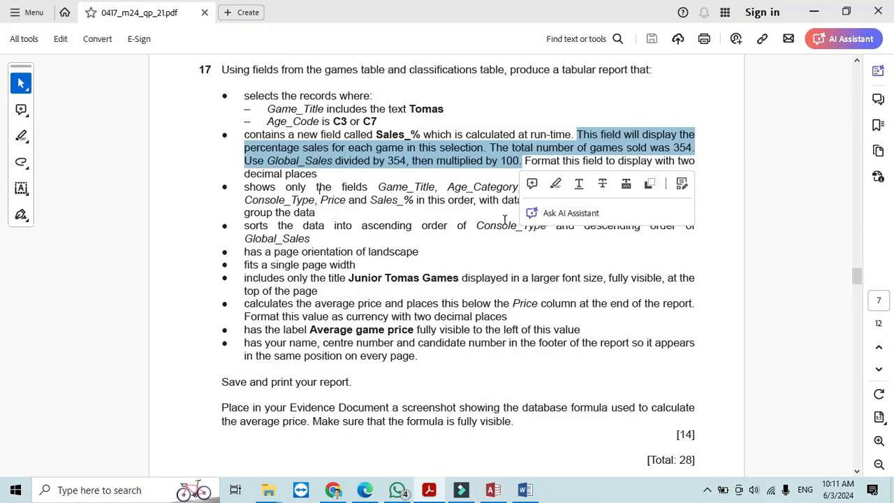
key("alt+Tab")
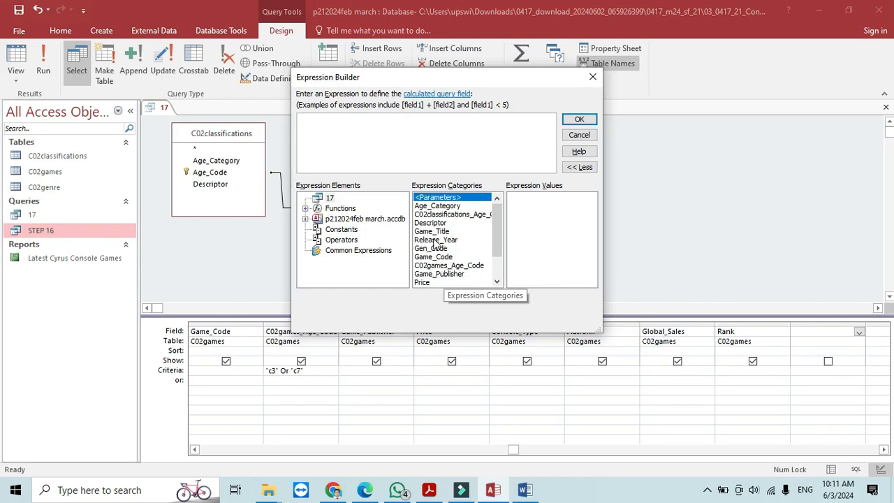
left_click_drag(500, 226, 501, 252)
double_click(441, 274)
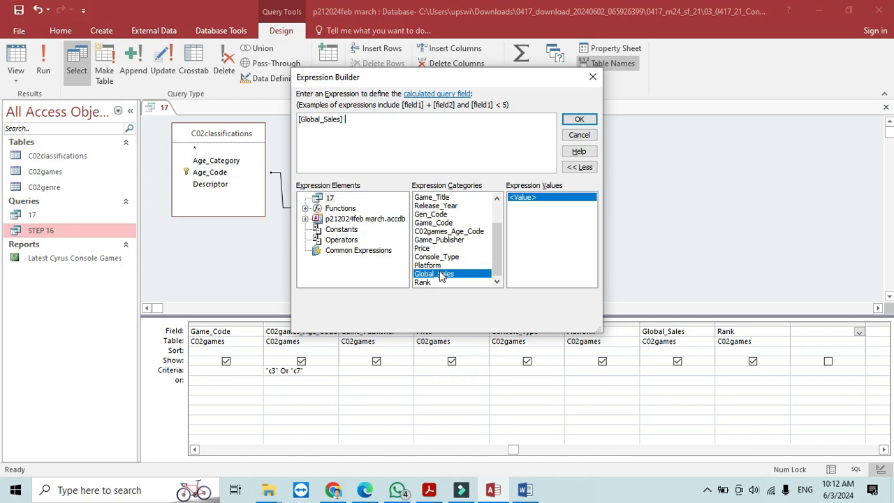
type("*100/354")
- Add [Global_Sales]*100/354 as a query column and start renaming Expr1 to 'Sale'
key("alt+Tab")
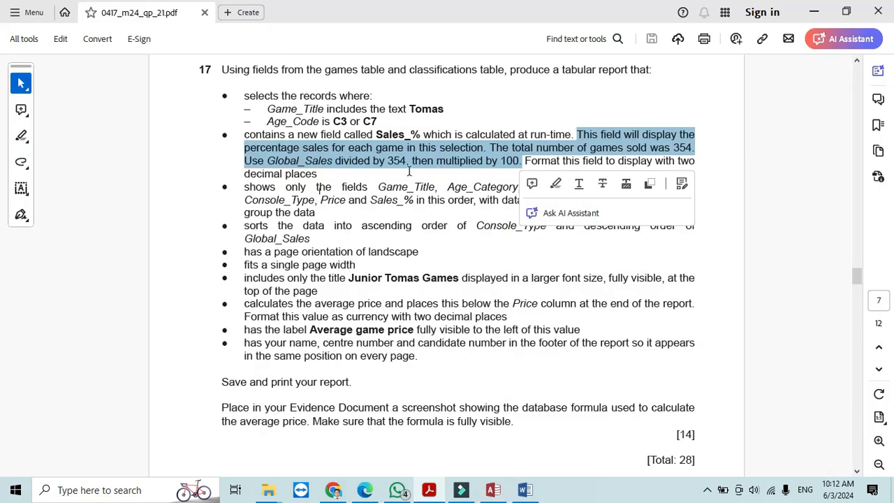
key("alt+Tab")
left_click(590, 120)
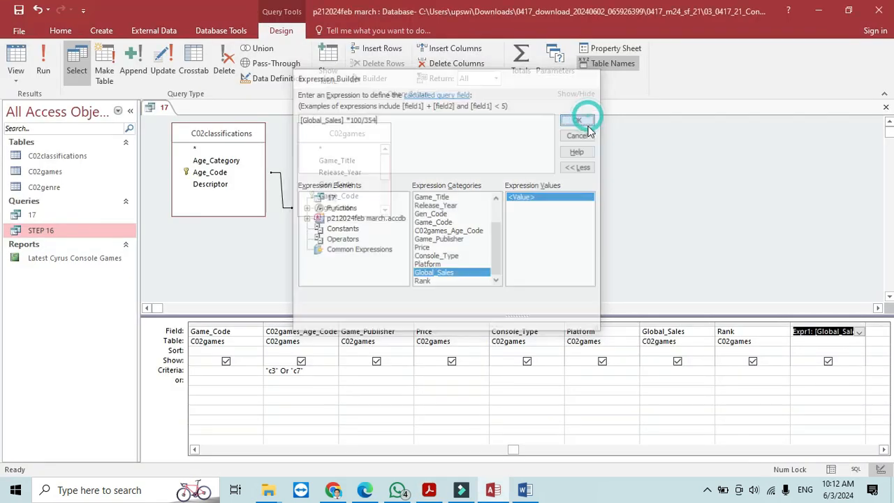
left_click_drag(811, 331, 786, 331)
type("Sale")
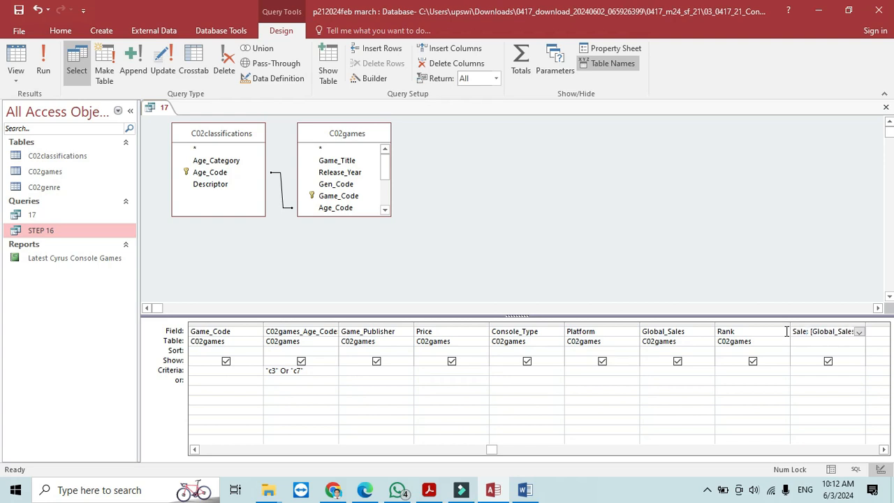
- Finish naming the calculated field Sales_% and run query 17
key("alt+Tab")
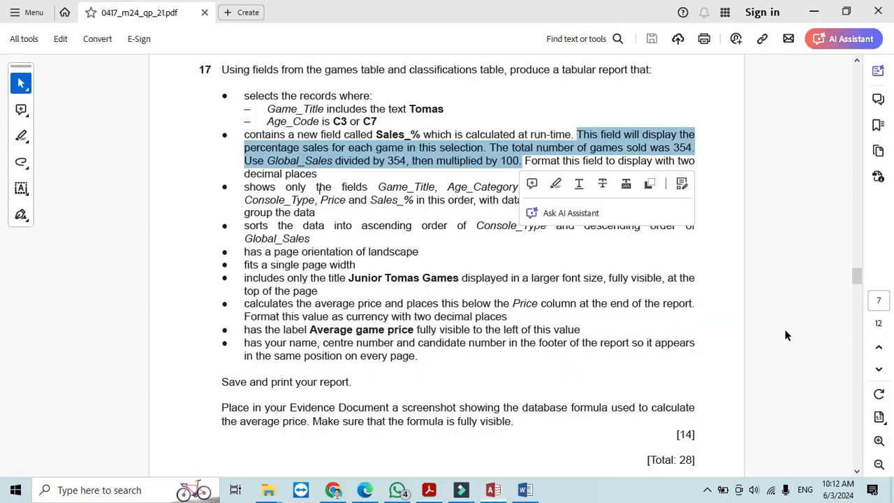
key("alt+Tab")
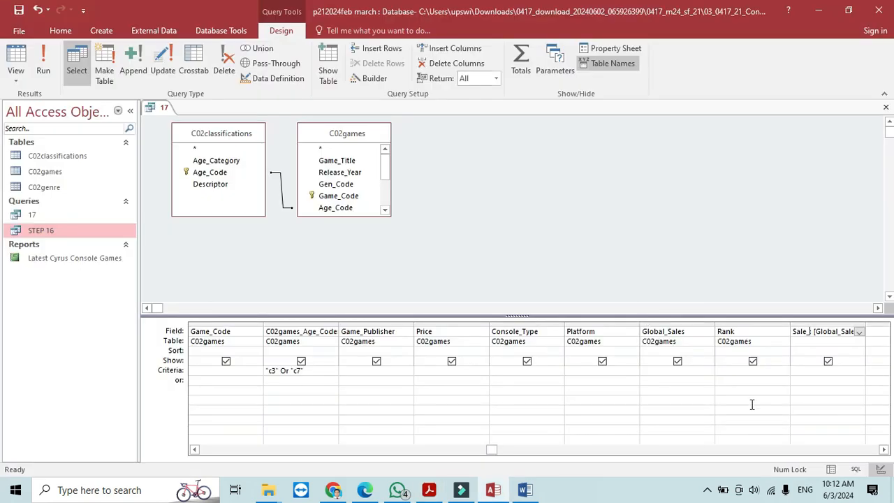
type("_%:")
key("alt+Tab")
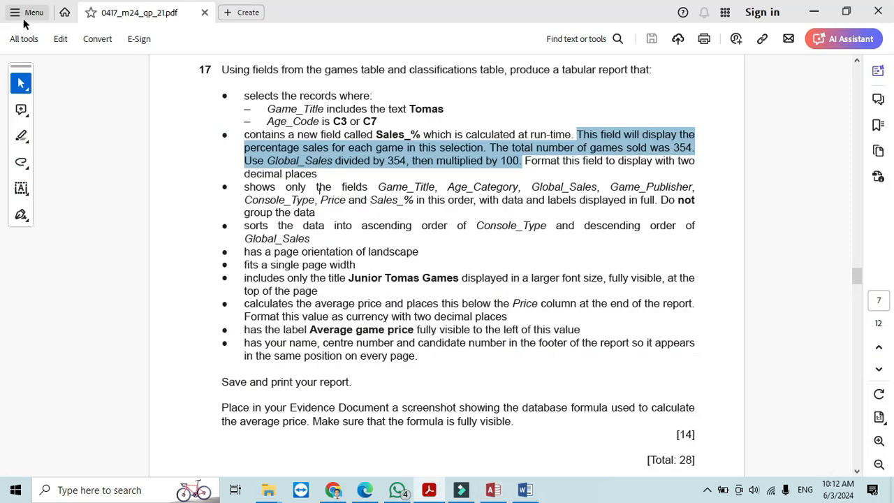
key("alt+Tab")
left_click(808, 333)
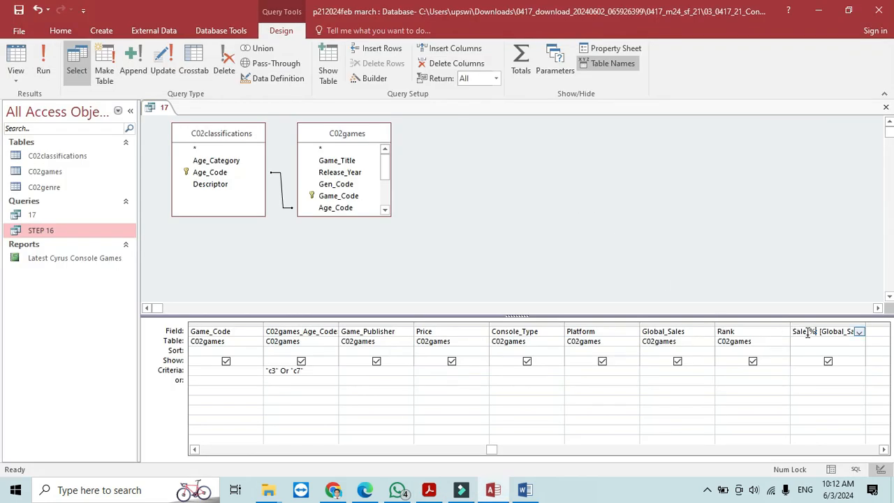
type("s_")
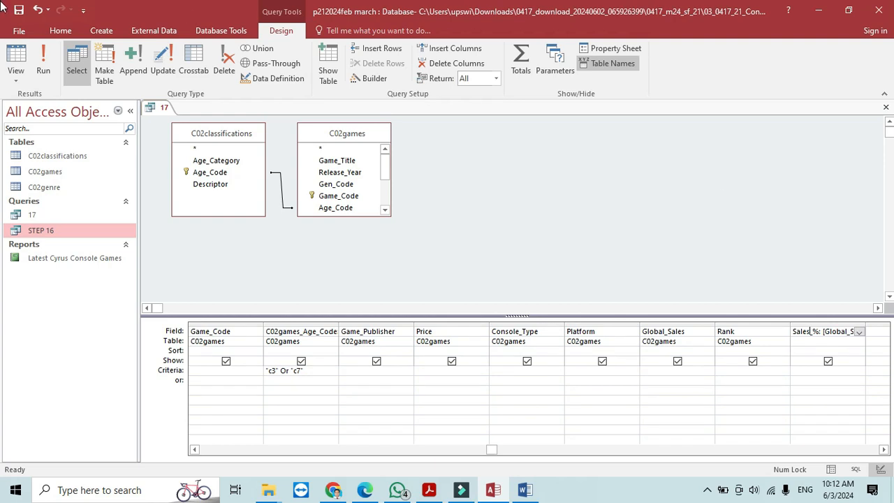
left_click(43, 70)
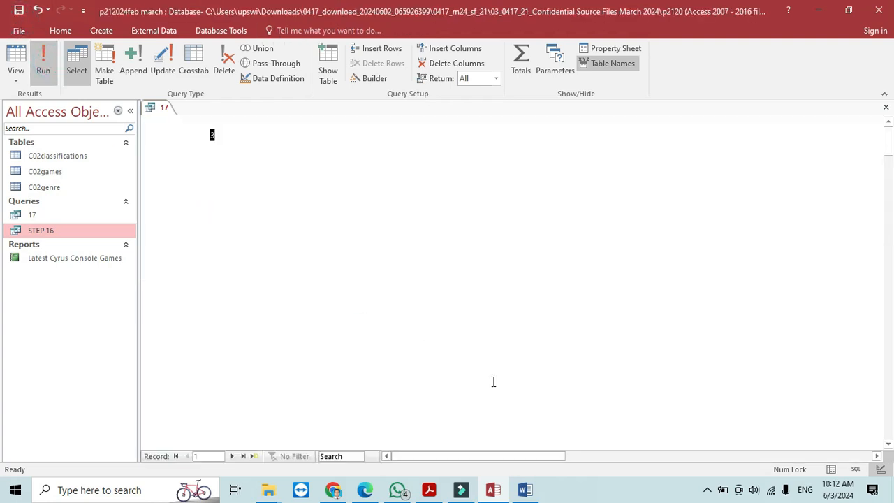
- Autofit the Sales_% column, note the two-decimal-place requirement, and return to Design View
left_click_drag(498, 457, 692, 456)
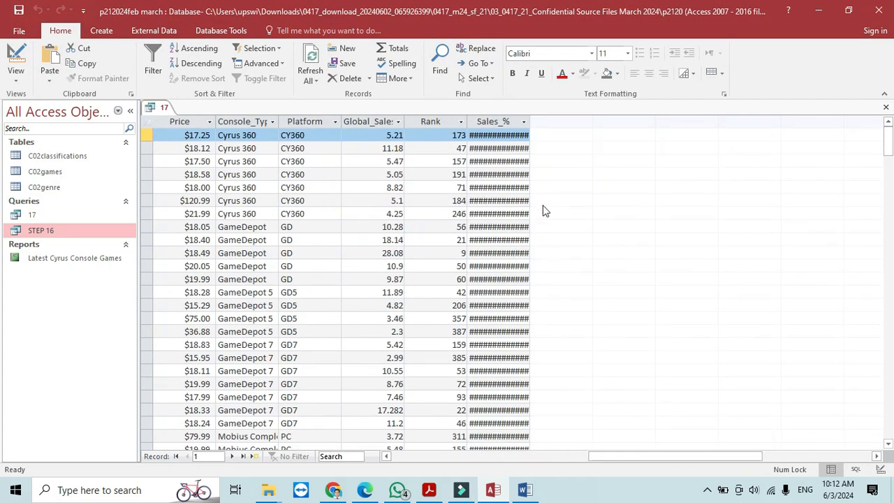
double_click(530, 122)
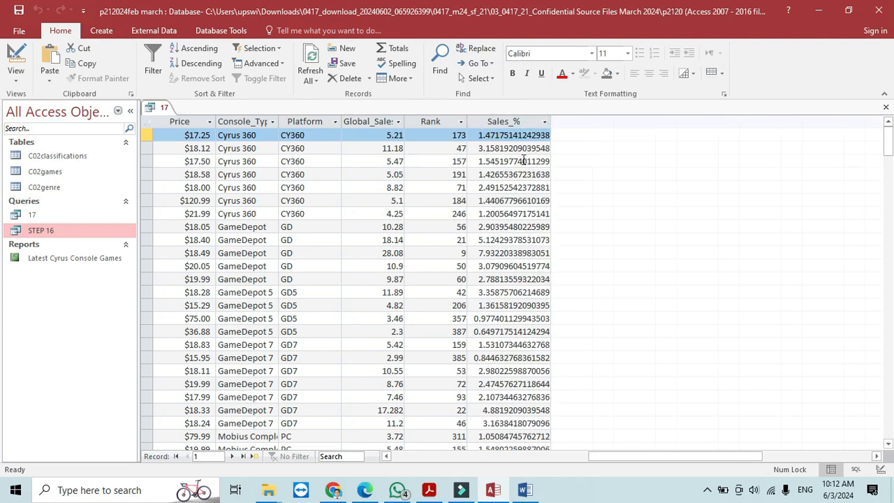
key("alt+Tab")
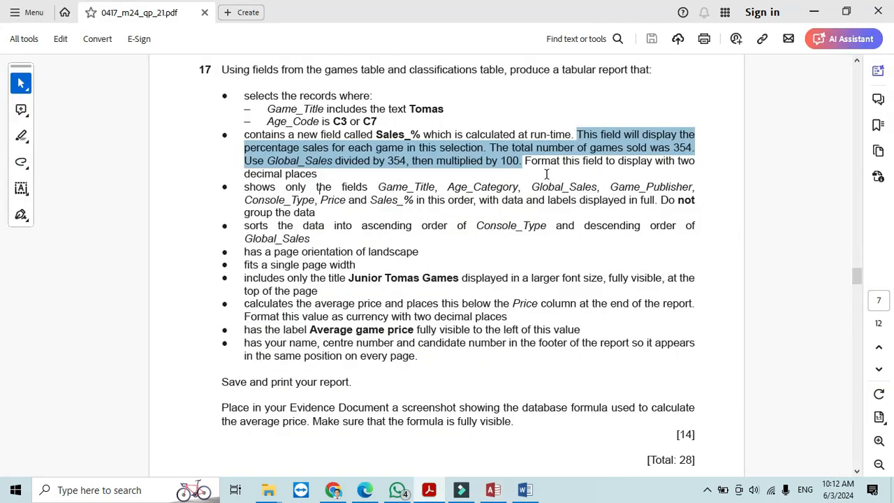
mouse_move(526, 165)
left_mouse_down()
mouse_move(677, 165)
mouse_move(225, 188)
mouse_move(319, 172)
left_mouse_up()
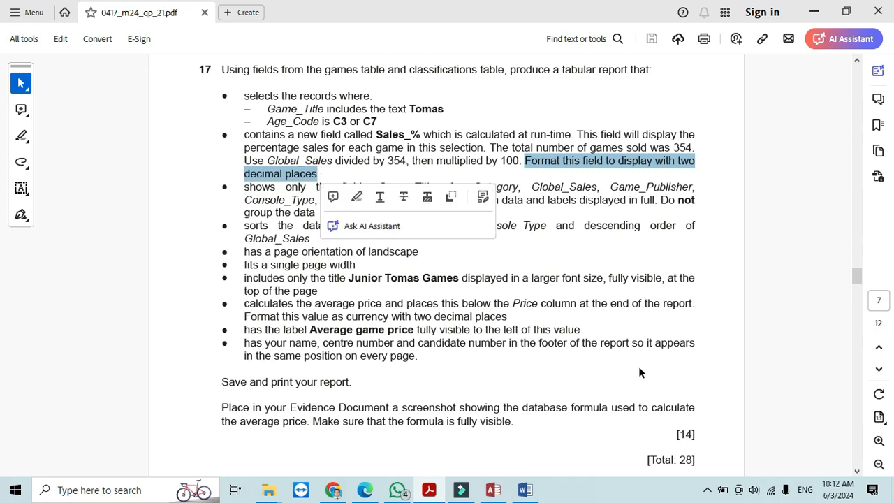
key("alt+Tab")
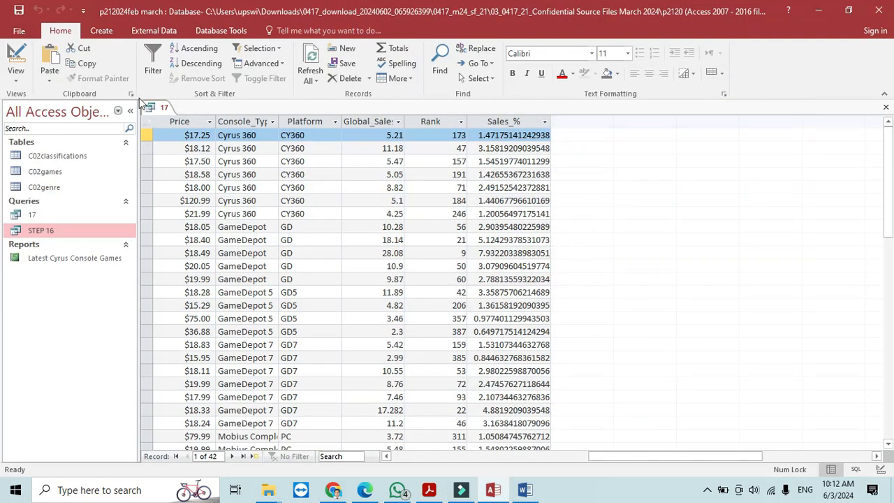
left_click(15, 56)
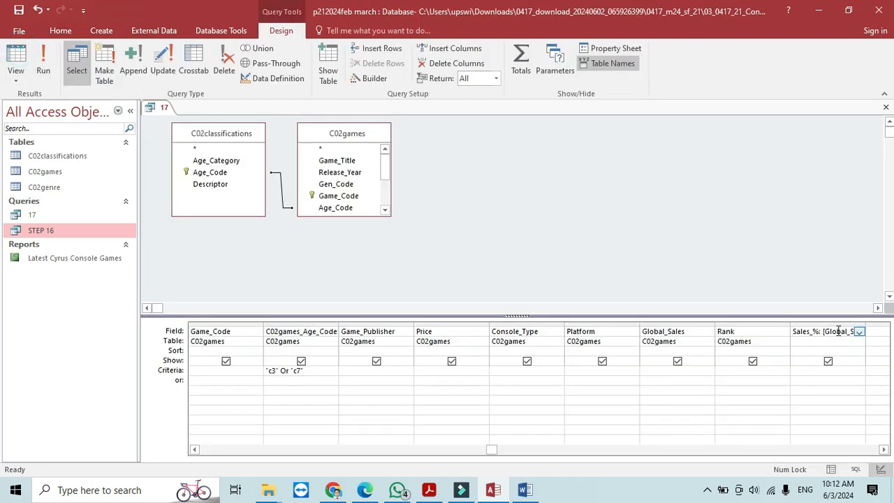
- Set the decimal places for Sales_% in its field properties, leaving the format unchanged
left_click(821, 342)
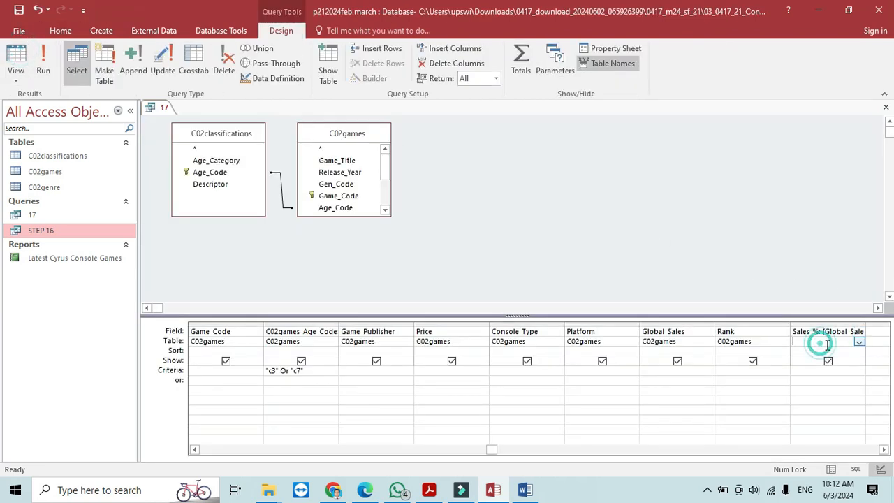
left_click(611, 48)
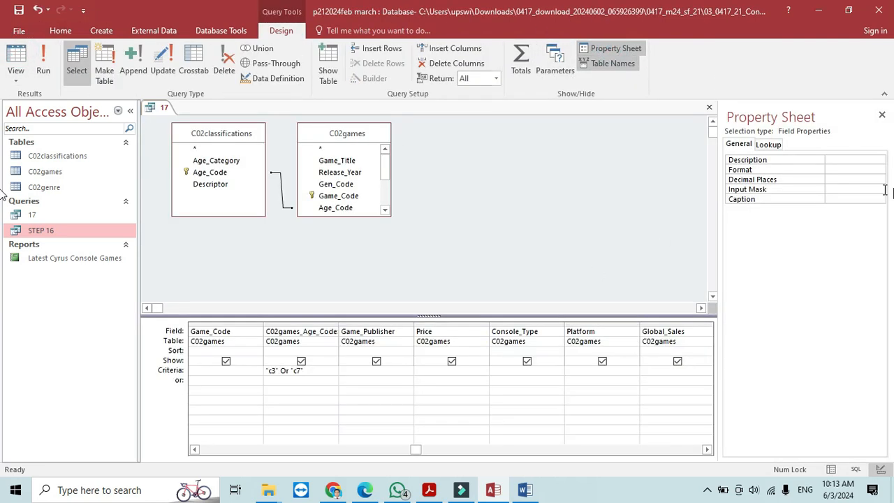
left_click(879, 182)
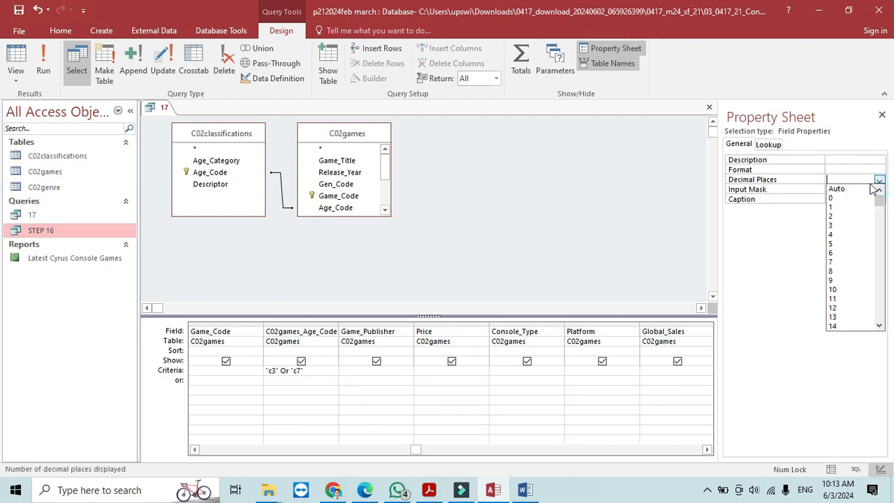
left_click(846, 225)
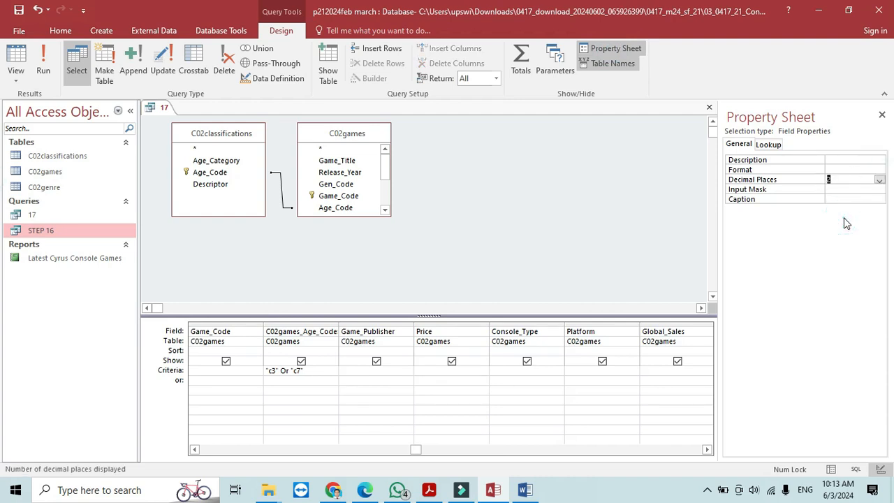
left_click(881, 170)
left_click(880, 170)
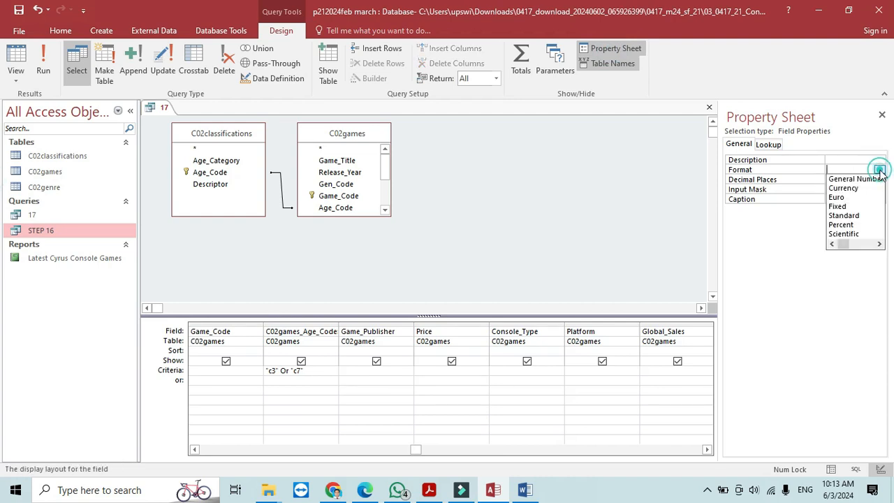
left_click(613, 191)
- Run query 17 and compare the long Sales_% decimals with the question paper
left_click(43, 61)
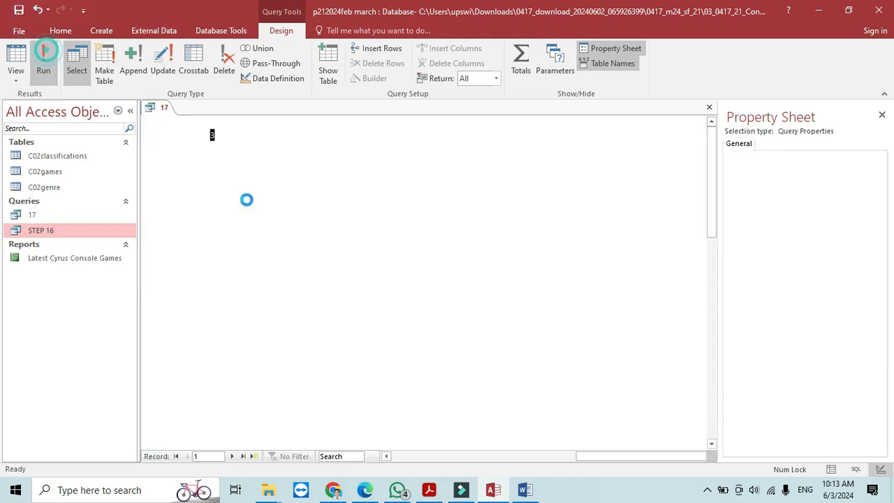
left_click(567, 461)
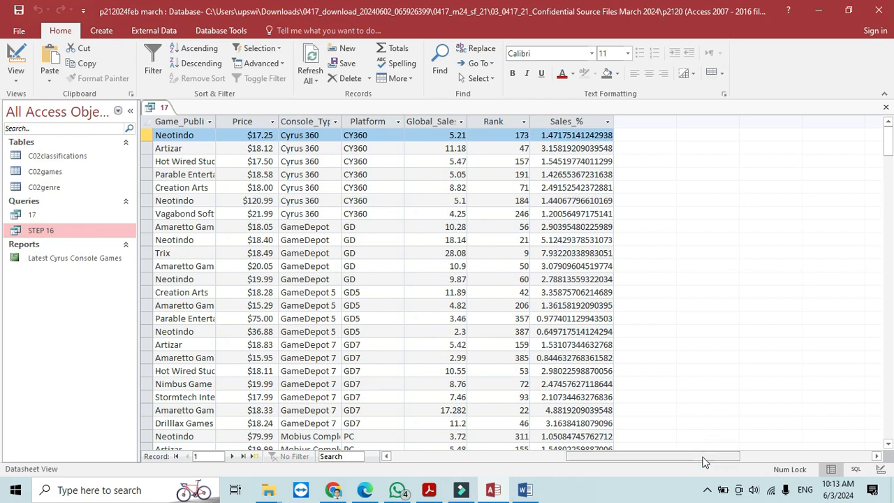
key("alt+Tab")
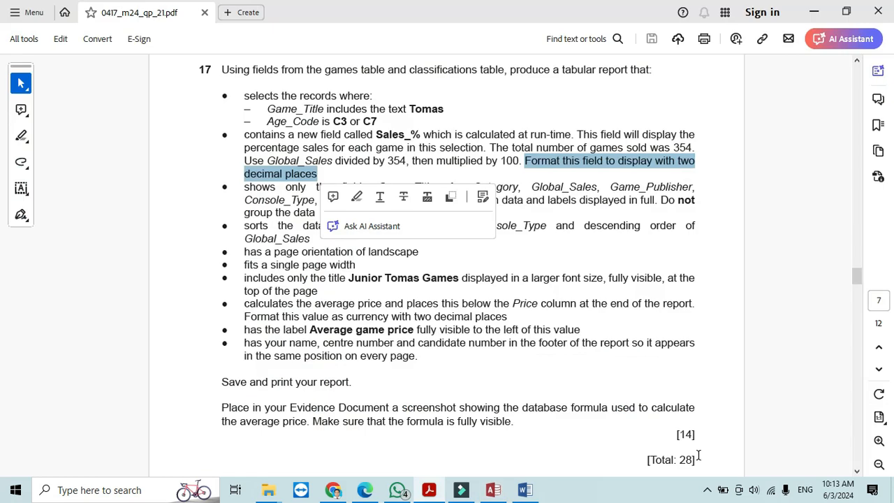
left_click(662, 304)
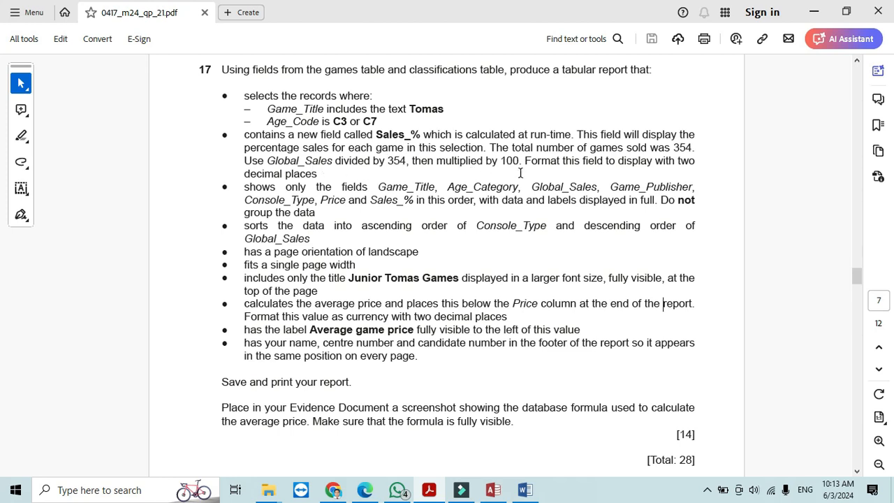
left_click(495, 487)
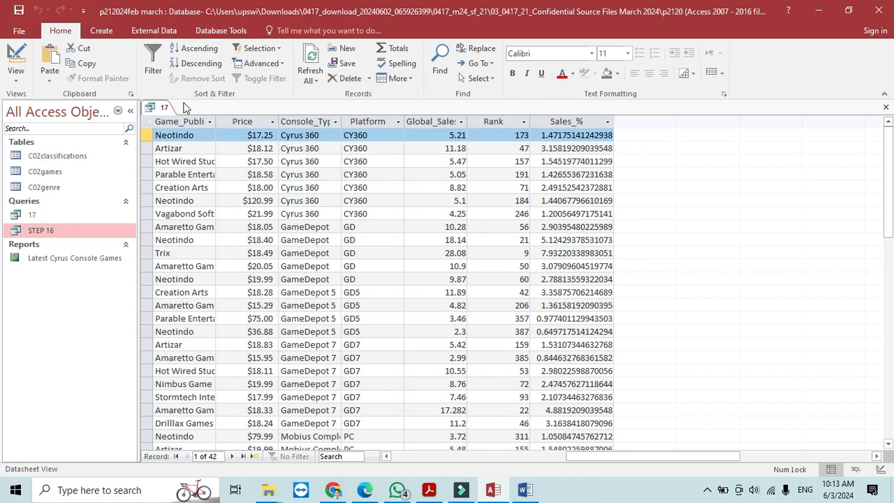
- Change the Sales_% expression to ([Global_Sales]/354)*100 and re-run query 17
left_click(16, 55)
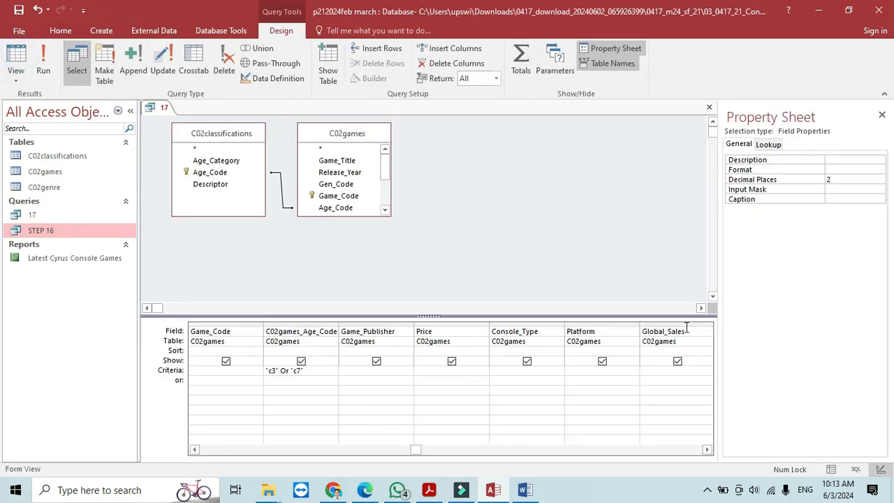
left_click(709, 450)
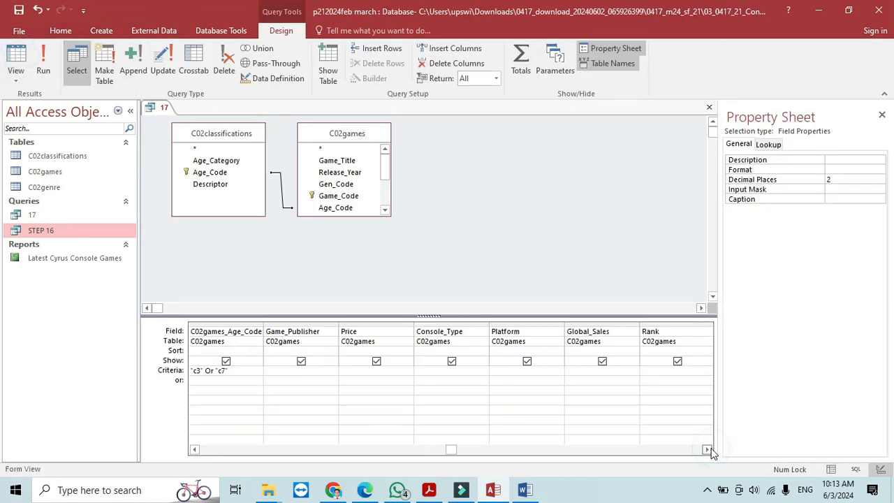
left_click(709, 451)
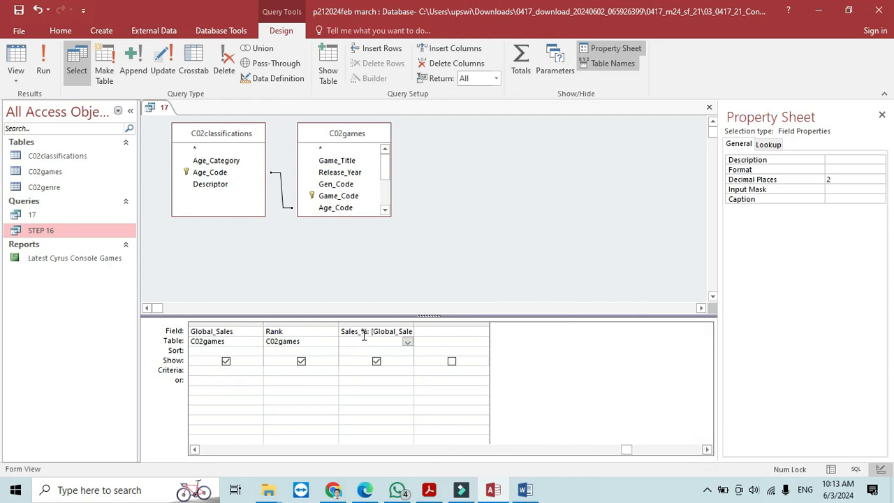
left_click(363, 332)
left_click(368, 78)
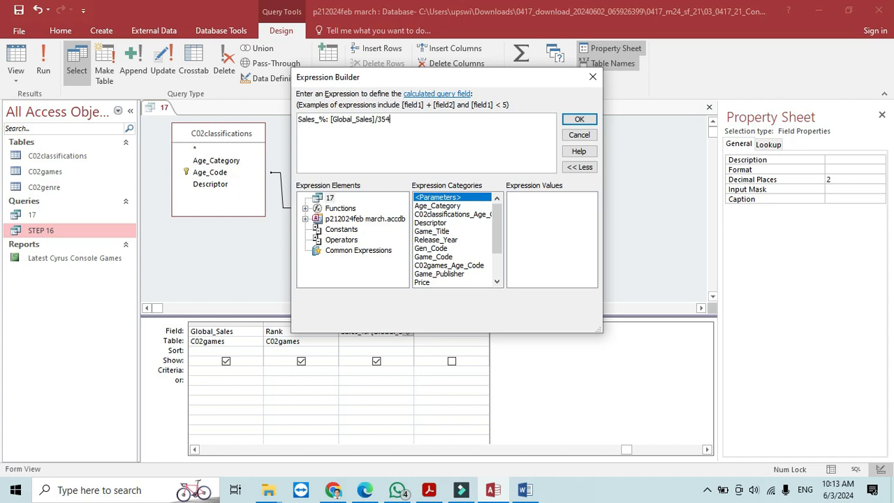
type("*100")
left_click(331, 118)
type("(")
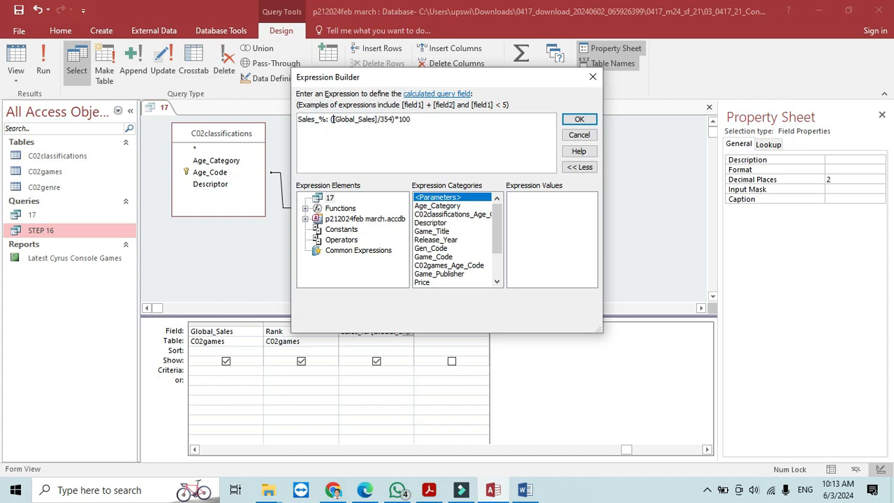
left_click(581, 119)
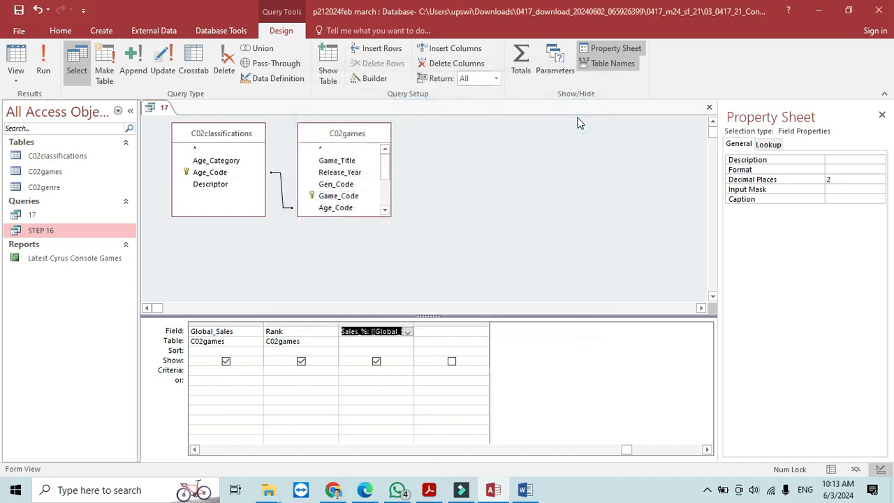
left_click(43, 70)
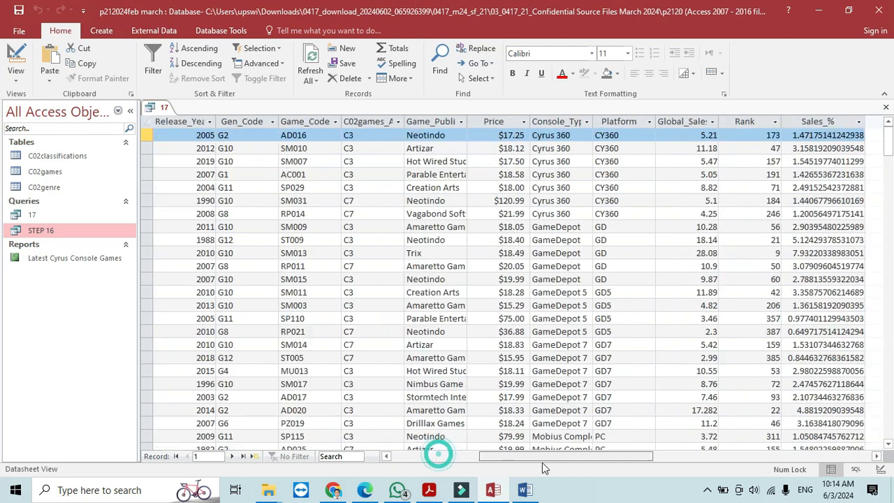
- Set the Sales_% field to Percent format with 2 decimal places
left_click_drag(544, 462, 582, 466)
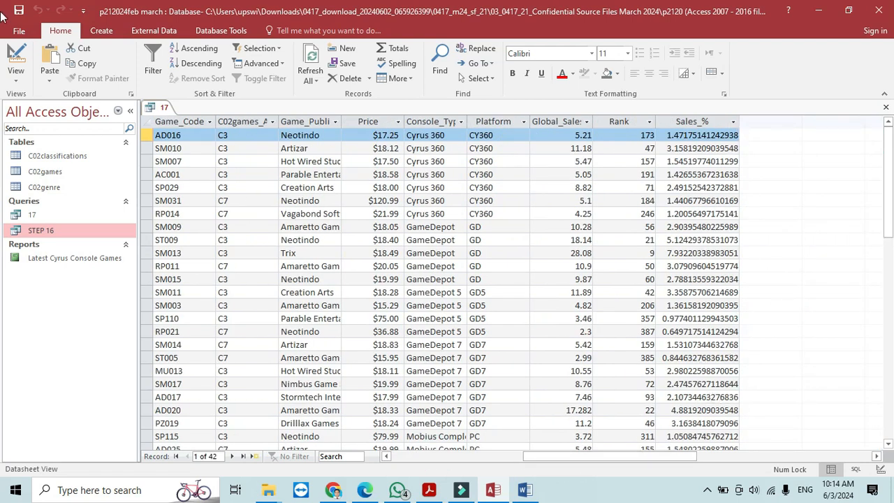
key("alt+Tab")
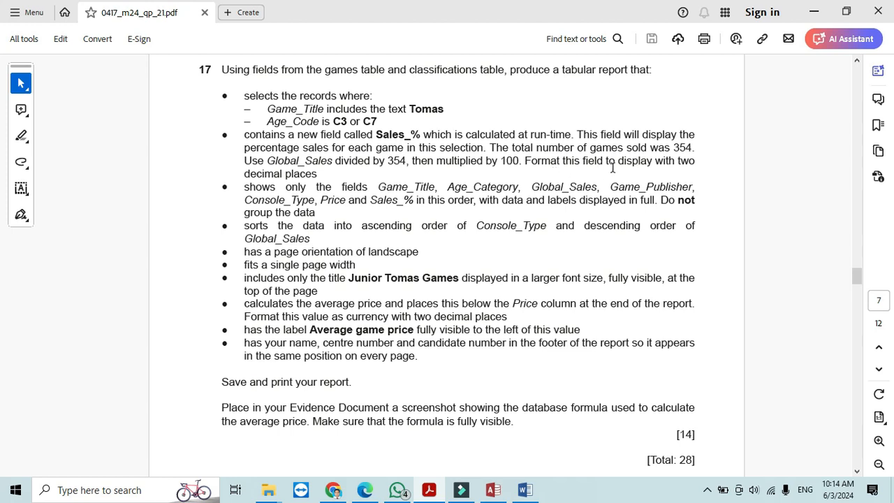
key("alt+Tab")
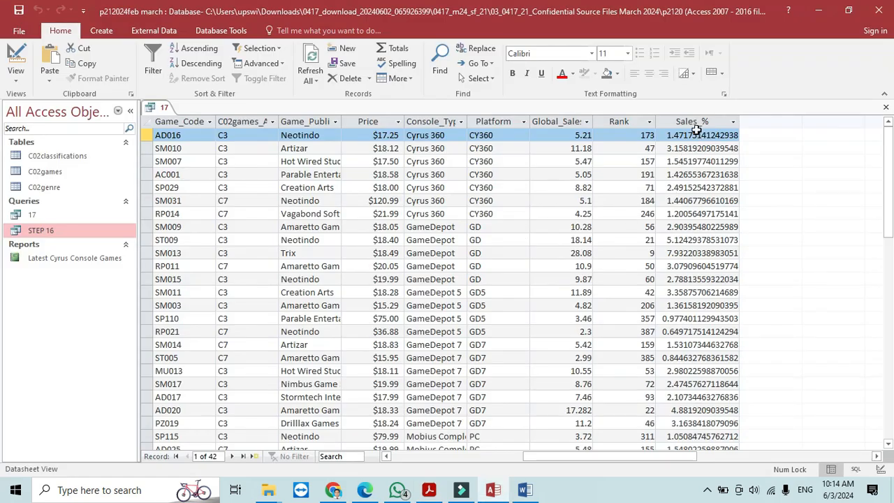
left_click(15, 61)
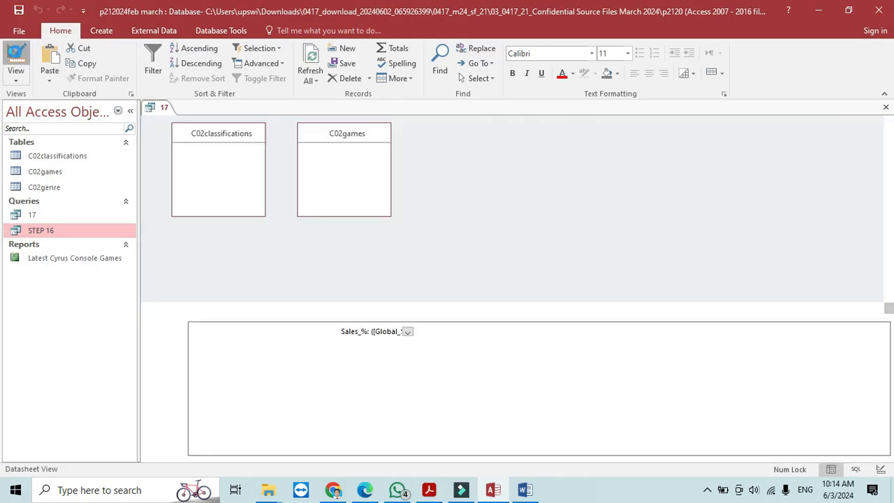
left_click(839, 180)
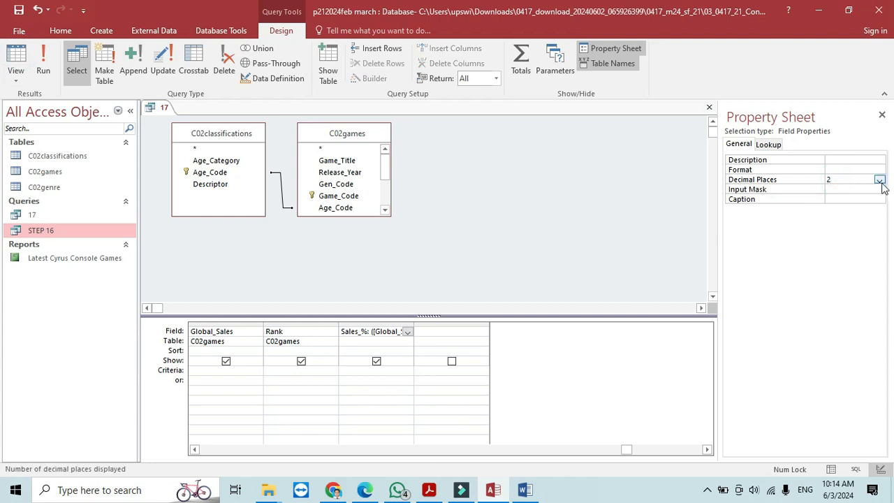
left_click(879, 180)
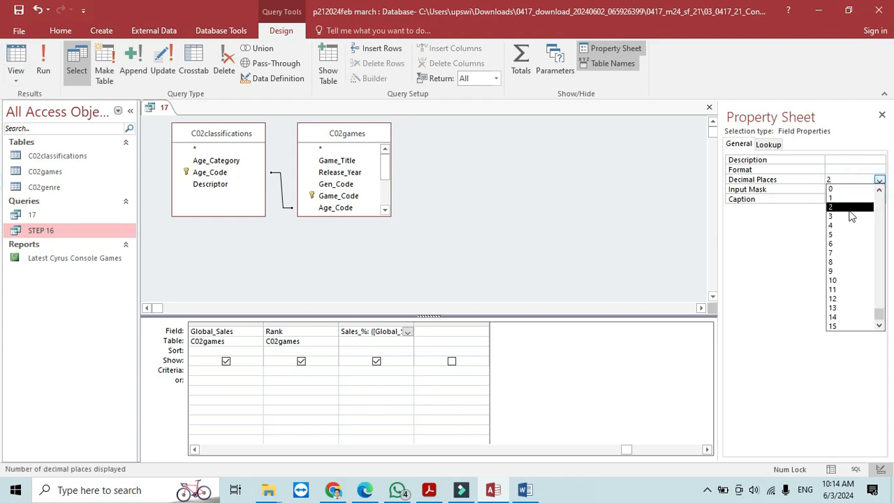
left_click(855, 170)
left_click(879, 170)
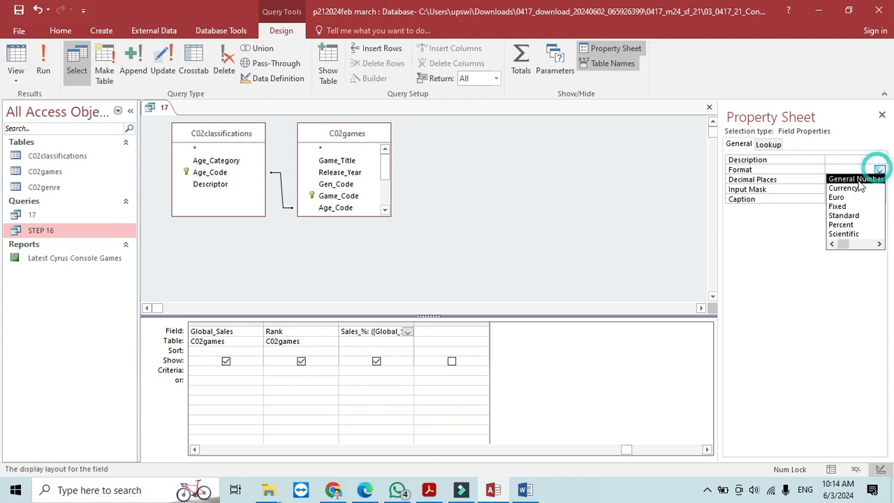
left_click(846, 225)
left_click(878, 181)
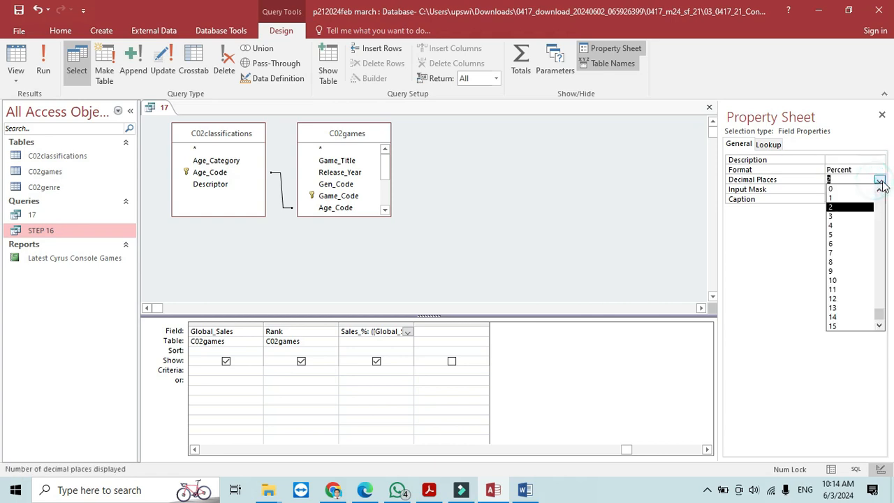
left_click(839, 207)
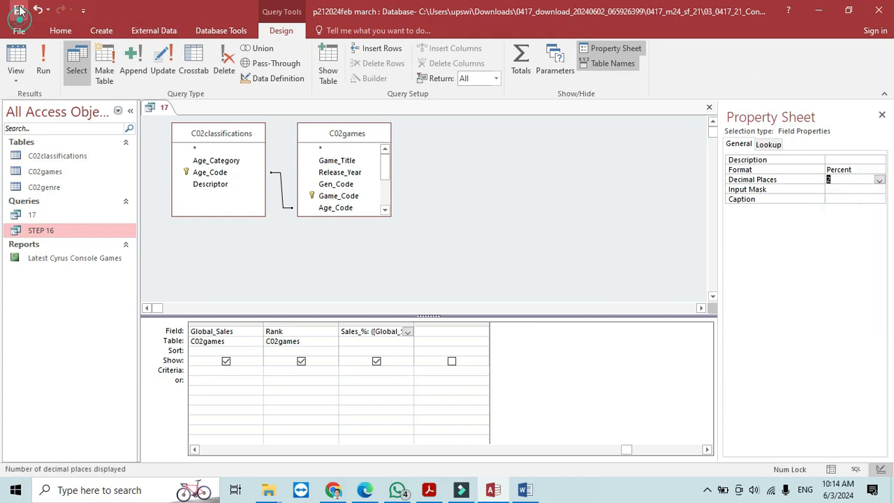
- Run the query and check the Sales_% percentages, e.g. 147.18%, against the question
left_click(43, 64)
left_click_drag(482, 457, 597, 455)
key("alt+Tab")
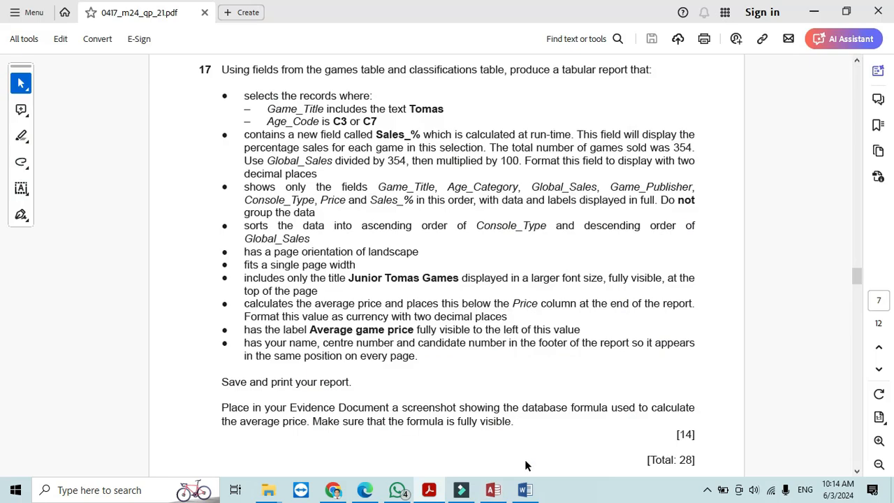
key("alt+Tab")
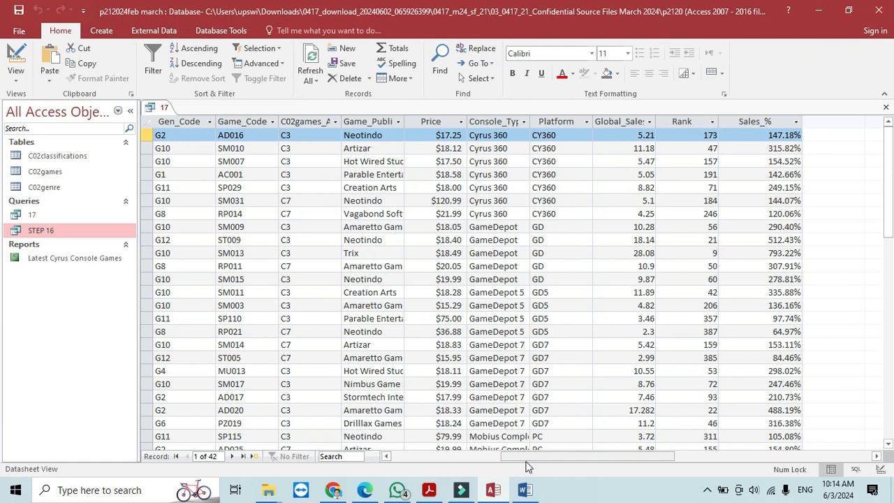
- Reread question 17 in the PDF, then return query 17 to Design View
key("alt+Tab")
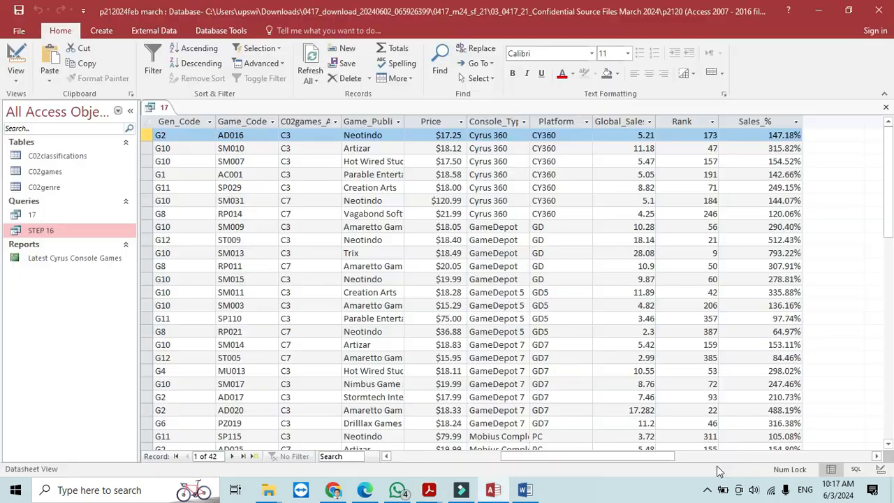
right_click(753, 122)
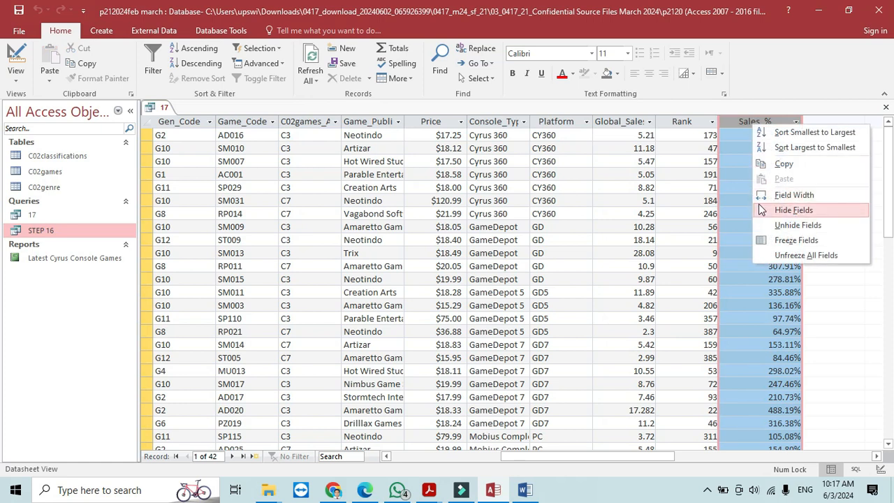
left_click(17, 56)
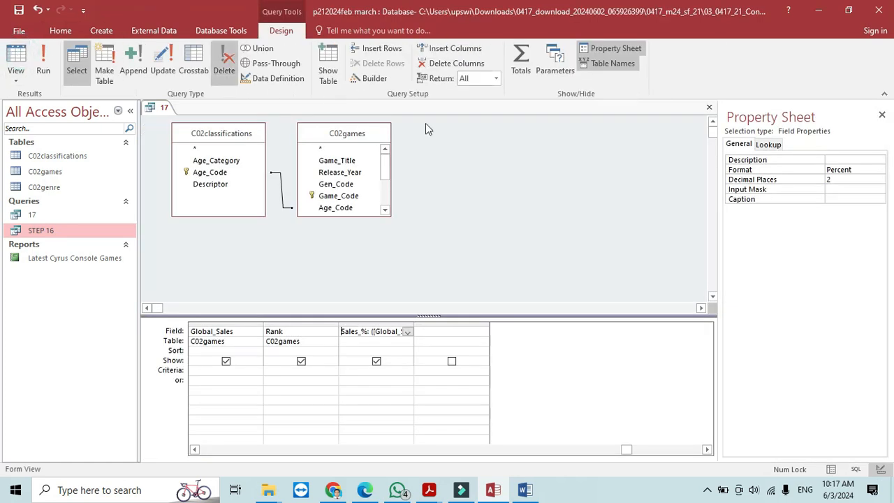
- Change the Sales_% format to General Number with 2 decimal places
left_click(857, 169)
left_click(879, 170)
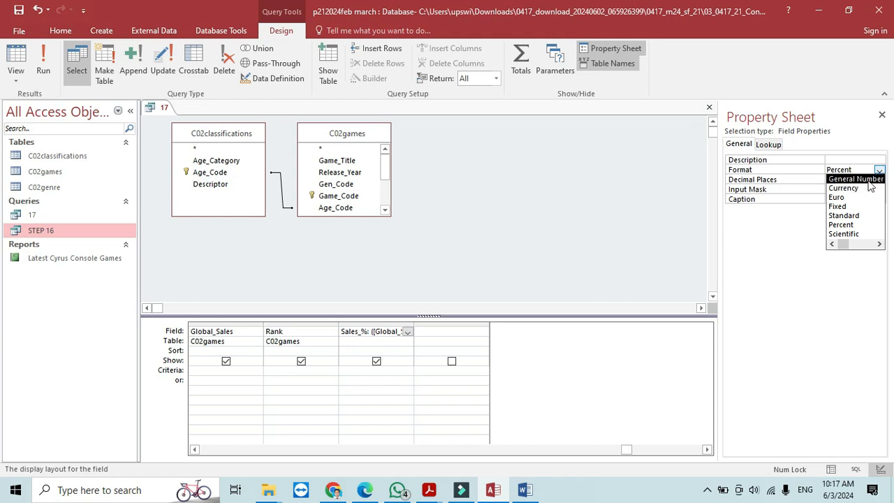
left_click(870, 180)
left_click(854, 179)
type("2")
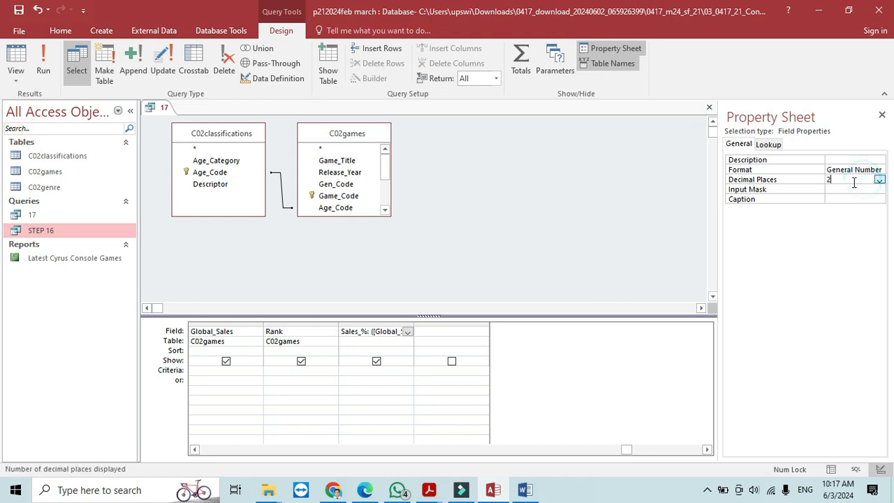
- Run the query, narrow the Sales_% column, check the PDF, and return to Design View
left_click(44, 61)
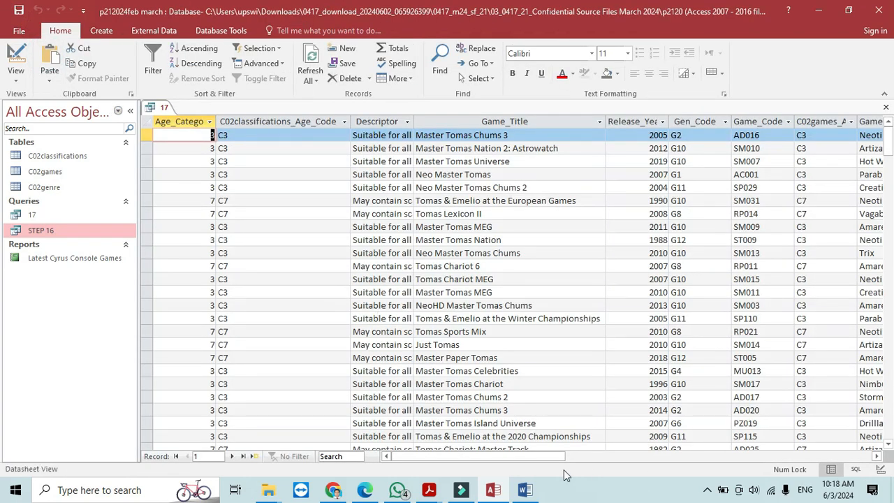
left_click_drag(598, 470, 705, 474)
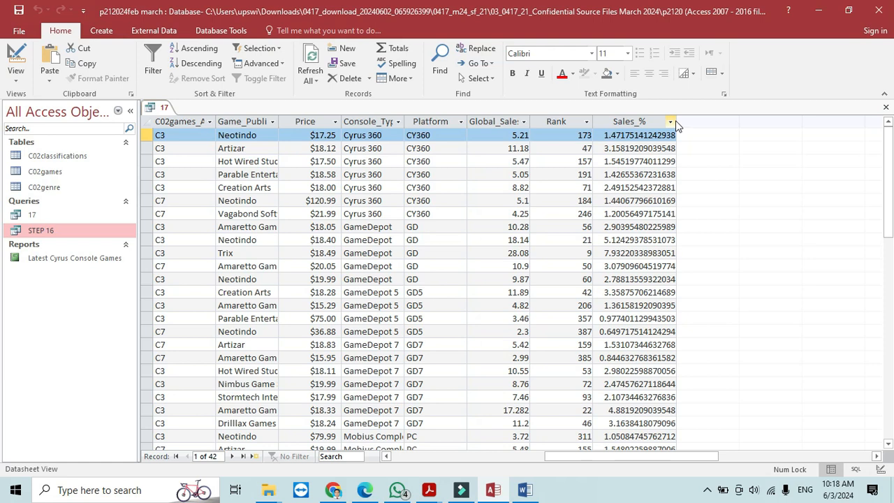
mouse_move(676, 121)
left_mouse_down()
mouse_move(620, 130)
mouse_move(700, 128)
mouse_move(684, 131)
left_mouse_up()
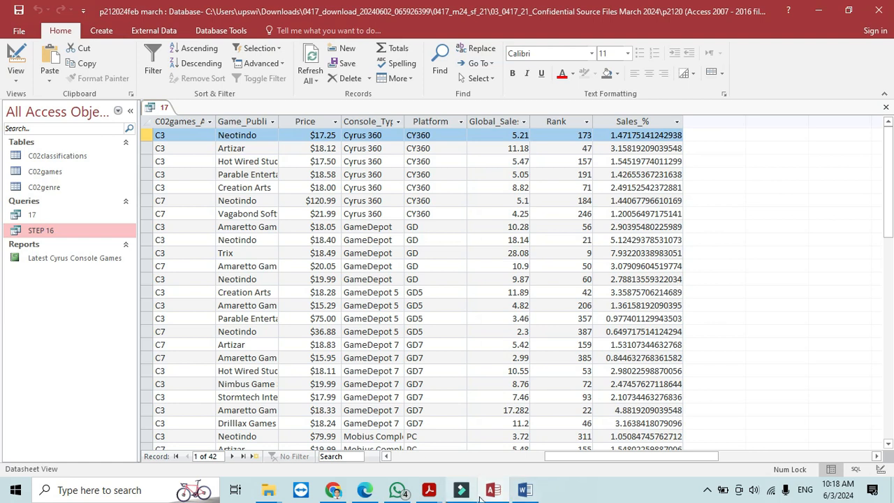
mouse_move(429, 492)
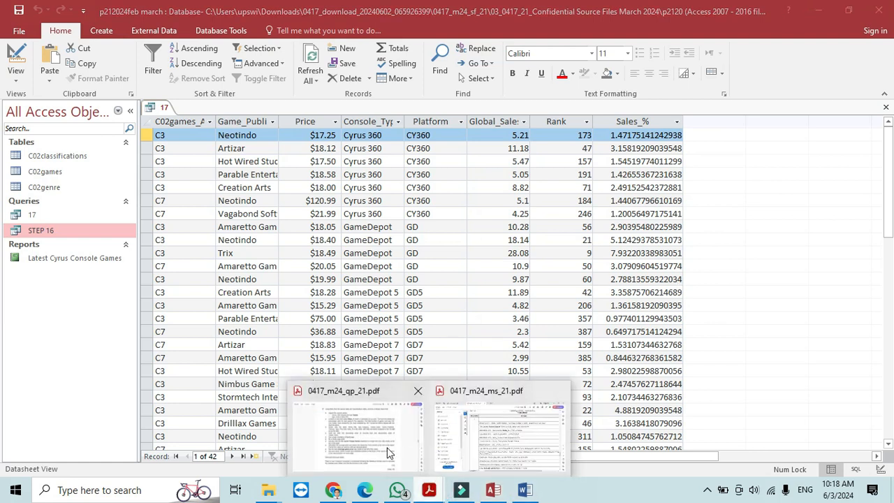
left_click(561, 392)
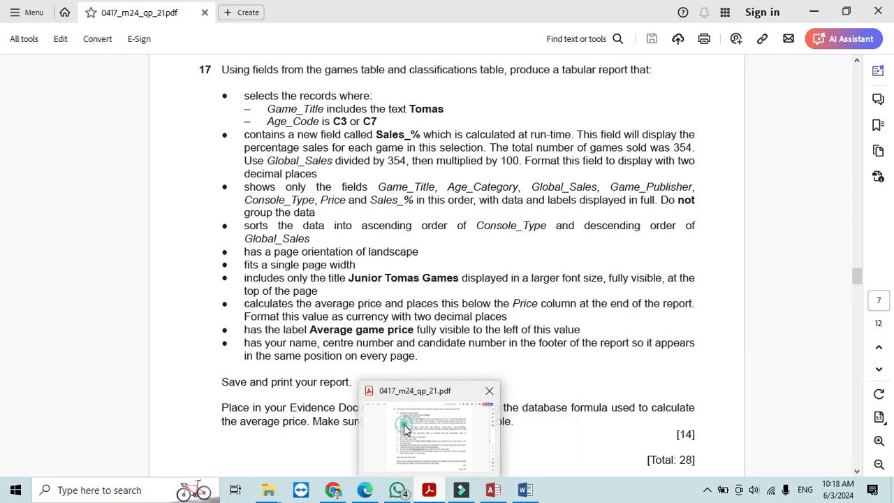
left_click(405, 429)
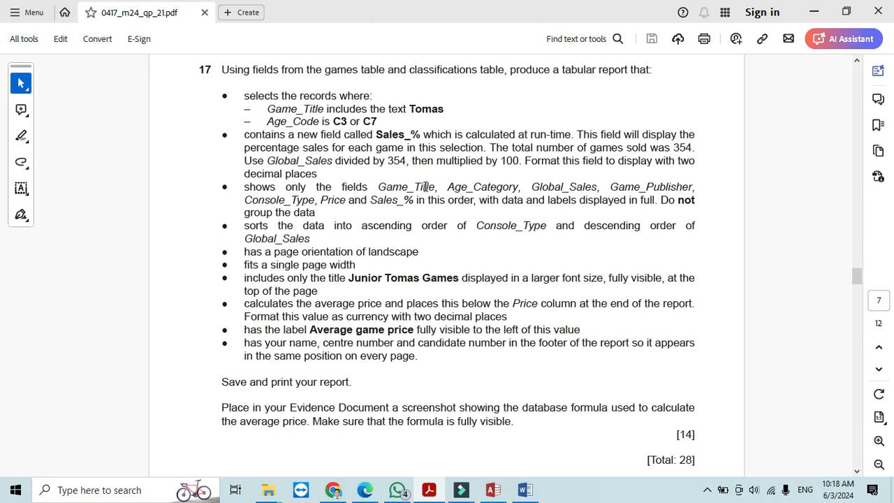
left_click(493, 494)
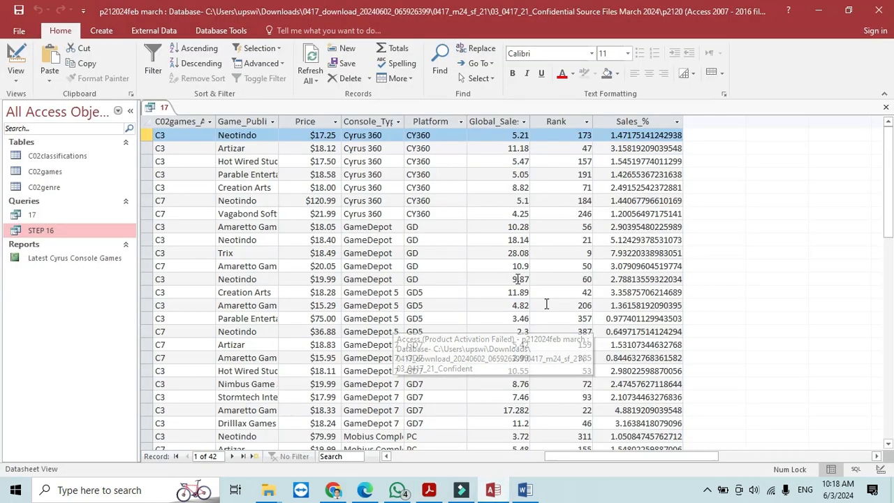
left_click(17, 56)
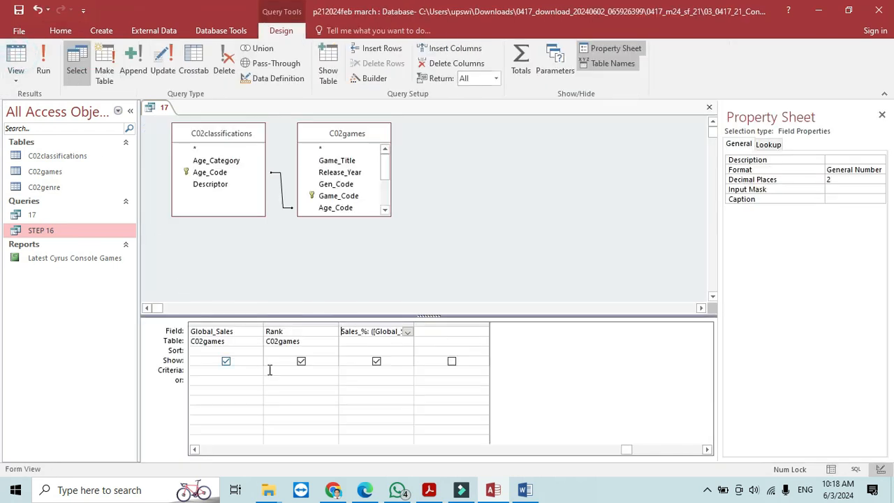
- Hide the classifications Age_Code, Descriptor and Release_Year fields from the query results
left_click(194, 453)
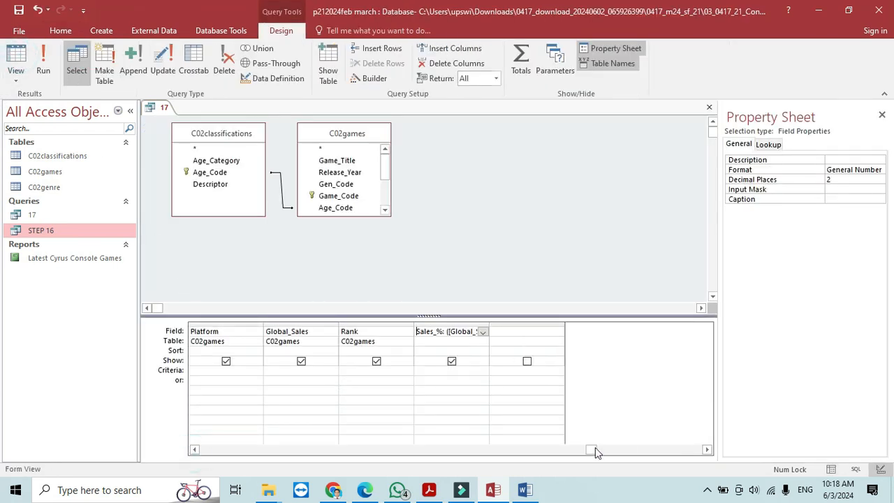
left_click_drag(592, 449, 183, 445)
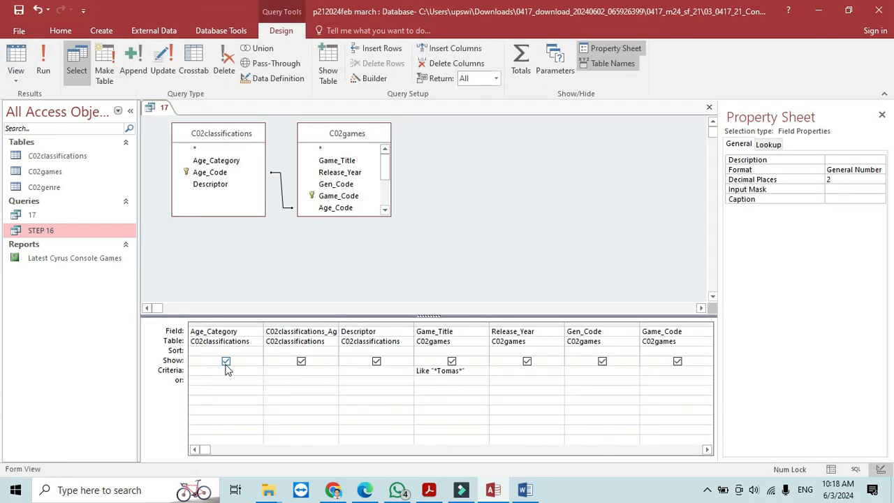
left_click(301, 361)
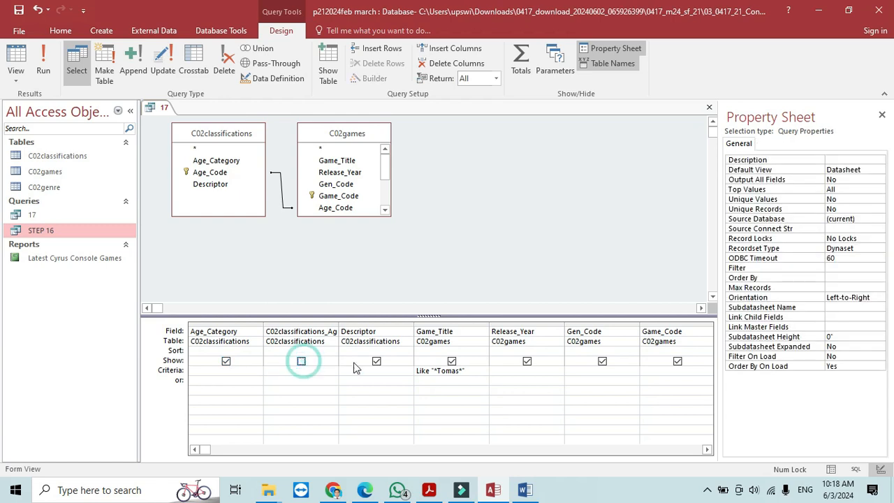
left_click(376, 362)
left_click(527, 362)
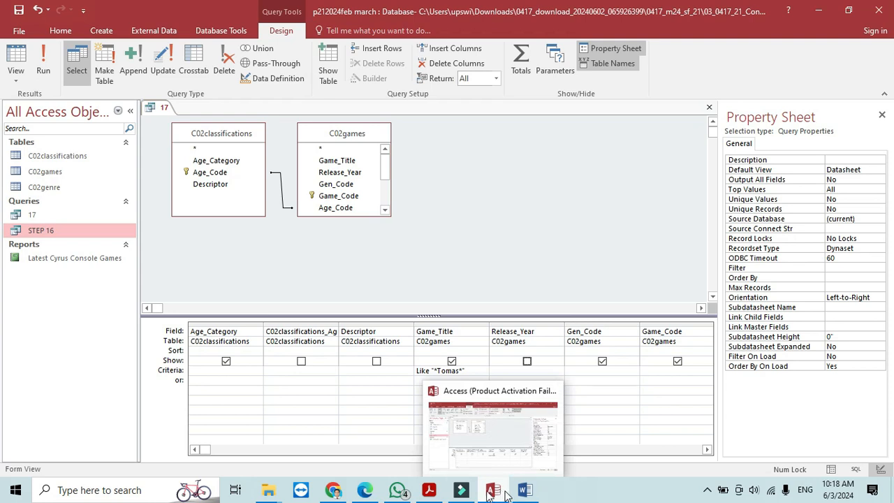
- Hide Gen_Code, Game_Code, Game_Publisher, Price, Platform and Console_Type from the results
left_click(429, 493)
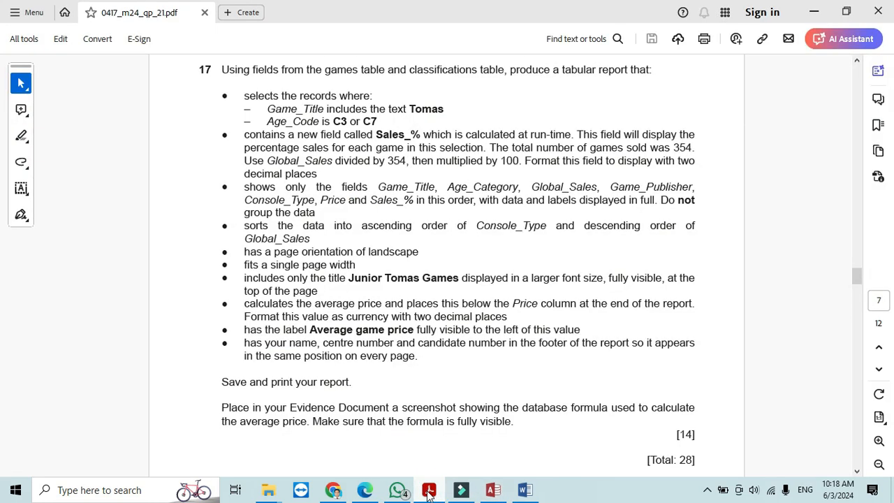
left_click(494, 490)
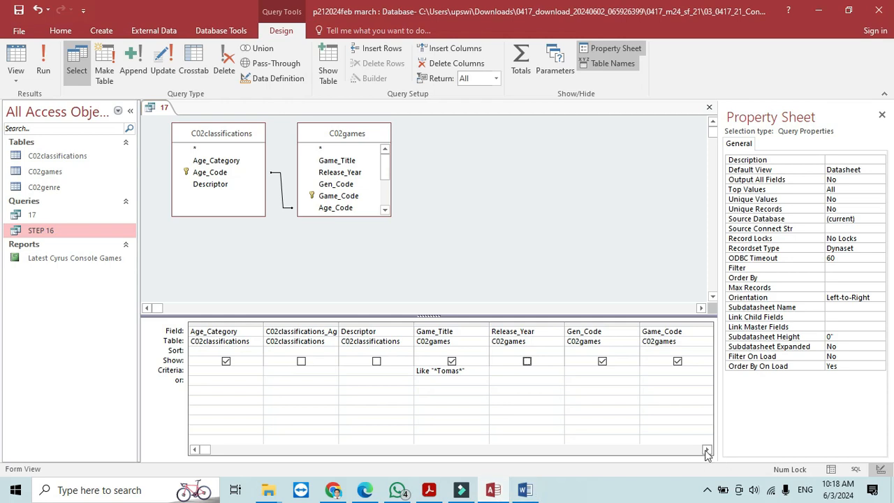
left_click(602, 361)
left_click(675, 366)
left_click(602, 361)
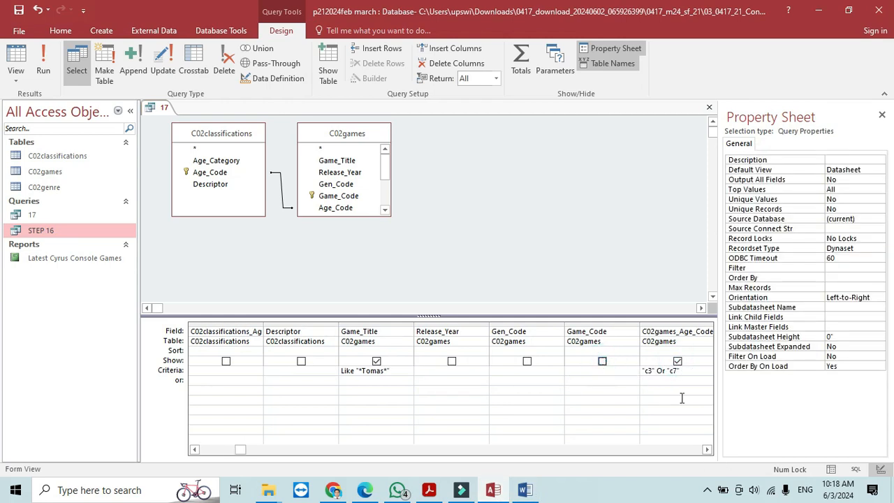
left_click(707, 451)
left_click(708, 450)
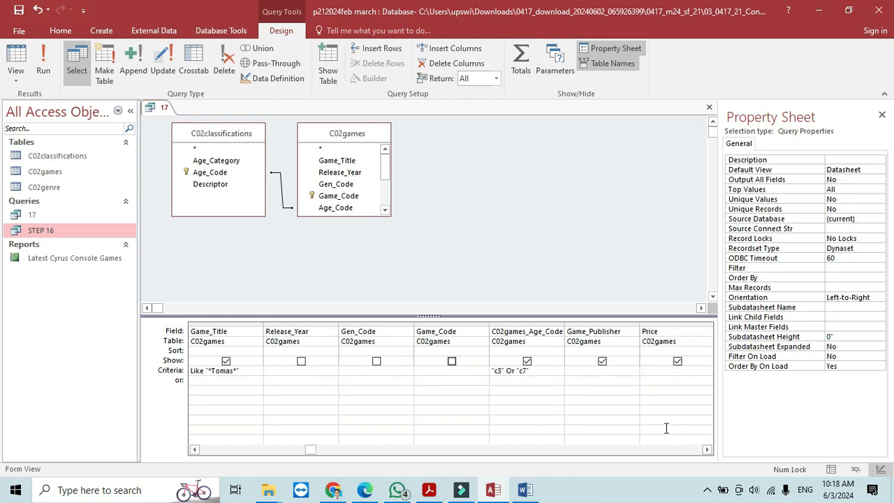
left_click(602, 362)
left_click(656, 368)
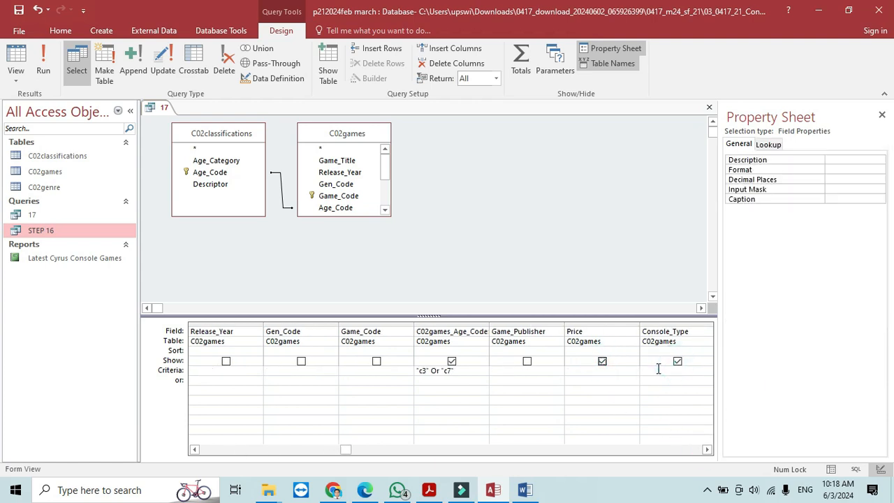
left_click(602, 361)
left_click(676, 364)
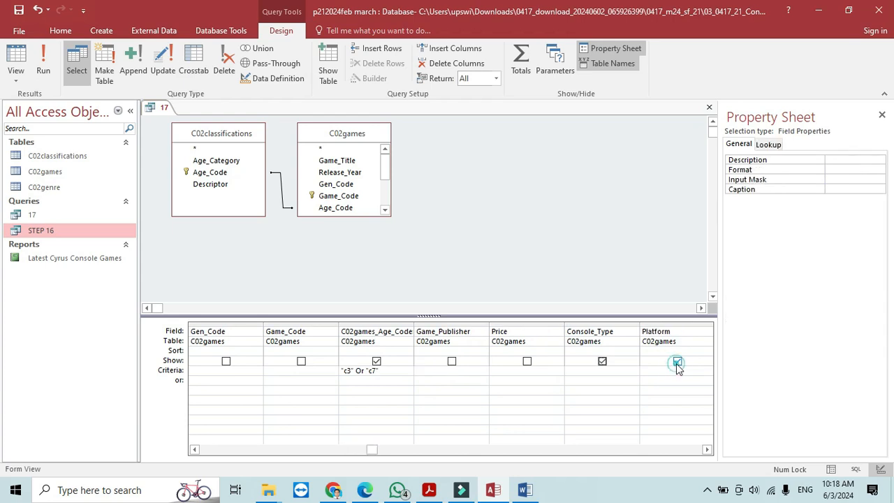
left_click(676, 364)
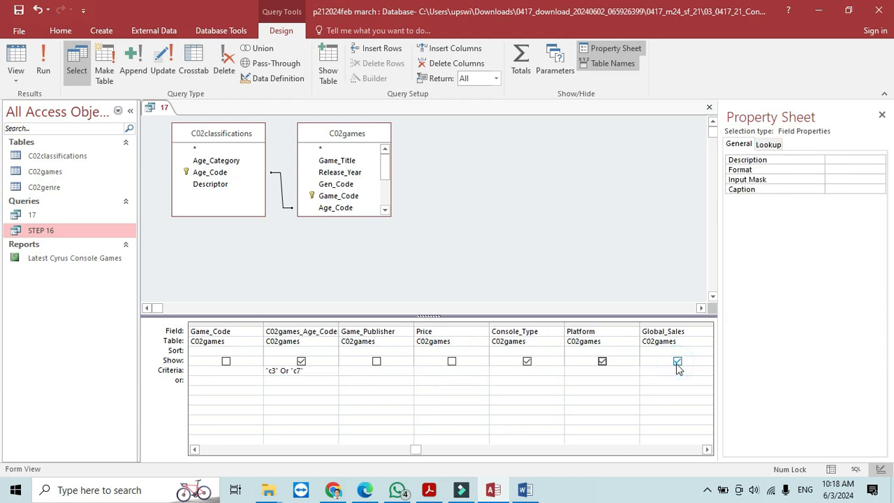
left_click(603, 361)
left_click(527, 361)
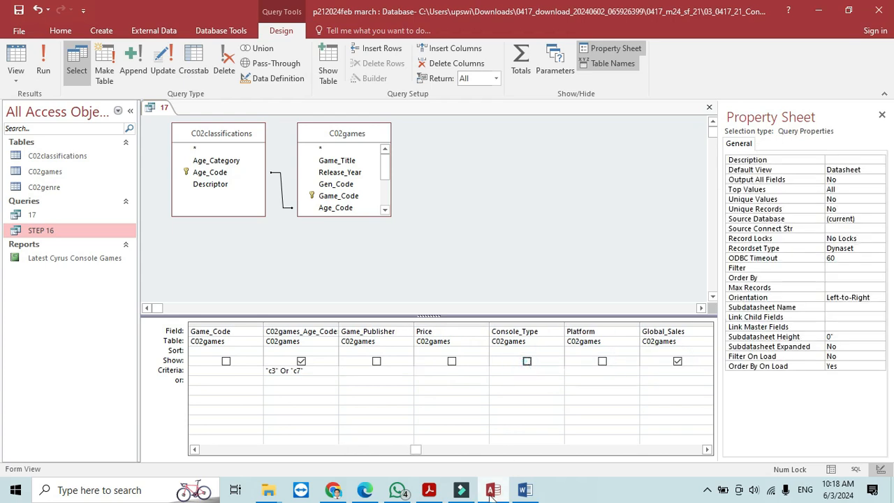
- Show Game_Publisher, Console_Type and Price again, as the question requires
left_click(438, 493)
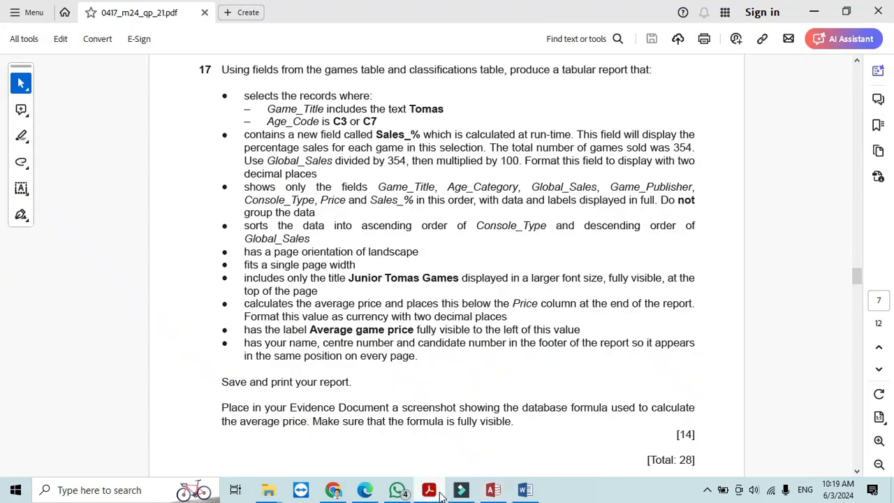
left_click(439, 494)
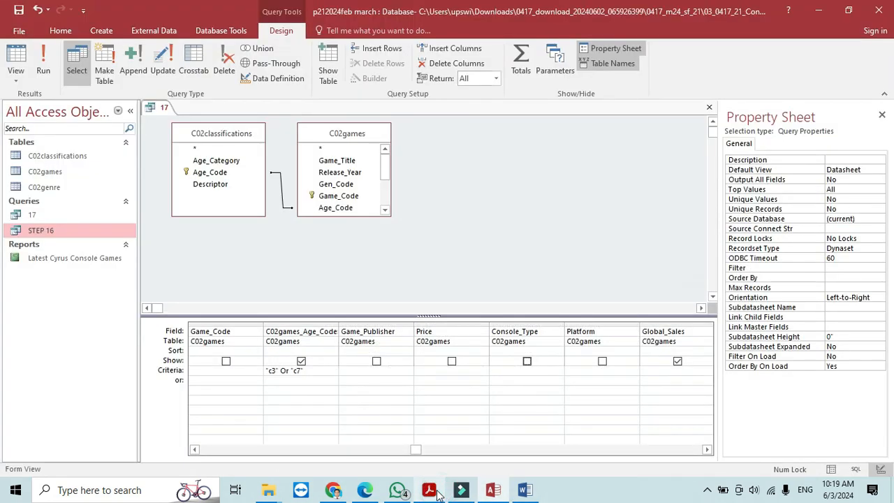
left_click(376, 361)
left_click(440, 494)
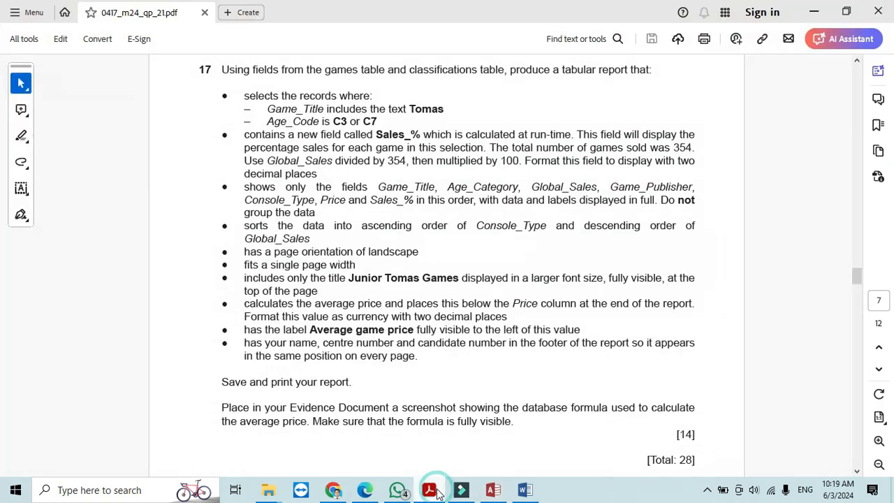
left_click(439, 494)
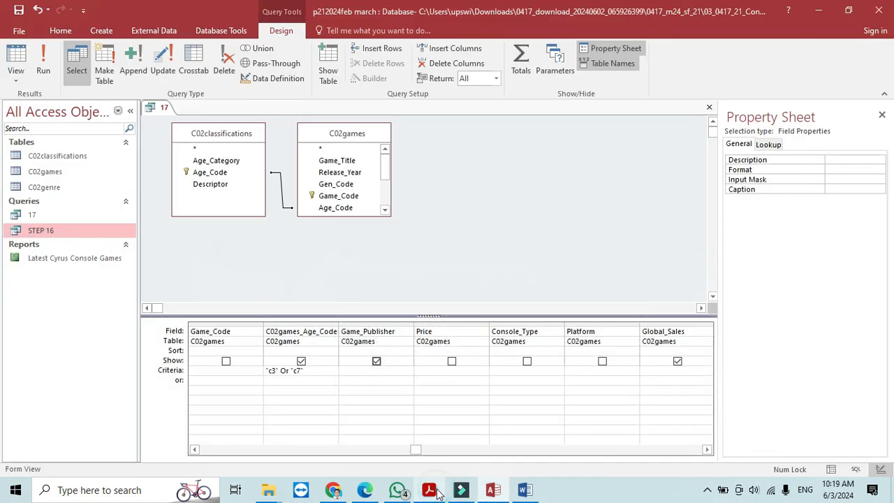
left_click(527, 362)
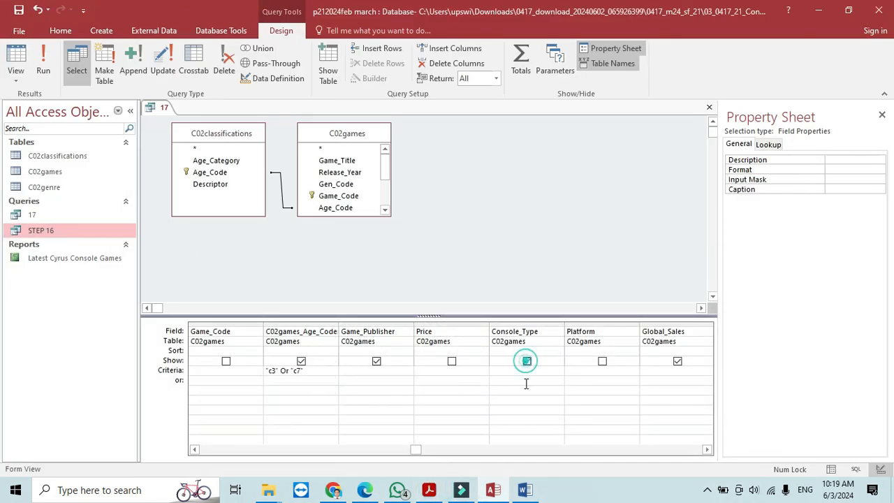
left_click(429, 492)
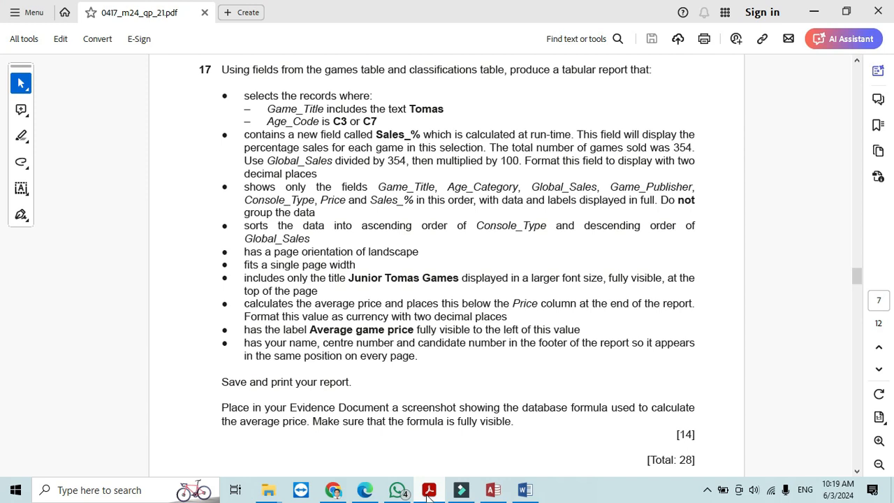
left_click(429, 492)
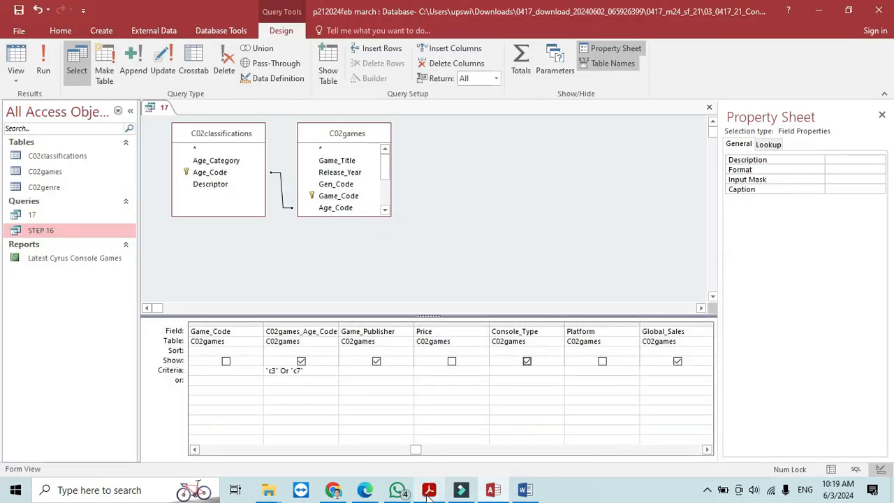
left_click(452, 361)
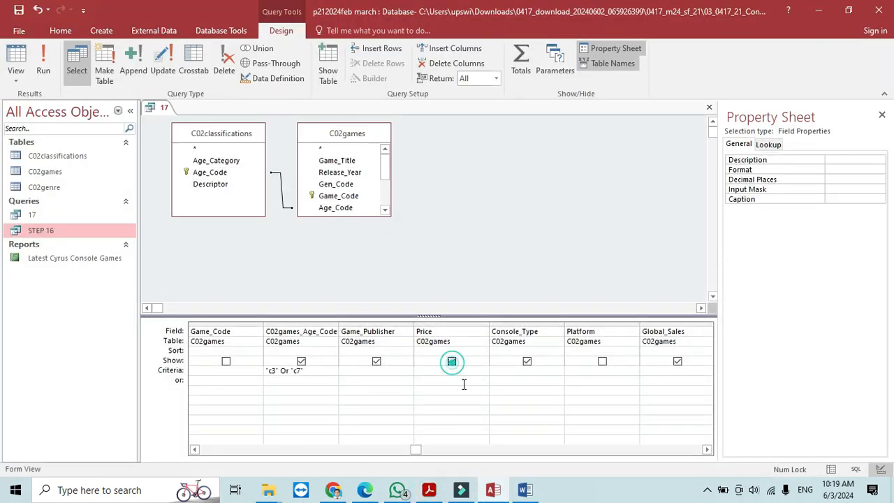
- Hide the games Age_Code and Rank fields, then run query 17 to list 42 records
left_click(302, 363)
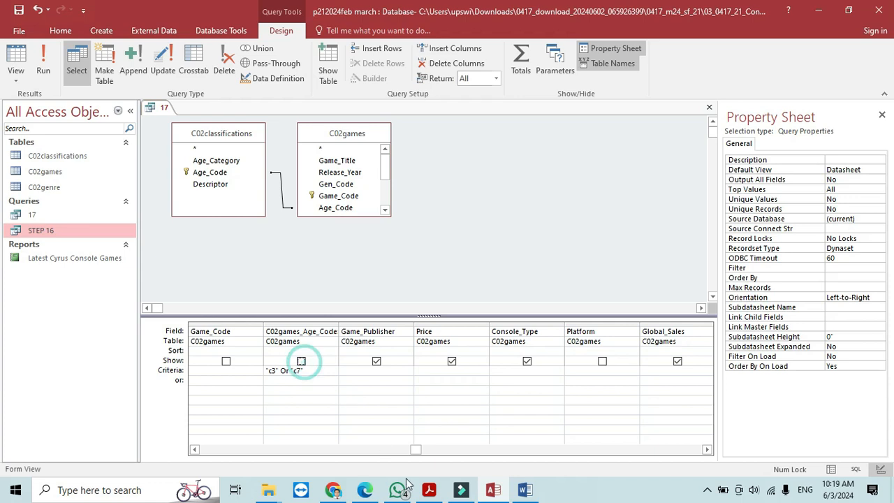
left_click(706, 450)
left_click(706, 451)
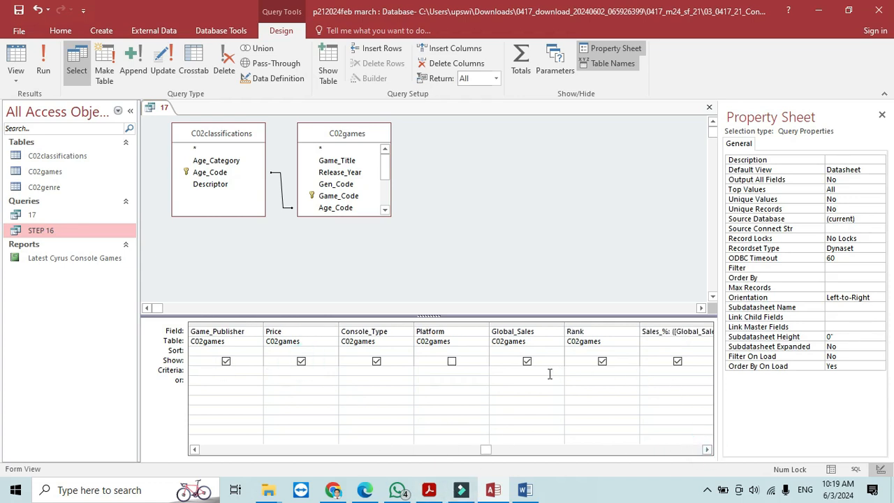
left_click(602, 361)
left_click_drag(489, 450, 374, 453)
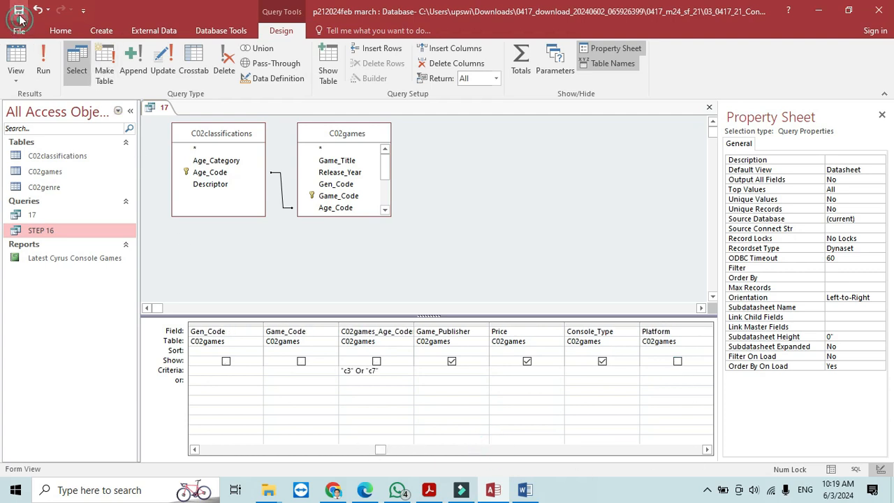
left_click(36, 52)
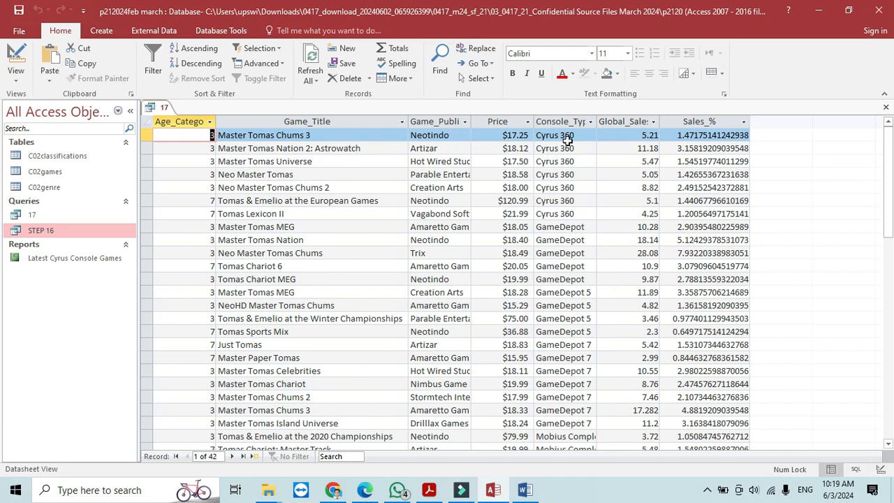
- Review question 17's field order, Game_Title through Sales_%, and mark its sorting requirement
left_click(430, 490)
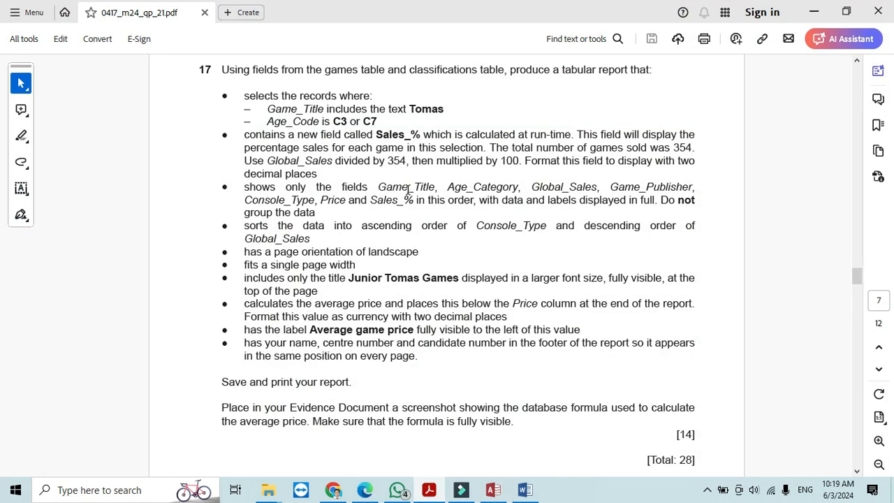
left_click(409, 190)
left_click(468, 187)
left_click(632, 190)
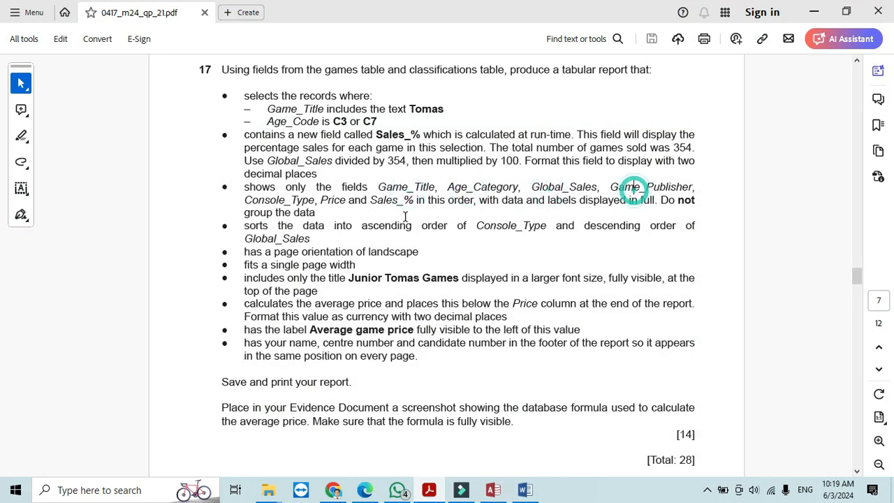
left_click(335, 201)
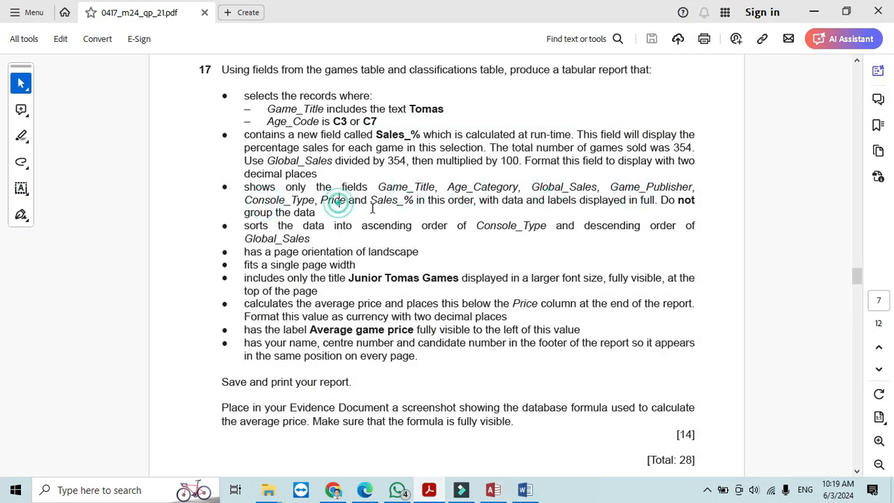
left_click(393, 201)
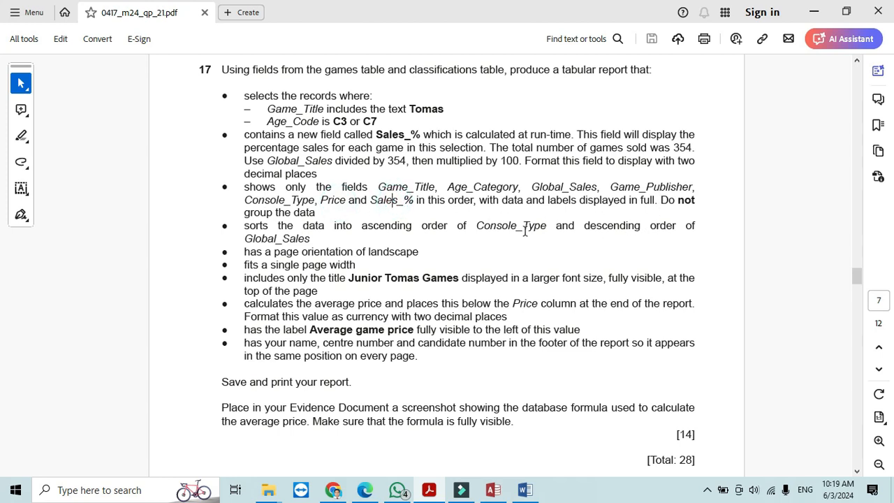
left_click_drag(246, 230, 536, 230)
- In query 17's design view, sort Console_Type in ascending order
left_click(493, 490)
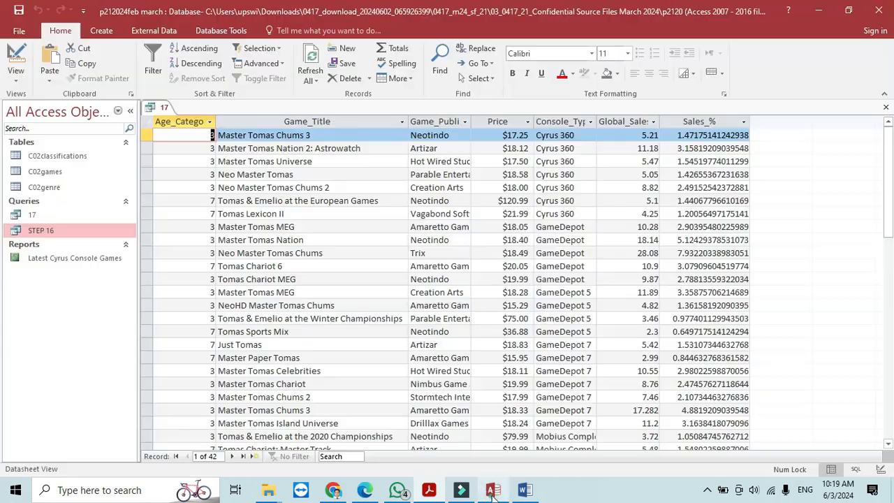
left_click(15, 59)
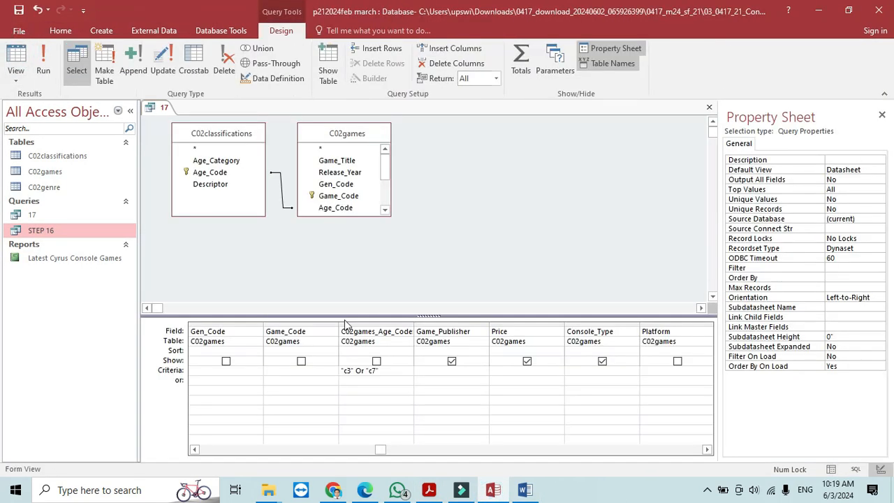
left_click(633, 350)
left_click(633, 352)
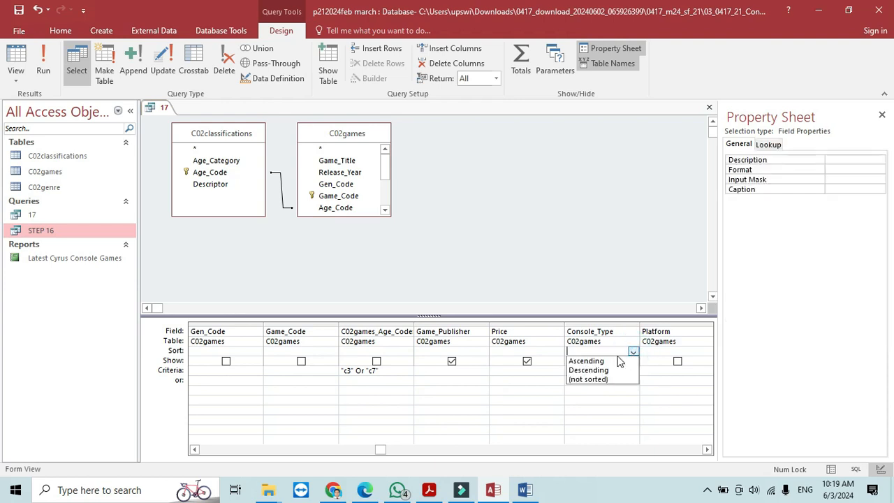
left_click(605, 362)
key("alt+Tab")
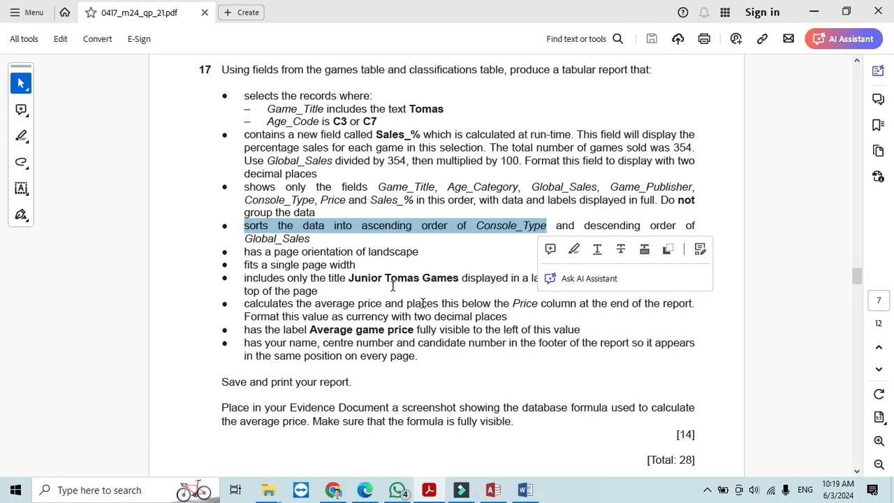
key("alt+Tab")
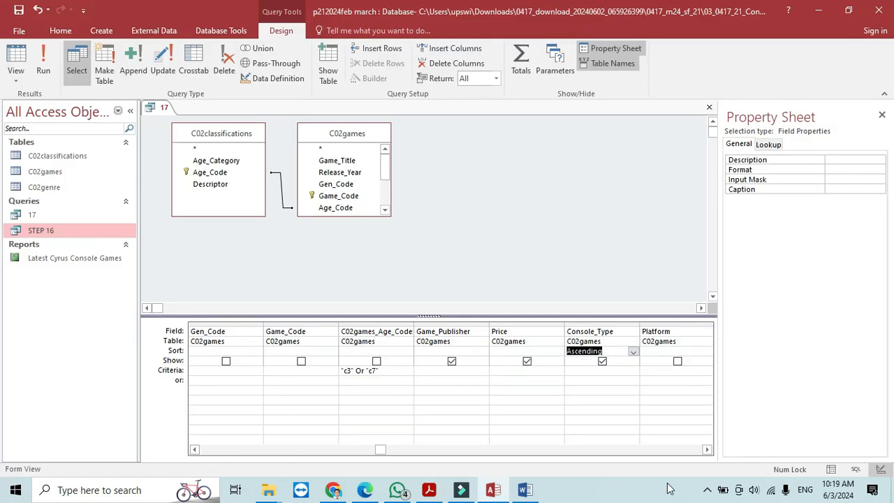
- Sort Global_Sales in descending order and close the query design
left_click(706, 450)
left_click(705, 449)
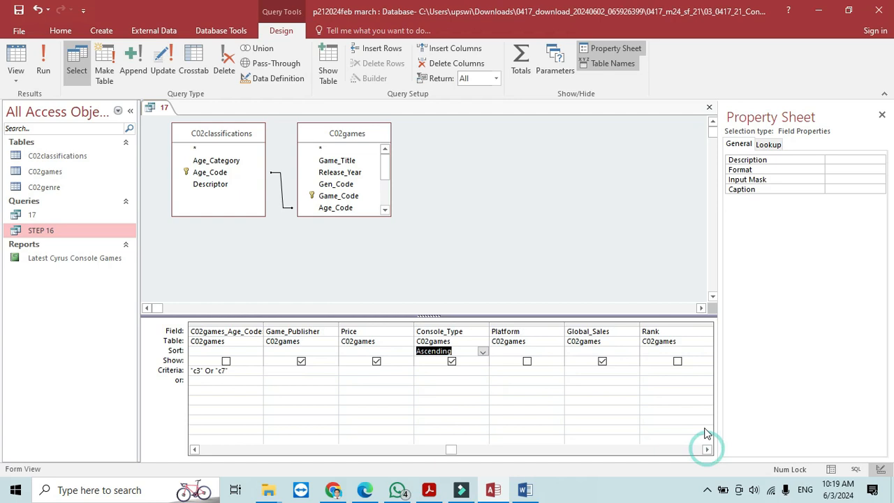
left_click(632, 350)
left_click(633, 351)
left_click(611, 370)
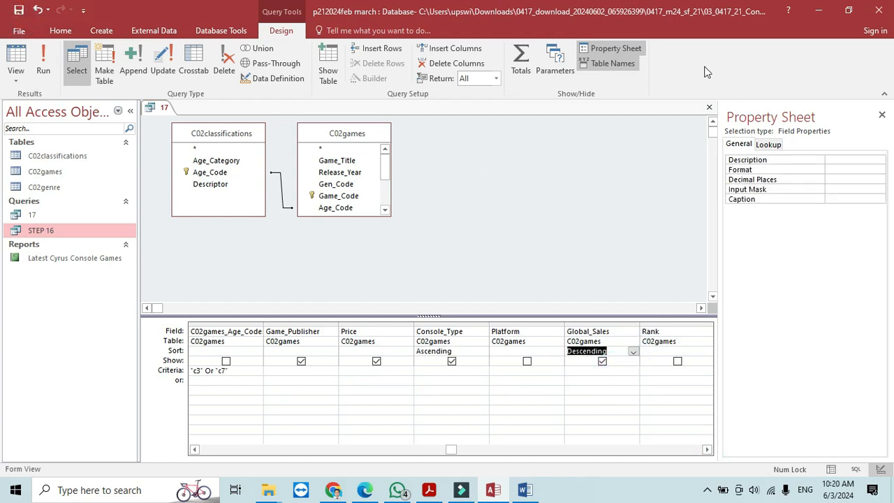
left_click(707, 108)
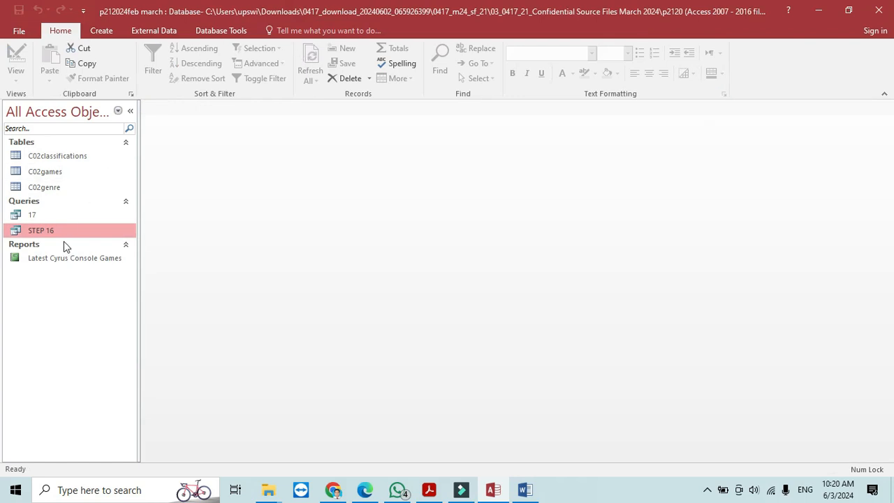
- Start the Report Wizard with query 17 as the source
left_click(44, 215)
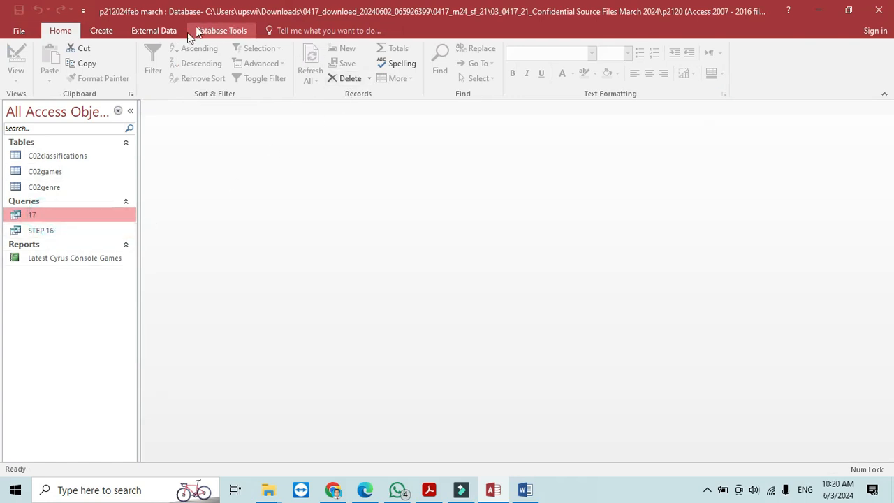
left_click(153, 33)
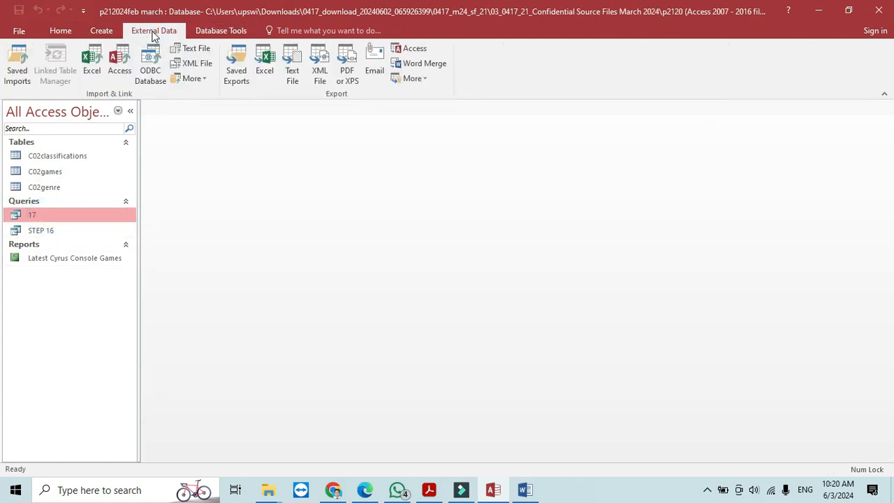
left_click(102, 30)
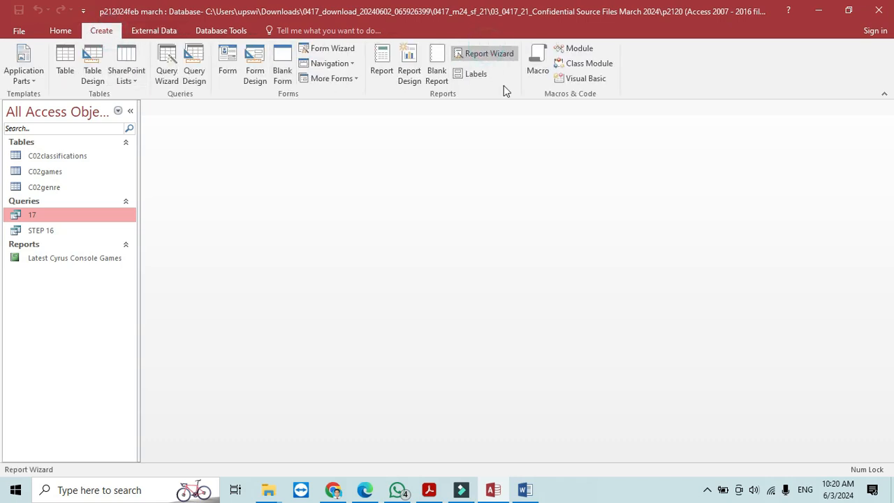
left_click(489, 54)
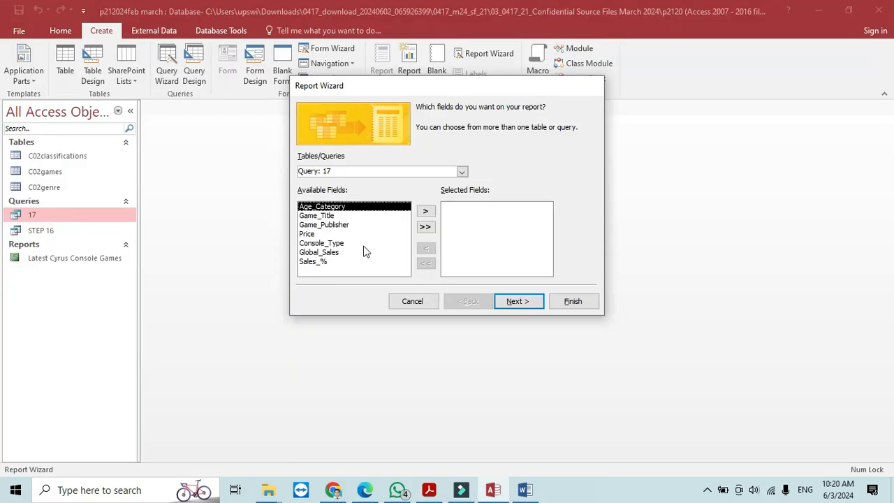
- Add Game_Title, Age_Category, Global_Sales and Game_Publisher to the report fields
left_click(329, 215)
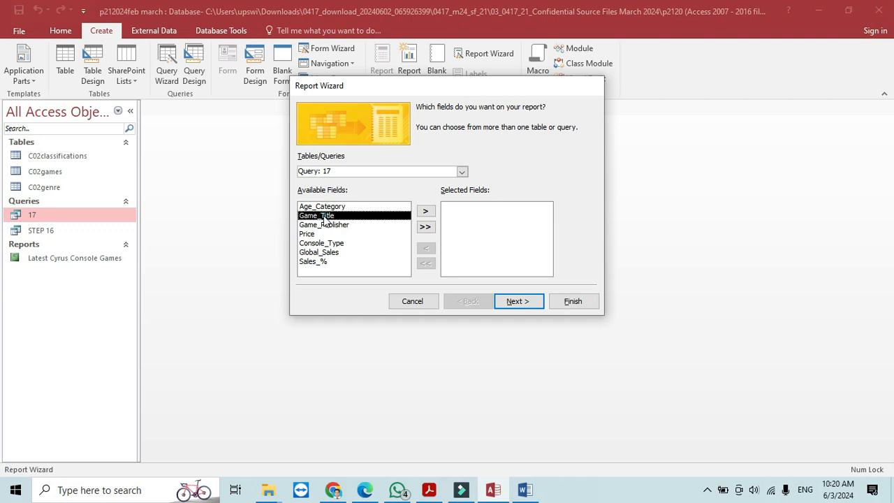
left_click(425, 214)
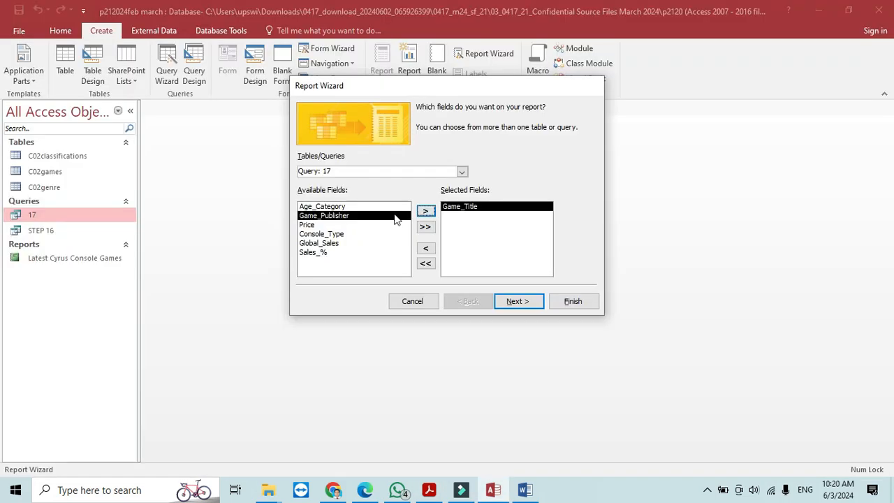
left_click(370, 207)
left_click(425, 210)
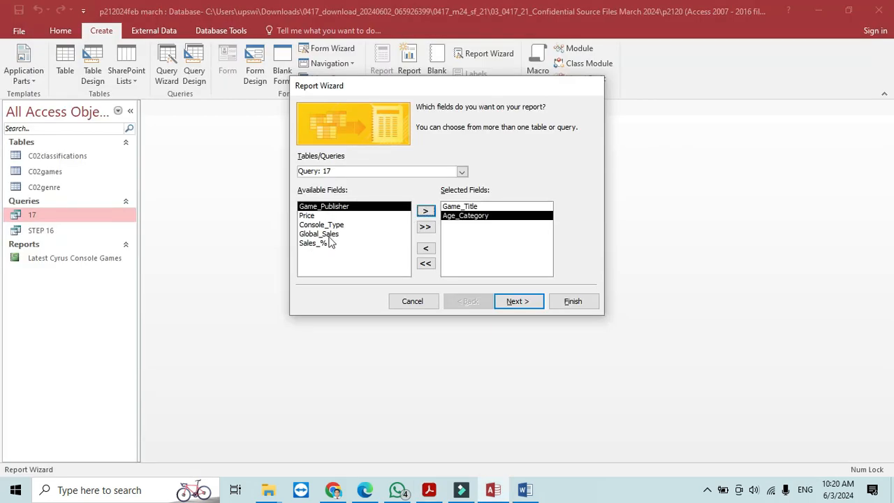
left_click(328, 235)
left_click(426, 210)
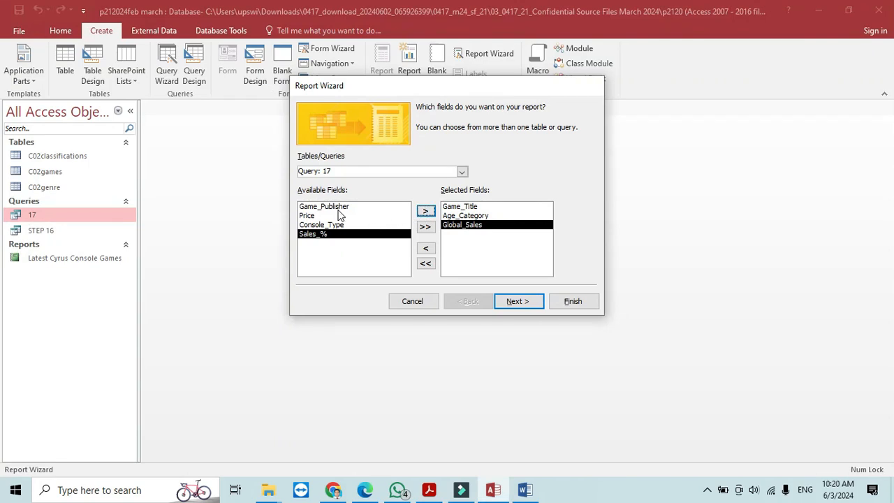
left_click(329, 206)
left_click(426, 210)
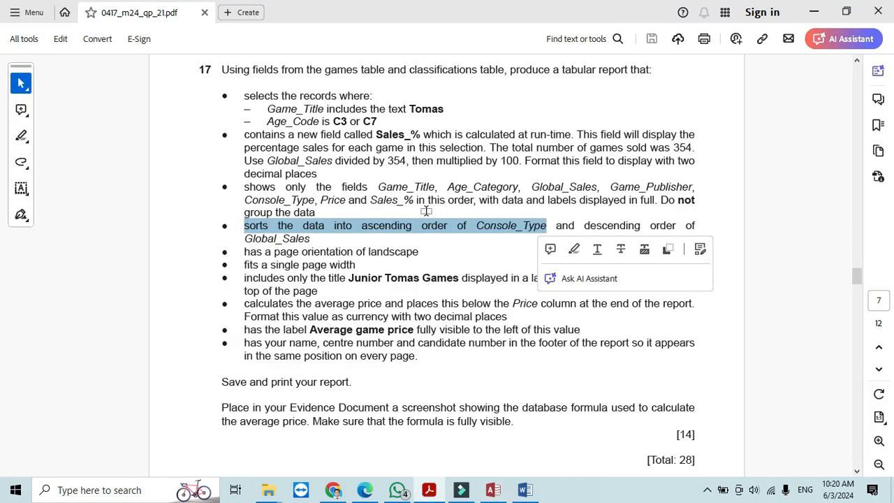
- Add Console_Type, Price and Sales_% to the report fields
key("alt+Tab")
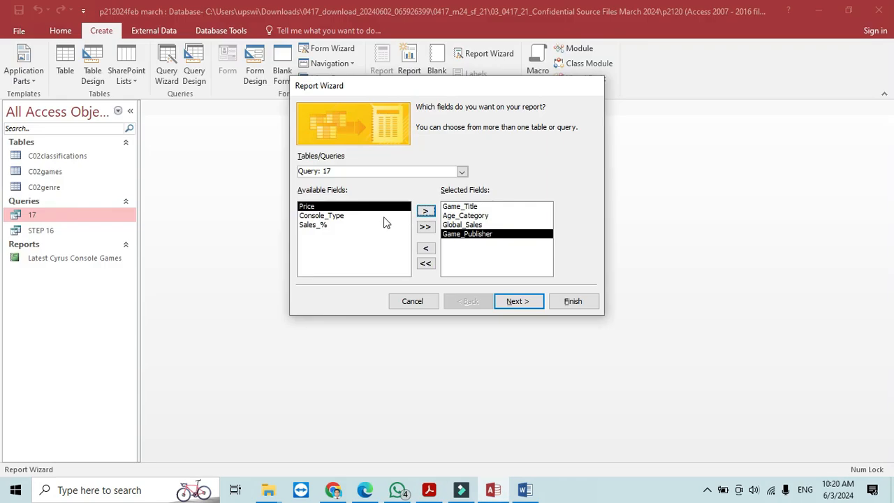
left_click(355, 217)
left_click(423, 213)
key("alt+Tab")
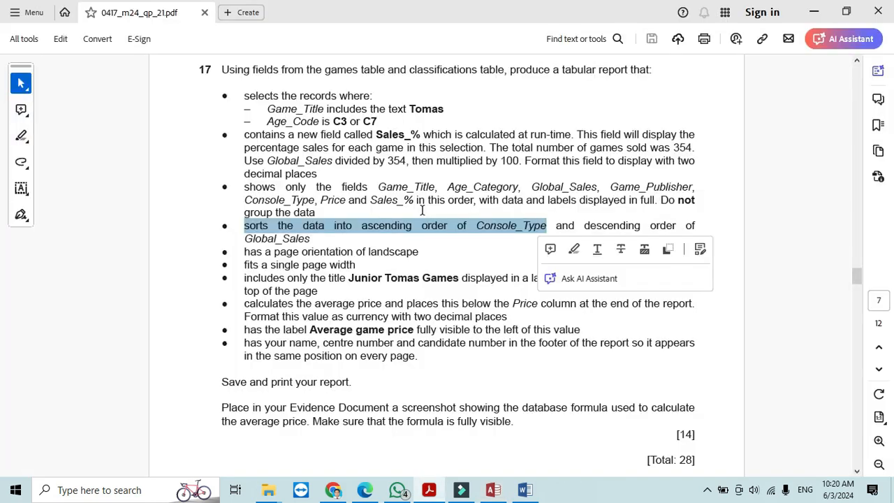
key("alt+Tab")
left_click(363, 207)
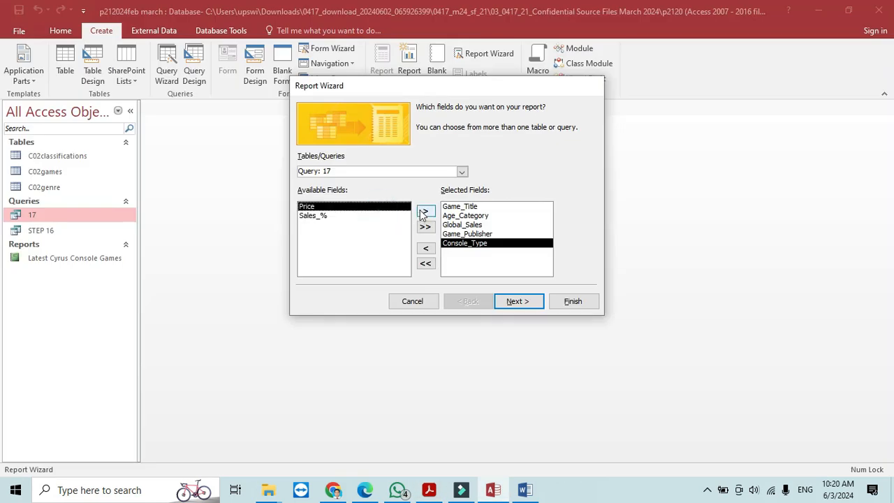
left_click(424, 211)
left_click(425, 211)
- Recheck the question's remaining requirements and confirm the seven chosen fields
key("alt+Tab")
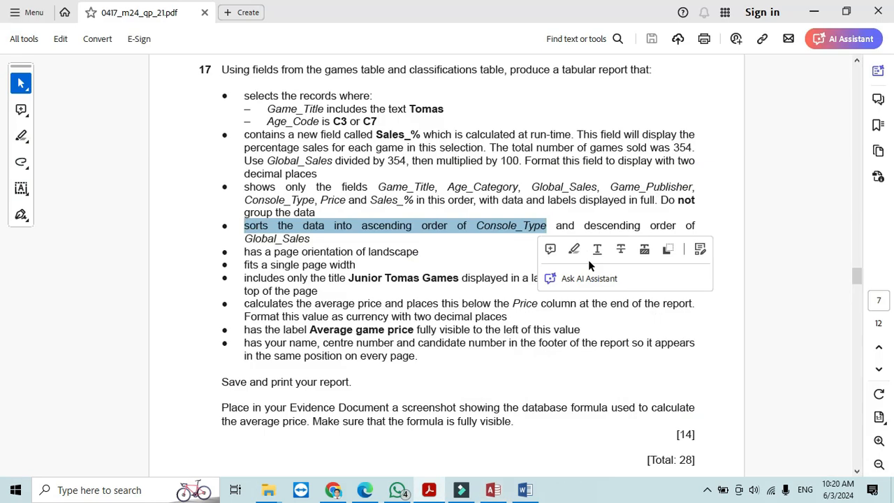
key("alt+Tab")
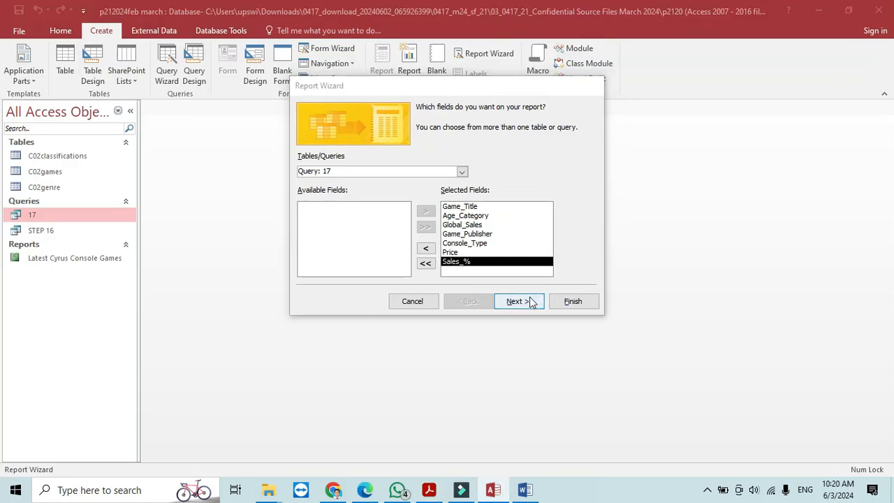
key("alt+Tab")
left_click(643, 323)
key("alt+Tab")
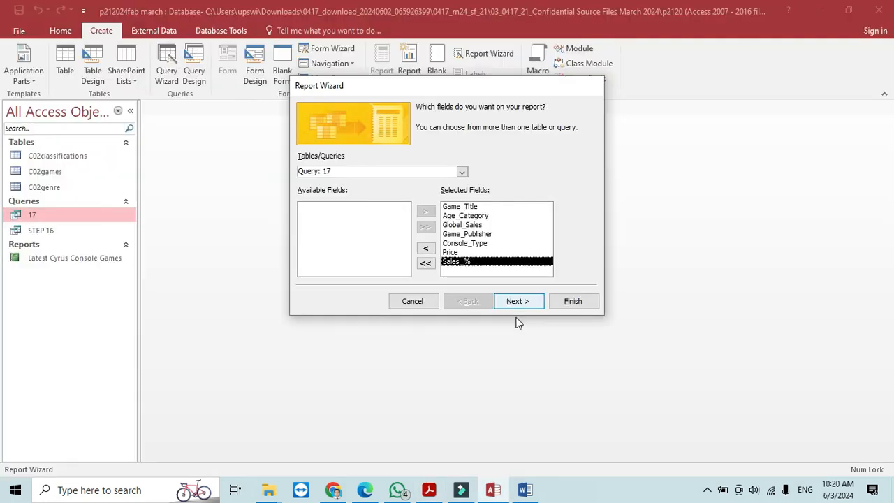
left_click(517, 302)
- Skip grouping and sorting and choose a tabular layout in landscape orientation
left_click(517, 301)
left_click(517, 301)
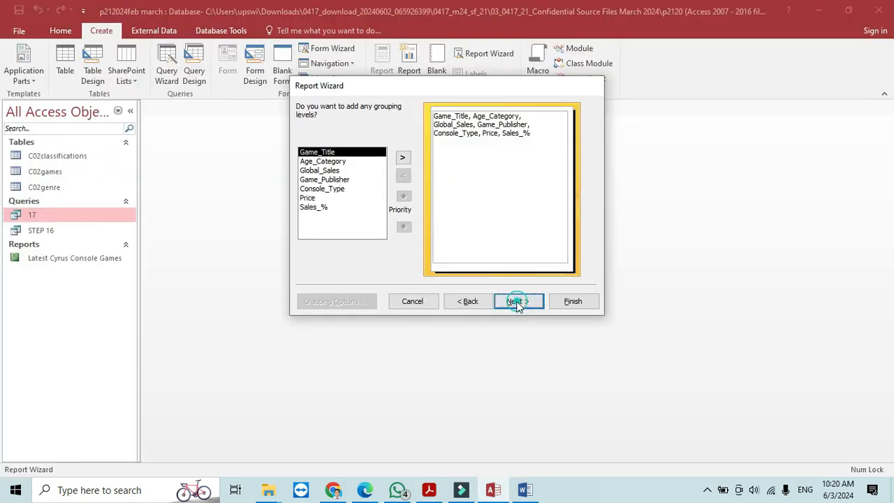
left_click(517, 301)
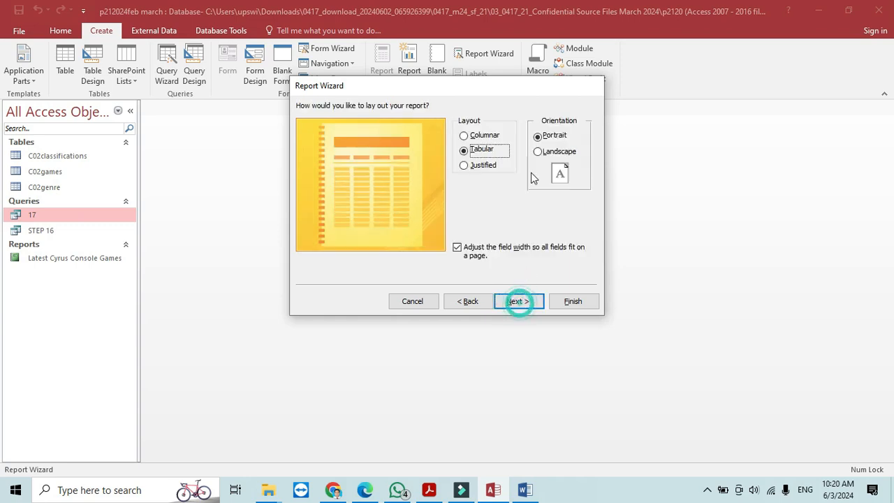
left_click(542, 152)
- Title the report 'Junior Tomas Games', copied from the question, and finish the wizard
key("alt+Tab")
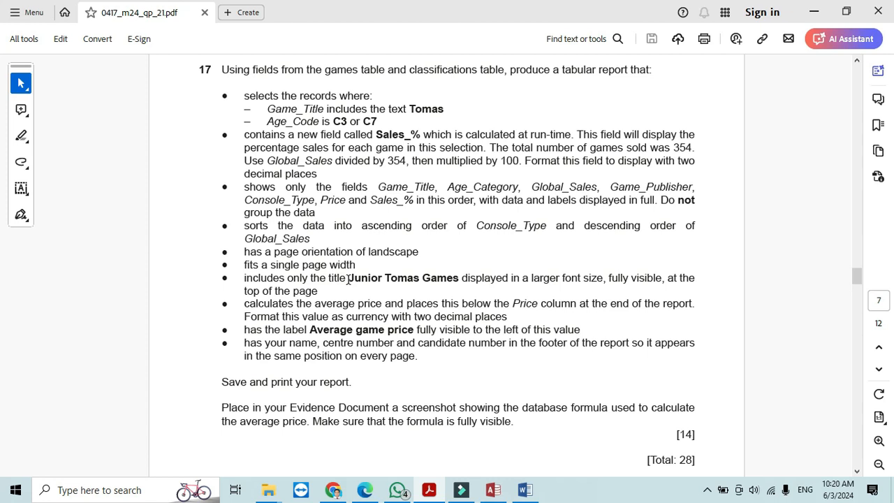
left_click_drag(348, 279, 443, 281)
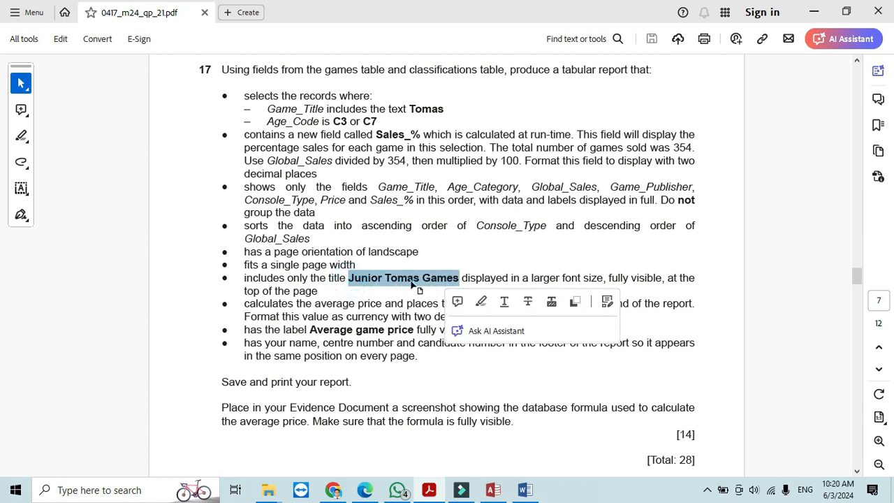
right_click(412, 286)
left_click(431, 298)
key("alt+Tab")
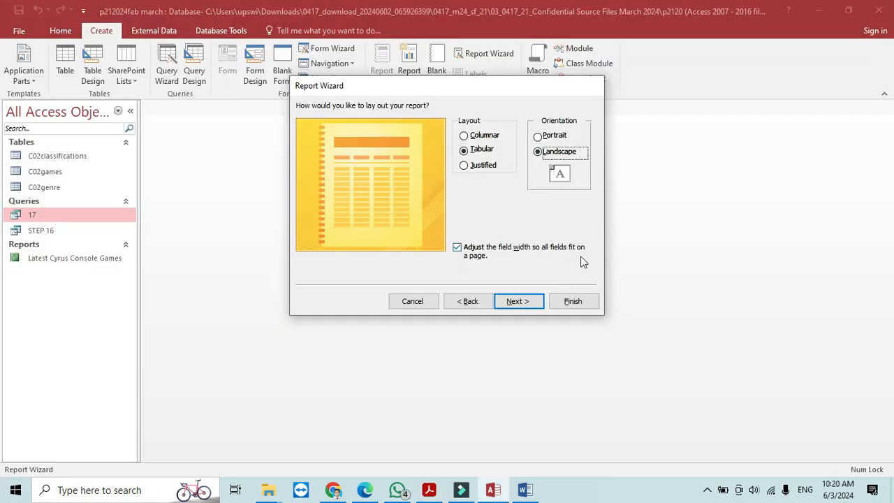
left_click(518, 302)
double_click(493, 123)
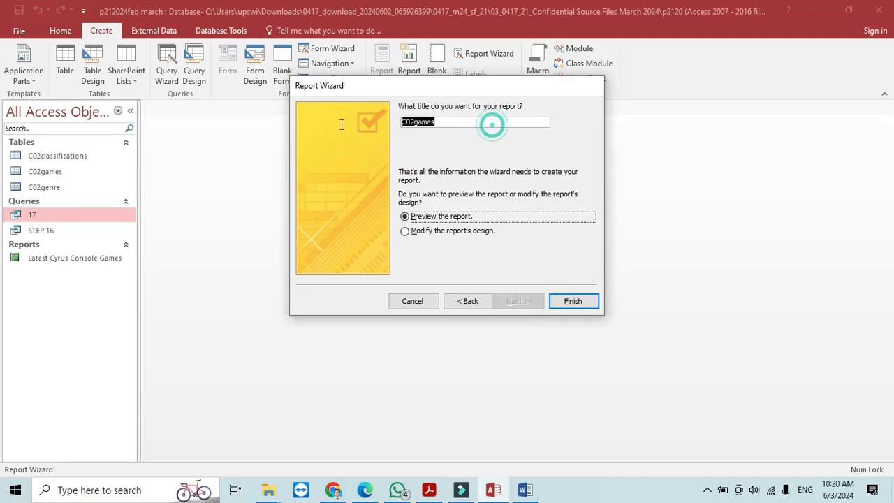
key("ctrl+v")
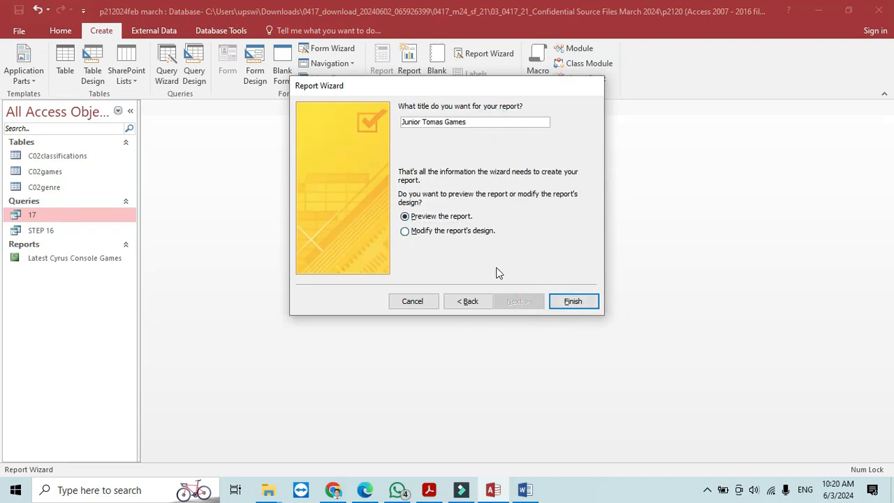
left_click(592, 308)
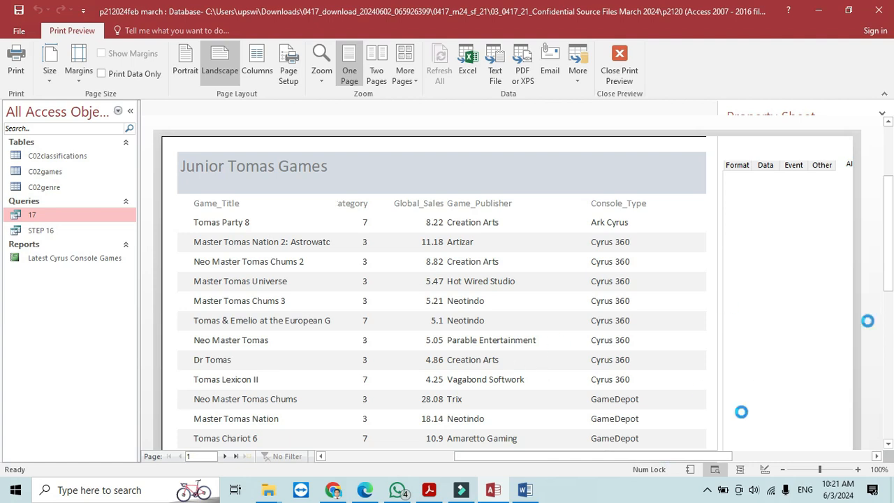
- Open the Junior Tomas Games report in Design View
left_click_drag(617, 456, 703, 456)
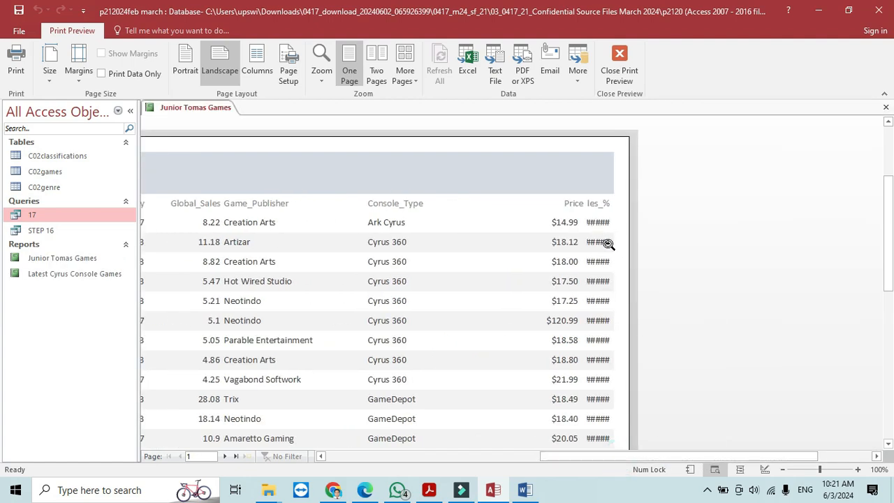
right_click(175, 114)
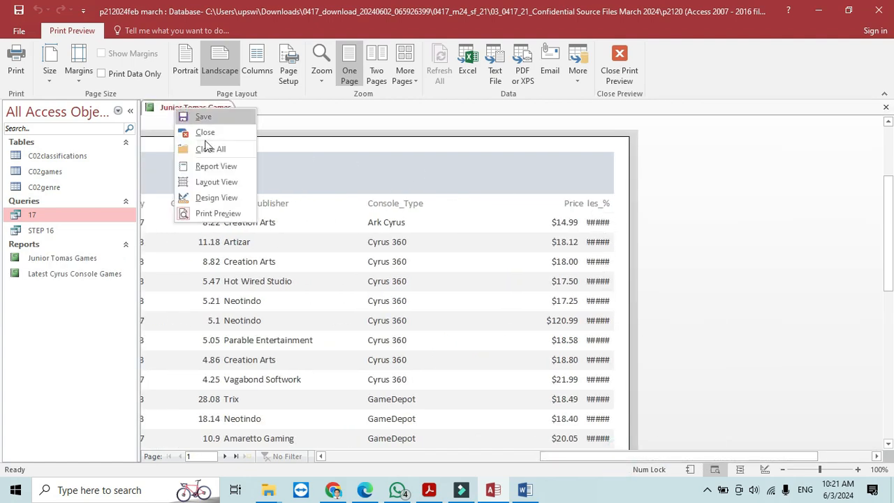
left_click(213, 198)
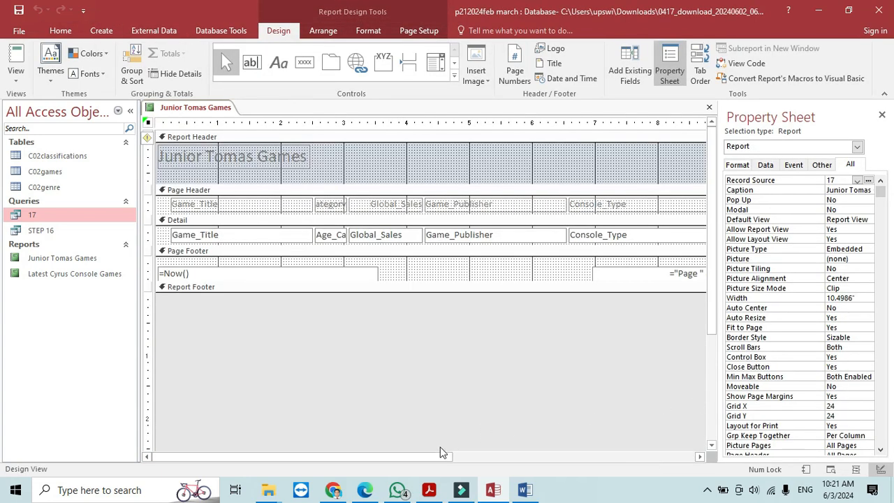
- Set the Sales_% text box to 2 decimal places
left_click_drag(440, 456, 669, 473)
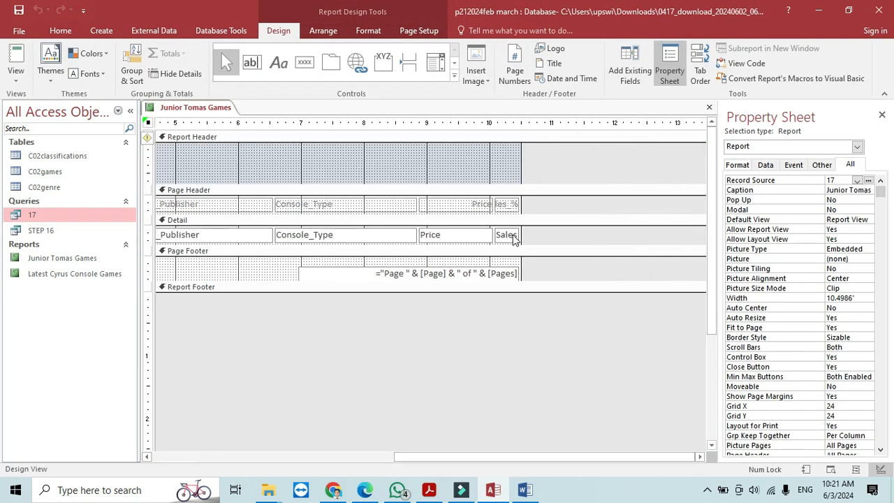
left_click(513, 236)
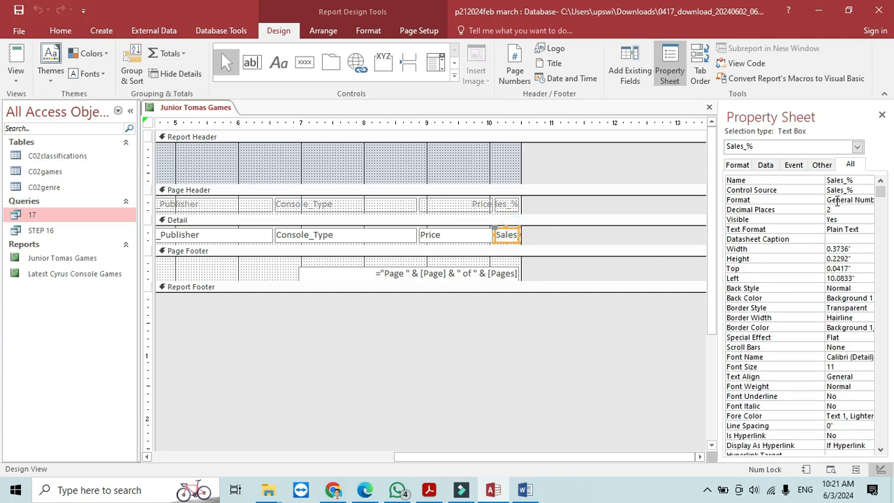
left_click(867, 209)
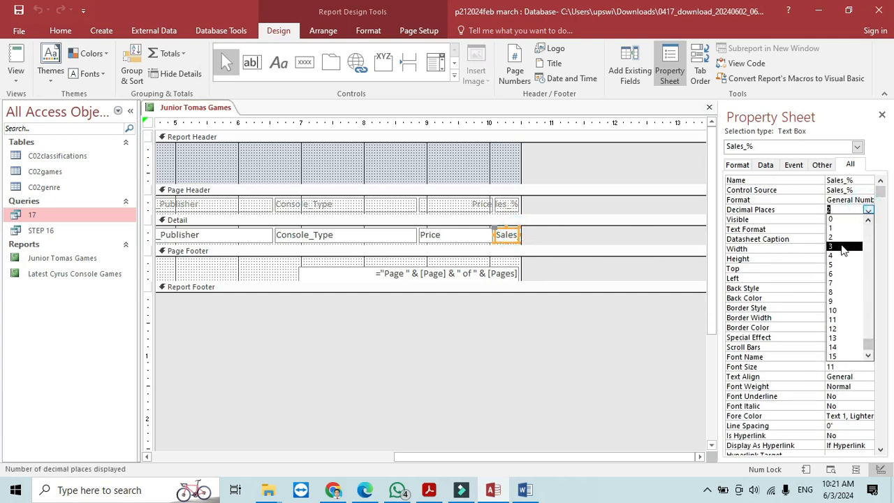
left_click(846, 246)
left_click(868, 209)
left_click(833, 236)
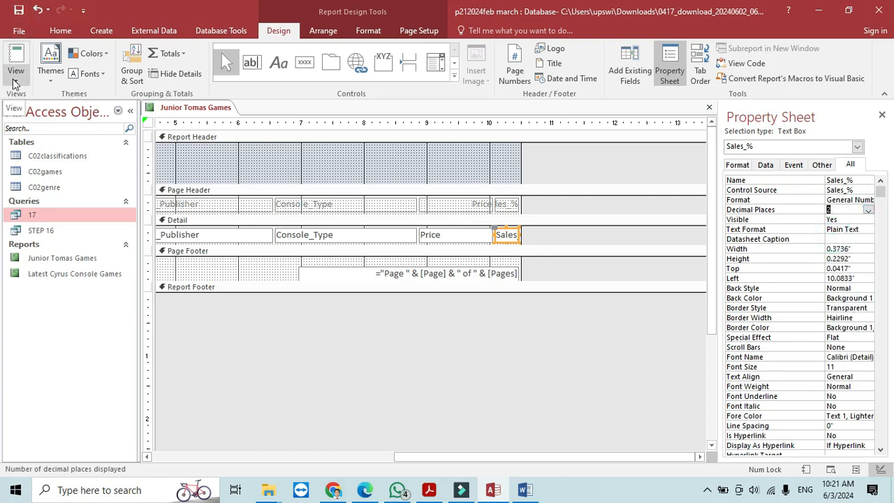
left_click(14, 62)
- Switch the report to Layout View and narrow the Console_Type column
left_click(45, 158)
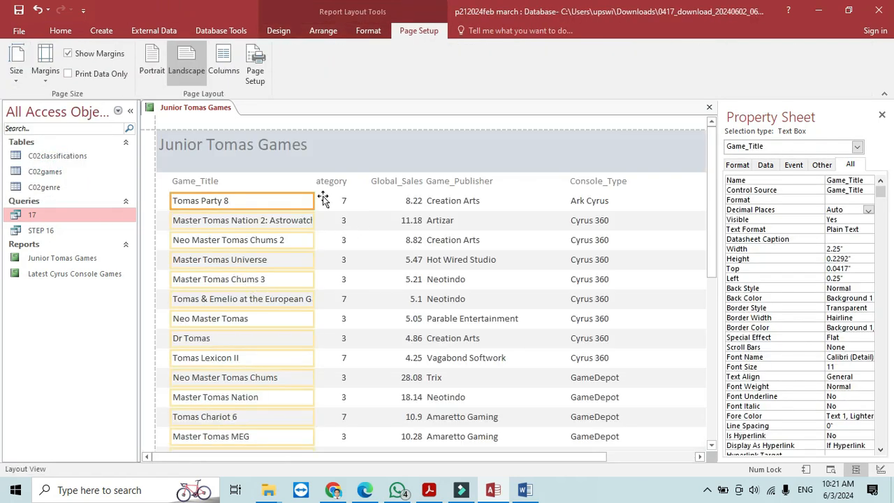
left_click(585, 186)
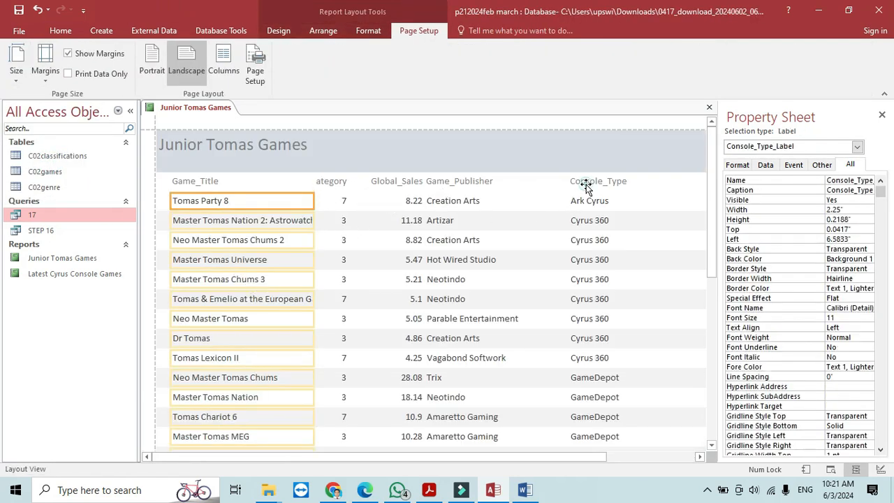
left_click(579, 213)
left_click(584, 184)
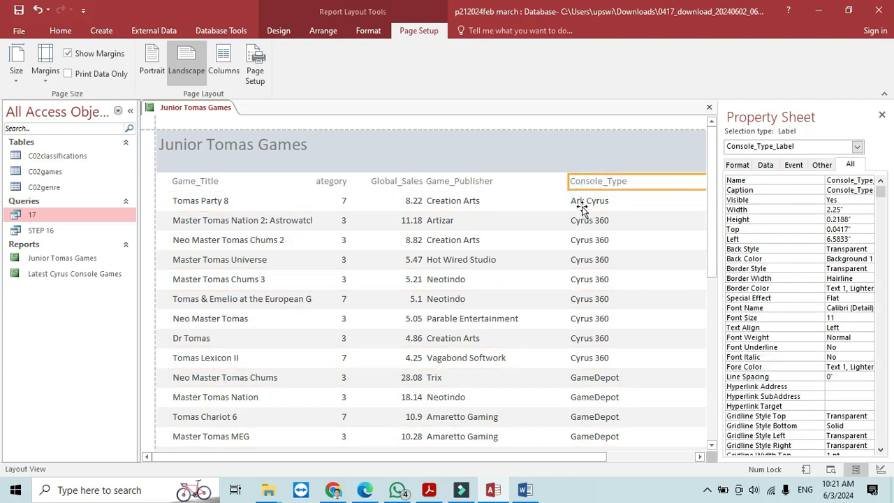
left_click(581, 202, "shift")
left_click_drag(567, 181, 626, 189)
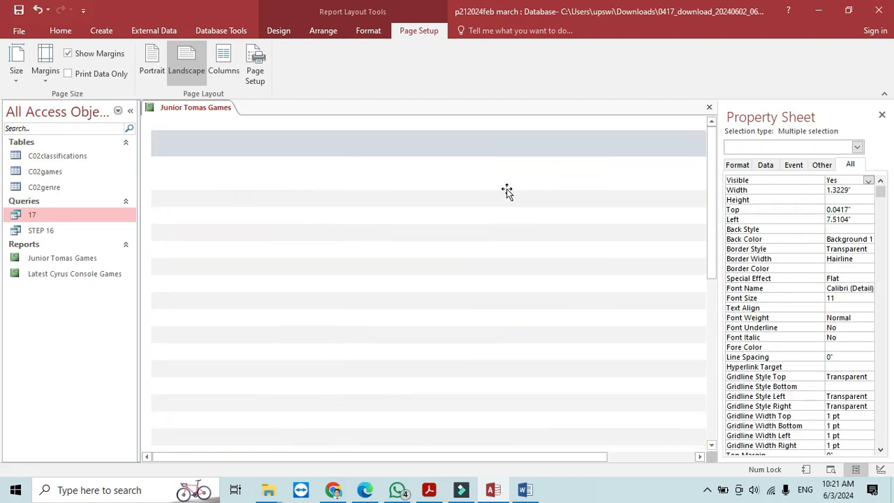
- Resize the Game_Publisher column to about 1.7 inches wide
left_click(454, 167)
left_click(456, 187, "shift")
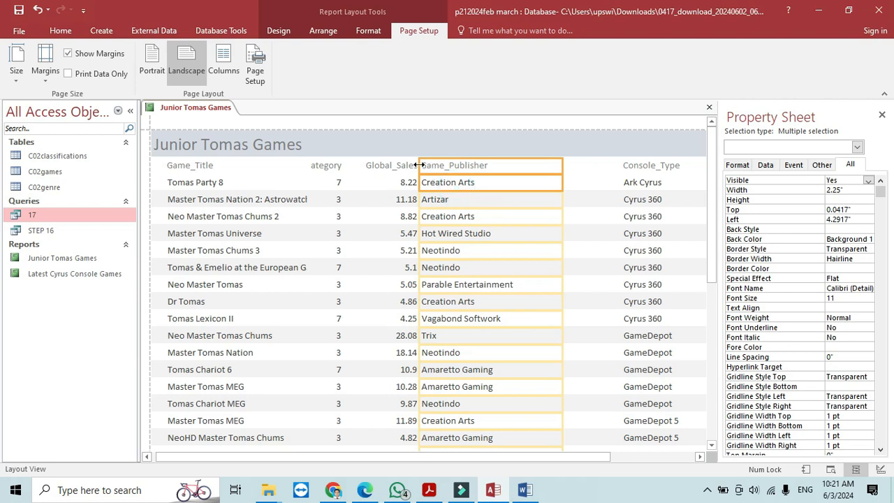
left_click_drag(419, 165, 510, 183)
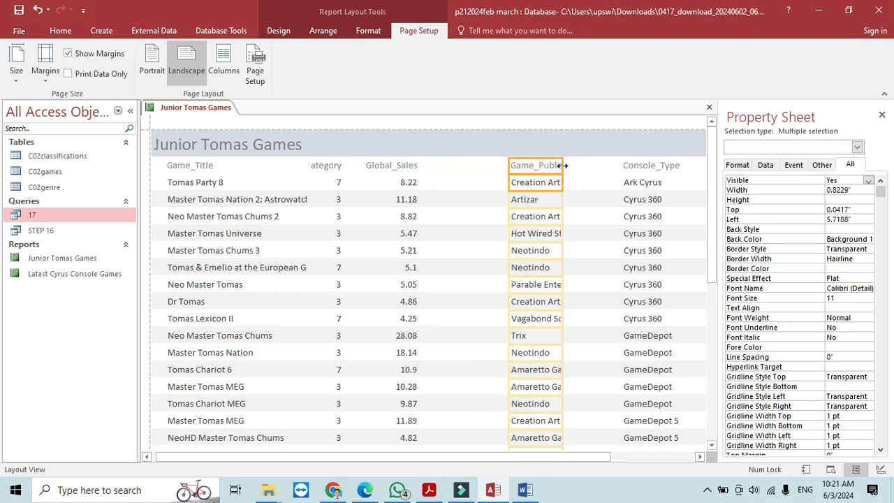
left_click_drag(563, 165, 618, 181)
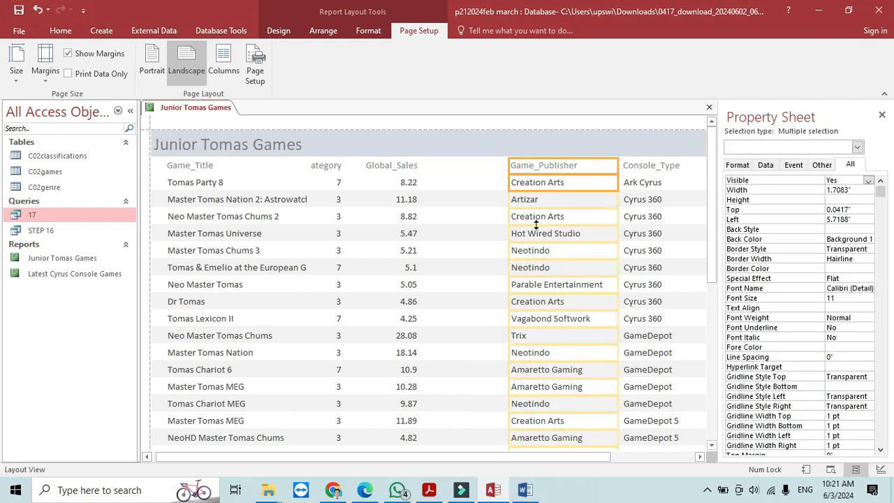
- Adjust the Global_Sales column width, widening it then narrowing from the left
left_click(400, 168)
left_click(410, 181, "shift")
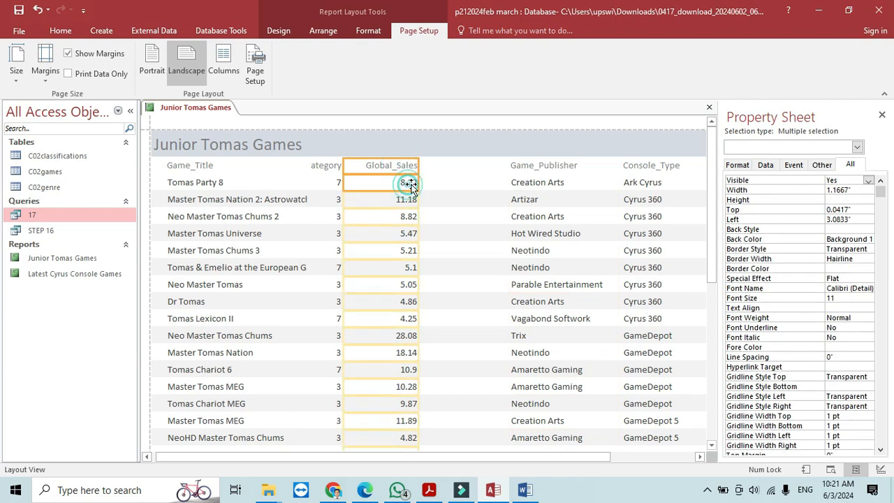
left_click_drag(418, 181, 505, 182)
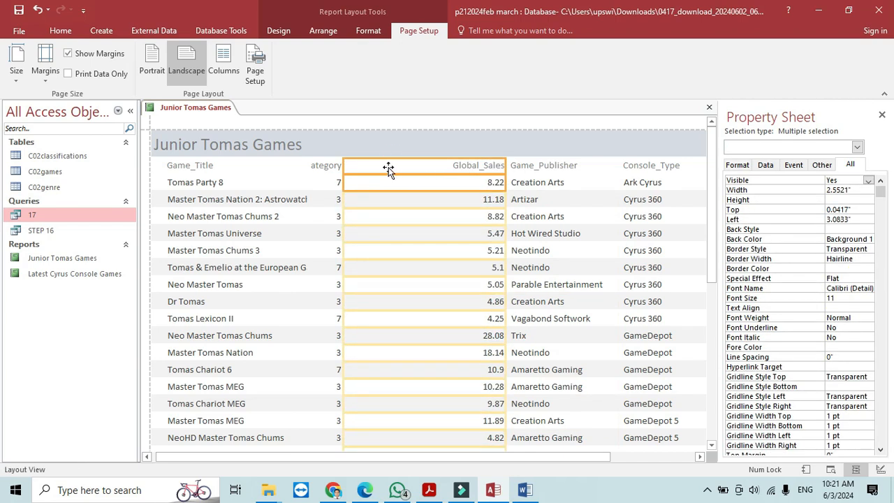
left_click(339, 168)
left_click(393, 169)
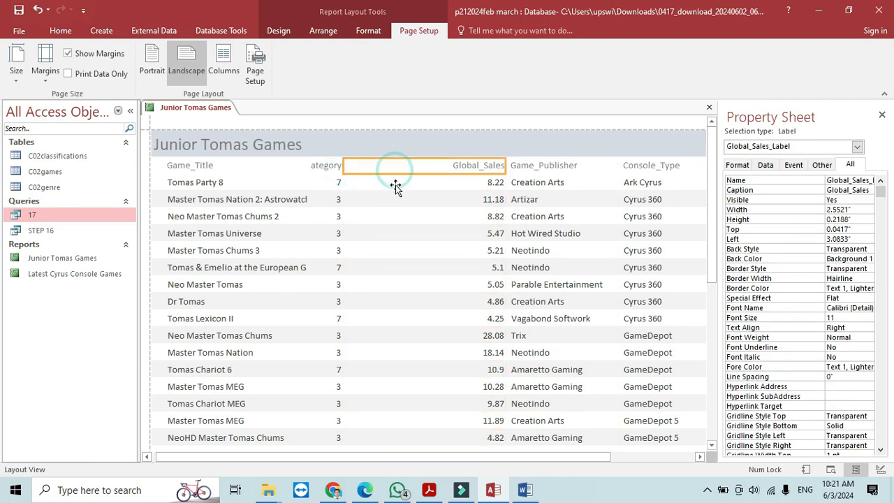
left_click(396, 186, "shift")
left_click_drag(343, 168, 448, 189)
- Widen the Age_Category column so its heading shows
left_click(334, 170)
left_click(336, 182, "shift")
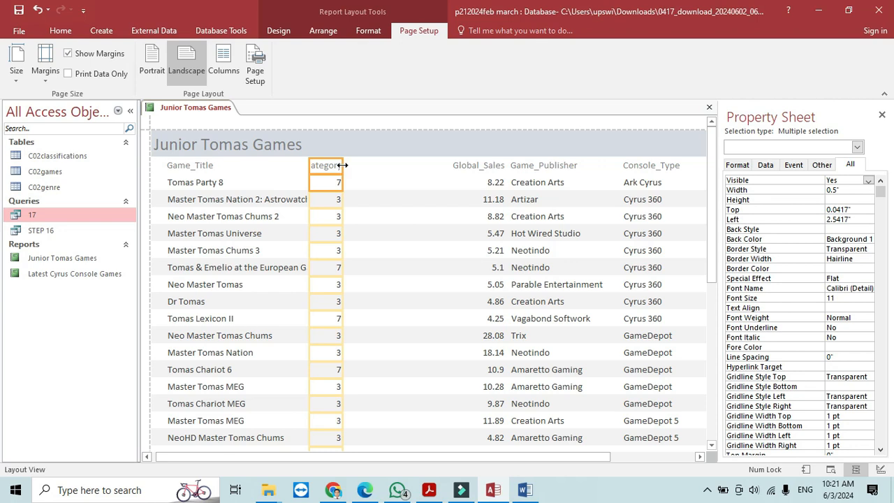
left_click_drag(342, 165, 451, 184)
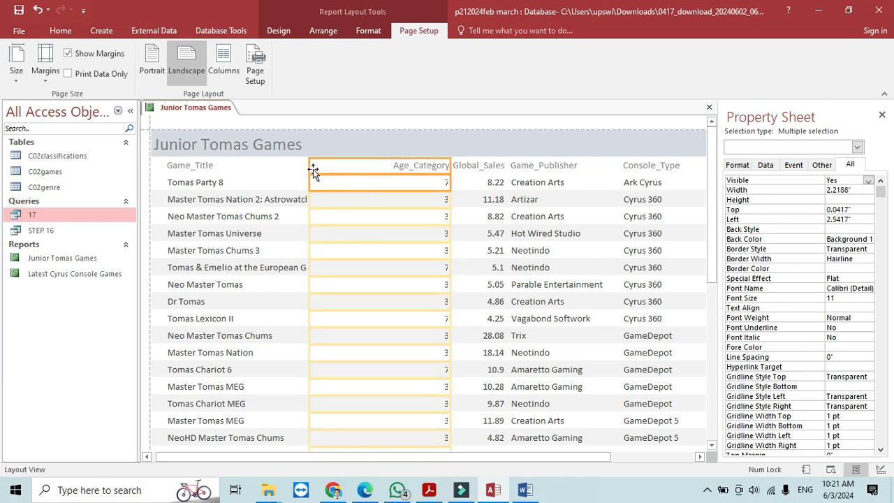
left_click_drag(309, 169, 389, 185)
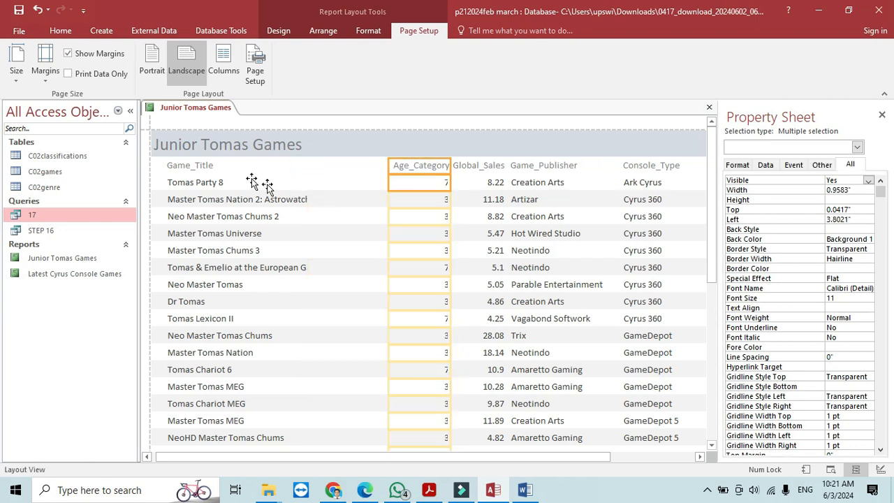
- Widen the Game_Title column so full game titles are visible
left_click(221, 169)
left_click(231, 197, "shift")
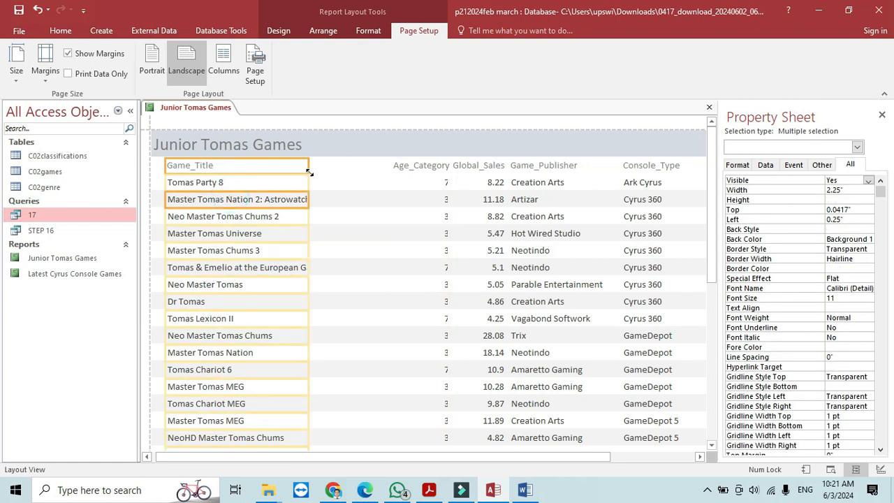
left_click_drag(306, 164, 340, 173)
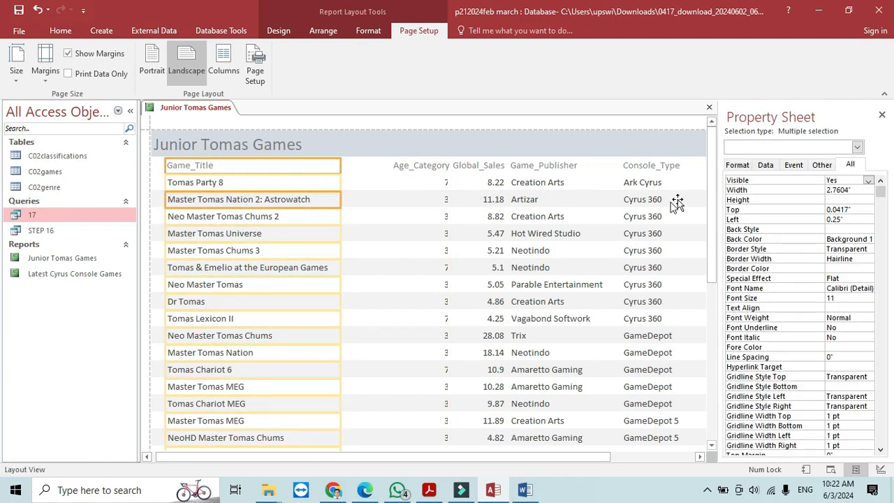
left_click_drag(708, 184, 706, 258)
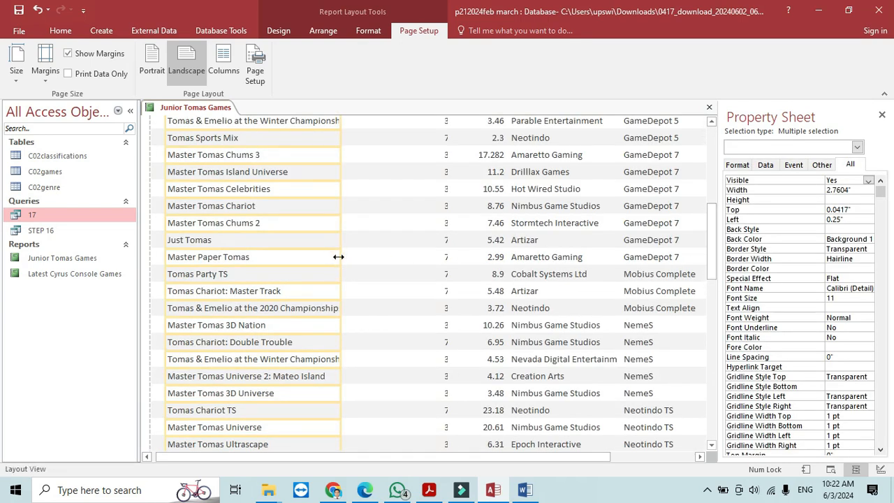
left_click_drag(341, 255, 361, 255)
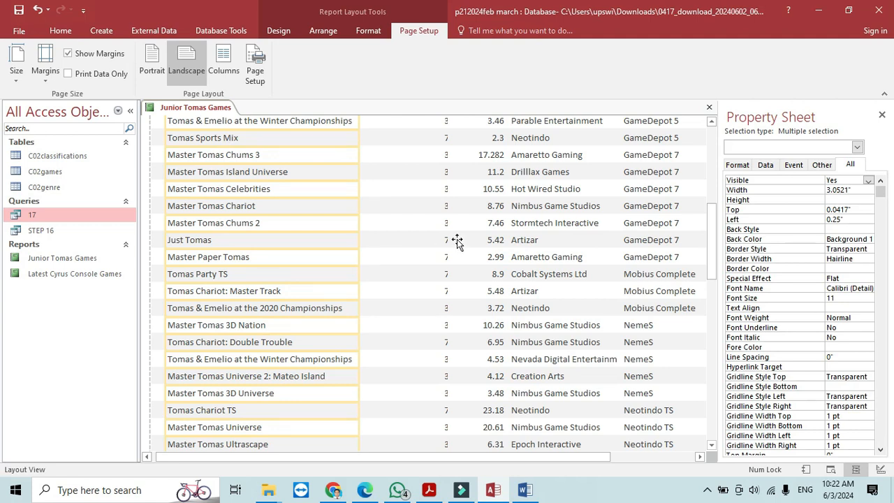
left_click_drag(712, 245, 708, 152)
- Set Age_Category to 1.125 inches wide and select the Global_Sales column
left_click(431, 171)
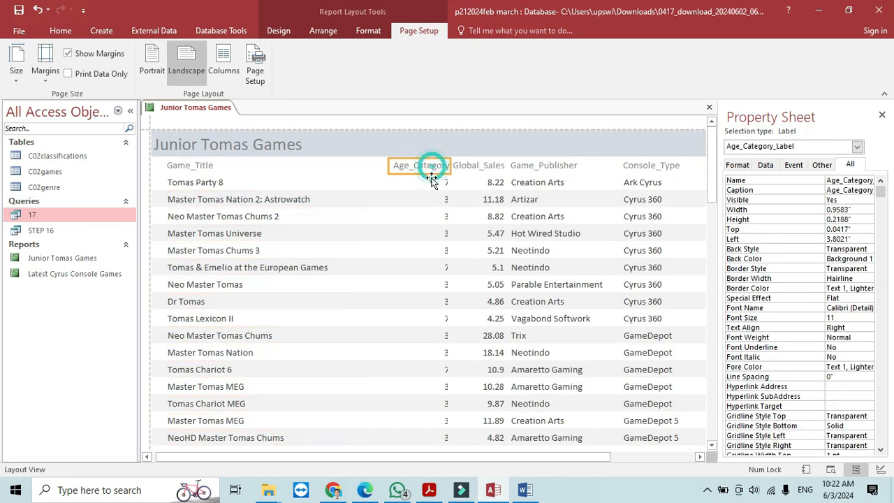
left_click(425, 182, "ctrl")
left_click_drag(393, 172, 371, 169)
left_click_drag(450, 168, 442, 170)
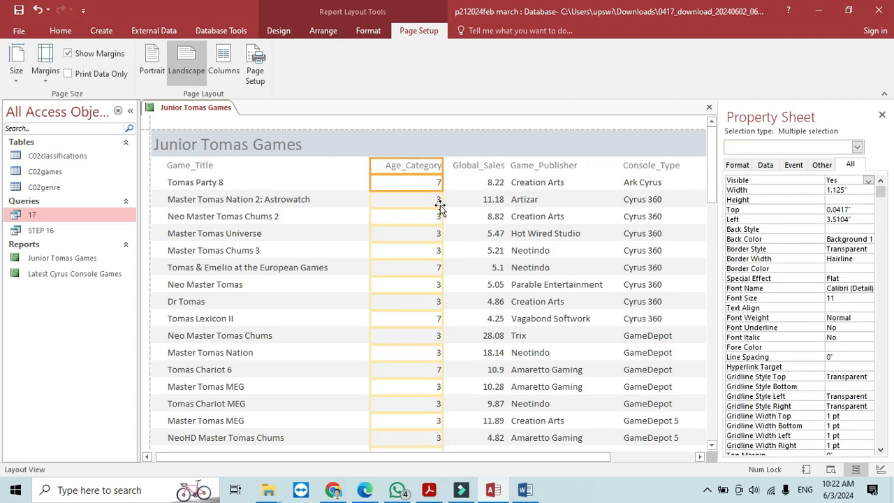
left_click(473, 167)
left_click(489, 182)
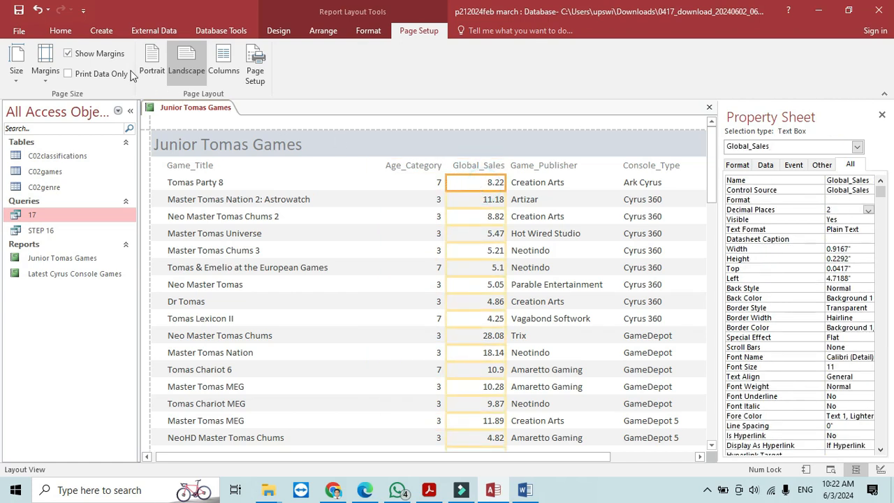
left_click(60, 32)
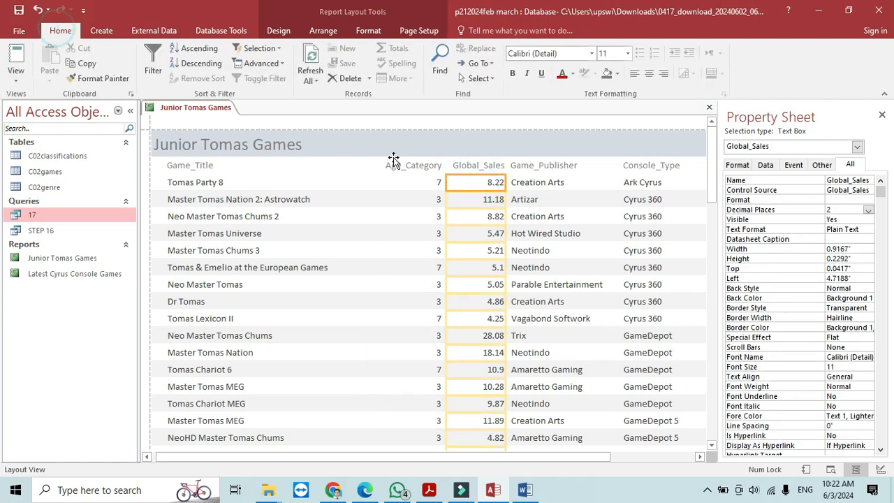
- Left-align the Global_Sales values
left_click(633, 74)
left_click(547, 188)
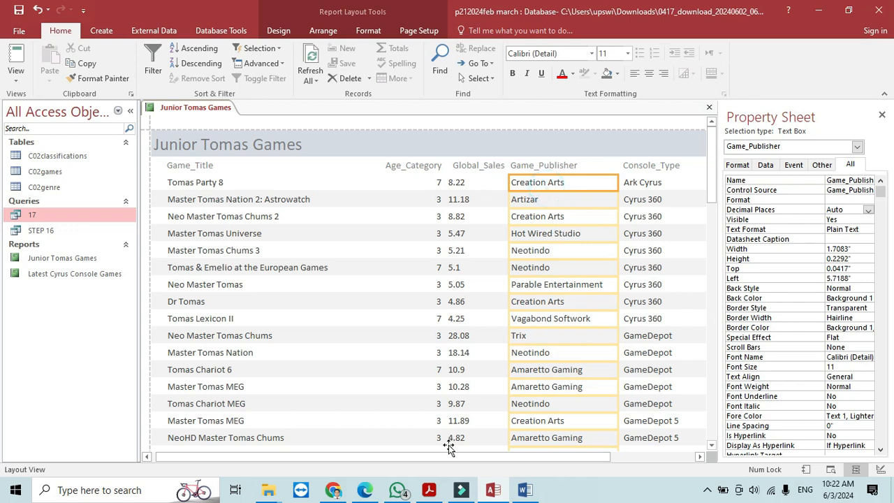
left_click_drag(449, 457, 683, 461)
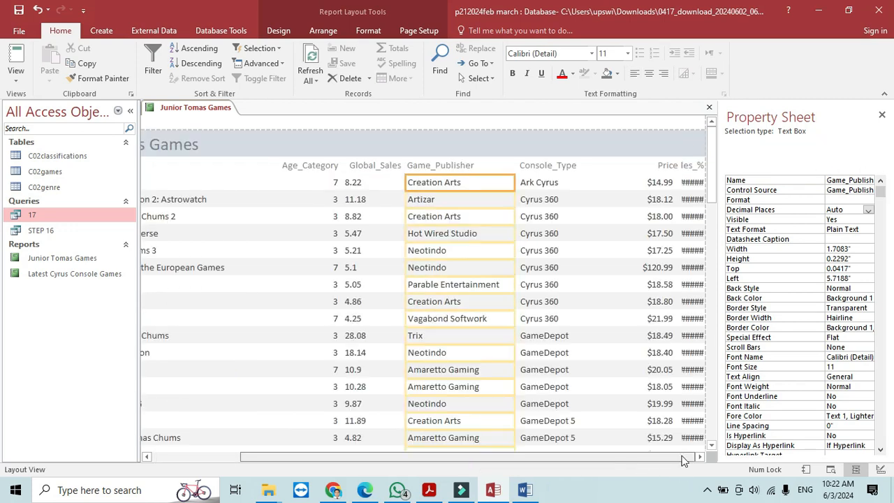
left_click(568, 168)
left_click(577, 185, "shift")
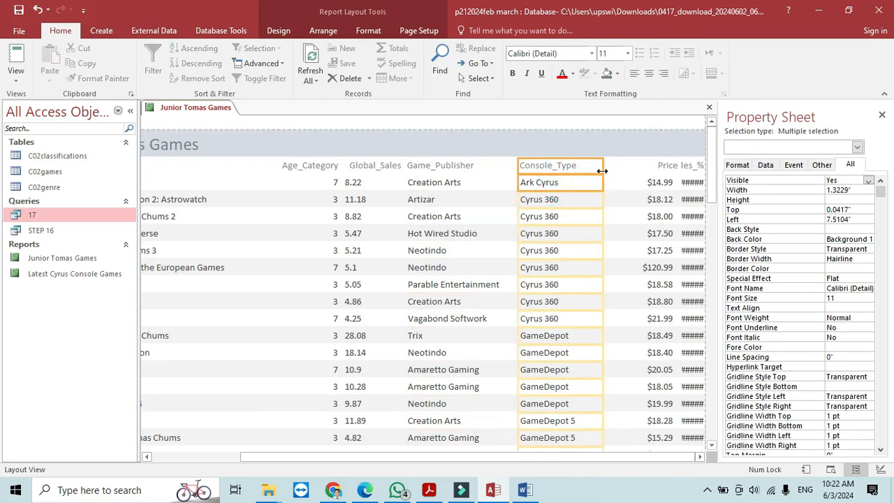
- Narrow the Price column to about 0.83 inches, then select only the Sales_% value box
left_click(663, 168)
left_click(660, 183, "shift")
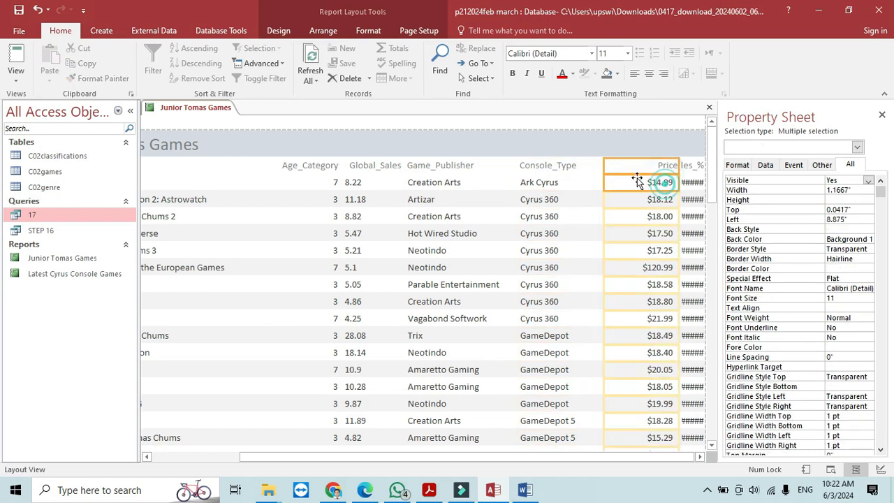
left_click_drag(603, 166, 590, 166)
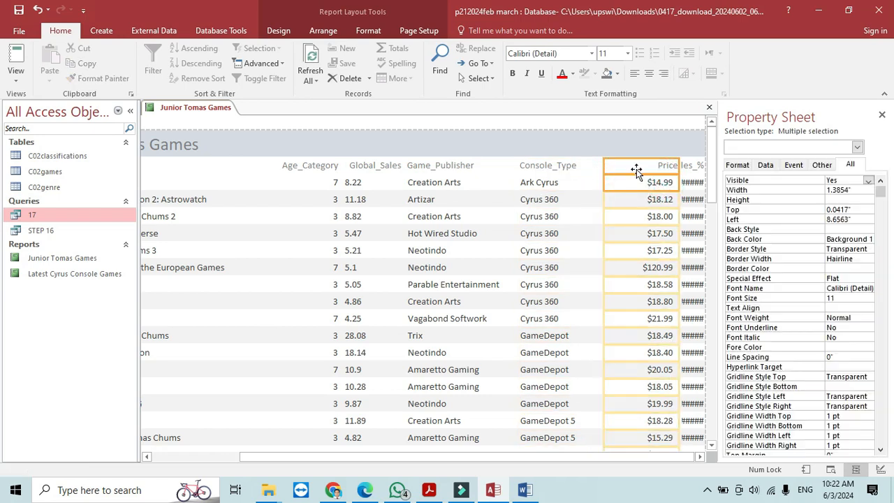
left_click_drag(680, 165, 648, 171)
left_click(698, 167)
left_click(692, 181, "shift")
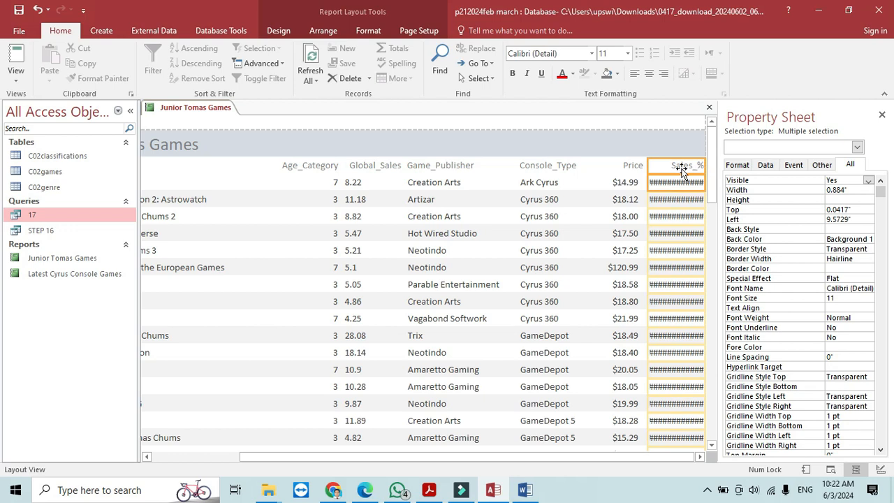
left_click(696, 184)
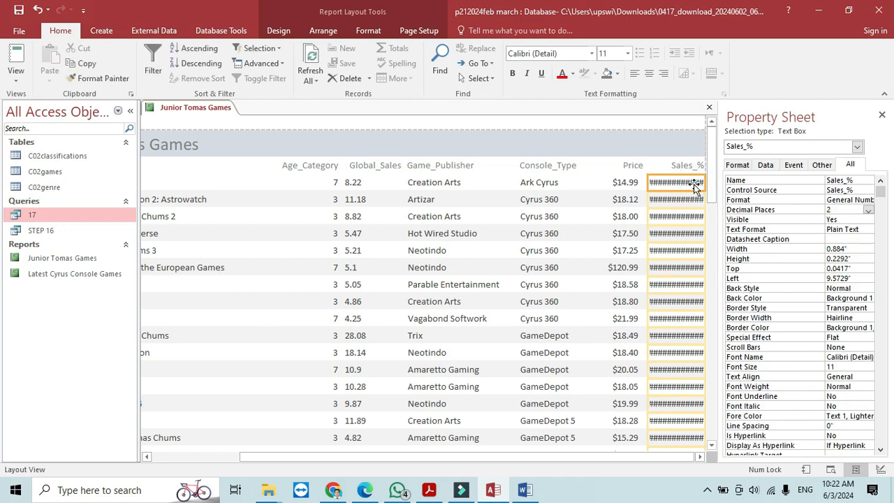
- Format Sales_% as Standard so values read like 2.32, and save the report
left_click(859, 202)
left_click(868, 200)
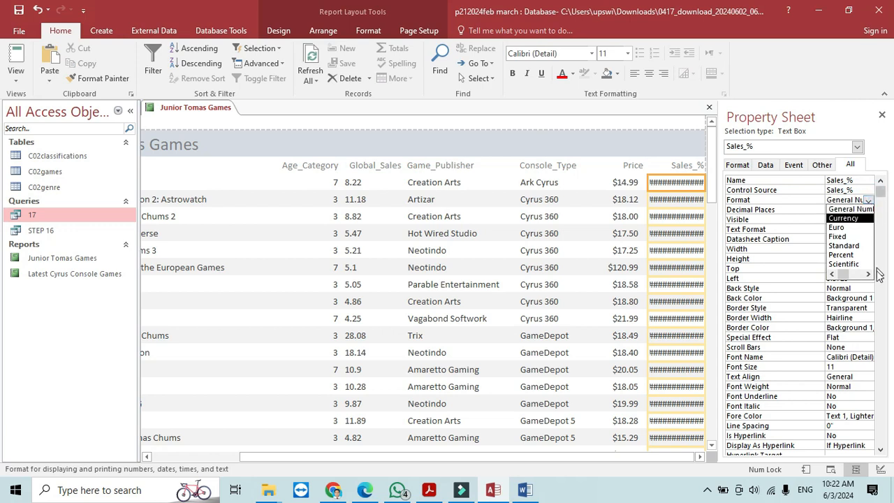
left_click(845, 246)
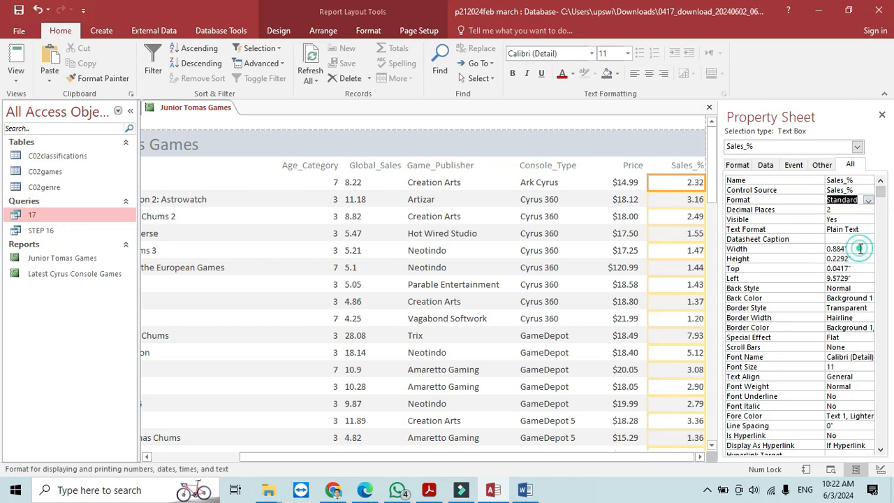
left_click(674, 267)
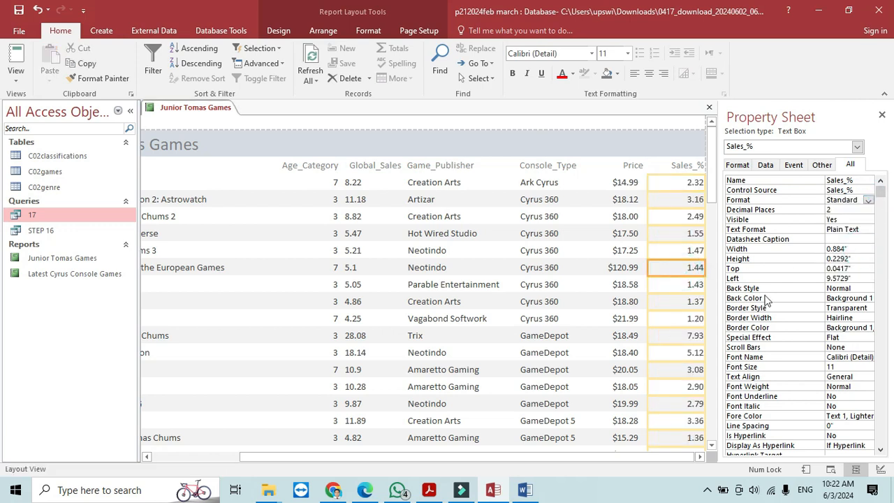
left_click(19, 12)
left_click_drag(478, 457, 387, 458)
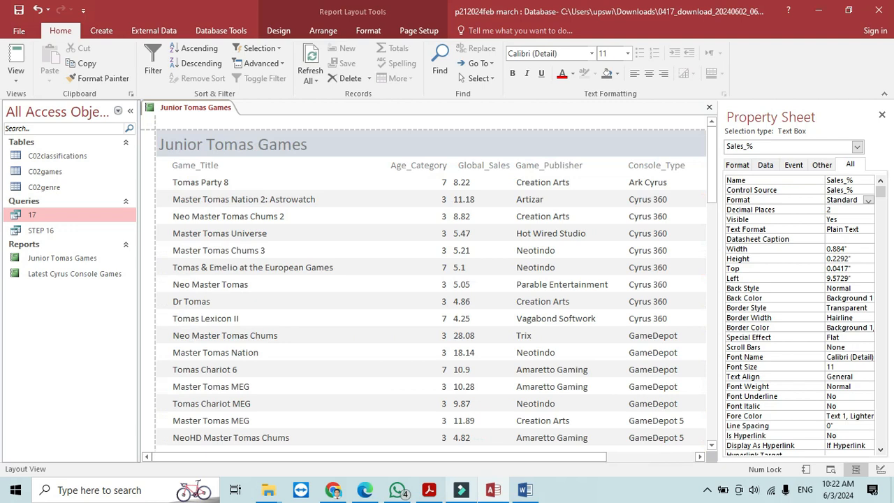
left_click(429, 490)
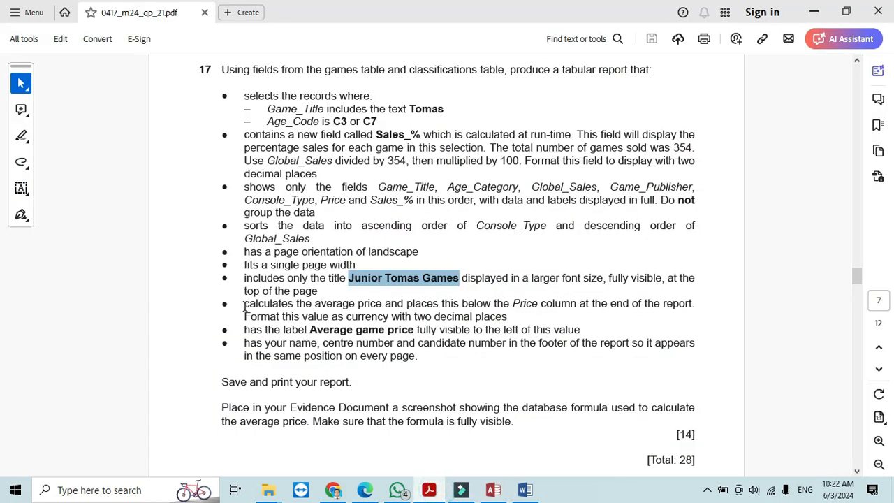
- Mark question 17's average-price requirement, then select the report's Price column
left_click_drag(244, 306, 566, 307)
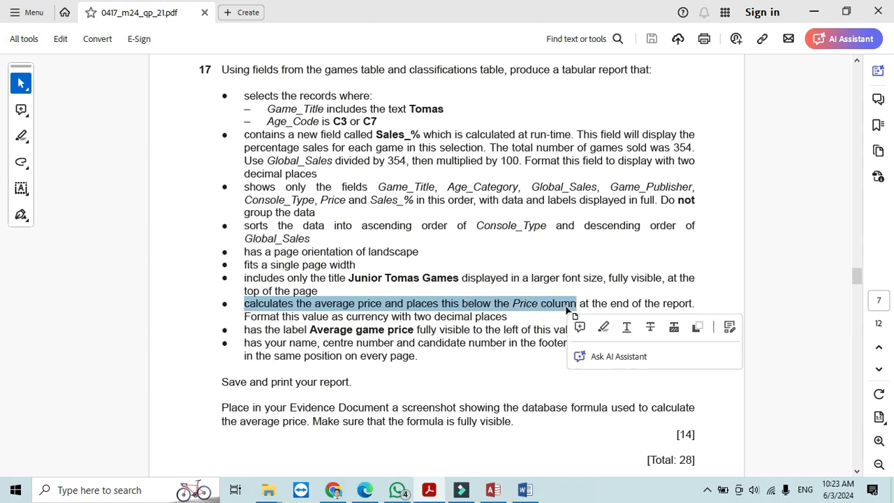
left_click(493, 490)
left_click_drag(451, 457, 577, 474)
left_click(629, 233)
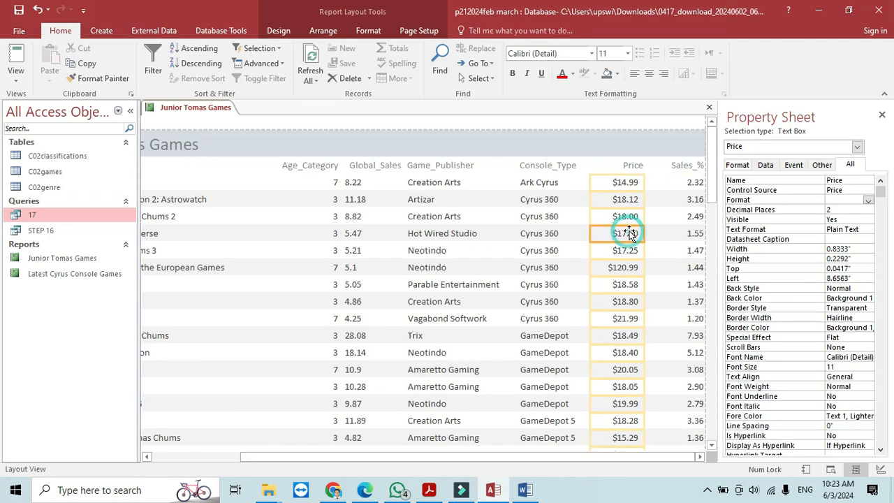
- Add an Average total (28.9283) below the Price column with a caption label
right_click(629, 234)
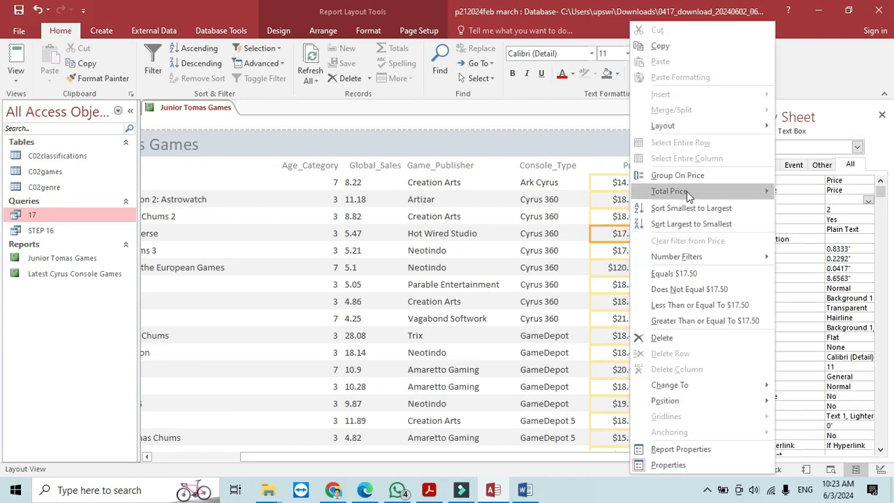
mouse_move(687, 191)
left_click(809, 208)
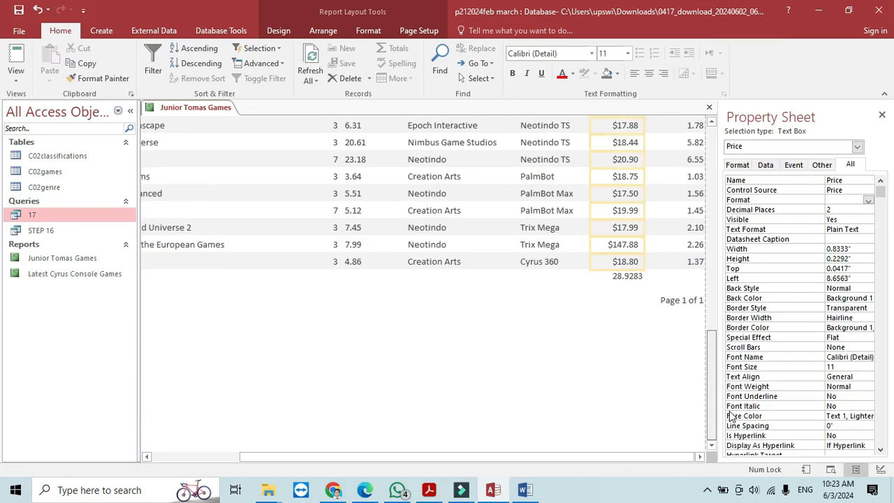
left_click(624, 280)
right_click(623, 280)
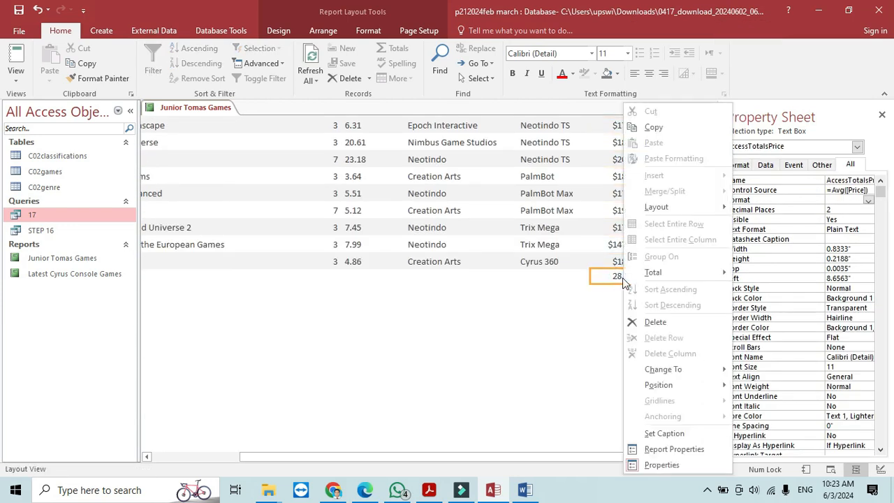
left_click(665, 433)
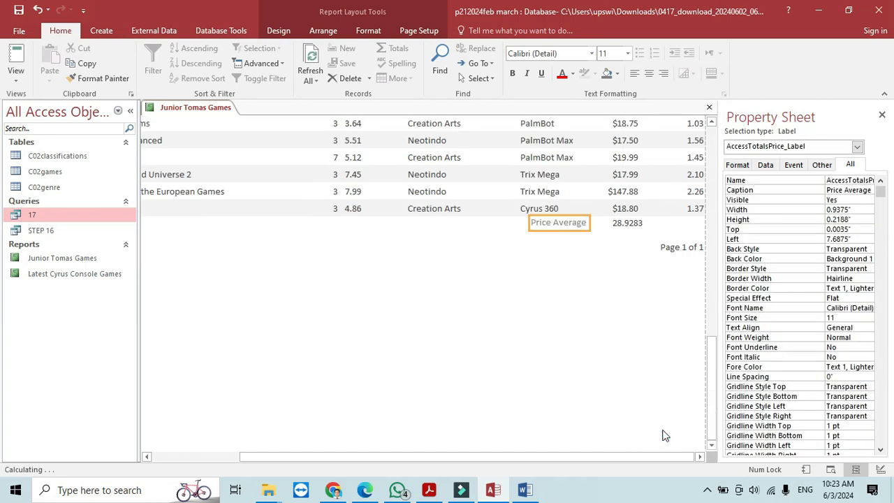
- Copy the wording 'Average game price' from the question paper
key("alt+Tab")
left_click_drag(414, 335, 333, 331)
left_click(334, 331)
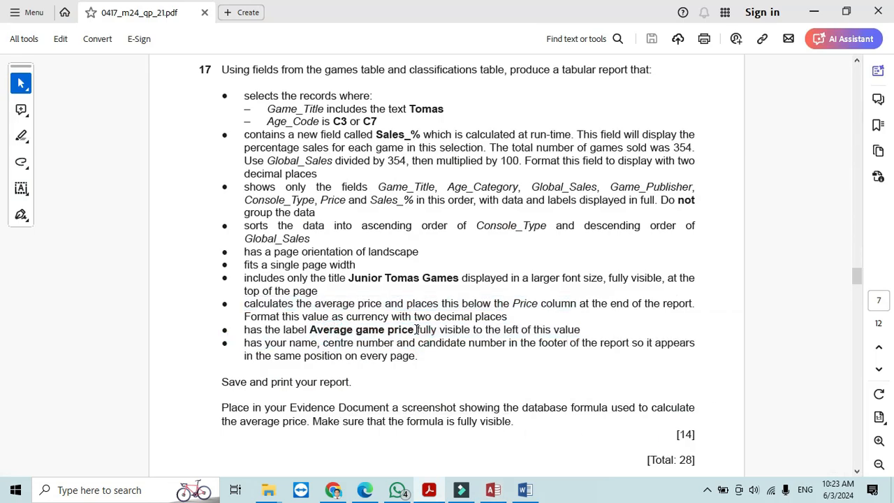
left_click_drag(415, 334, 328, 334)
right_click(332, 337)
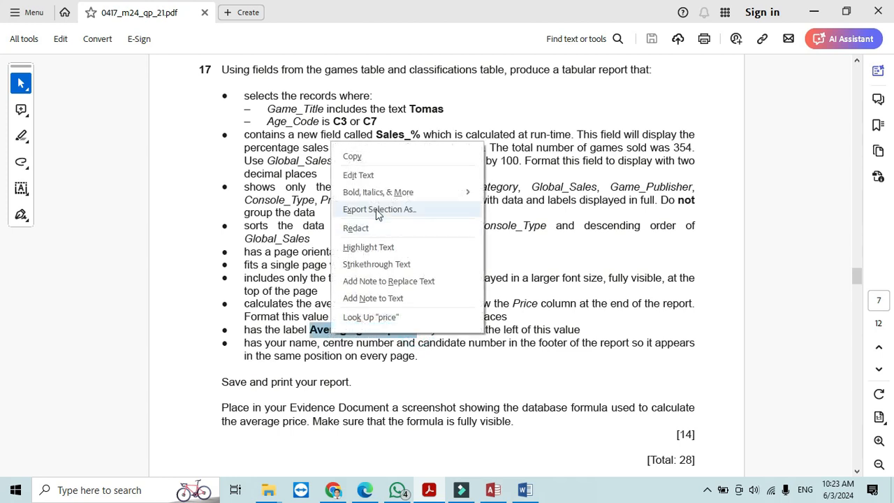
left_click(364, 159)
key("alt+Tab")
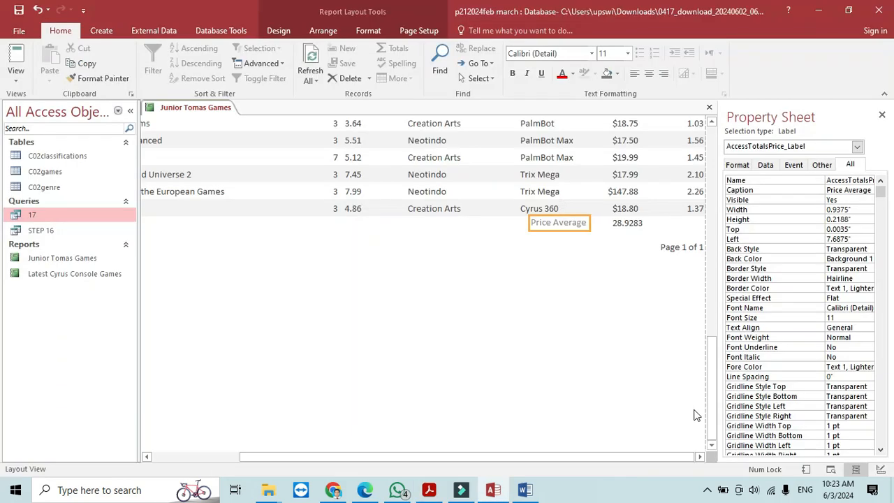
- Replace the Price Average label text with 'Average game price' and widen it leftward to fit
left_click(580, 224)
left_click_drag(586, 222, 529, 224)
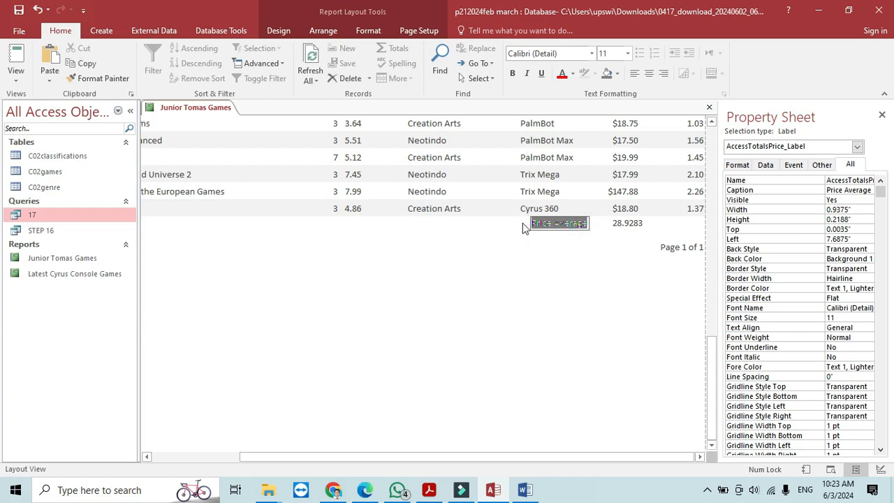
key("ctrl+v")
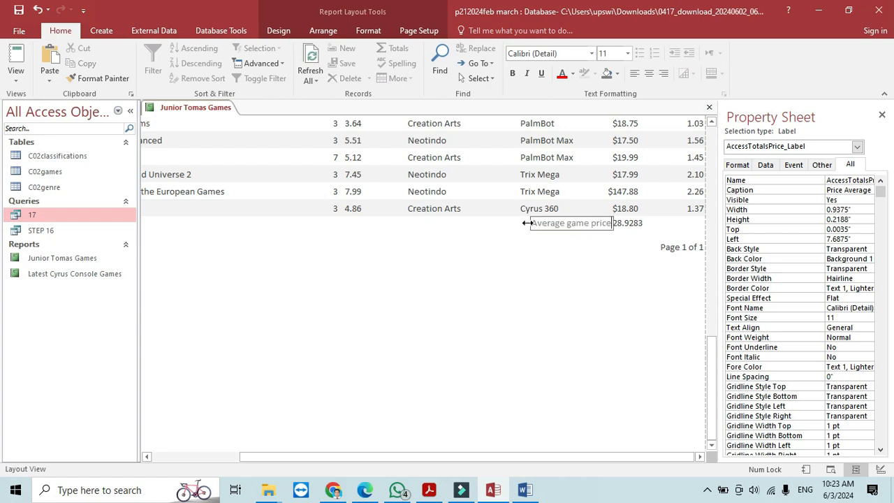
left_click_drag(527, 223, 491, 223)
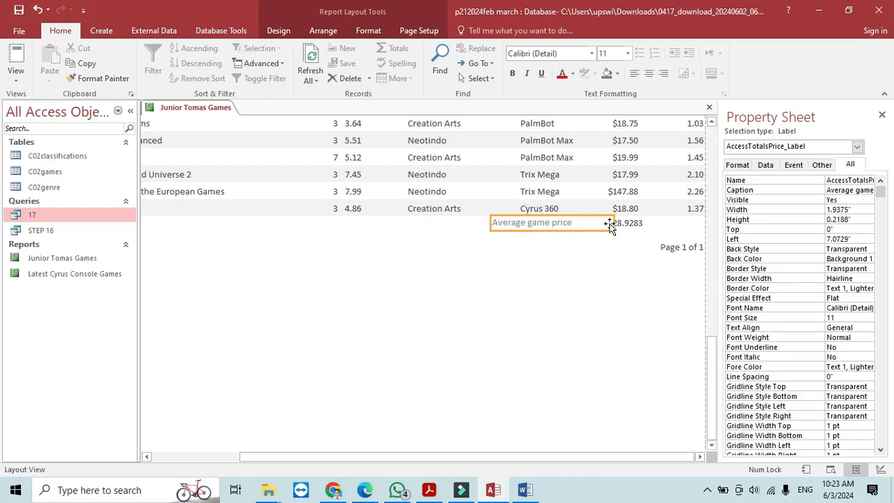
left_click(619, 295)
- Format the 28.9283 average as Currency so it shows $28.93, then return to the question PDF
left_click(633, 223)
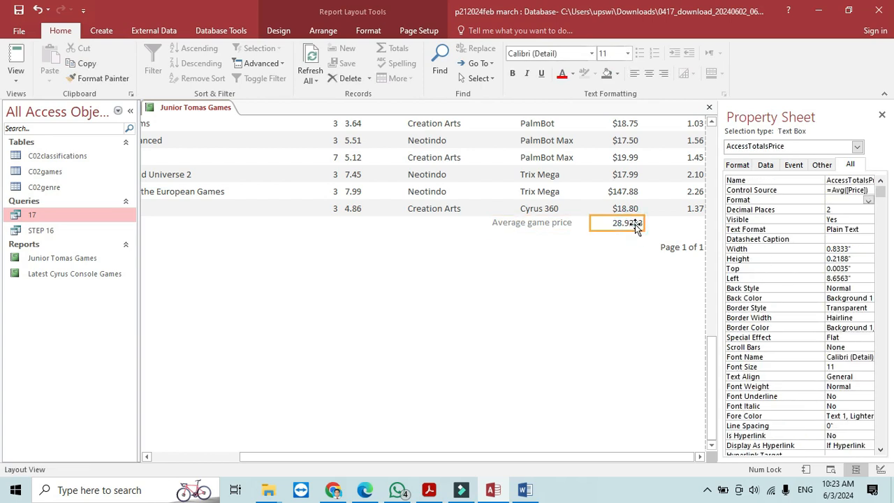
left_click(868, 200)
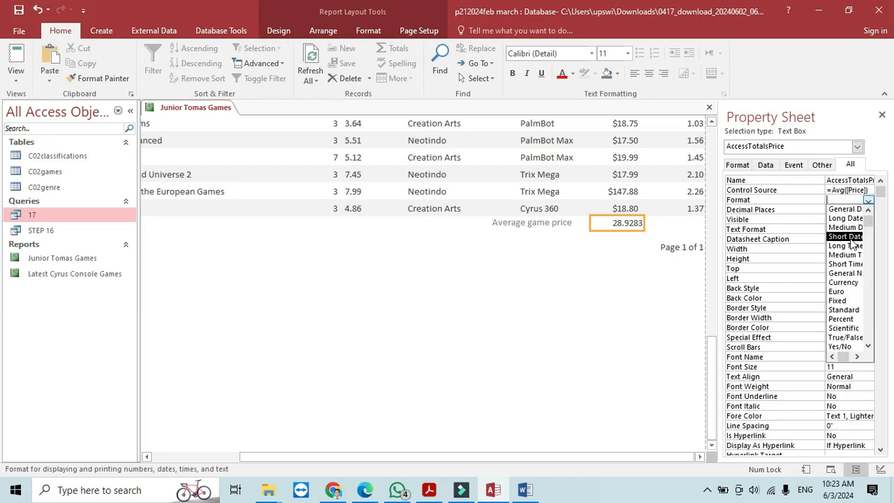
left_click(844, 283)
left_click(659, 310)
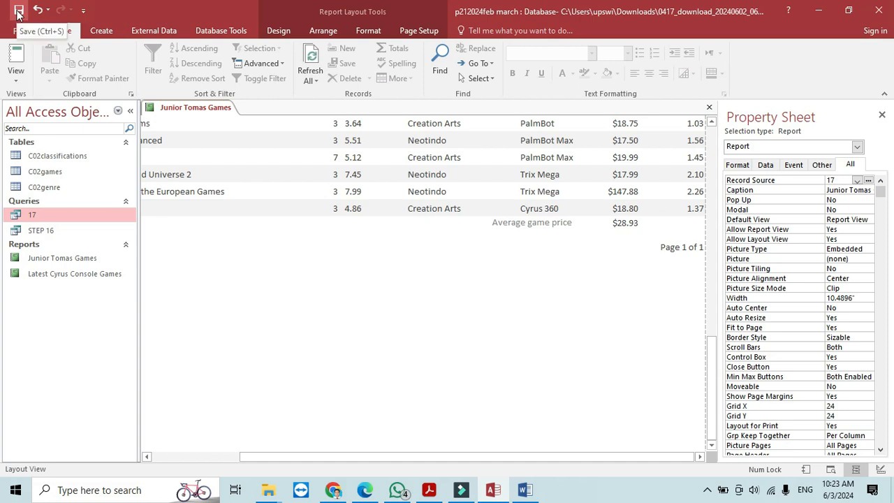
left_click(431, 493)
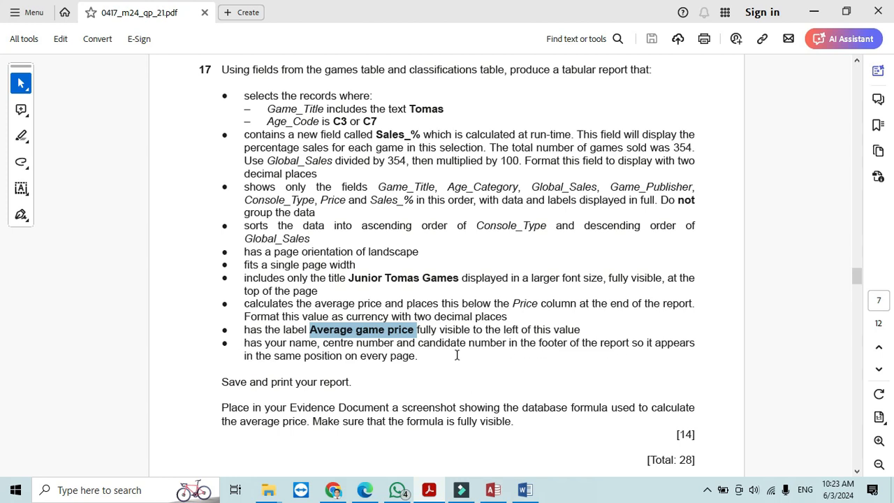
- Return from the Acrobat question paper to the Junior Tomas Games report in Access
key("alt+Tab")
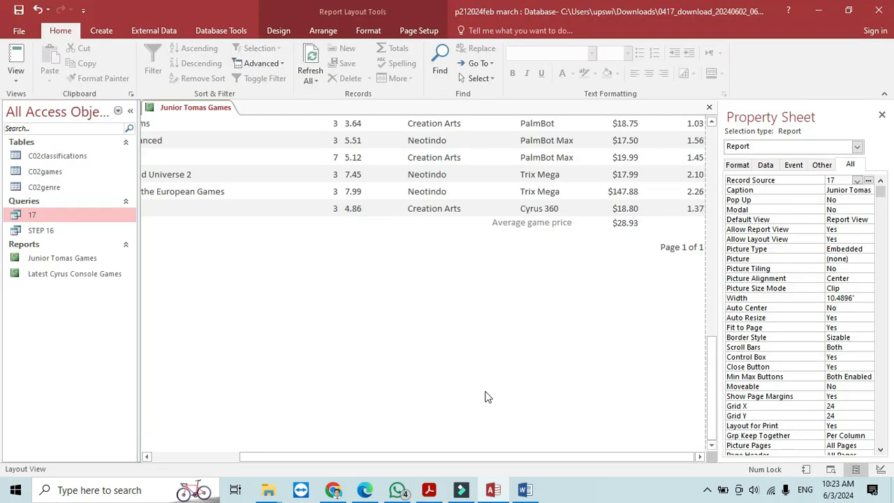
- In Design View, draw a Page Footer label and start typing the candidate's name
right_click(194, 113)
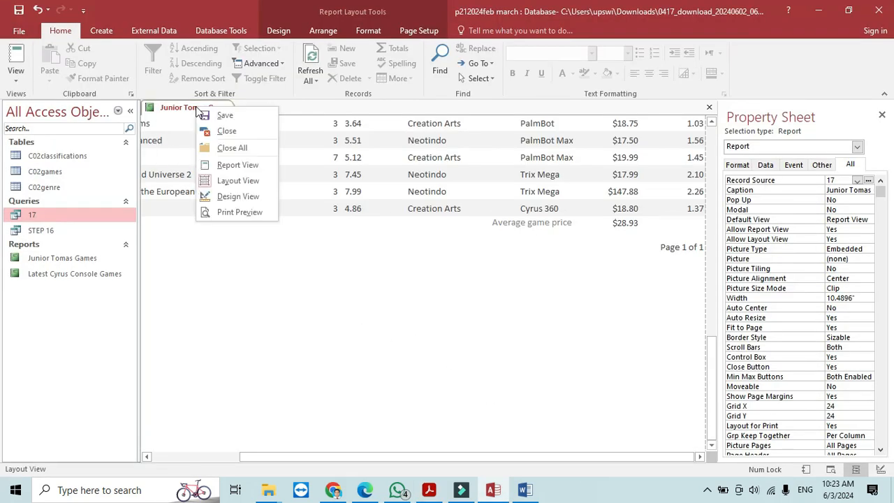
left_click(250, 198)
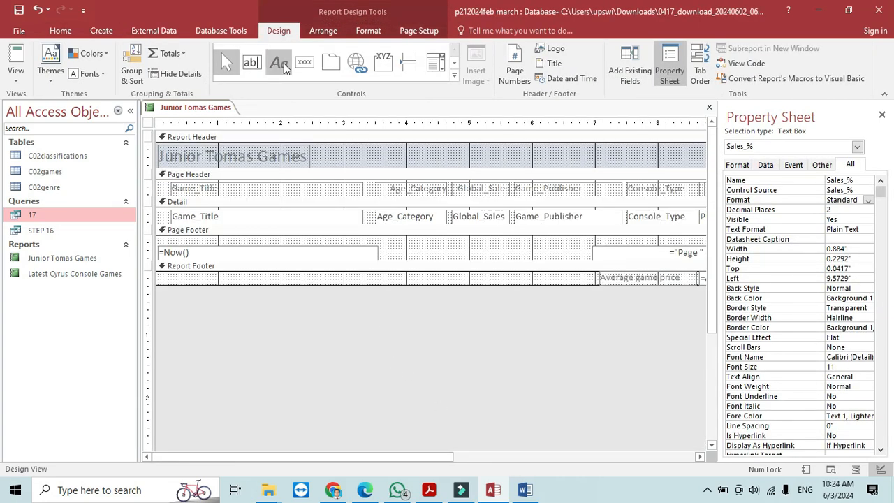
left_click(281, 63)
left_click_drag(389, 241, 543, 258)
key("Caps_Lock")
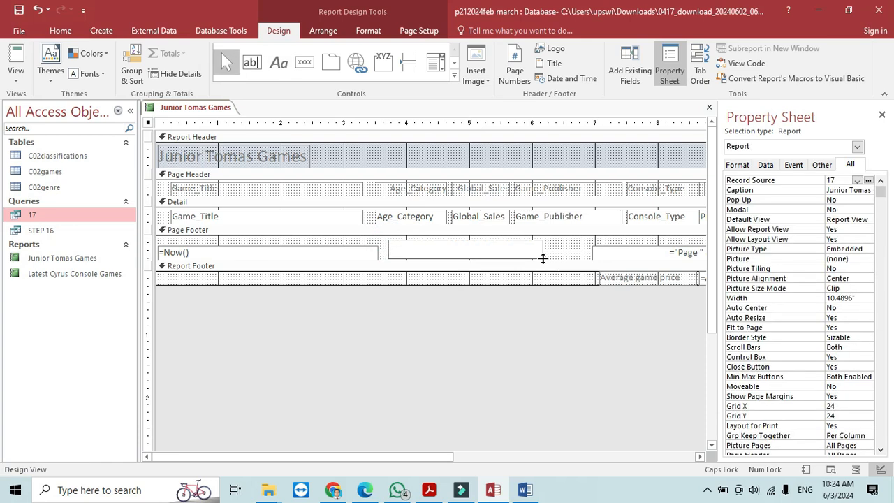
type("F")
key("Caps_Lock")
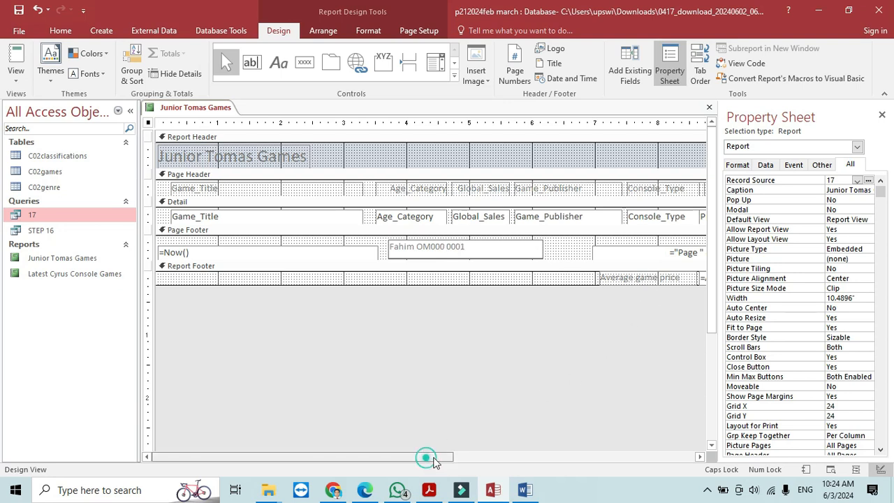
- Widen the =Avg([Price]) box in the report footer so the formula shows fully
left_click_drag(423, 457, 528, 457)
left_click(643, 279)
left_click(614, 278)
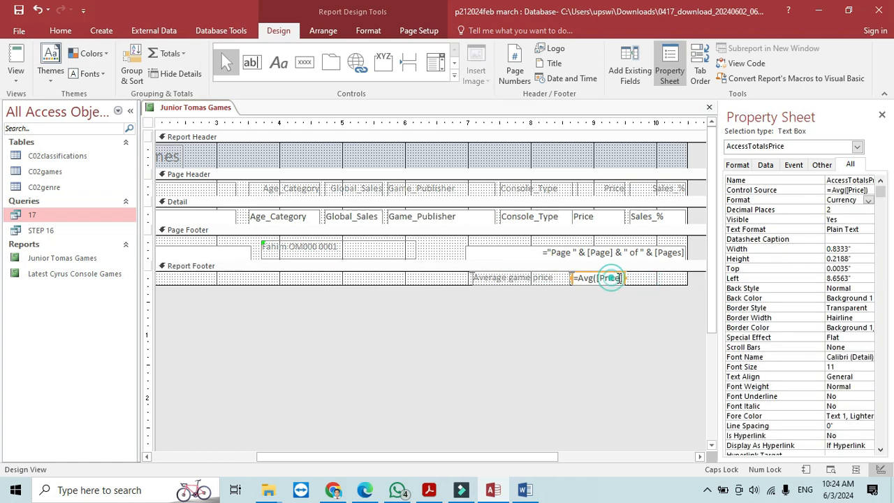
left_click_drag(625, 278, 663, 278)
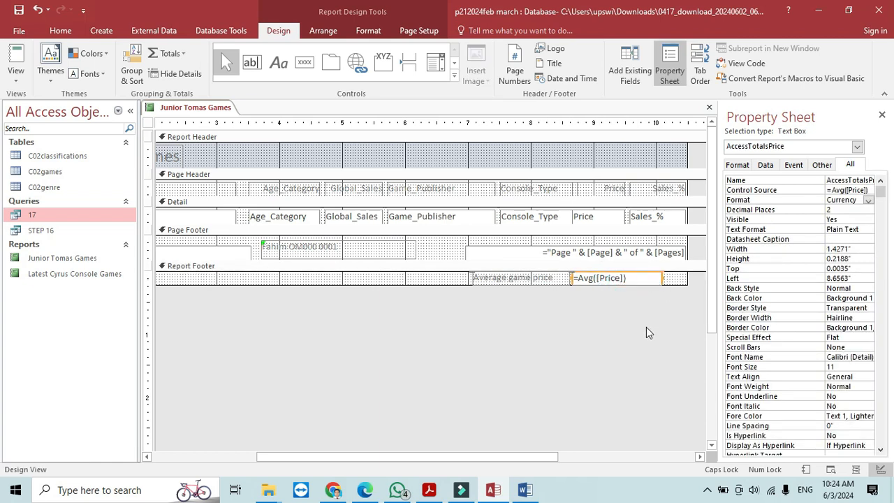
- Snip the Average game price label and formula, then paste it under Step 17 in Word
key("super+shift+s")
left_click_drag(470, 269, 664, 292)
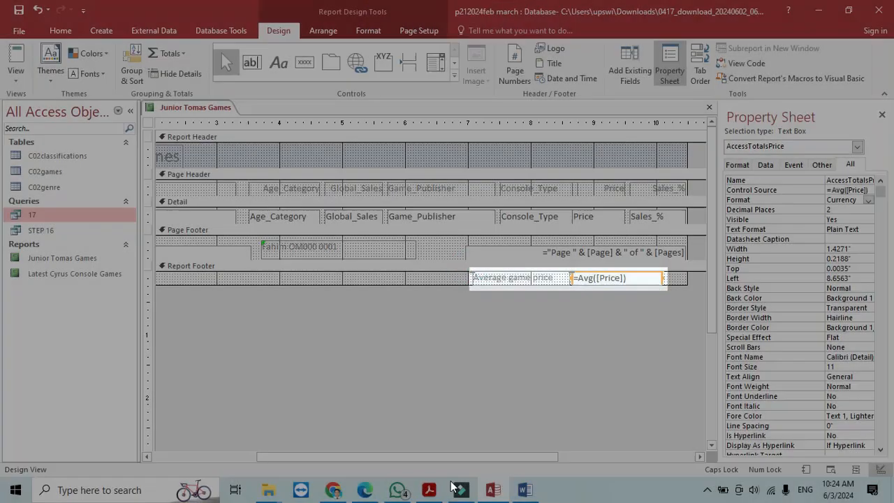
left_click(527, 490)
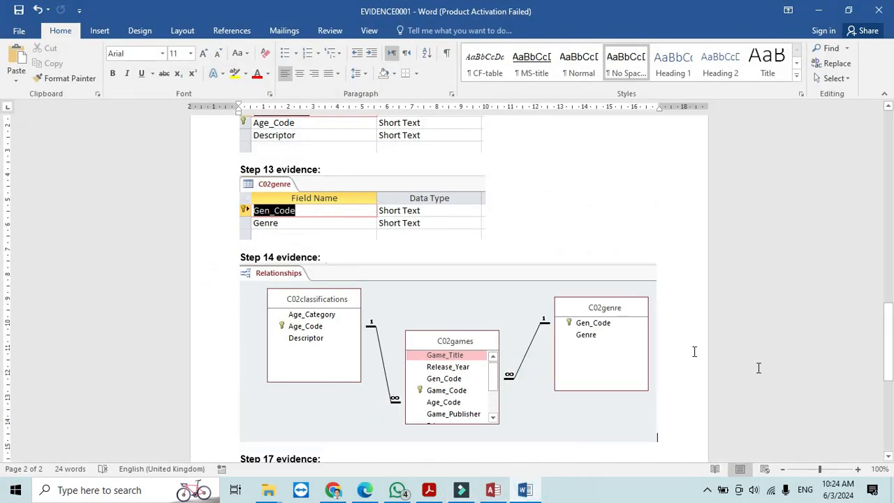
left_click_drag(883, 314, 883, 367)
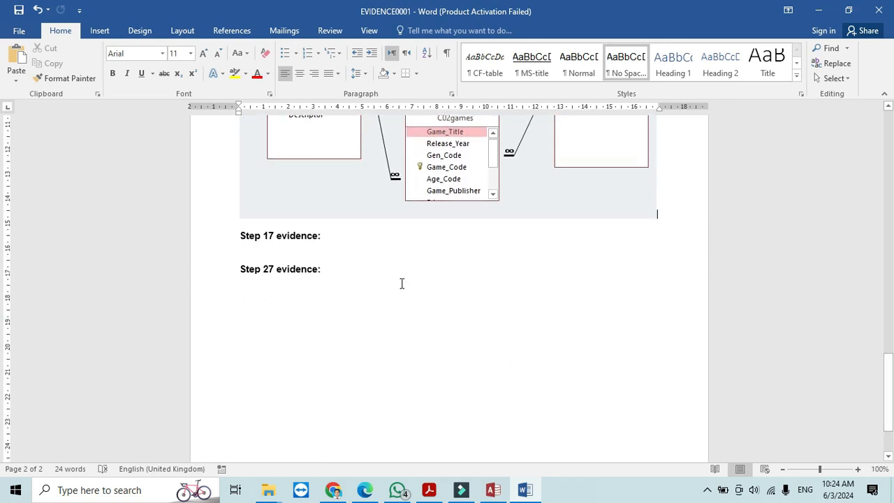
left_click(312, 250)
key("ctrl+v")
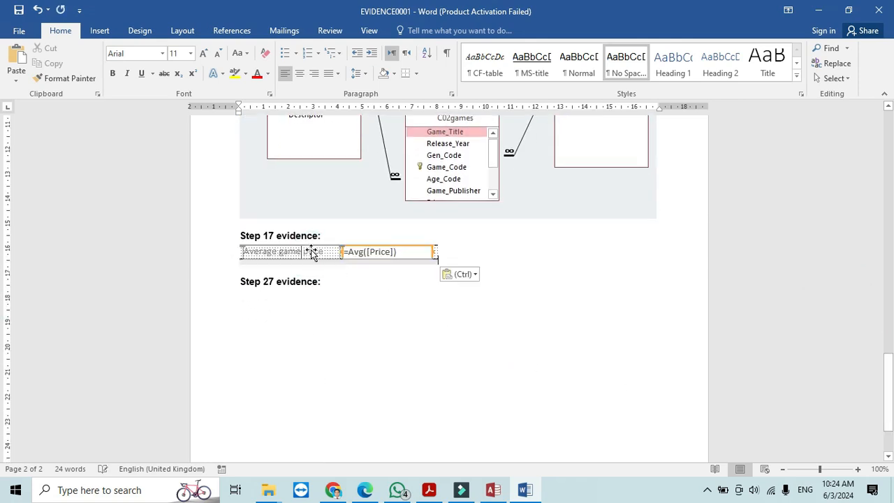
- Switch the Access report to Report View, then scroll down the Acrobat question paper
key("alt+Tab")
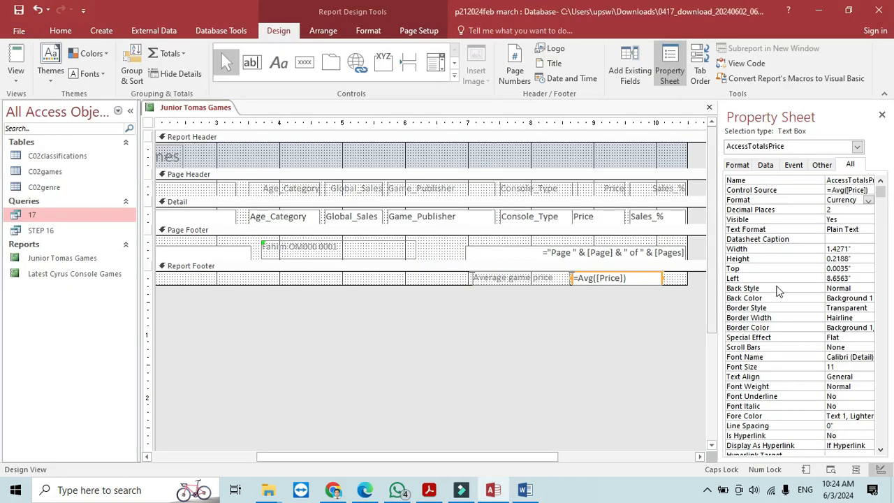
left_click(19, 13)
left_click(15, 58)
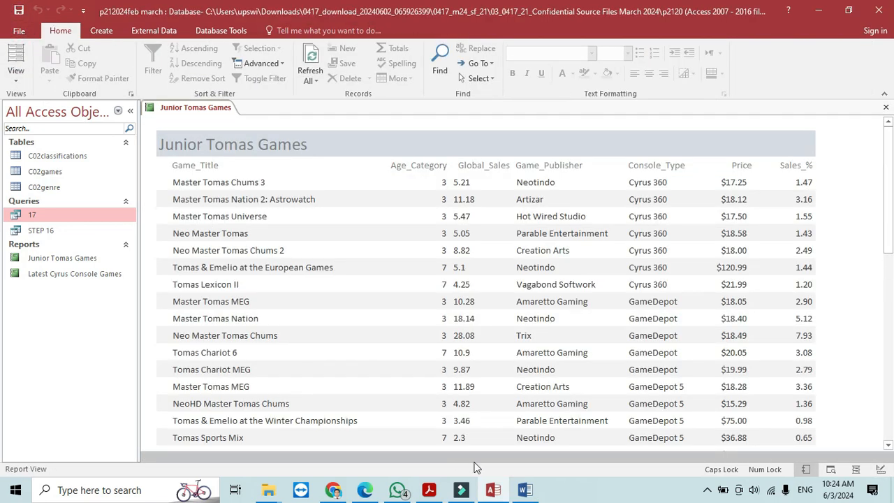
left_click(430, 491)
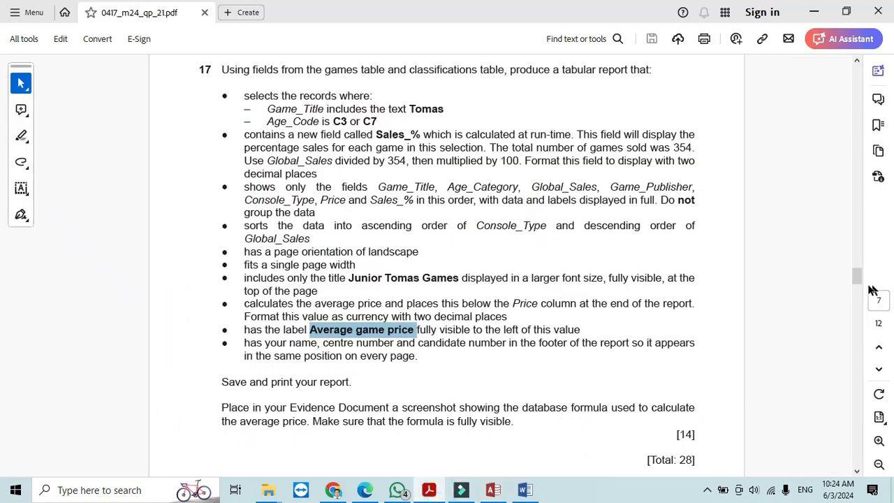
scroll(860, 286, "down", 3)
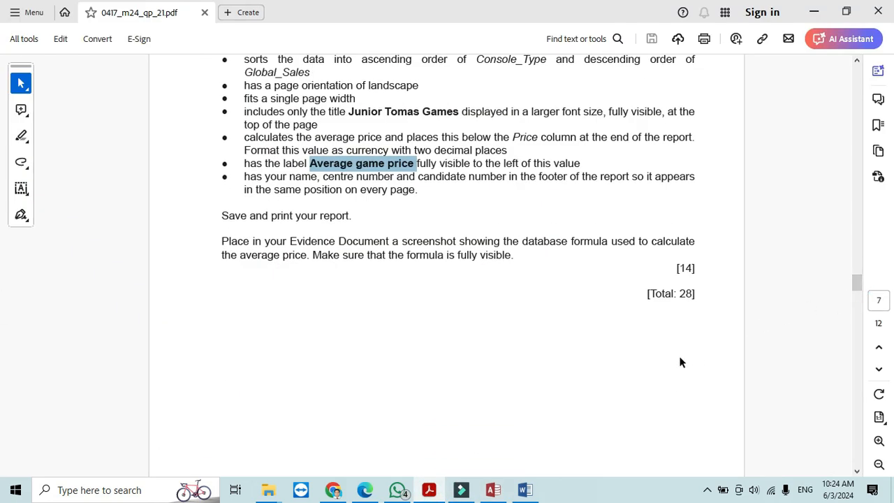